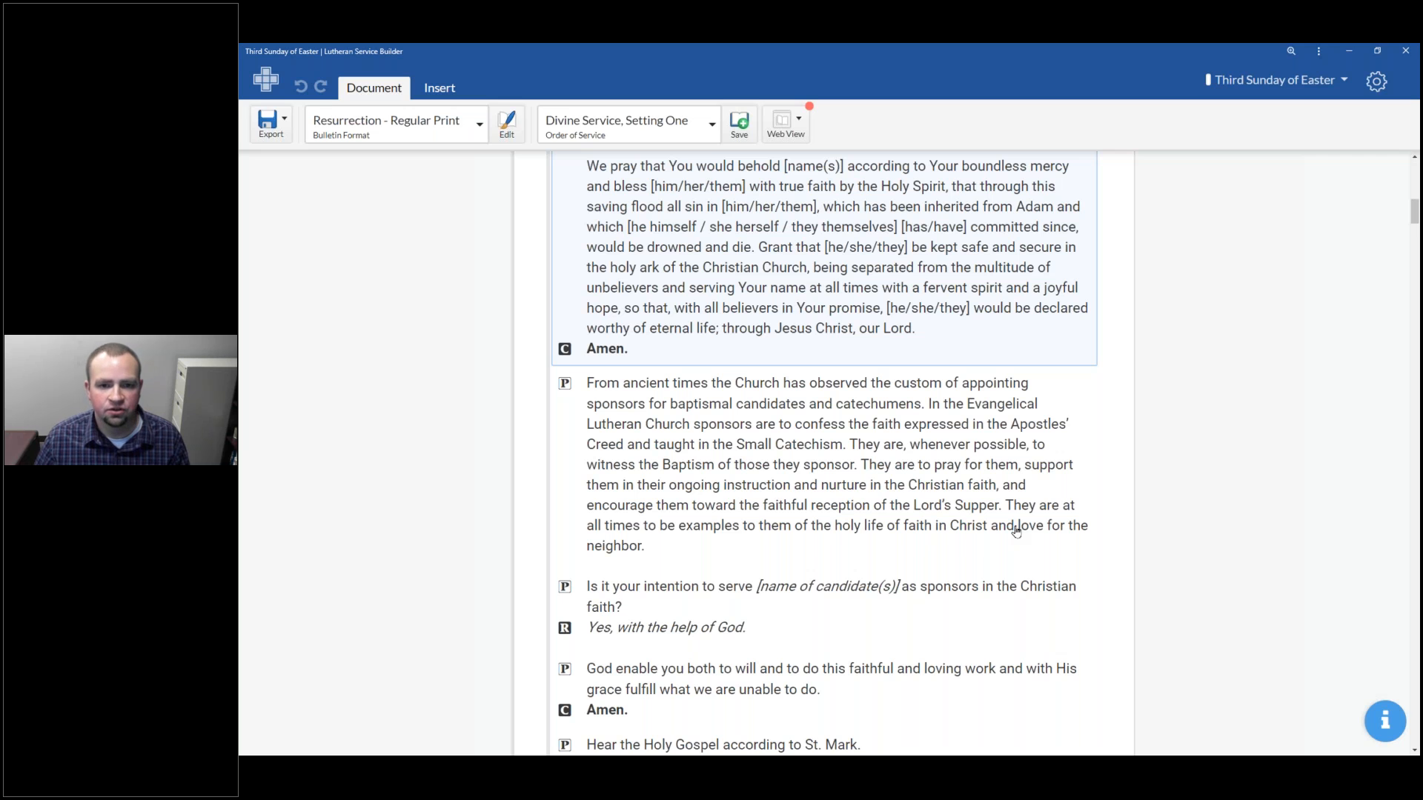
Scroll through the bulletin's baptism rite down to the Service of the Word to review its contents
{"action": "scroll", "coordinate": [985, 519], "scroll_direction": "down", "scroll_amount": 6}
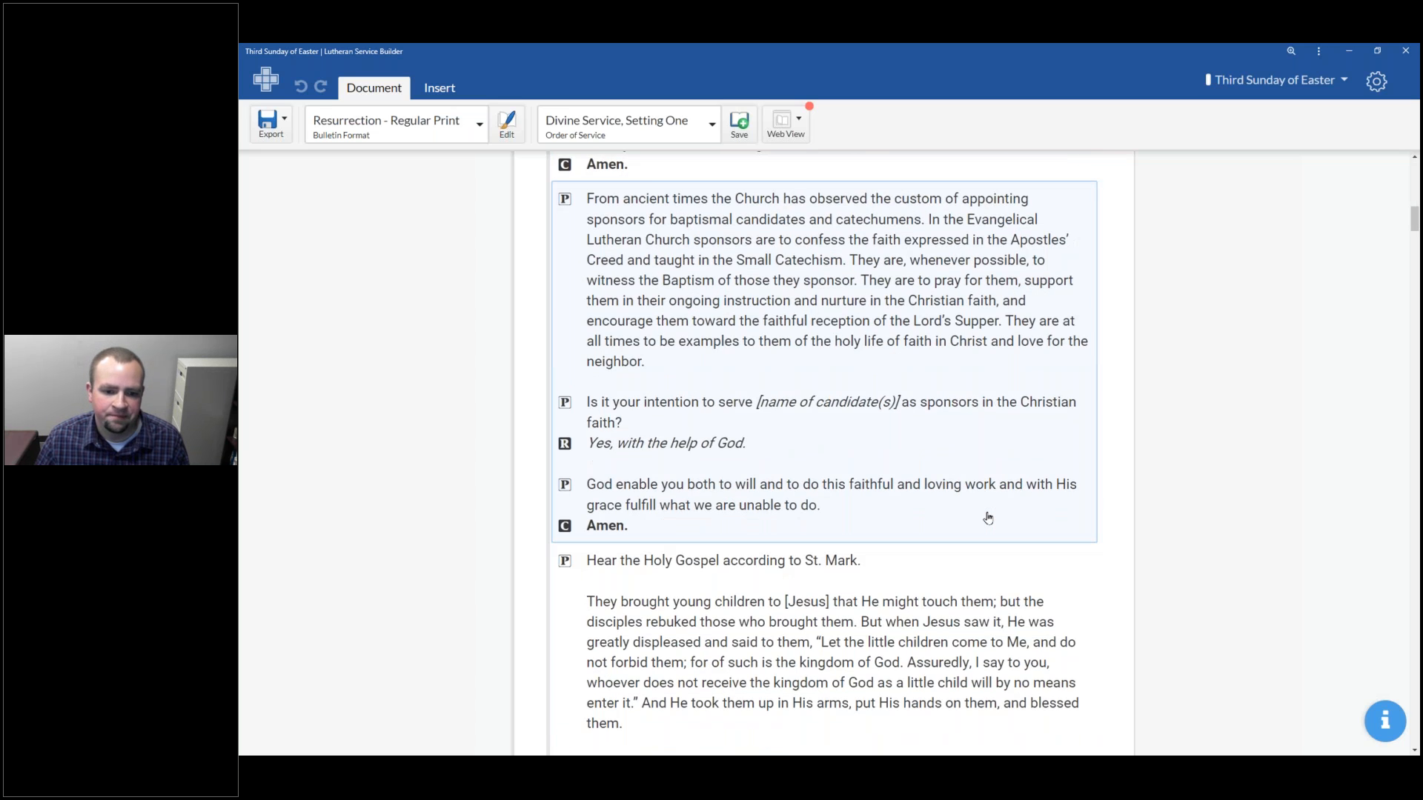
{"action": "scroll", "coordinate": [943, 530], "scroll_direction": "down", "scroll_amount": 6}
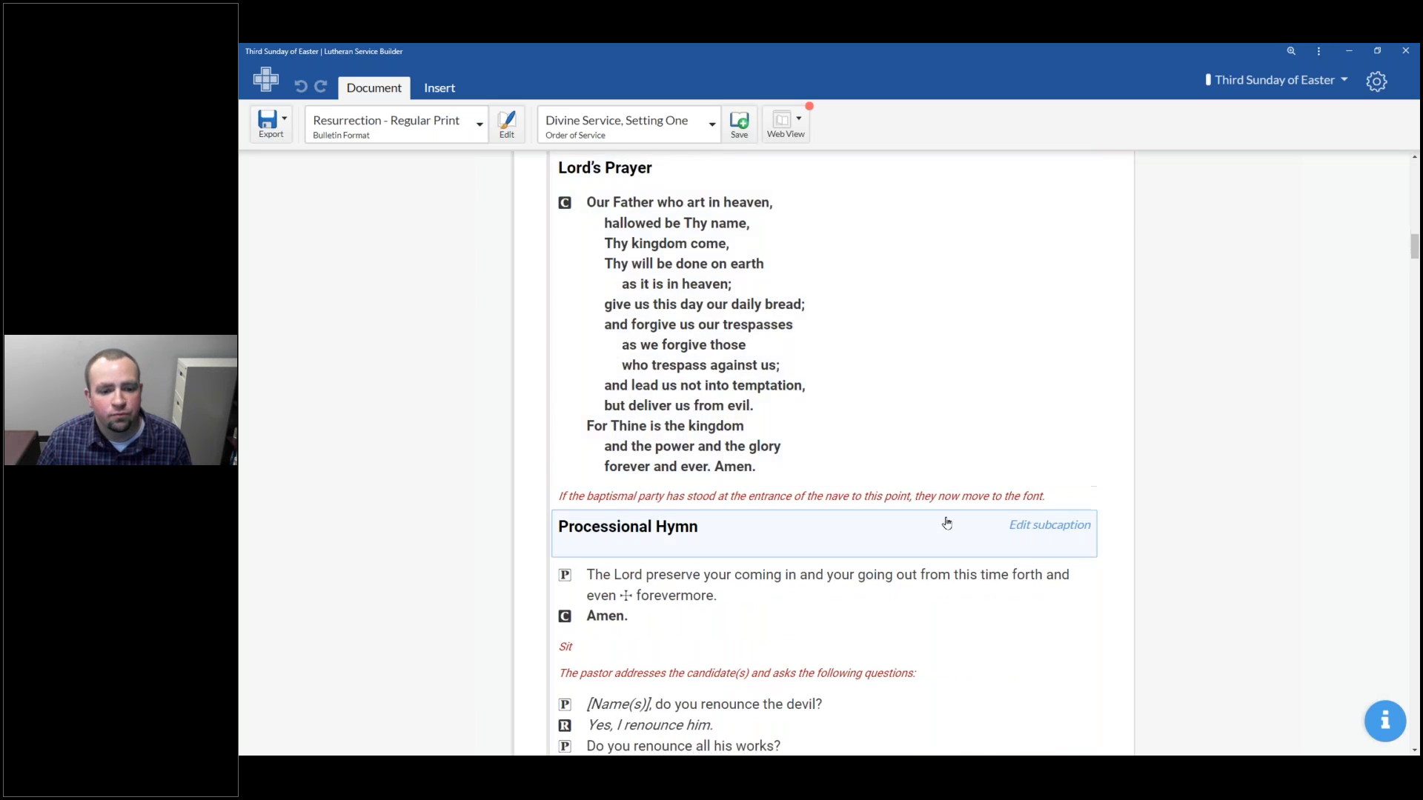
{"action": "scroll", "coordinate": [929, 522], "scroll_direction": "down", "scroll_amount": 9}
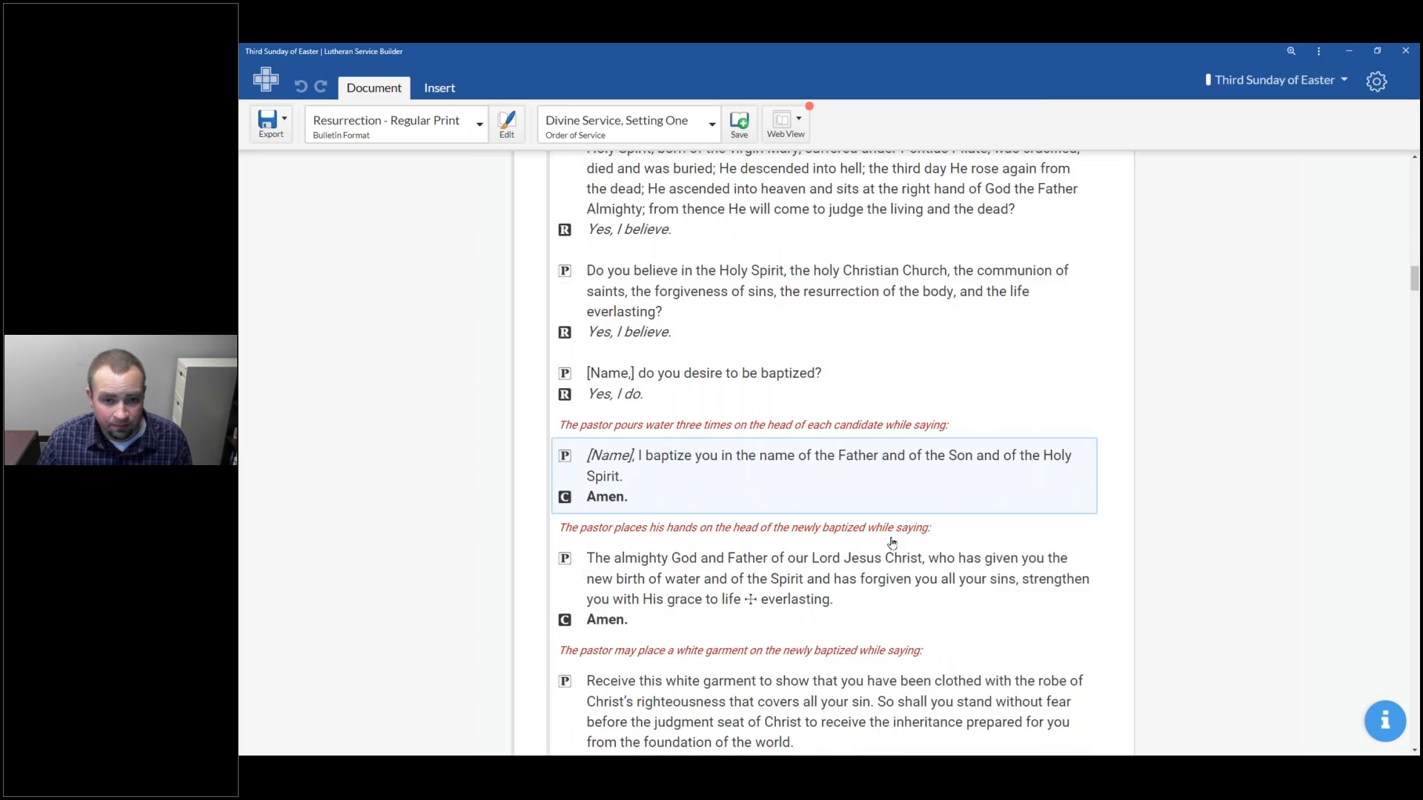
{"action": "scroll", "coordinate": [954, 540], "scroll_direction": "down", "scroll_amount": 4}
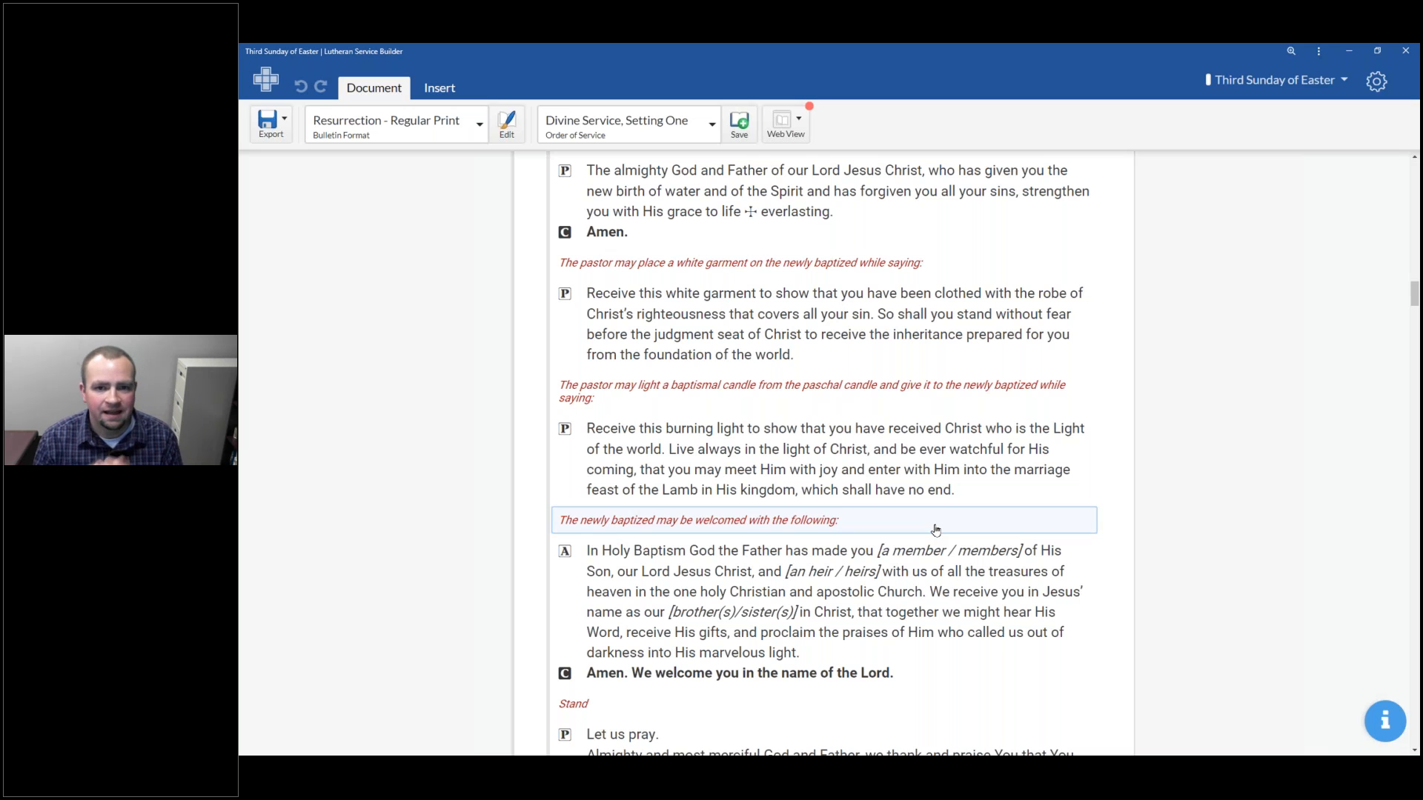
{"action": "scroll", "coordinate": [720, 289], "scroll_direction": "down", "scroll_amount": 2}
{"action": "scroll", "coordinate": [720, 289], "scroll_direction": "down", "scroll_amount": 5}
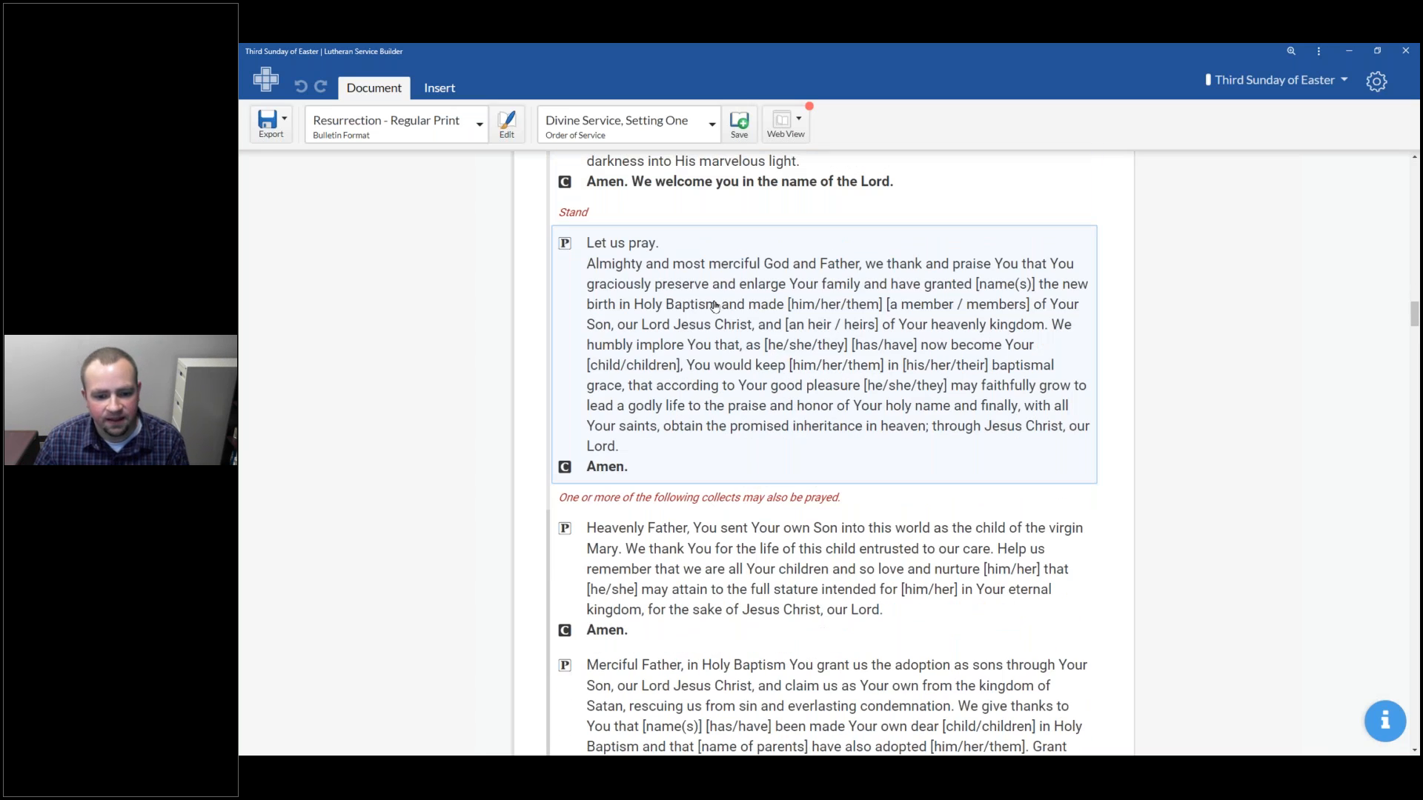
{"action": "scroll", "coordinate": [715, 305], "scroll_direction": "down", "scroll_amount": 9}
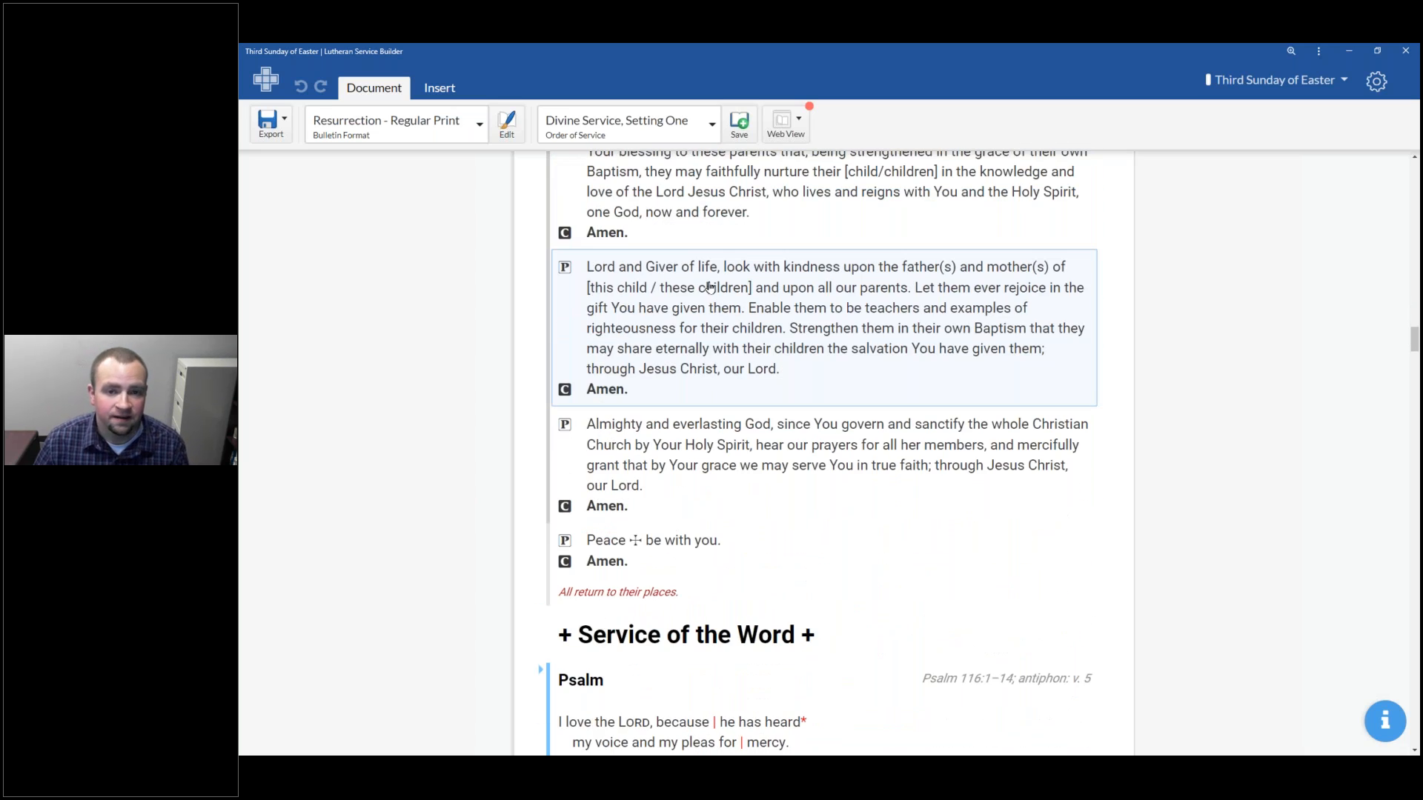
{"action": "scroll", "coordinate": [710, 288], "scroll_direction": "down", "scroll_amount": 3}
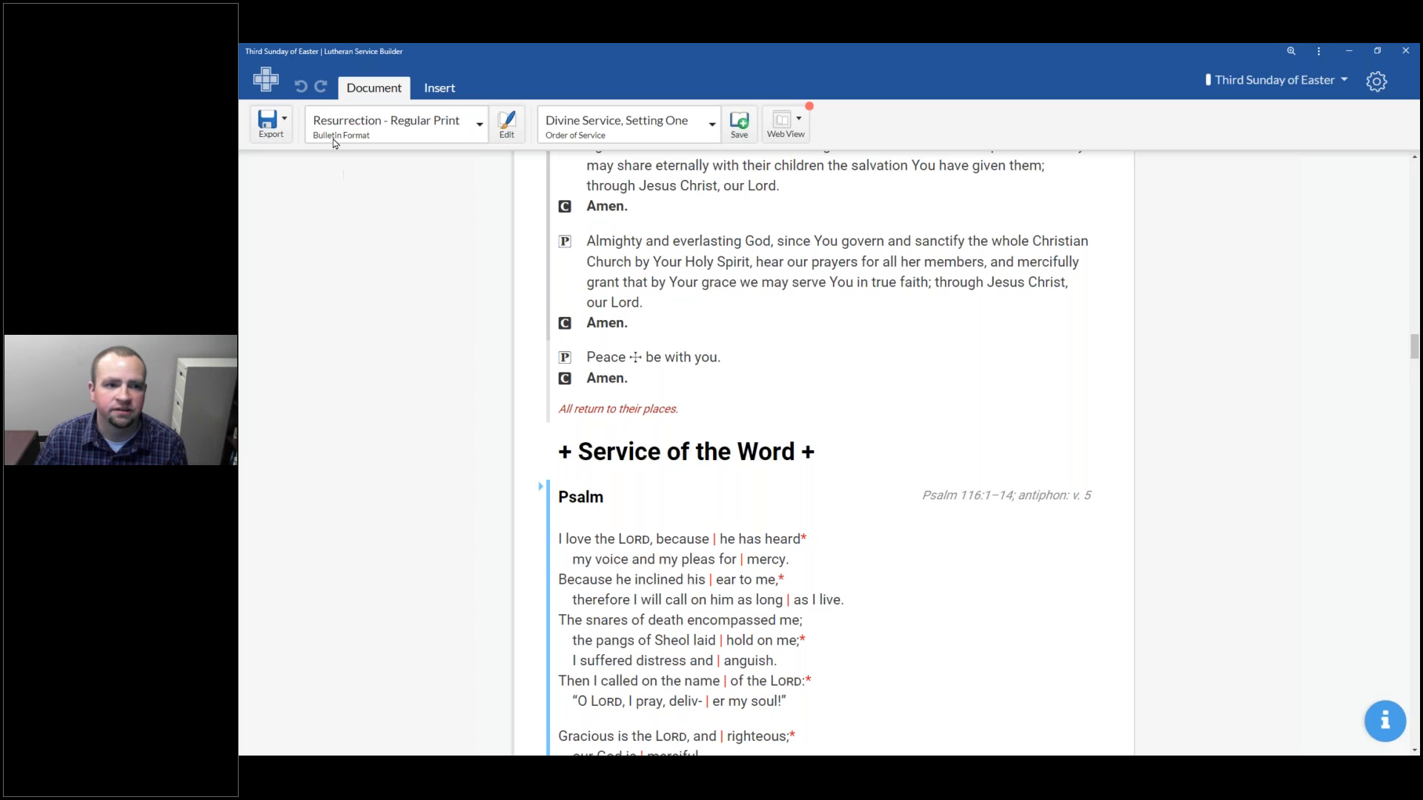
From the calendar, create a new service on April 26, 2020 for Easter 3 named Third Sunday of Easter (2)
{"action": "left_click", "coordinate": [262, 85]}
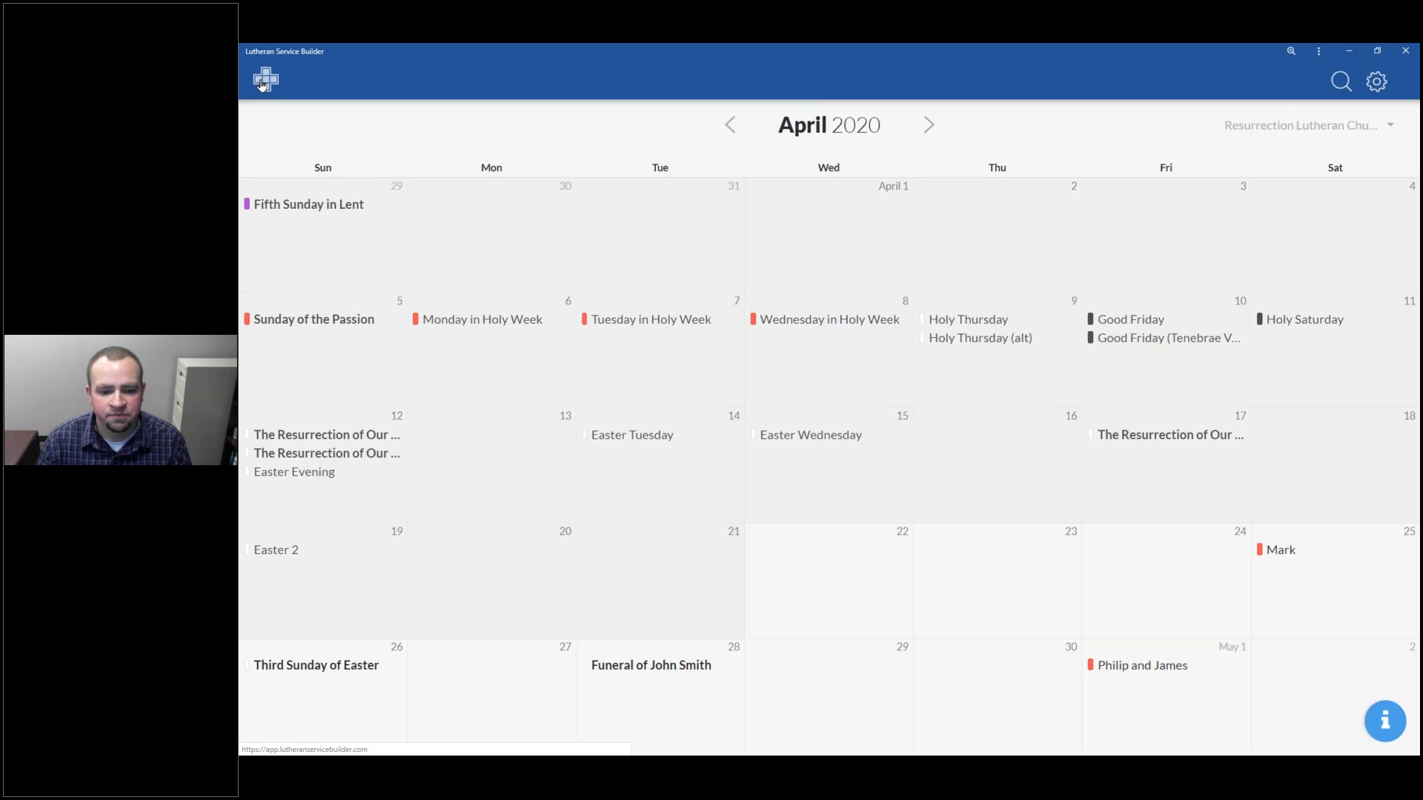
{"action": "left_click", "coordinate": [317, 715]}
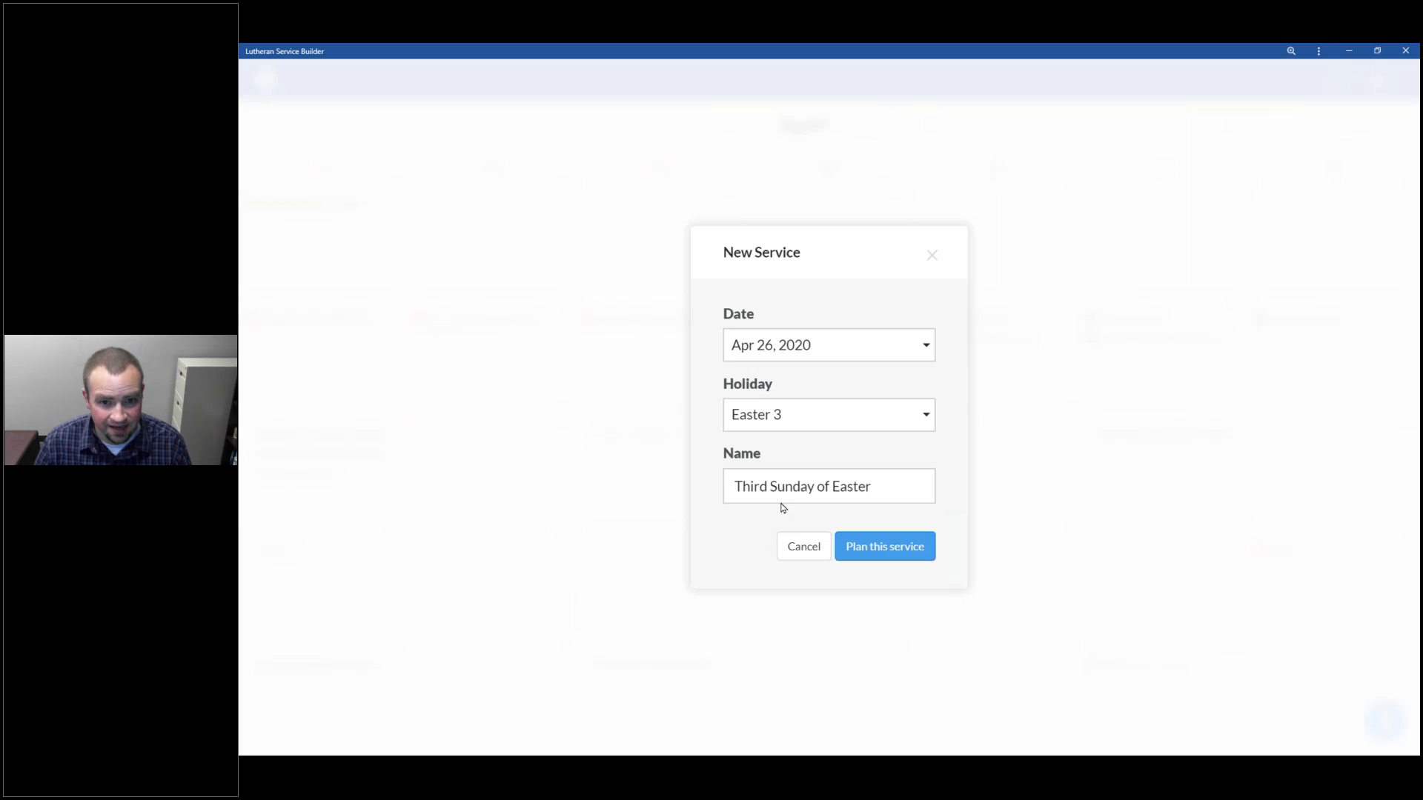
{"action": "left_click", "coordinate": [932, 495]}
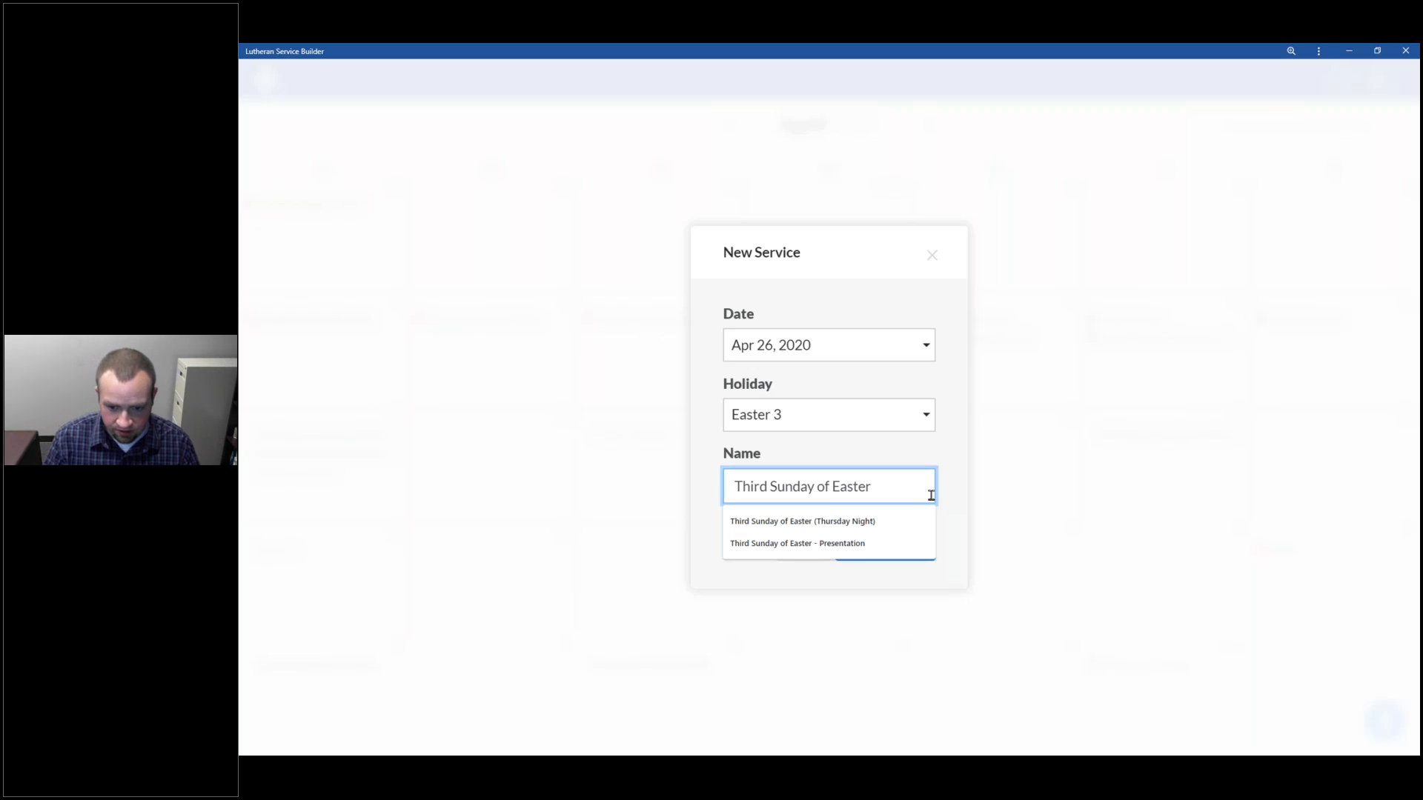
{"action": "type", "text": "("}
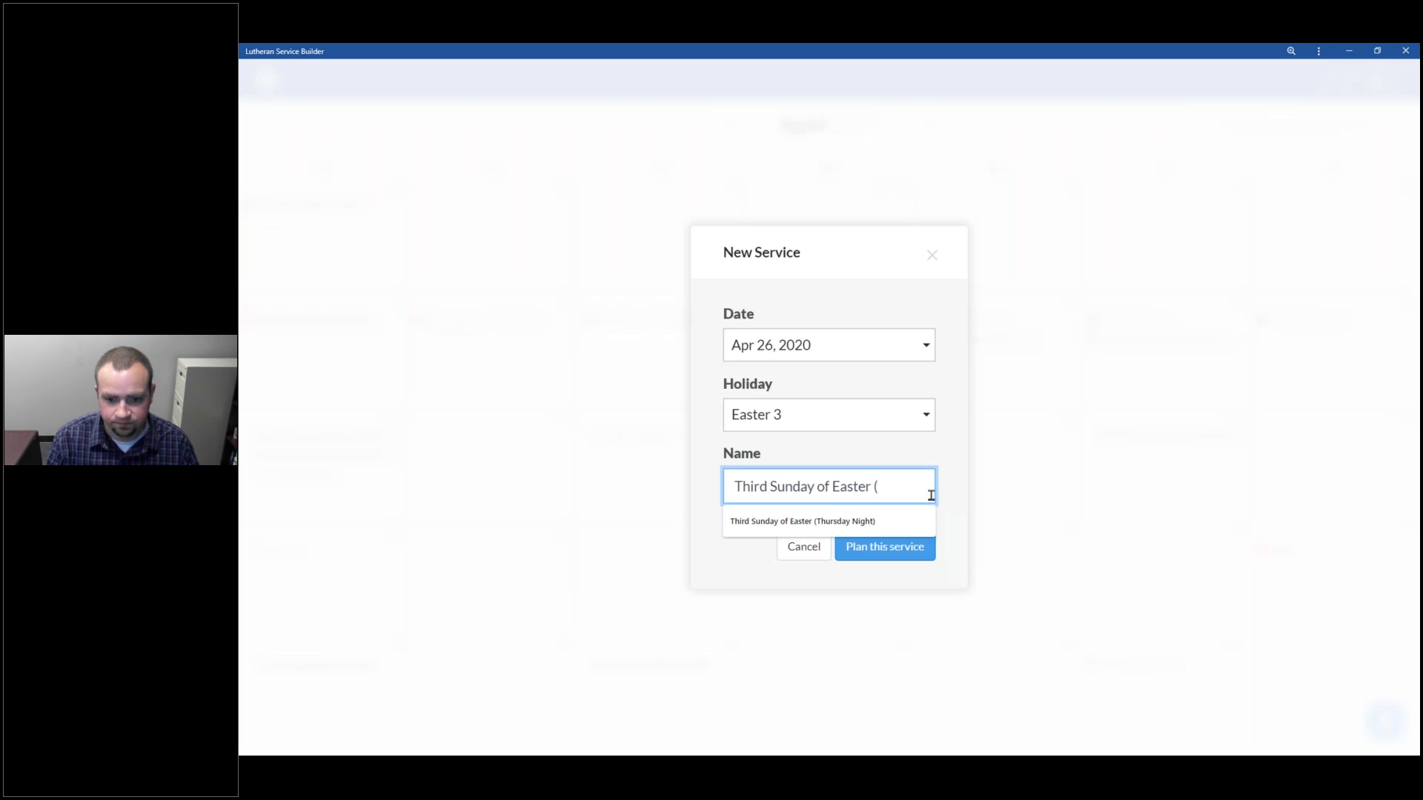
{"action": "type", "text": "2)"}
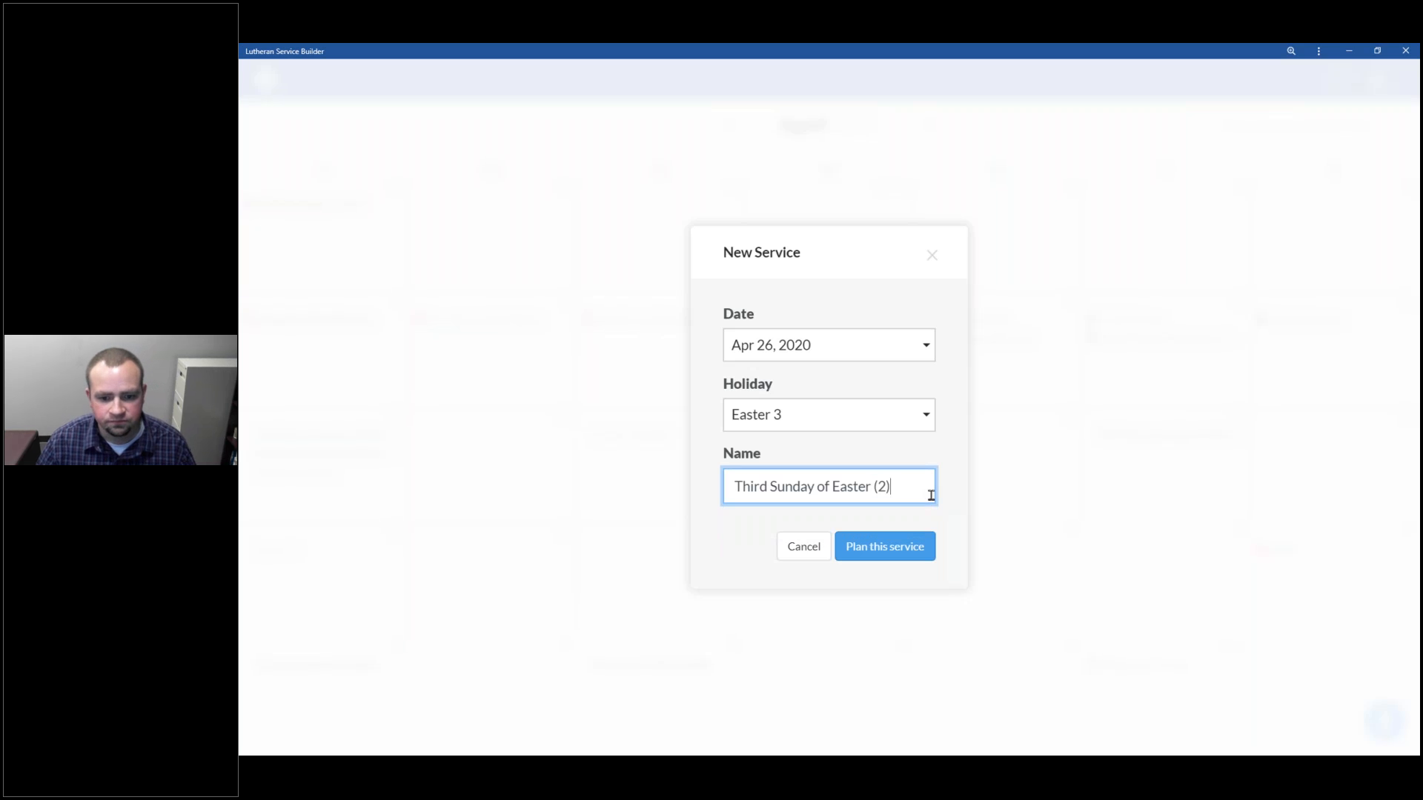
{"action": "left_click", "coordinate": [886, 558]}
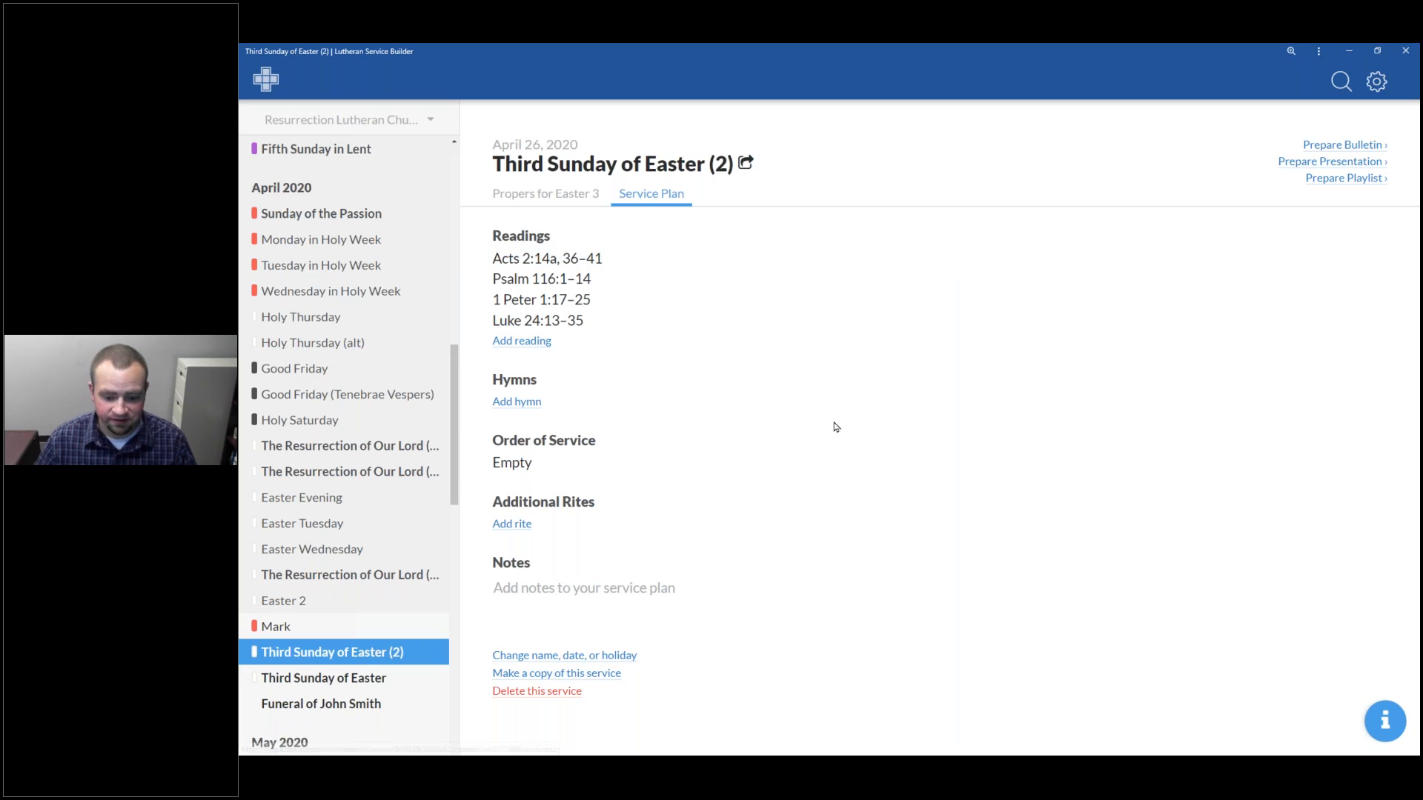
Add hymns 483 With High Delight Let Us Unite and 476 Who Are You Who Walk in Sorrow to the service plan
{"action": "left_click", "coordinate": [522, 401]}
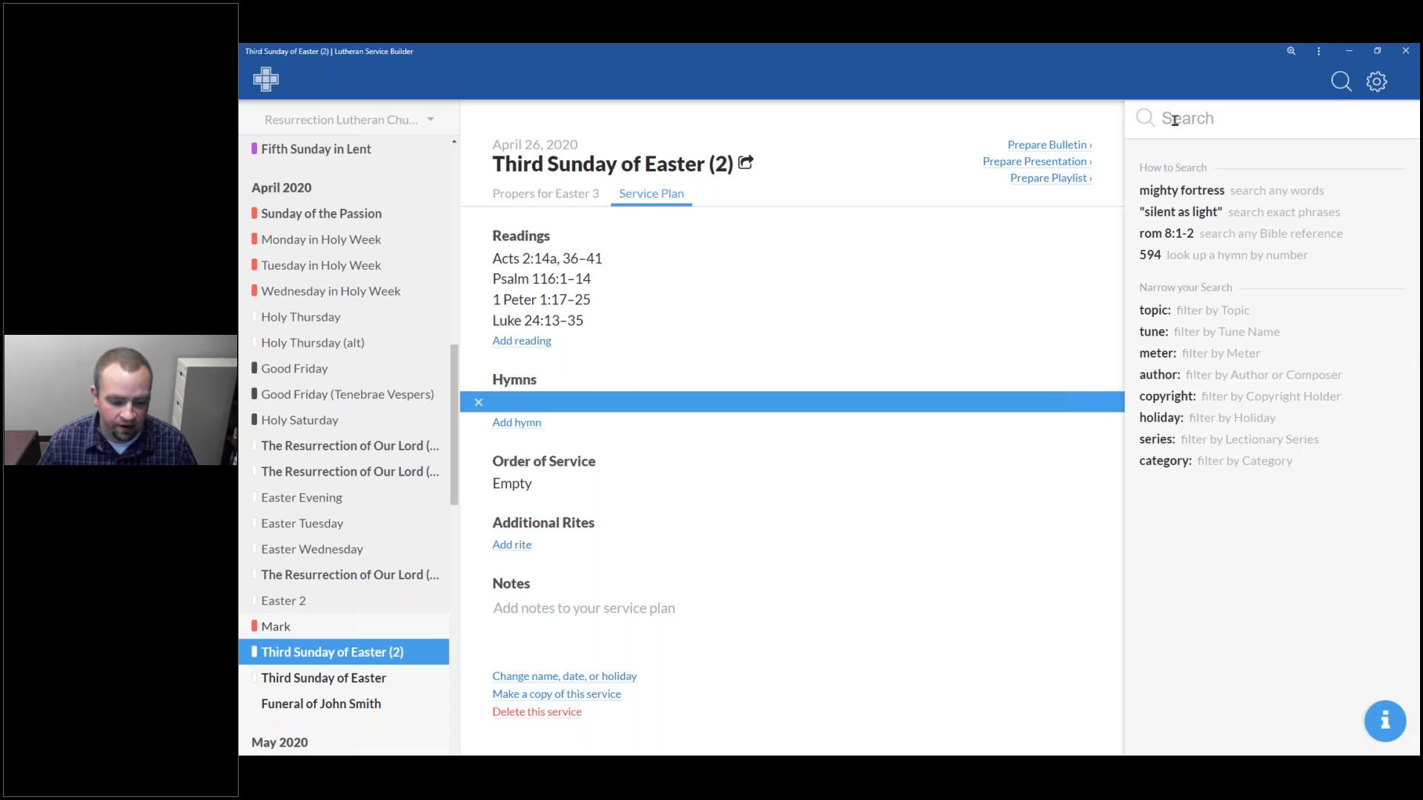
{"action": "type", "text": "4"}
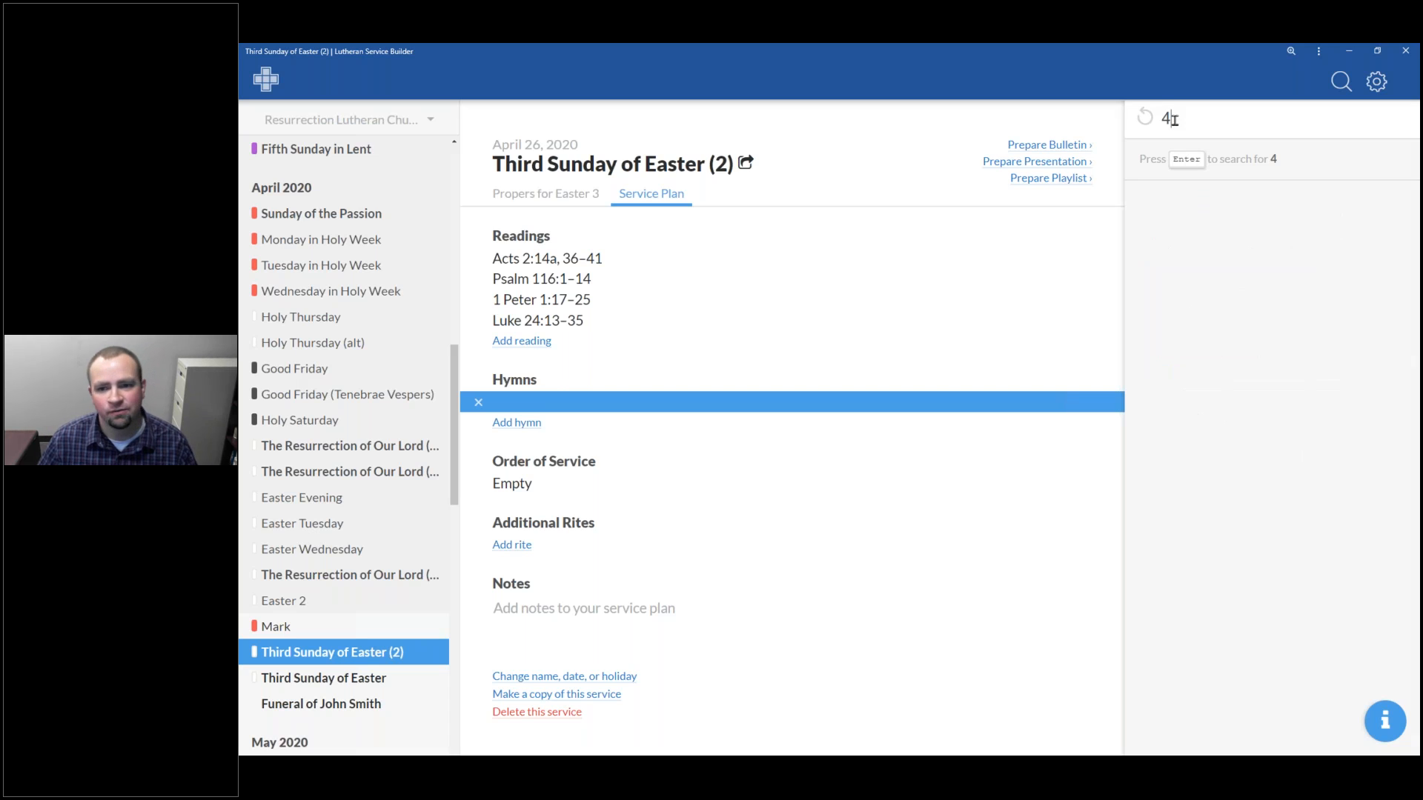
{"action": "type", "text": "83"}
{"action": "key", "text": "Return"}
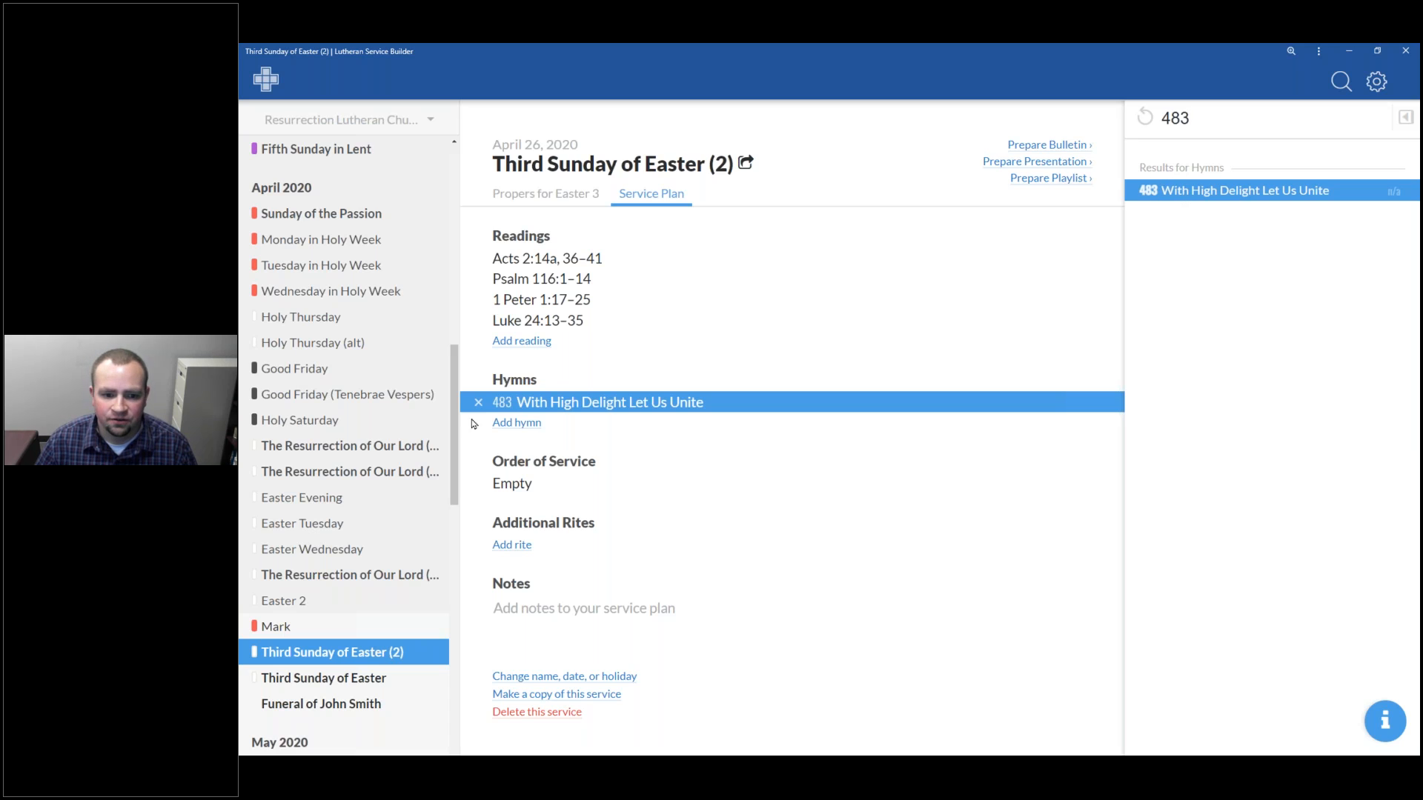
{"action": "left_click", "coordinate": [517, 423]}
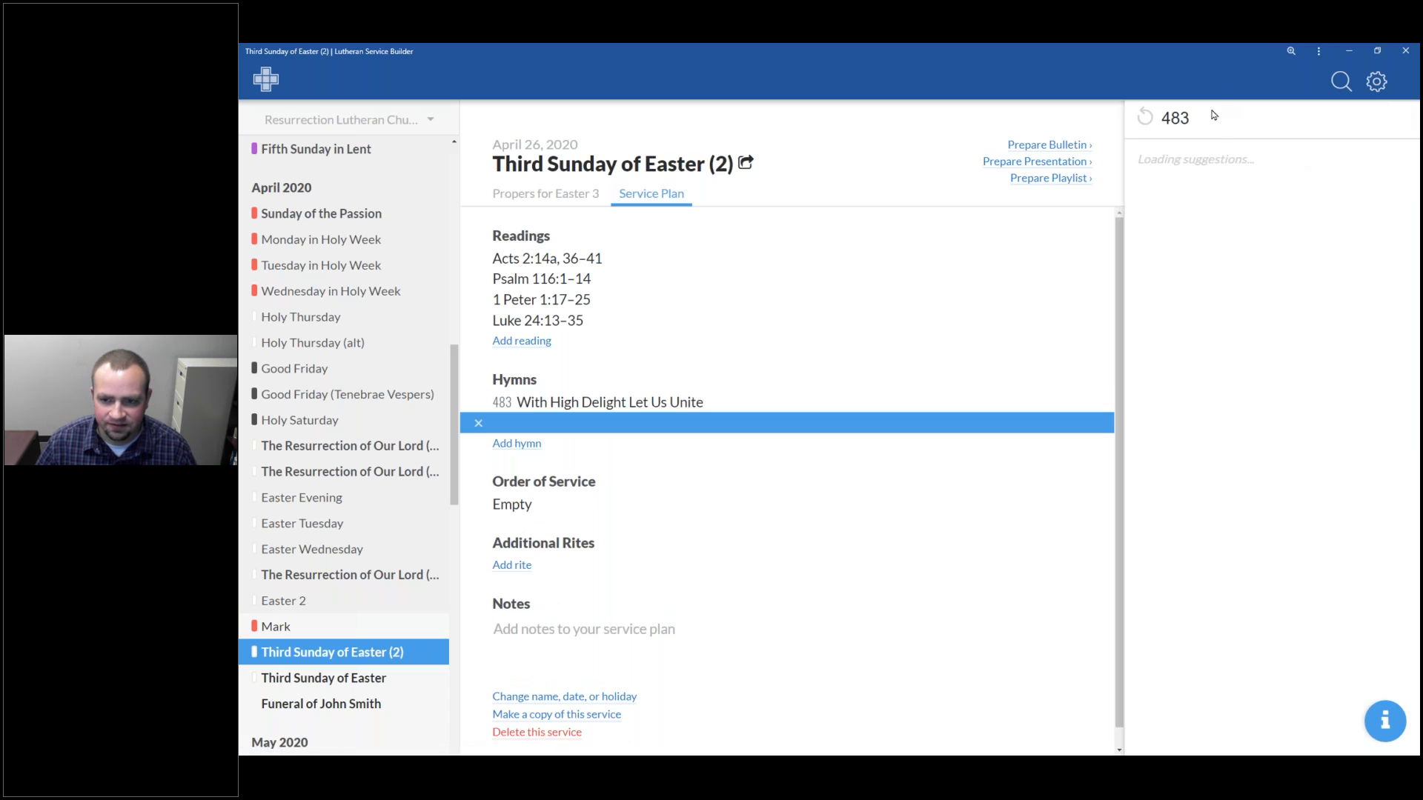
{"action": "double_click", "coordinate": [1182, 121]}
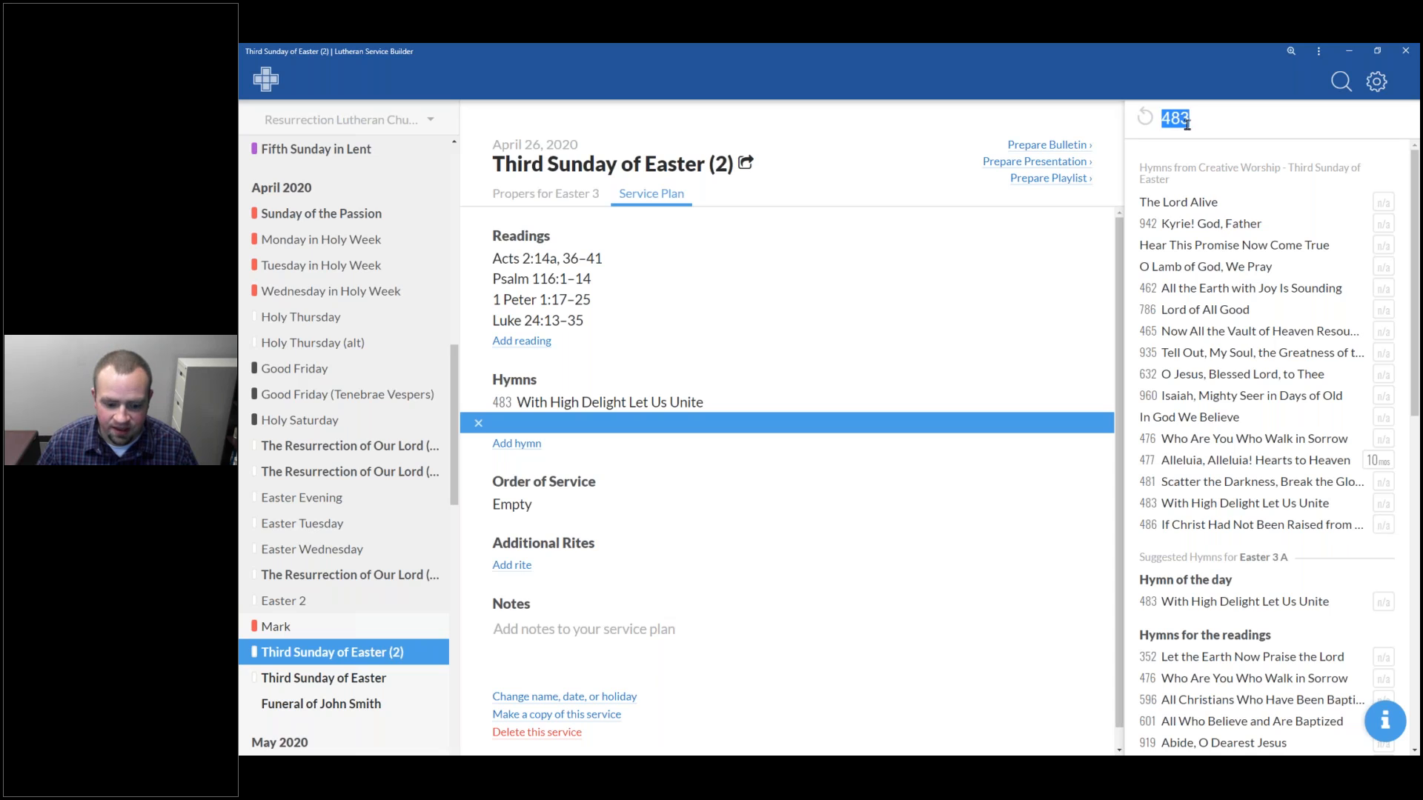
{"action": "type", "text": "4"}
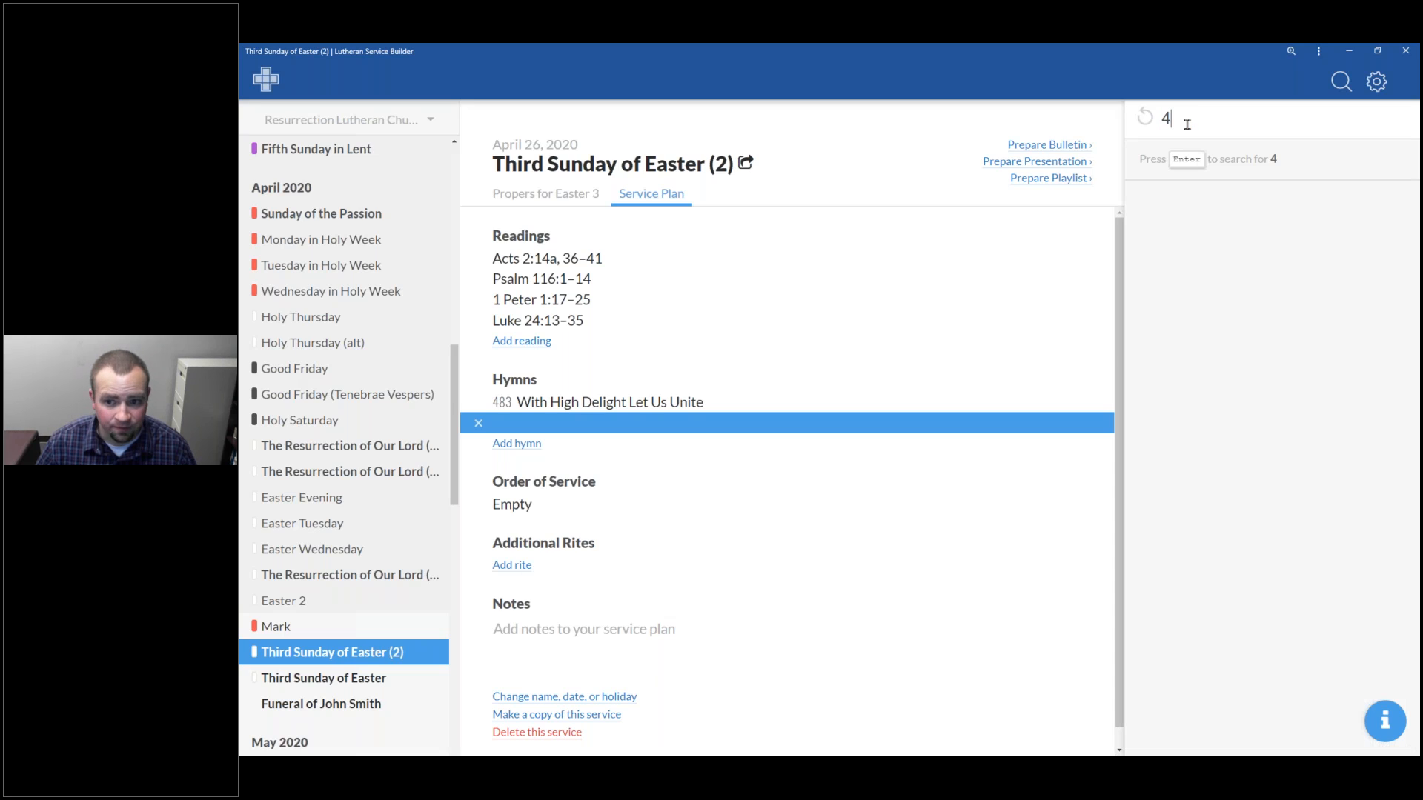
{"action": "type", "text": "76"}
{"action": "key", "text": "Return"}
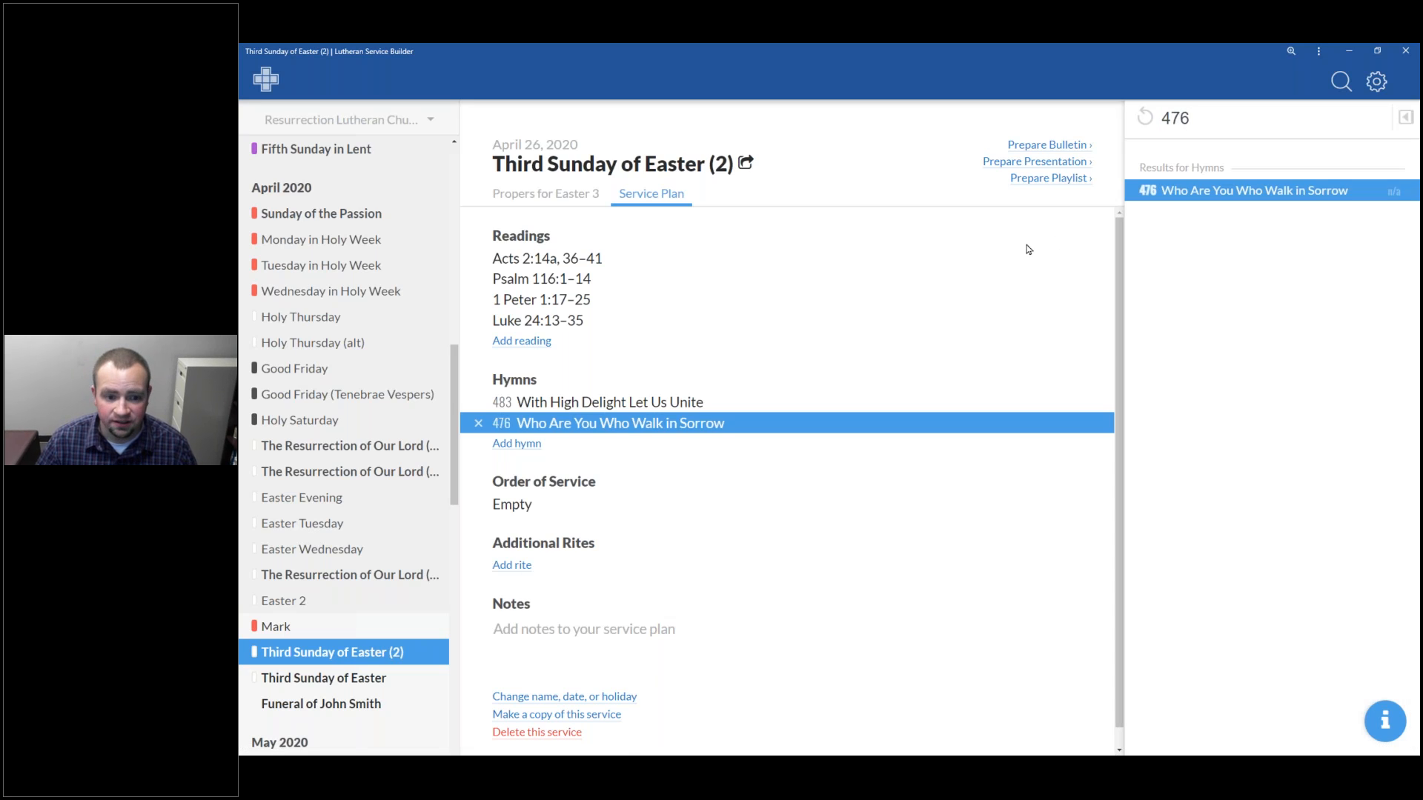
Add hymns 908 Lord, Open Now My Heart to Hear and 633 At the Lamb's High Feast We Sing
{"action": "left_click", "coordinate": [517, 444]}
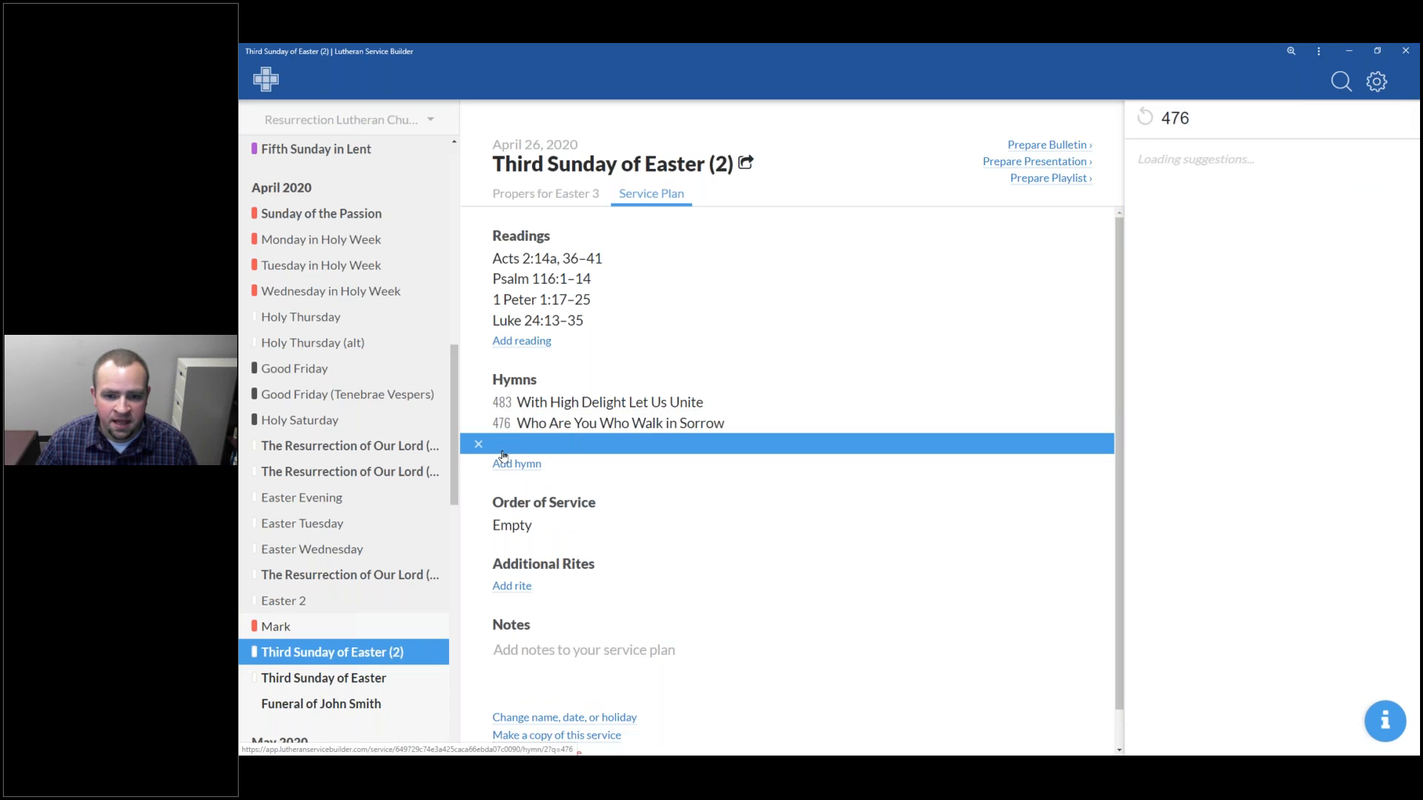
{"action": "double_click", "coordinate": [1186, 126]}
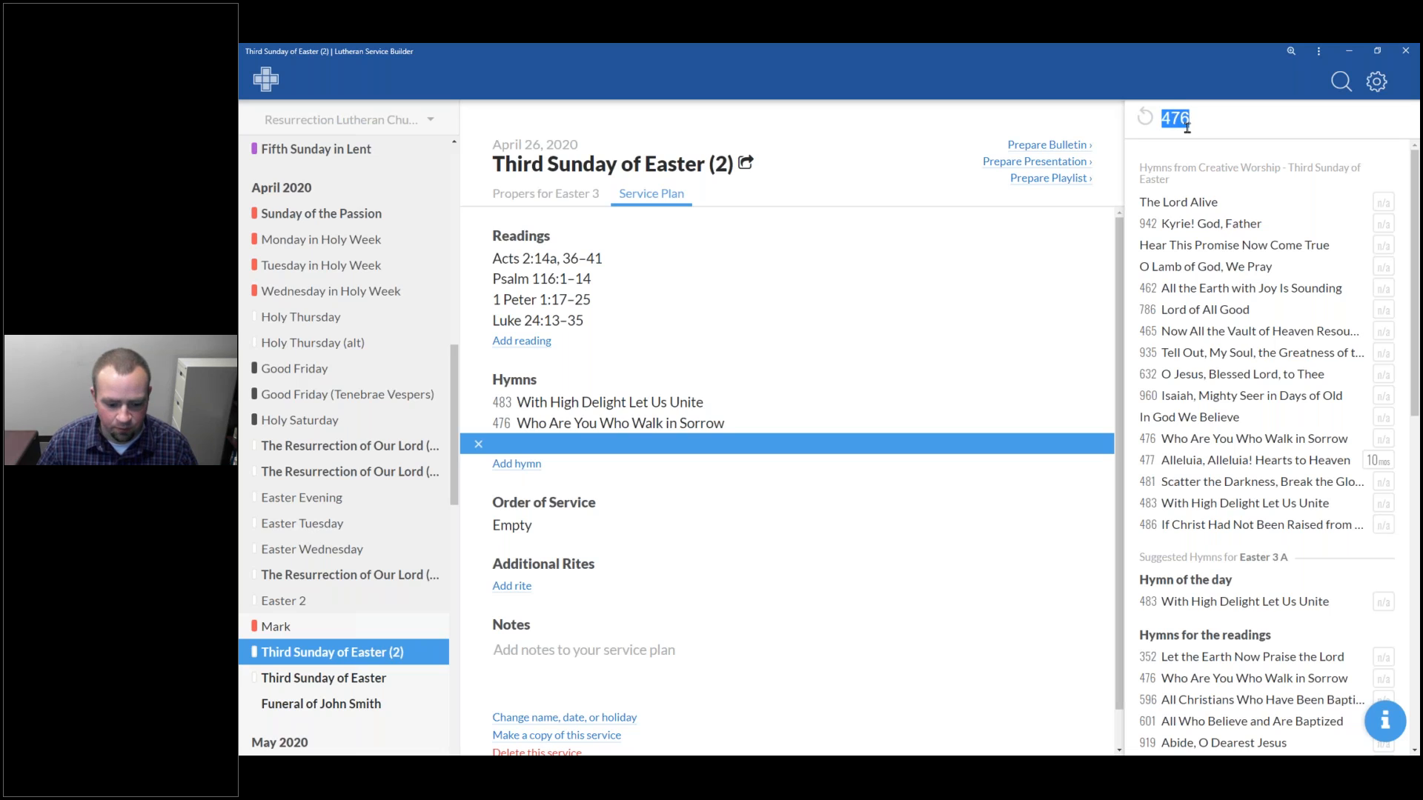
{"action": "type", "text": "9"}
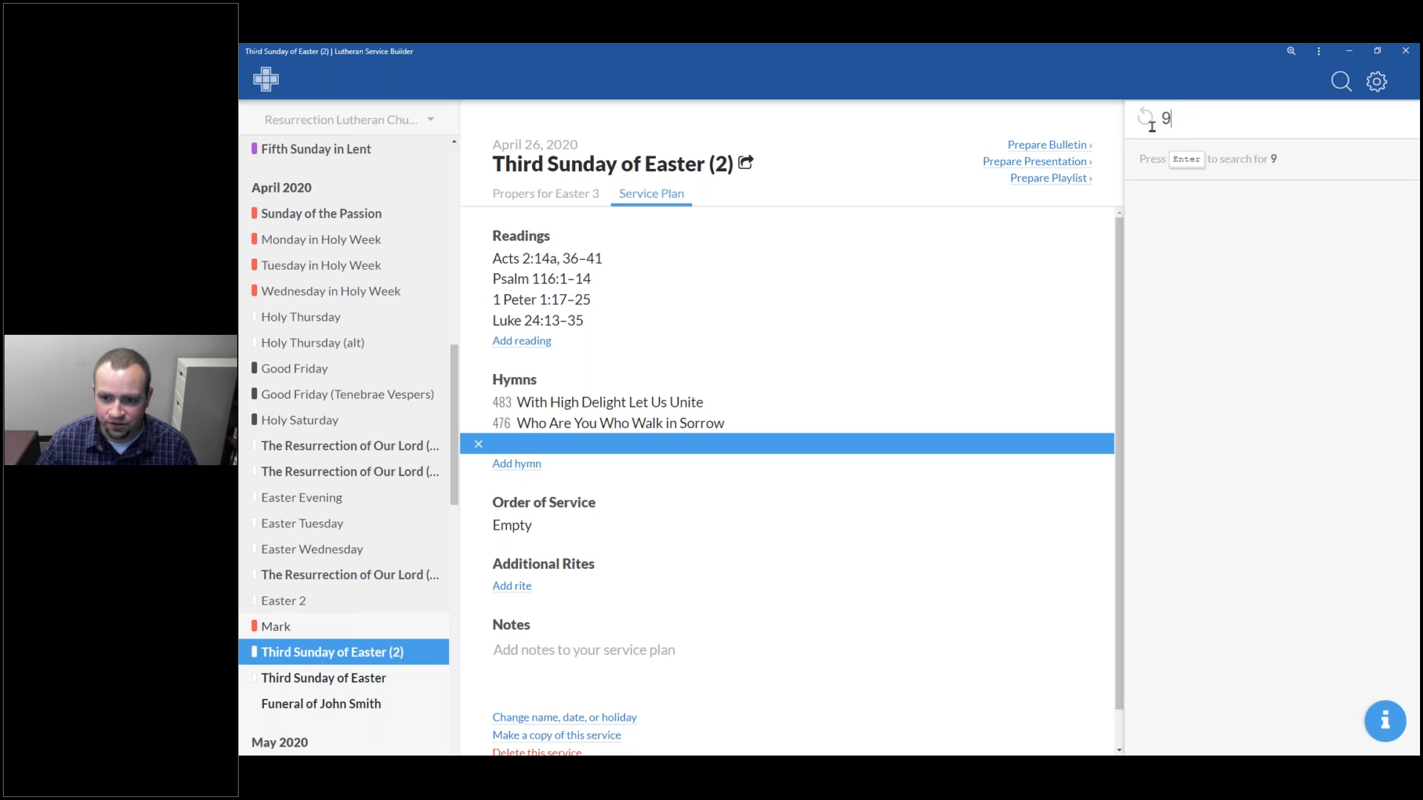
{"action": "type", "text": "08"}
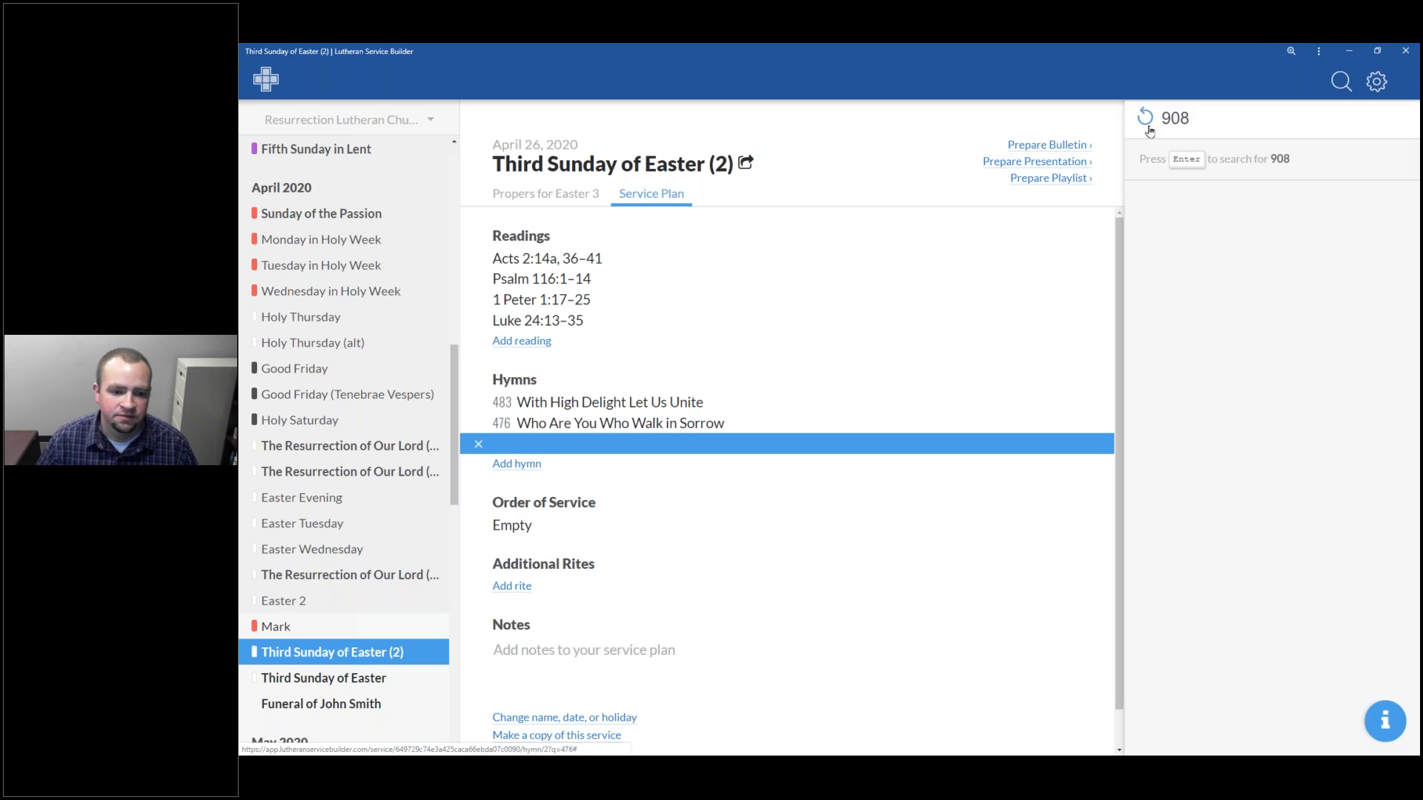
{"action": "key", "text": "Return"}
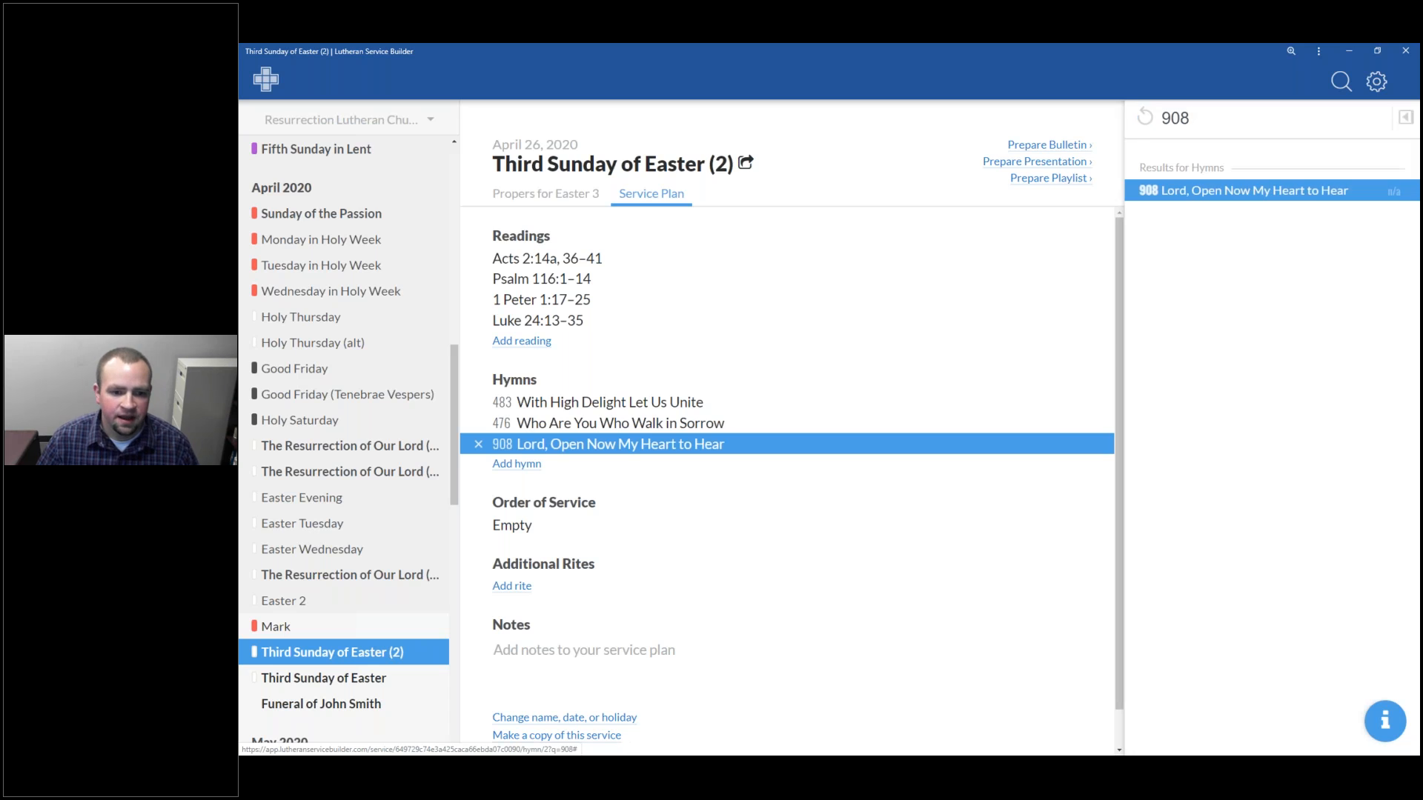
{"action": "left_click", "coordinate": [514, 472]}
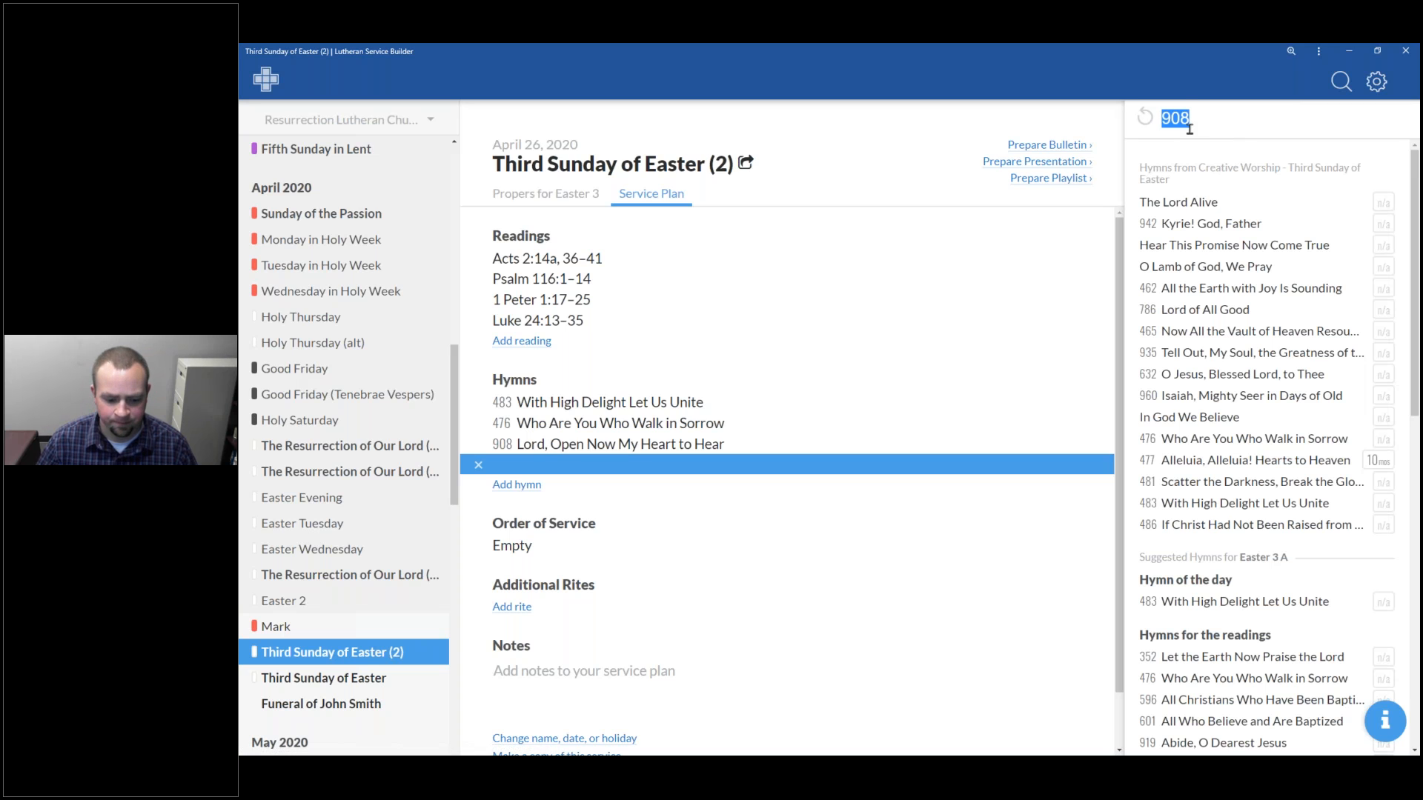
{"action": "type", "text": "6"}
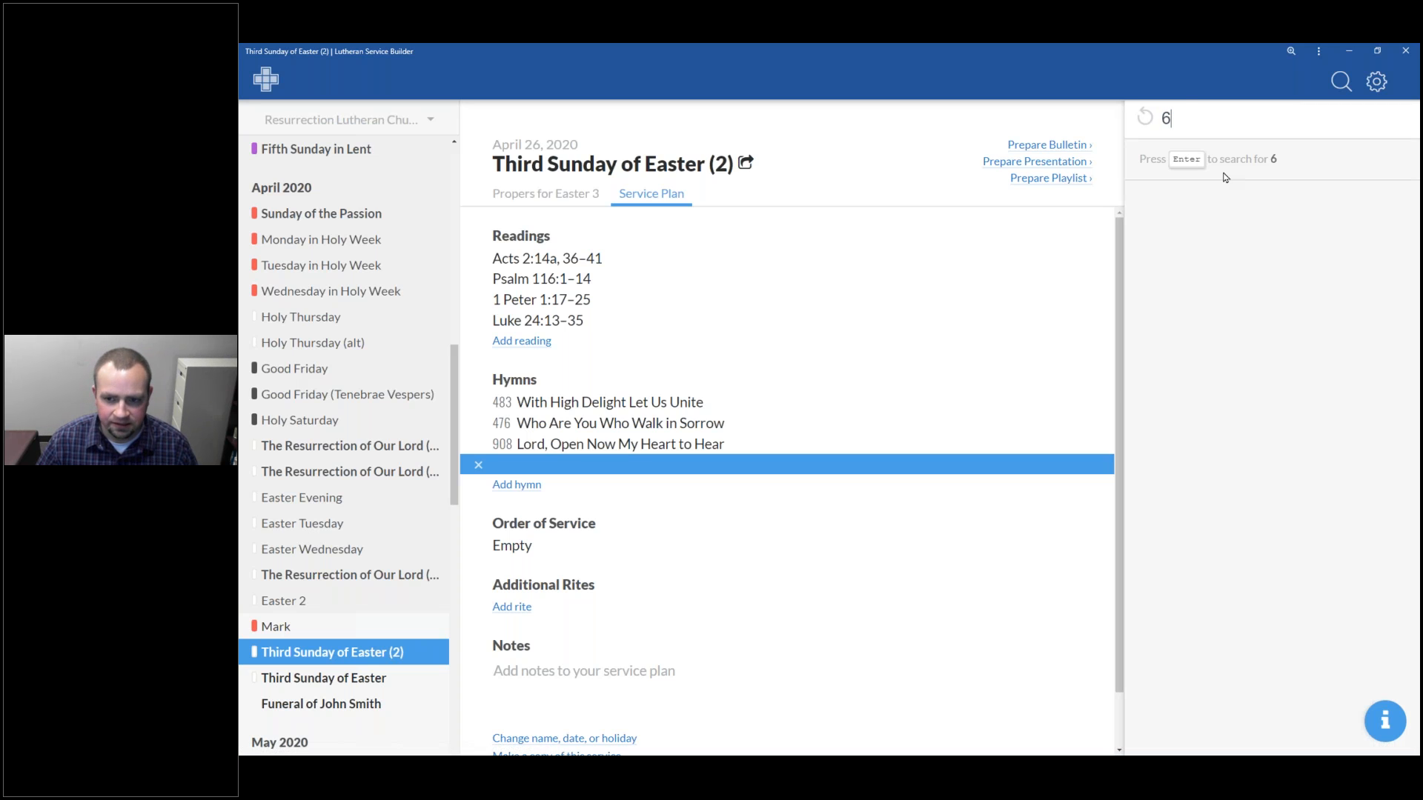
{"action": "type", "text": "33"}
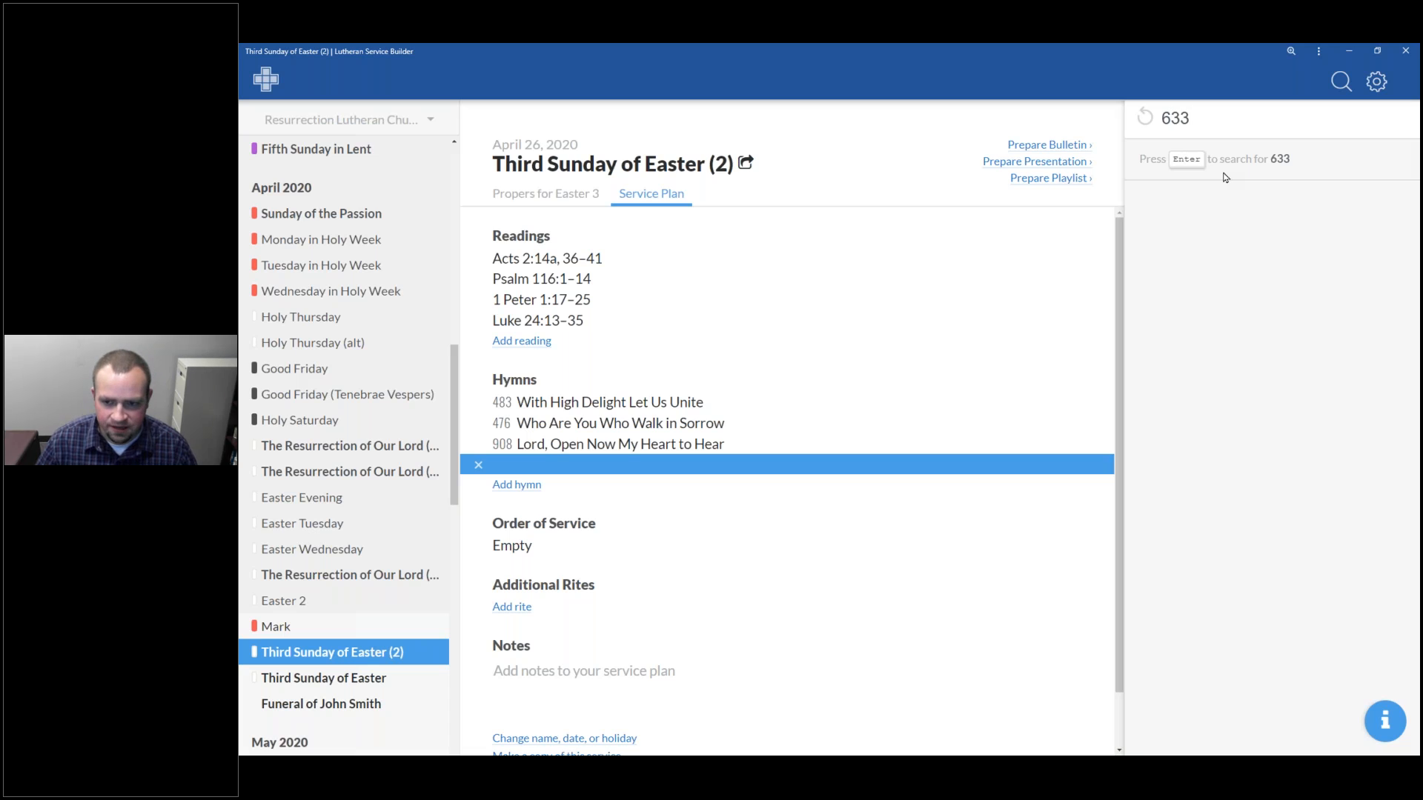
{"action": "key", "text": "Return"}
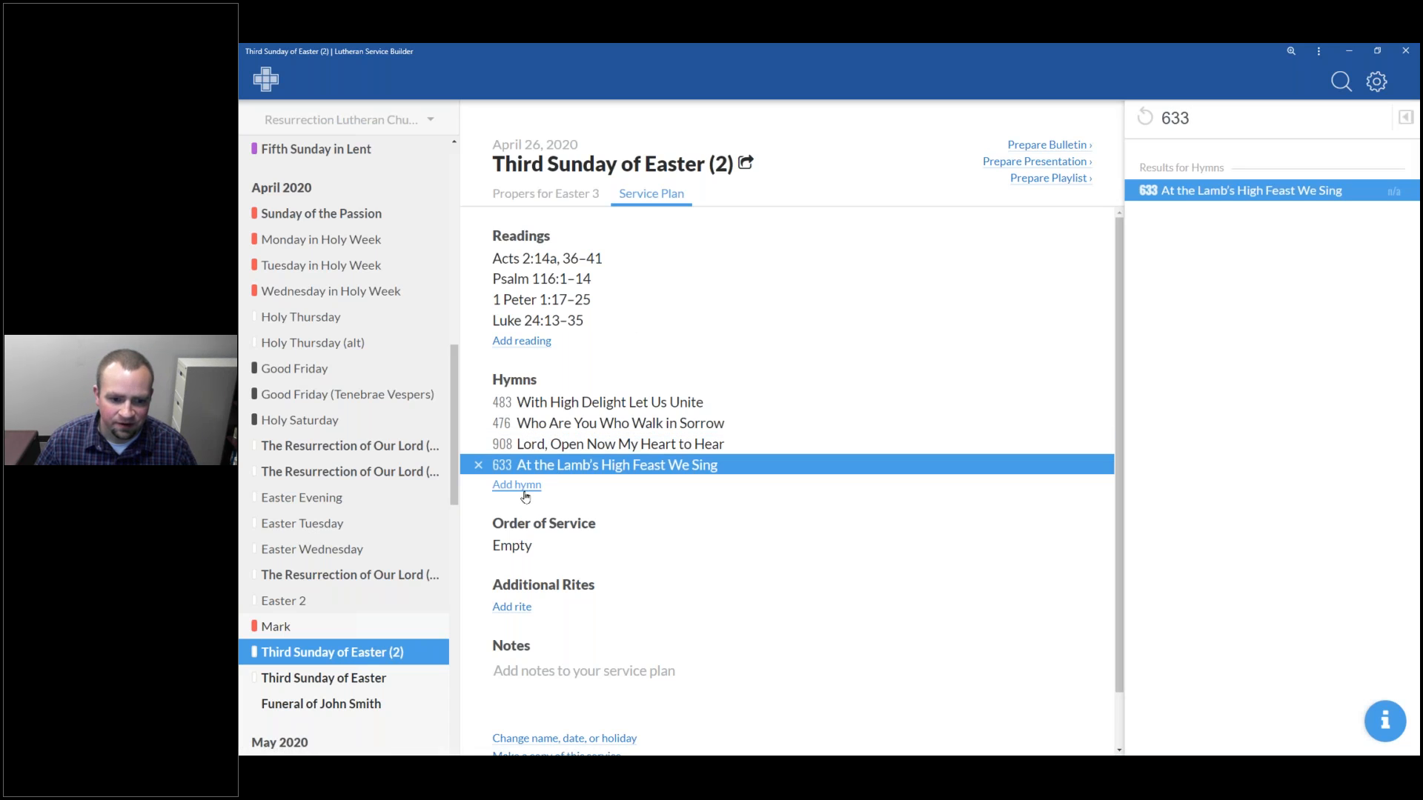
Add hymn 638 Eat This Bread and set the order of service to Divine Service, Setting One
{"action": "left_click", "coordinate": [522, 486]}
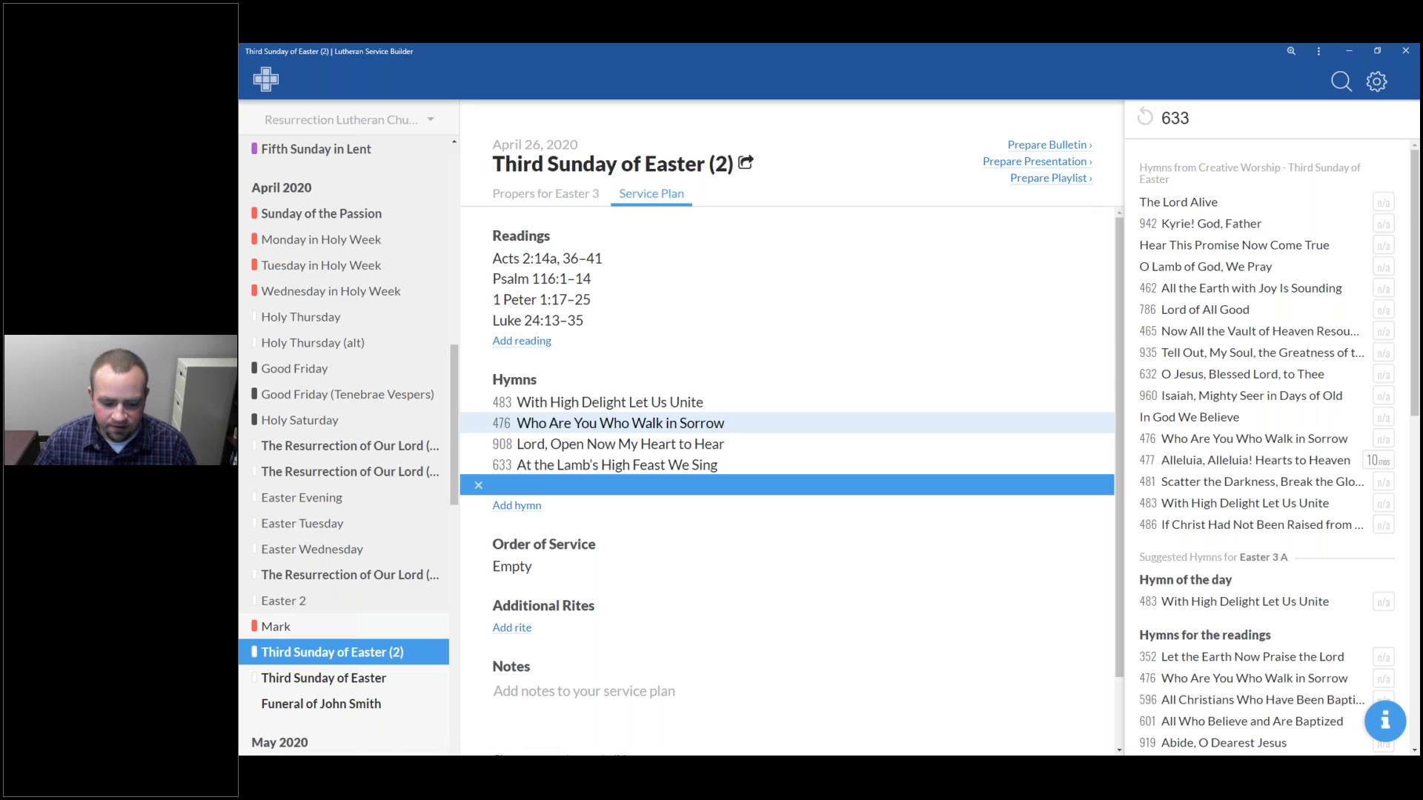
{"action": "left_click", "coordinate": [1261, 118]}
{"action": "key", "text": "BackSpace"}
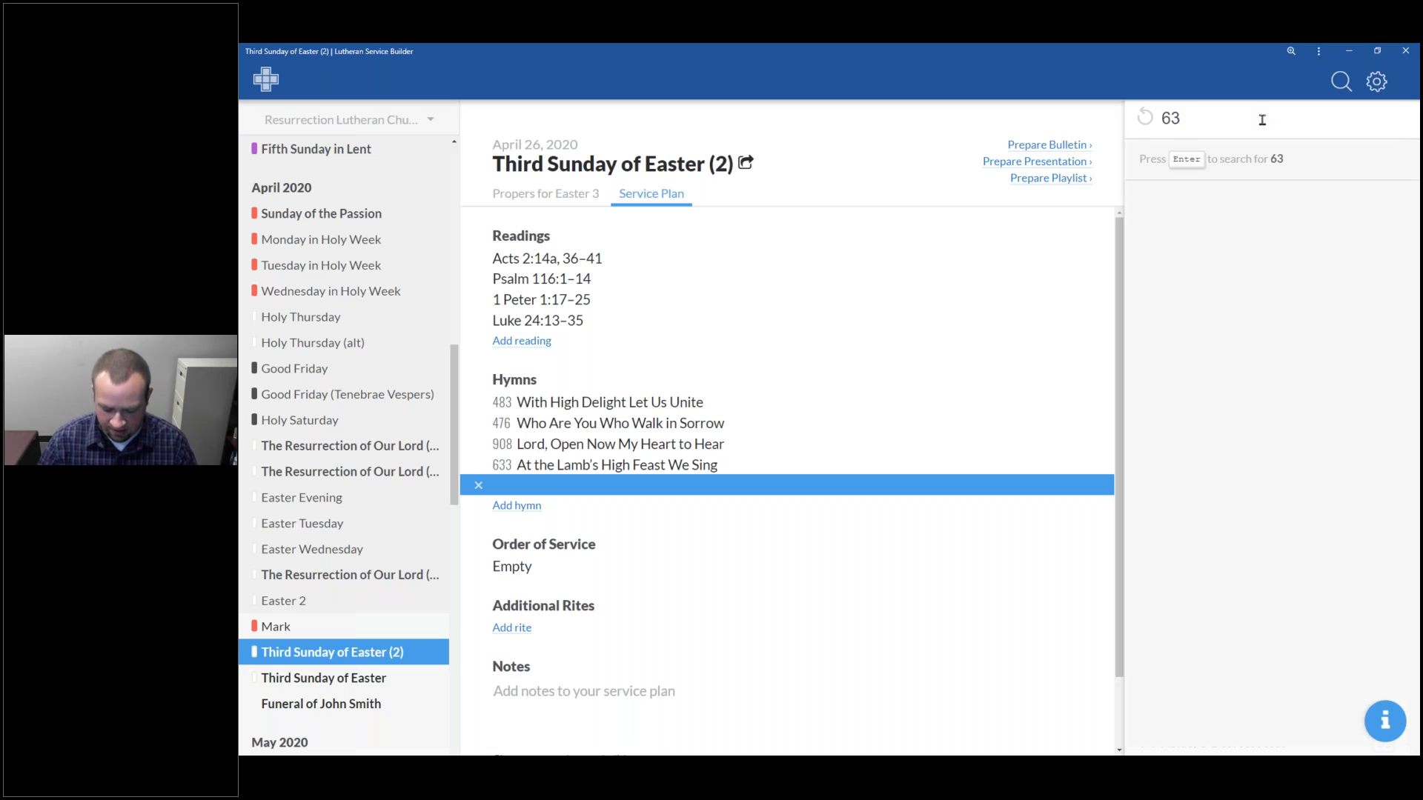
{"action": "type", "text": "8"}
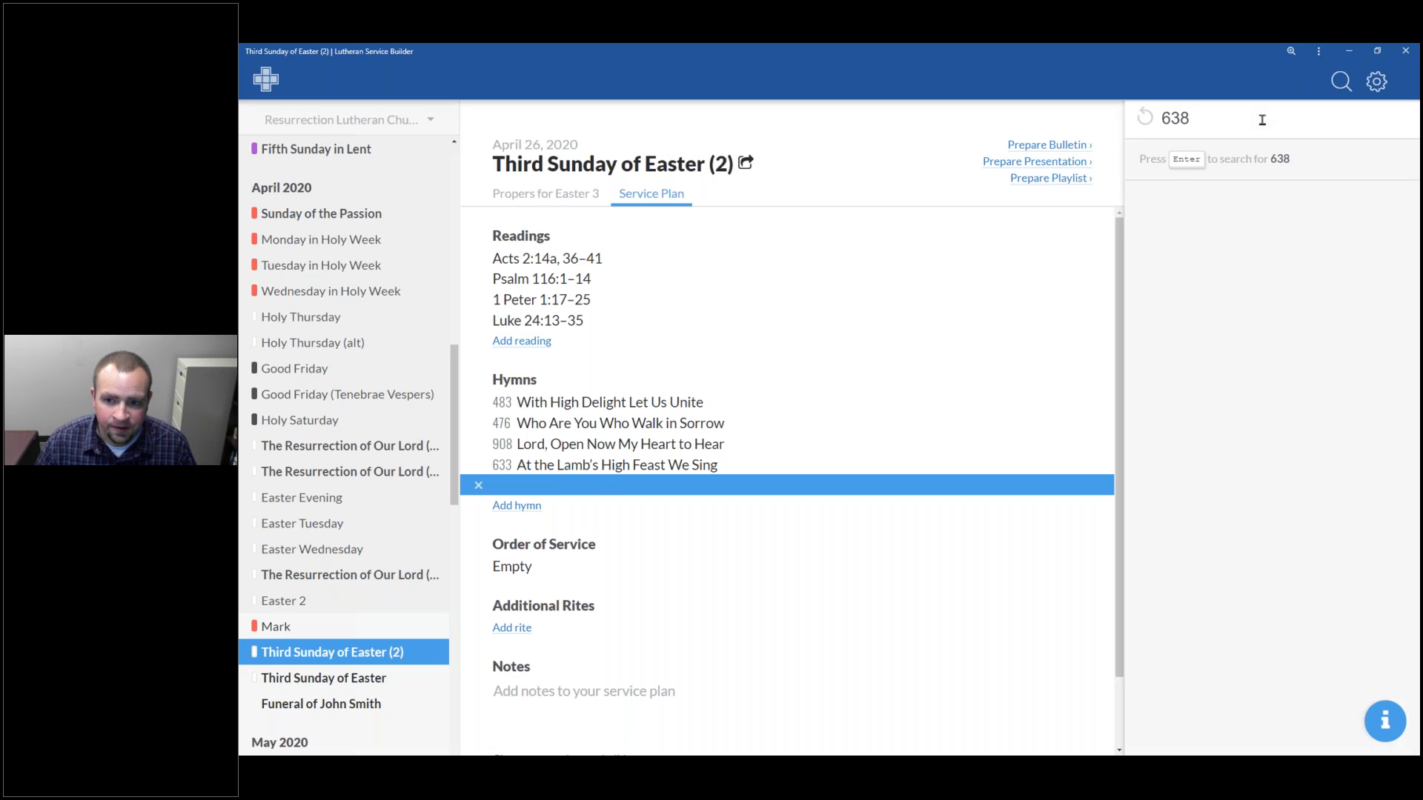
{"action": "key", "text": "Return"}
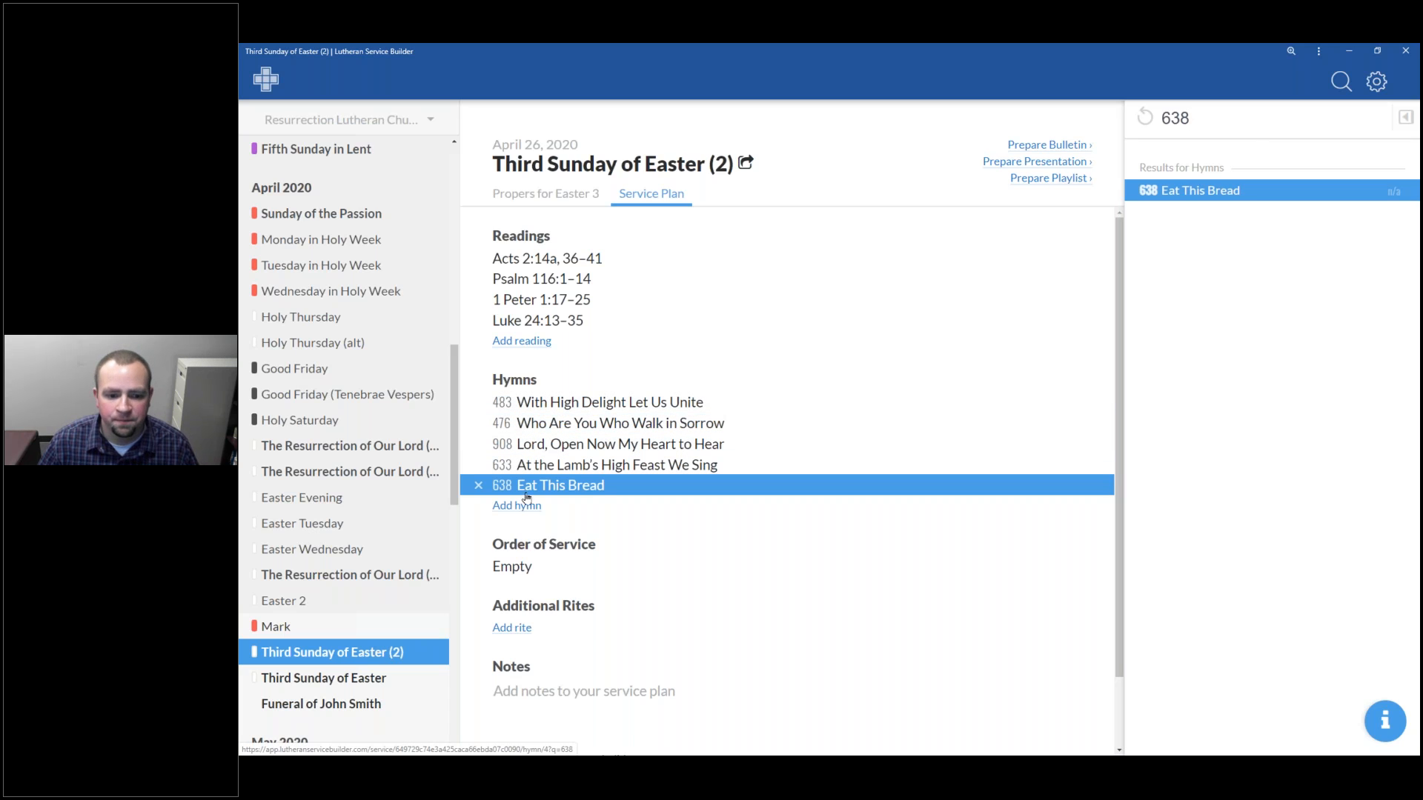
{"action": "left_click", "coordinate": [538, 570]}
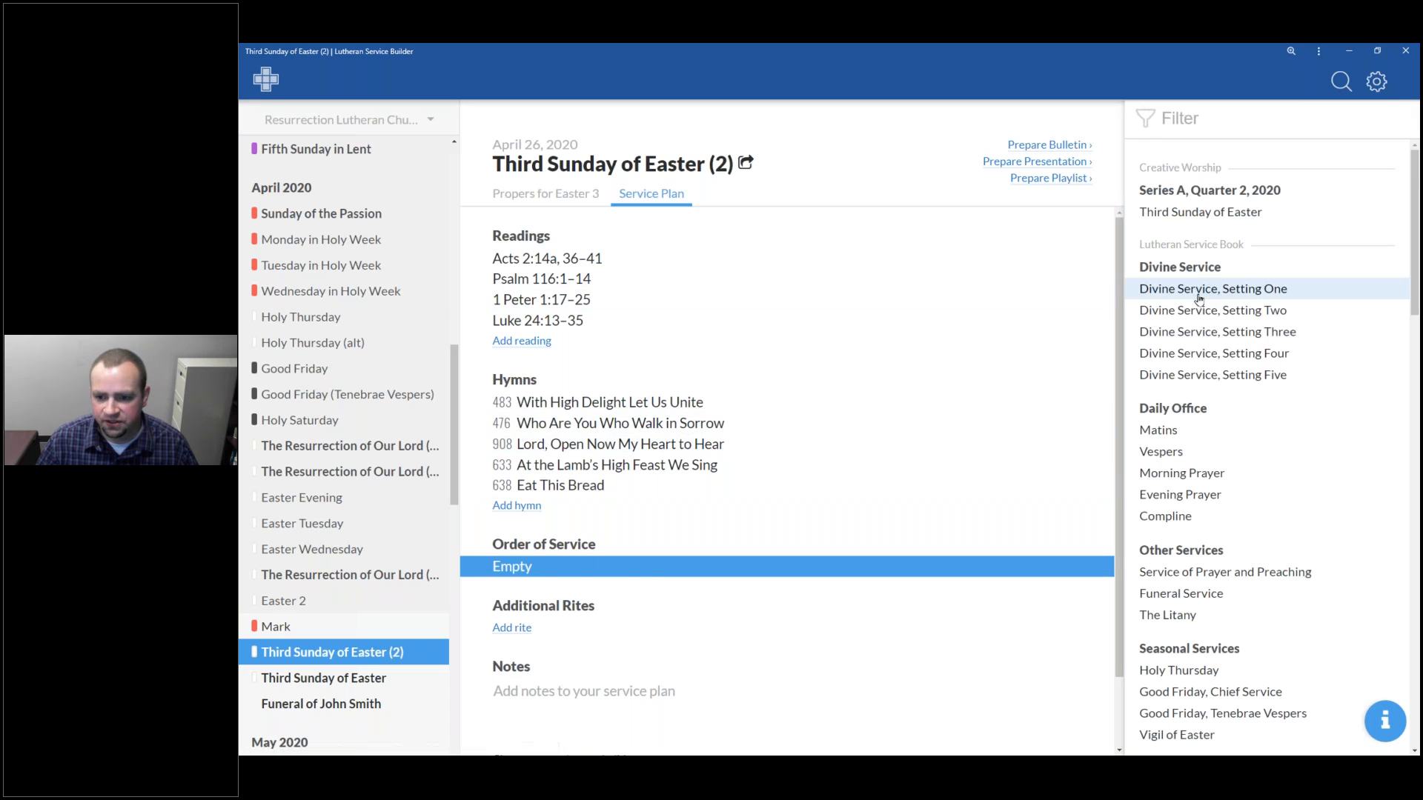
{"action": "left_click", "coordinate": [1199, 297]}
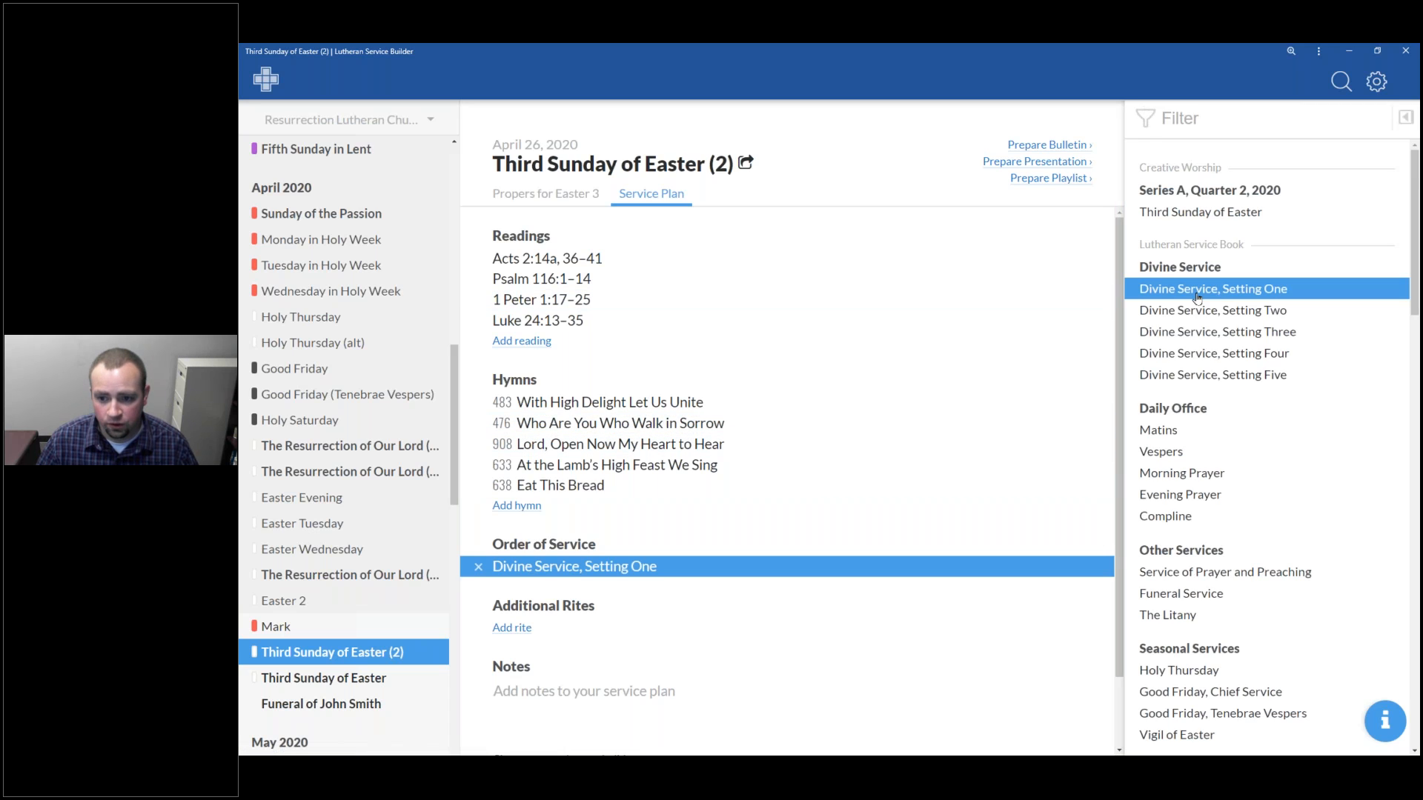
Add the additional rite Farewell and Godspeed to a Lutheran Teacher or Other Certified Church Worker to the service plan
{"action": "left_click", "coordinate": [526, 629]}
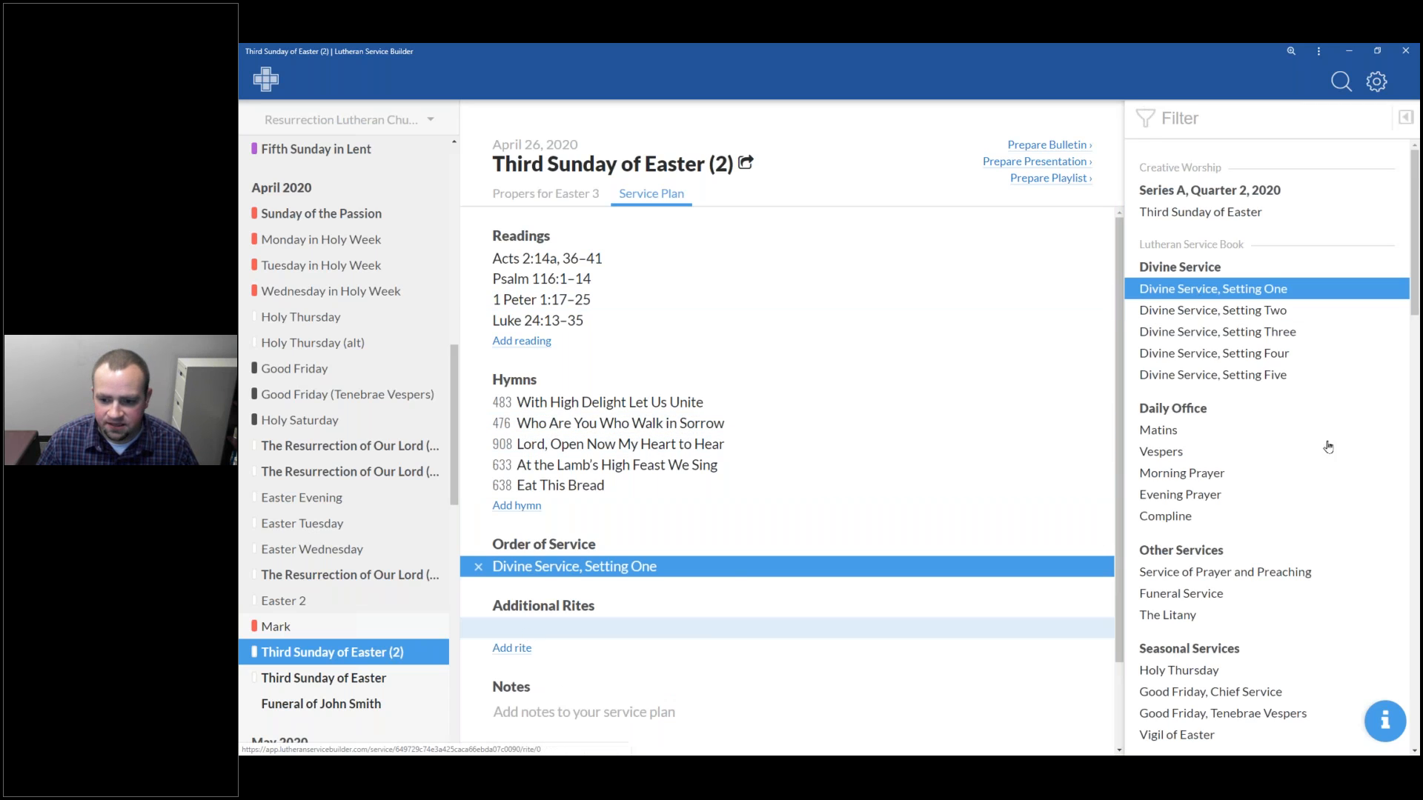
{"action": "left_click", "coordinate": [756, 637]}
{"action": "scroll", "coordinate": [1174, 571], "scroll_direction": "down", "scroll_amount": 5}
{"action": "scroll", "coordinate": [1174, 571], "scroll_direction": "down", "scroll_amount": 4}
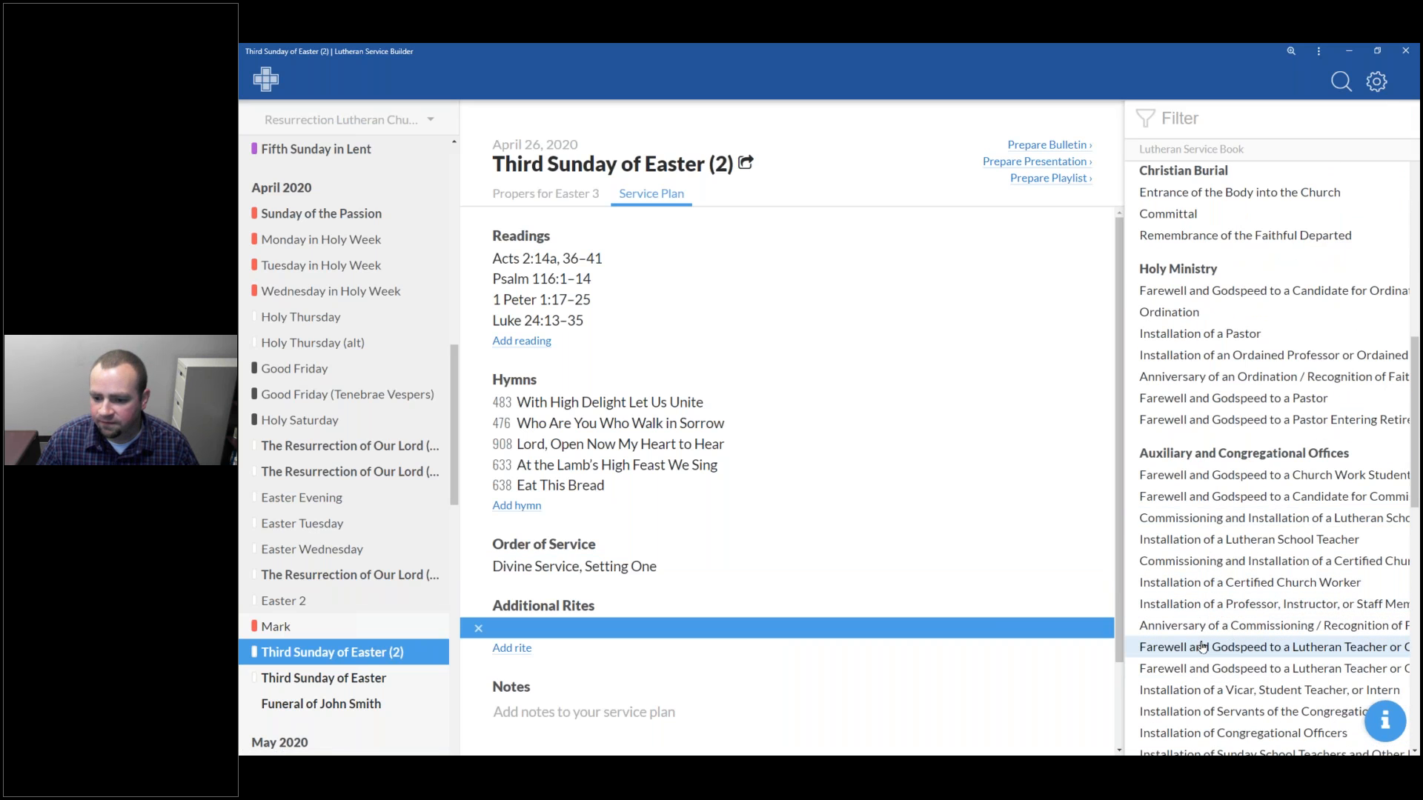
{"action": "left_click", "coordinate": [1160, 647]}
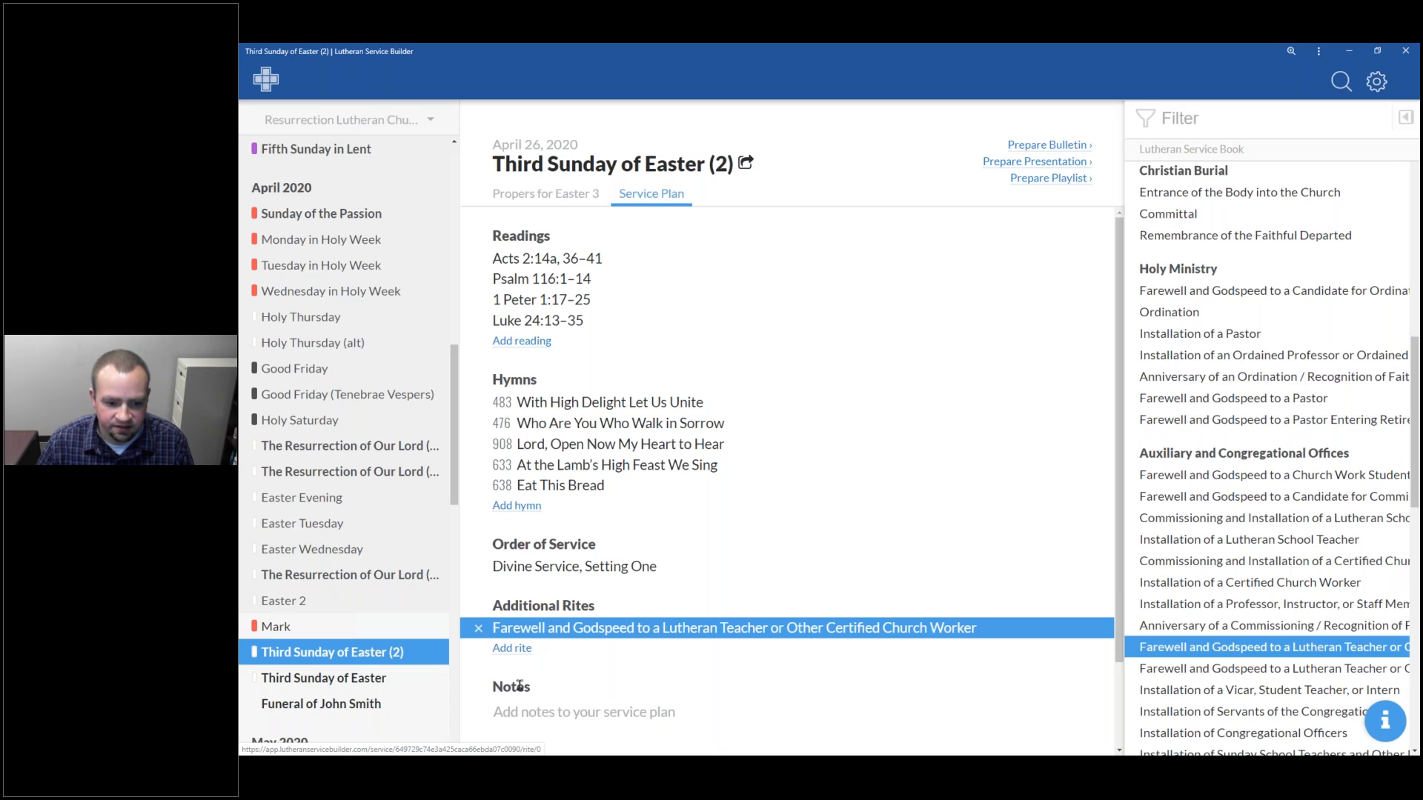
Open the presentation preparation for the Third Sunday of Easter (2) service
{"action": "scroll", "coordinate": [522, 589], "scroll_direction": "down", "scroll_amount": 1}
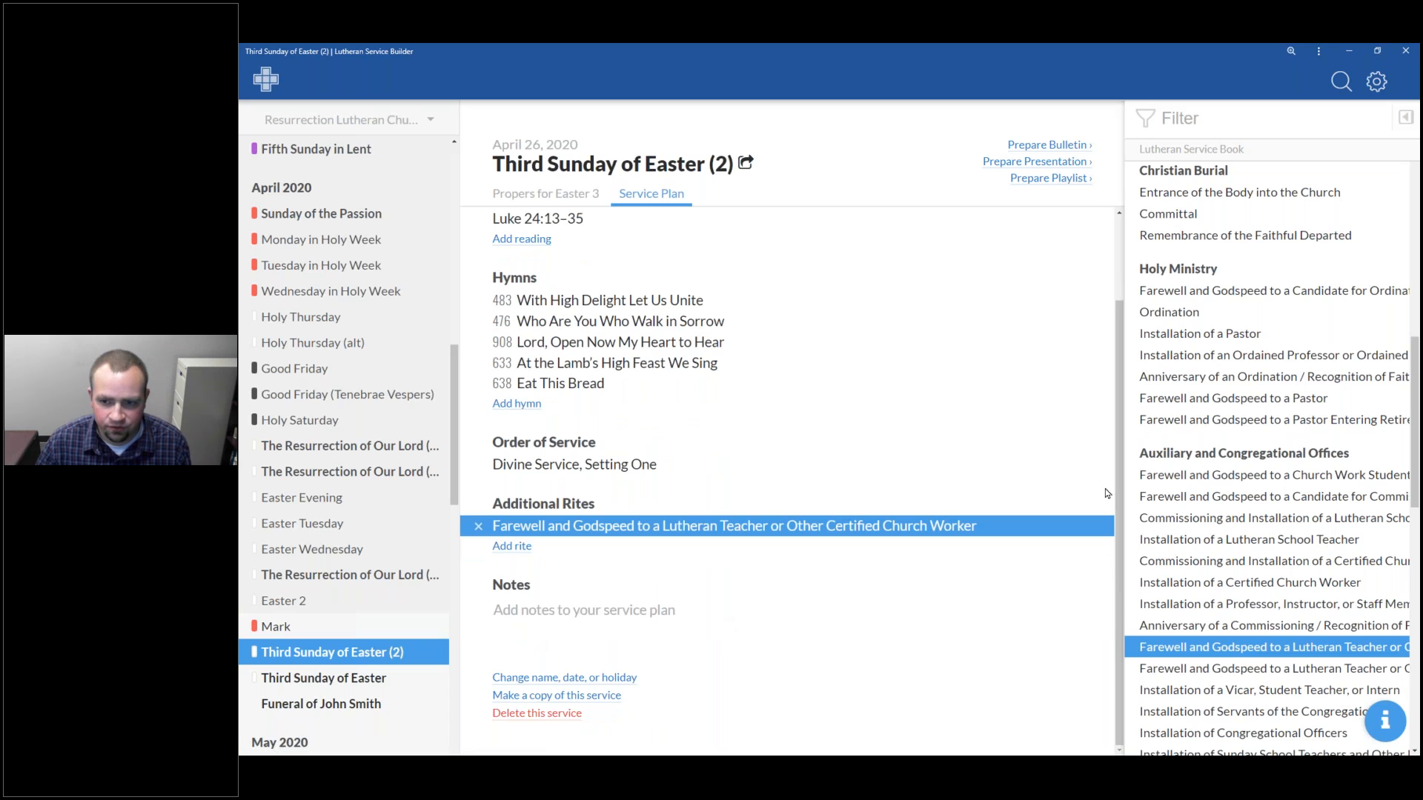
{"action": "scroll", "coordinate": [1107, 493], "scroll_direction": "up", "scroll_amount": 1}
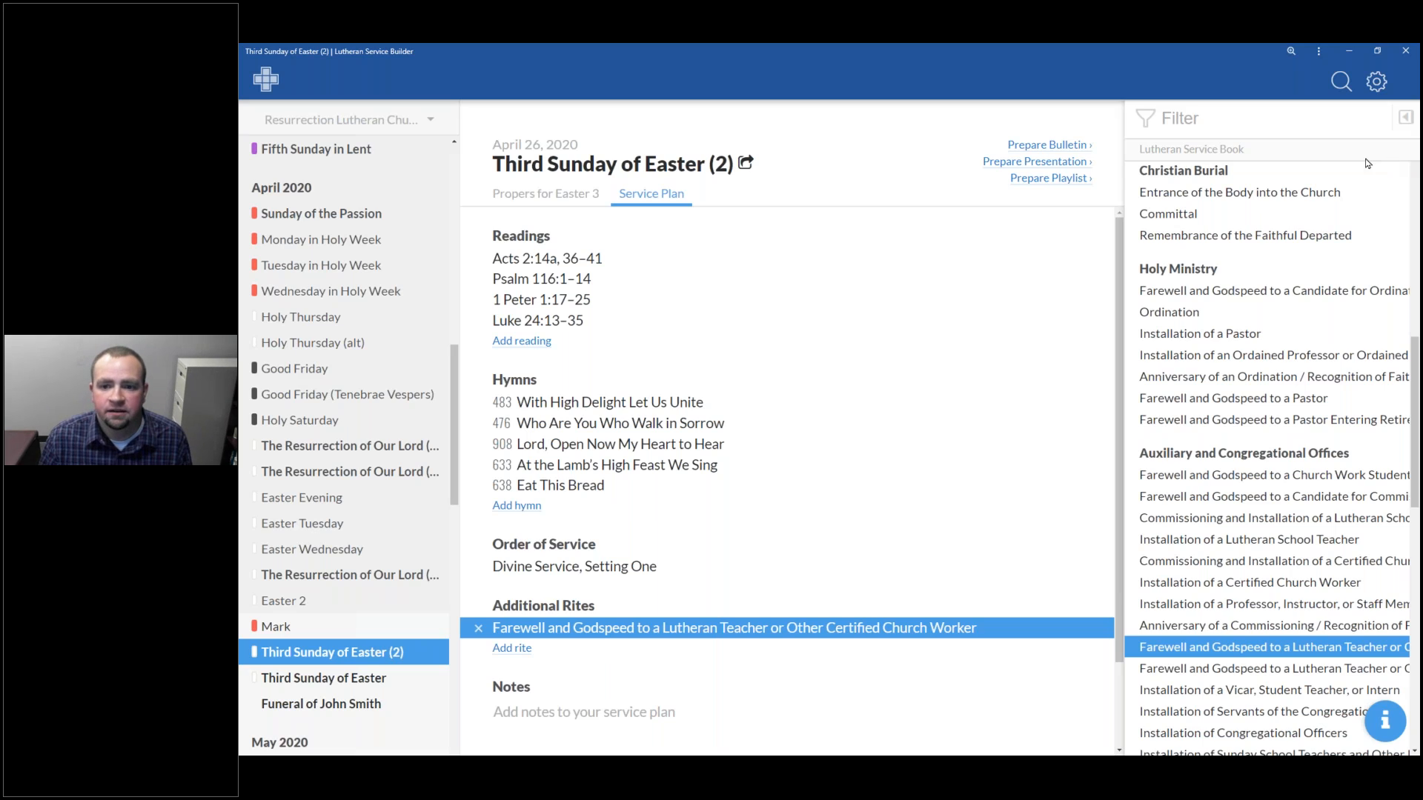
{"action": "left_click", "coordinate": [1078, 166]}
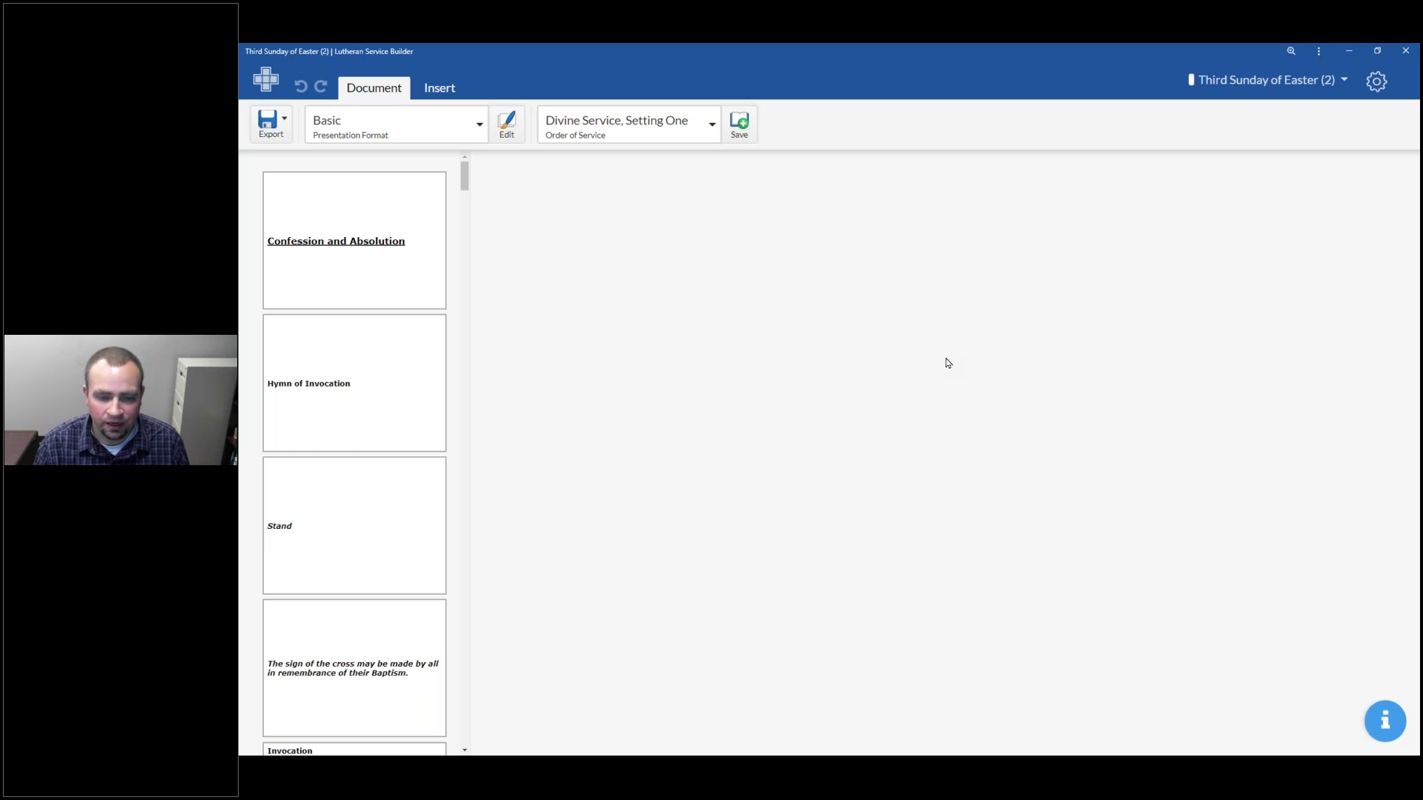
{"action": "key", "text": "alt+Tab"}
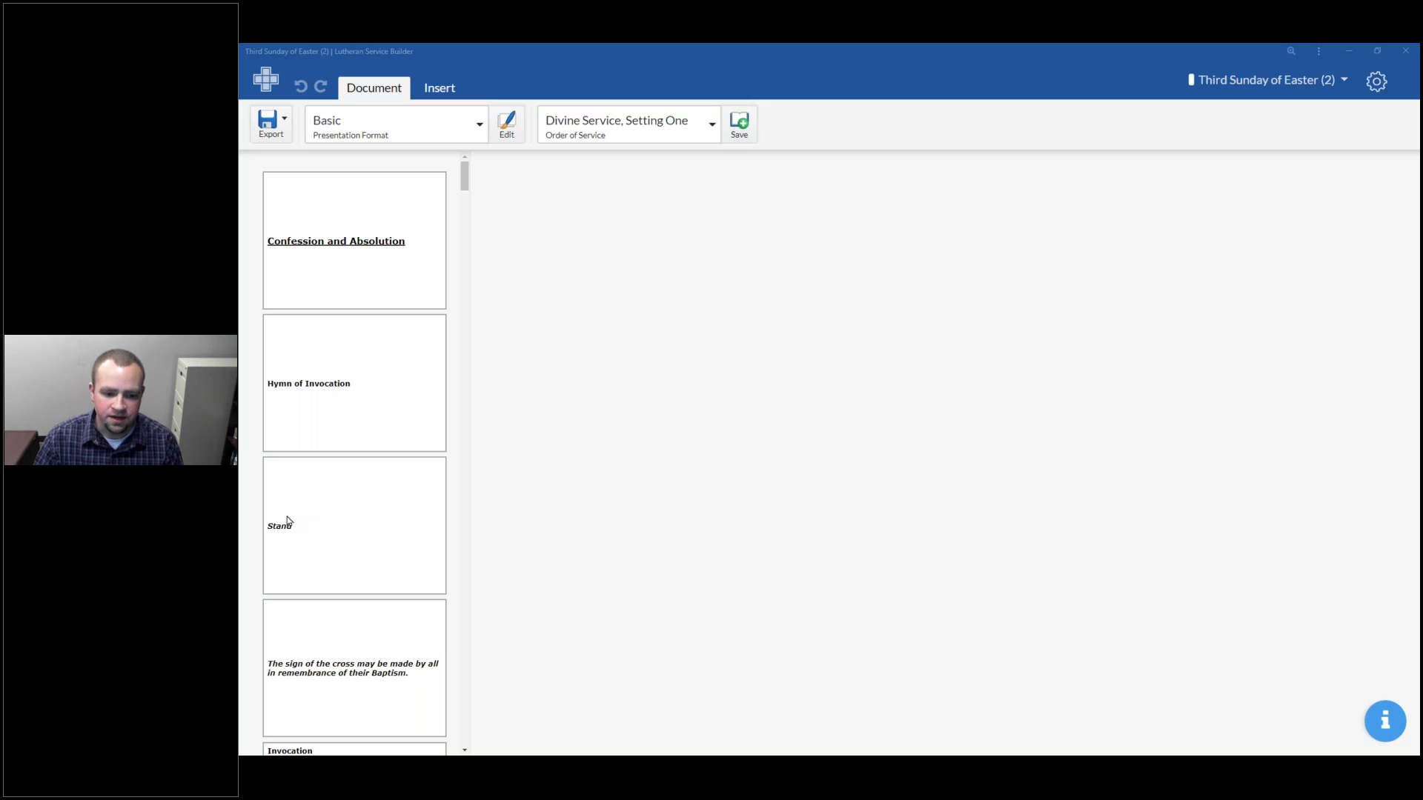
Browse the presentation's opening slides, from Confession and Absolution through Absolution
{"action": "scroll", "coordinate": [314, 607], "scroll_direction": "down", "scroll_amount": 1}
{"action": "scroll", "coordinate": [313, 608], "scroll_direction": "down", "scroll_amount": 4}
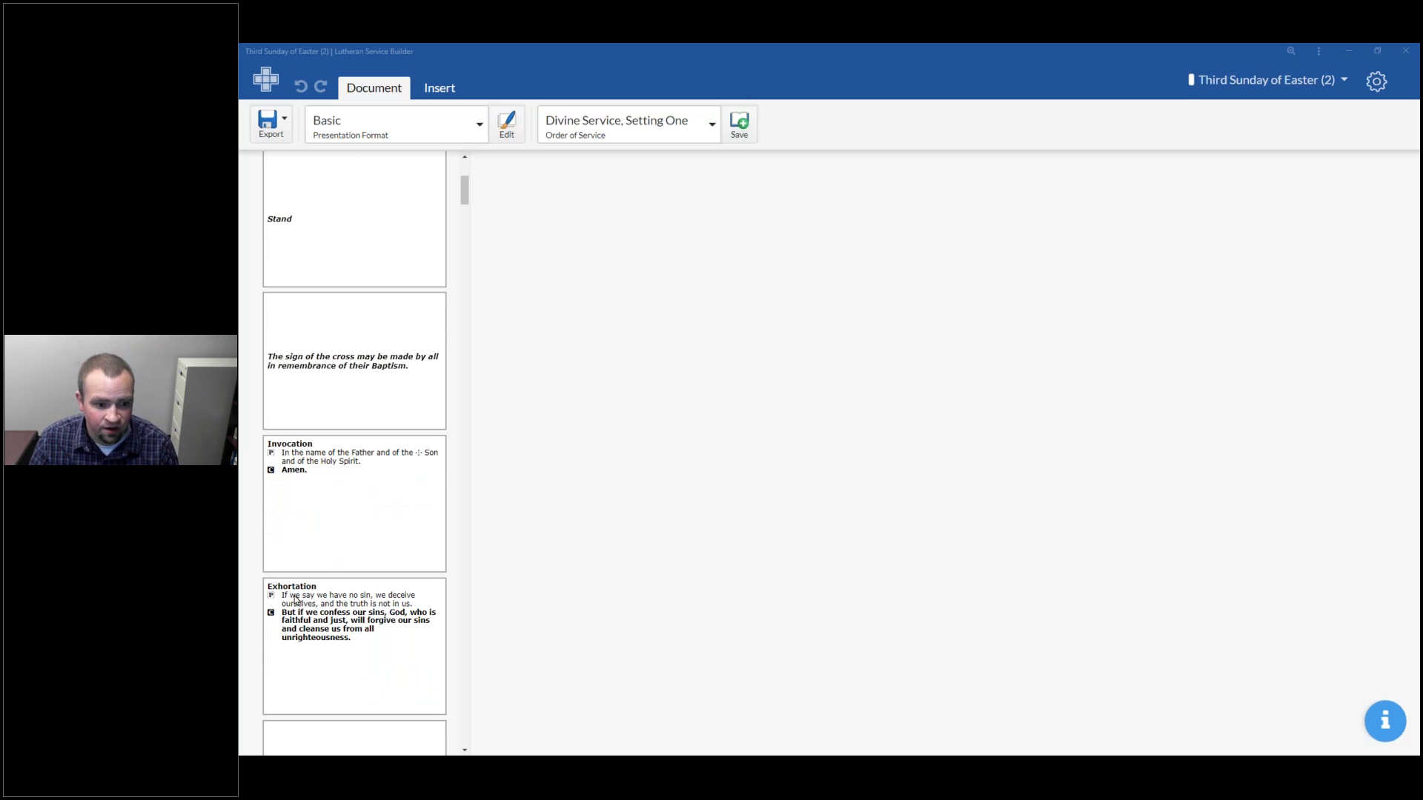
{"action": "scroll", "coordinate": [397, 467], "scroll_direction": "down", "scroll_amount": 2}
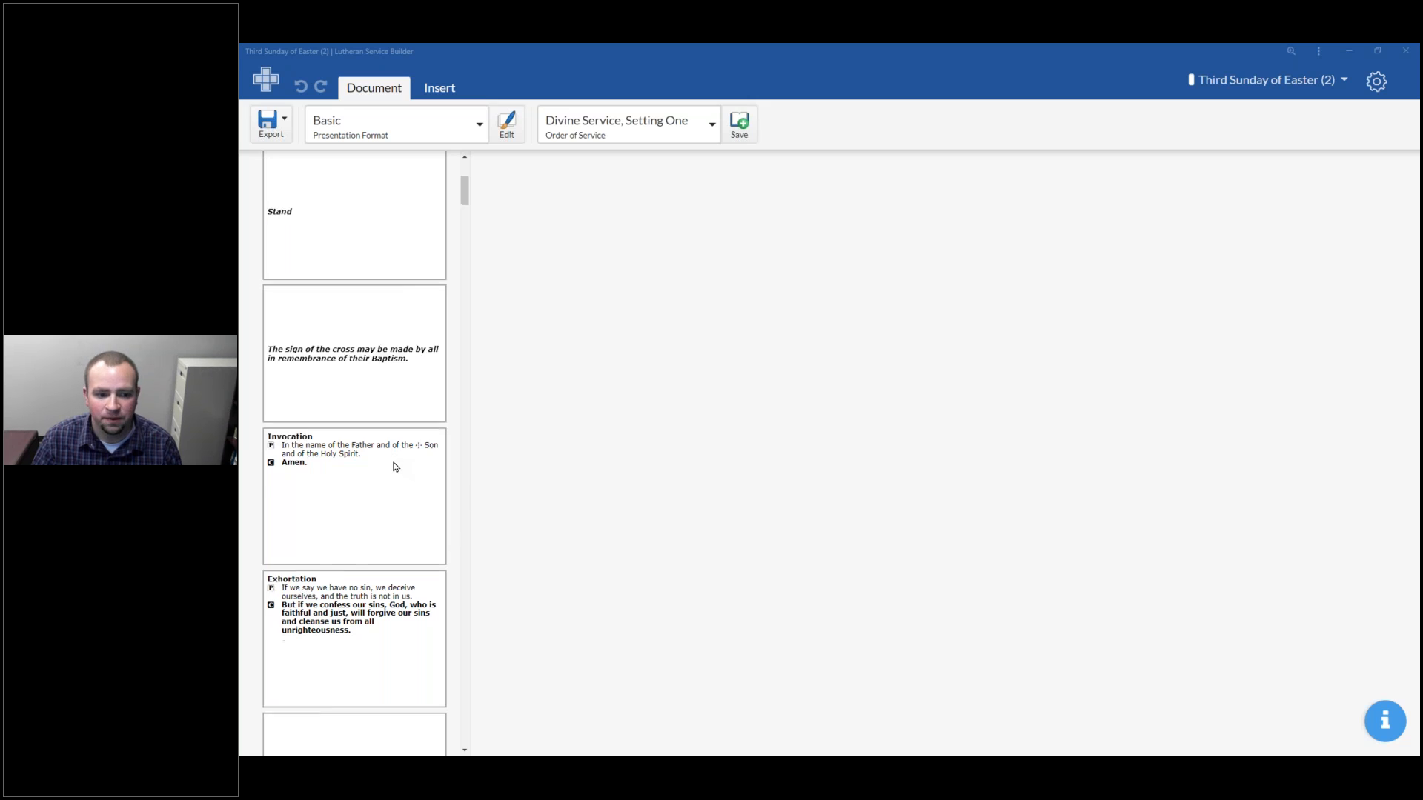
{"action": "scroll", "coordinate": [398, 467], "scroll_direction": "down", "scroll_amount": 3}
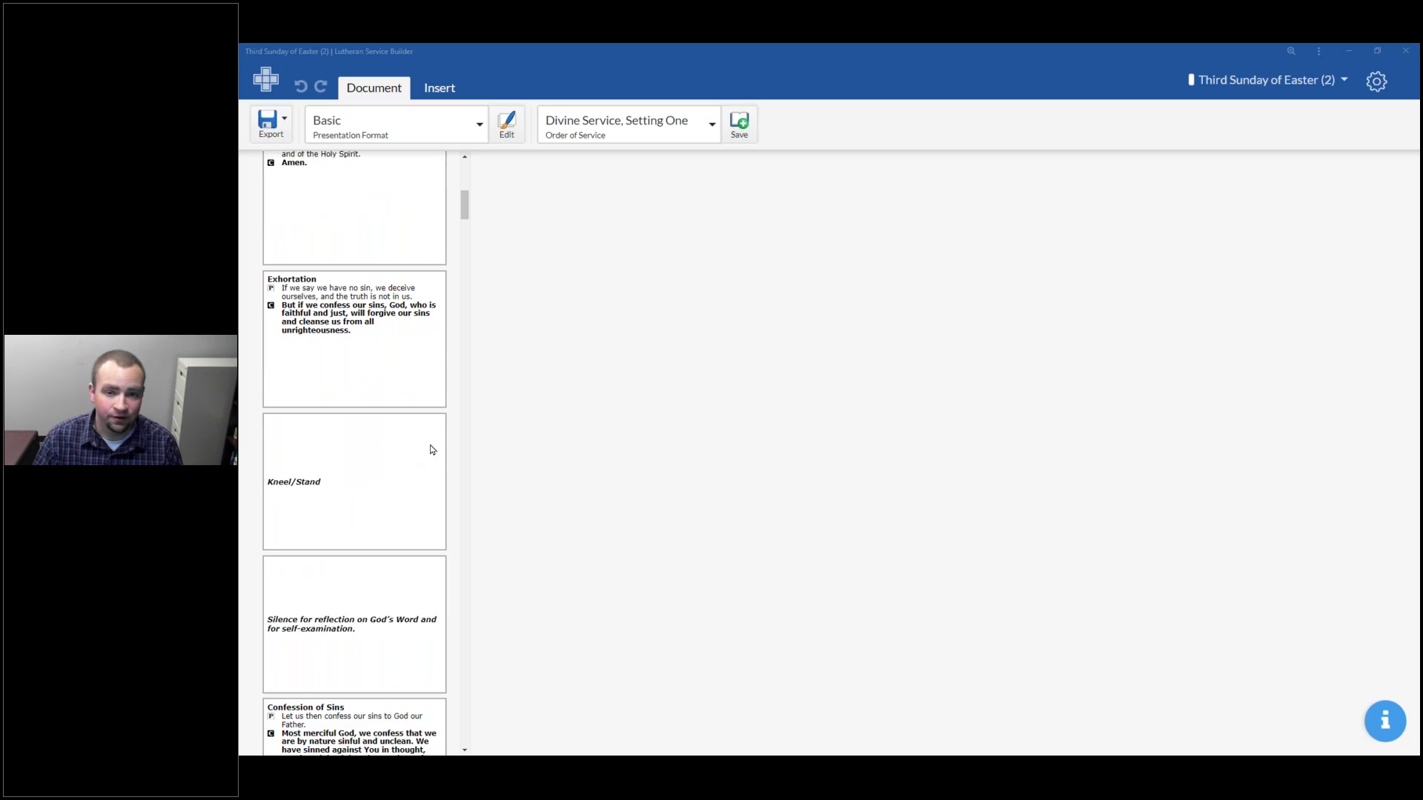
{"action": "scroll", "coordinate": [400, 486], "scroll_direction": "down", "scroll_amount": 3}
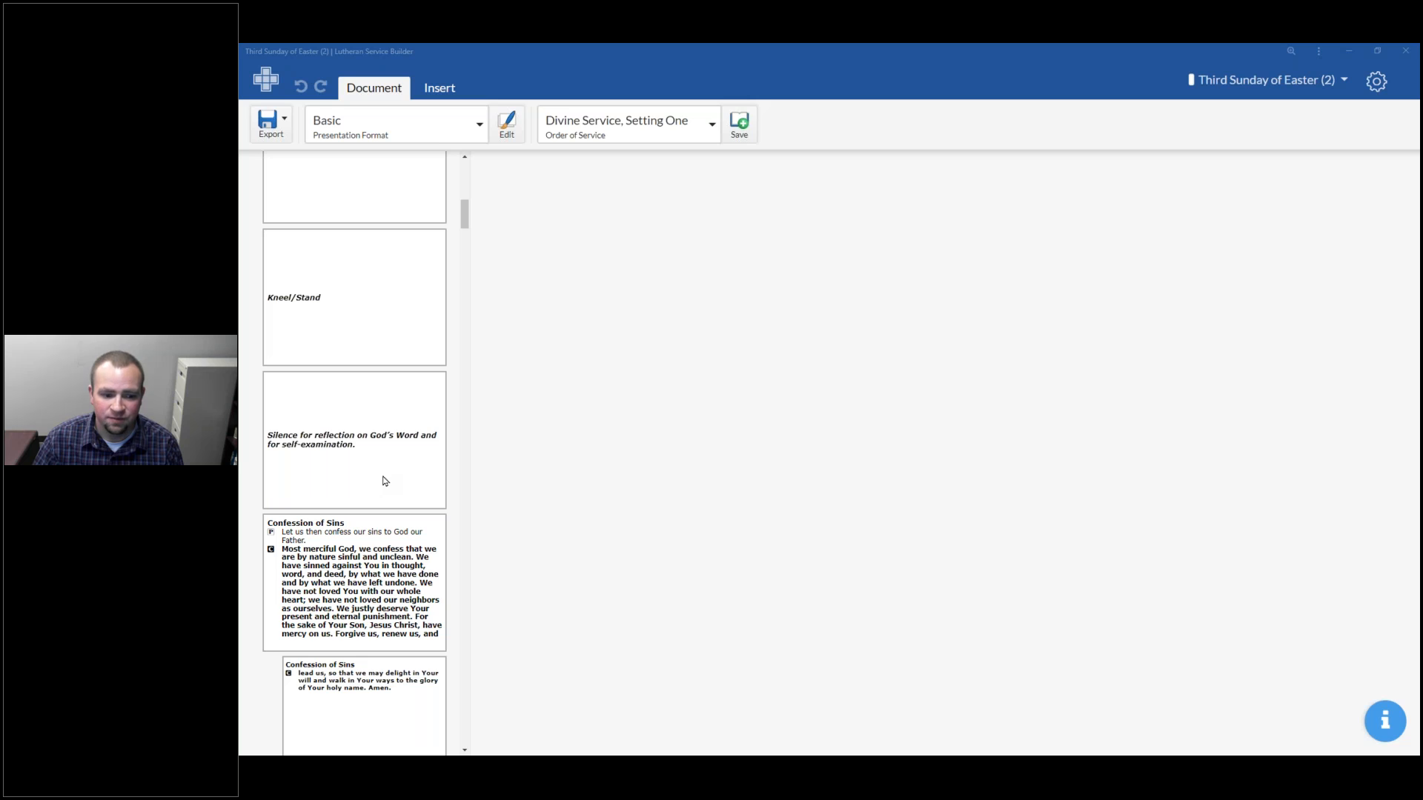
{"action": "scroll", "coordinate": [374, 482], "scroll_direction": "down", "scroll_amount": 3}
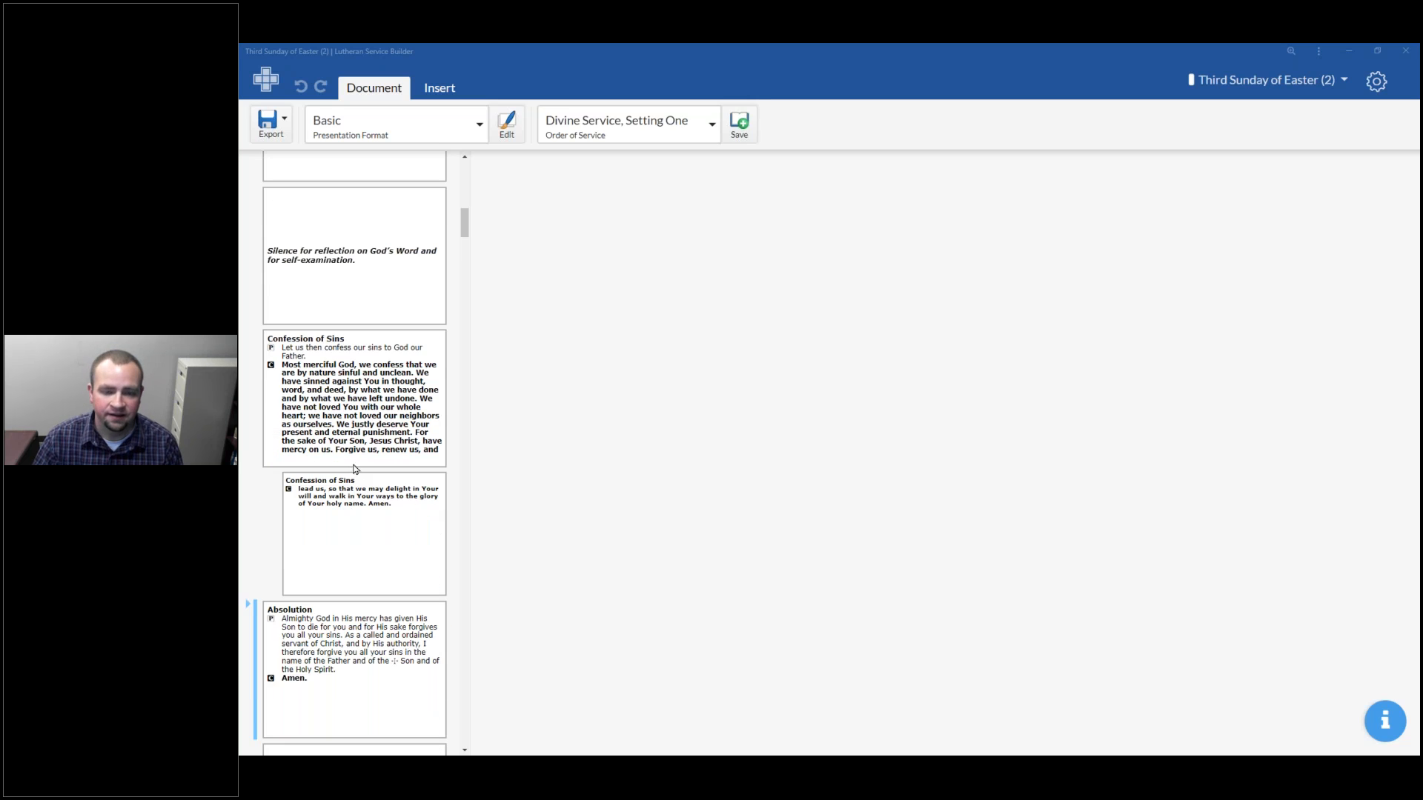
{"action": "scroll", "coordinate": [348, 480], "scroll_direction": "down", "scroll_amount": 1}
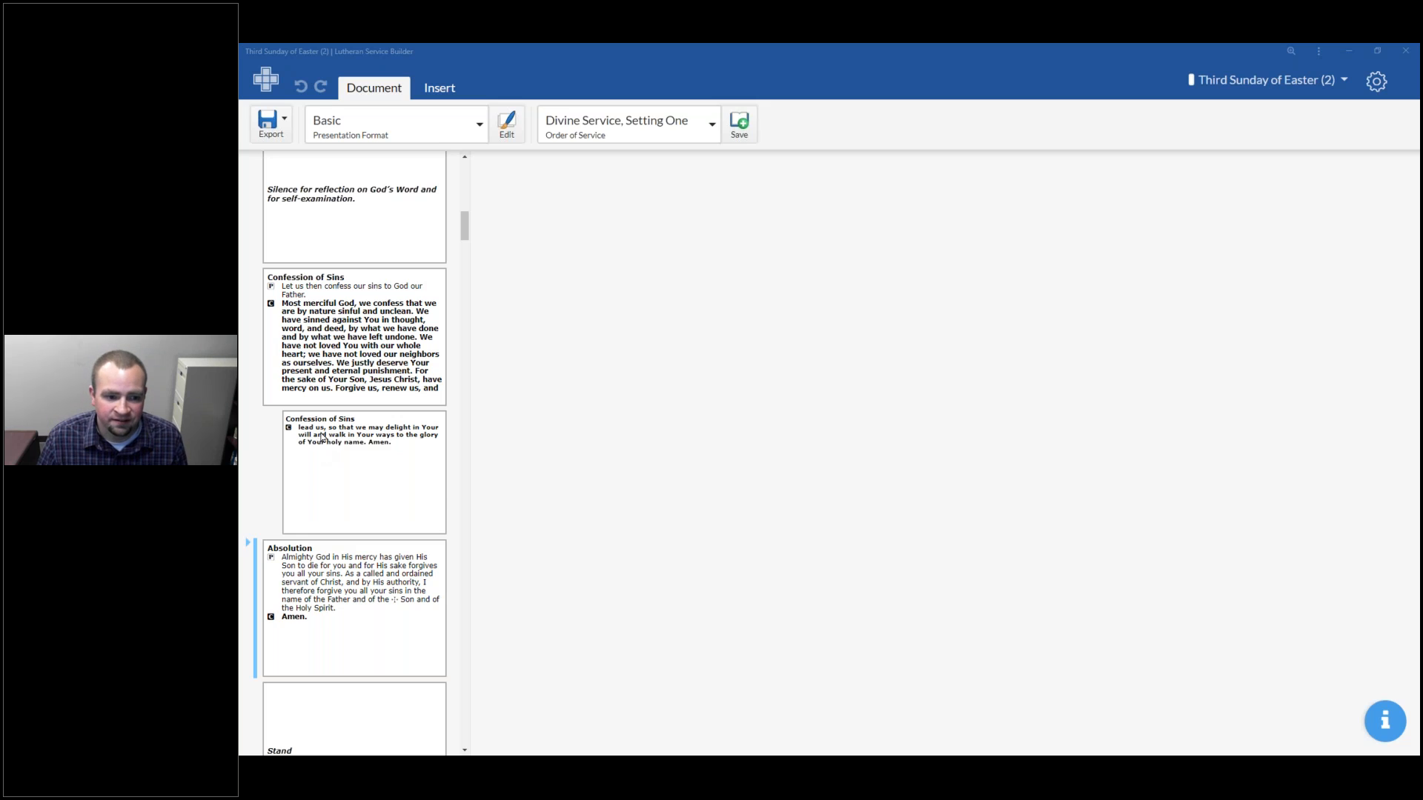
{"action": "scroll", "coordinate": [330, 457], "scroll_direction": "up", "scroll_amount": 10}
{"action": "scroll", "coordinate": [332, 441], "scroll_direction": "up", "scroll_amount": 2}
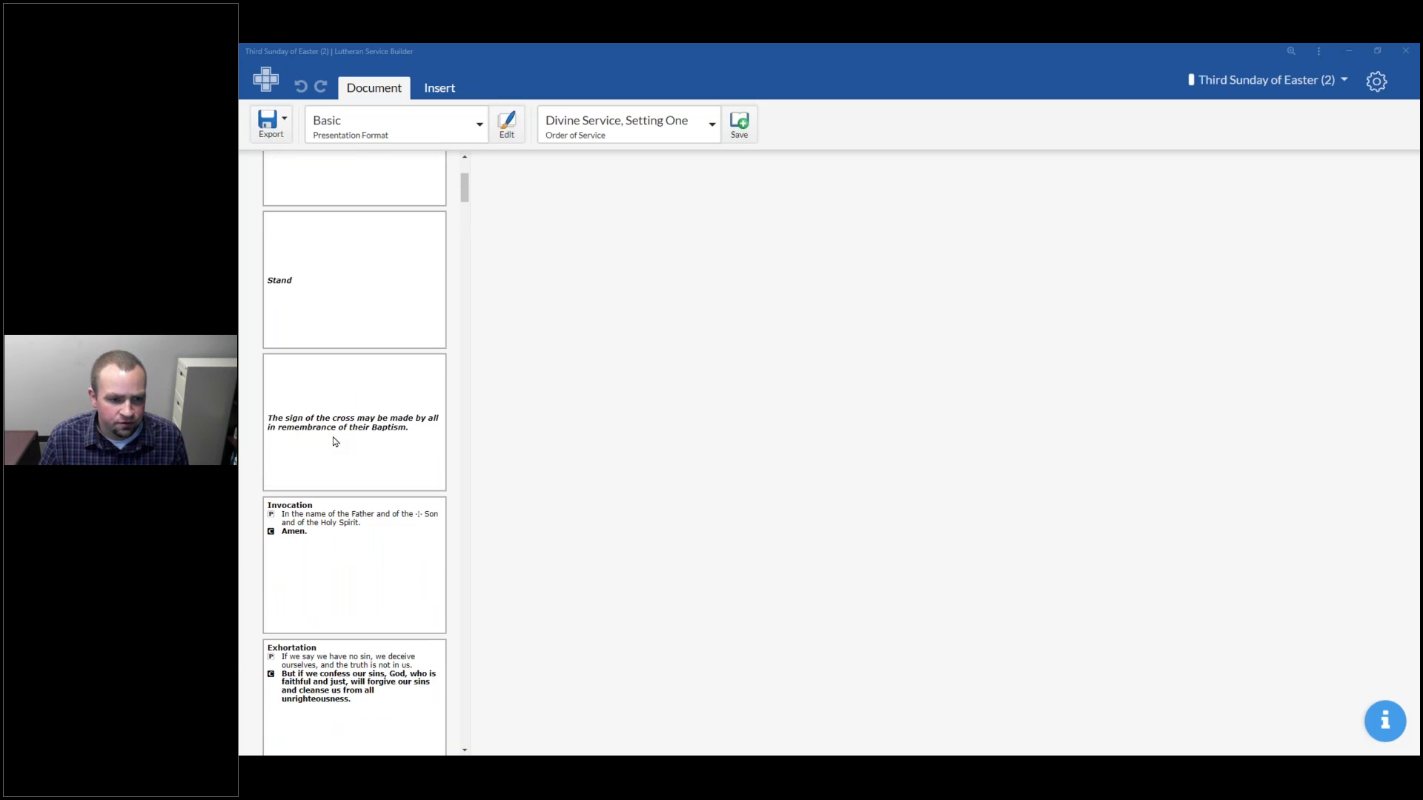
{"action": "scroll", "coordinate": [358, 440], "scroll_direction": "up", "scroll_amount": 3}
{"action": "scroll", "coordinate": [429, 449], "scroll_direction": "down", "scroll_amount": 4}
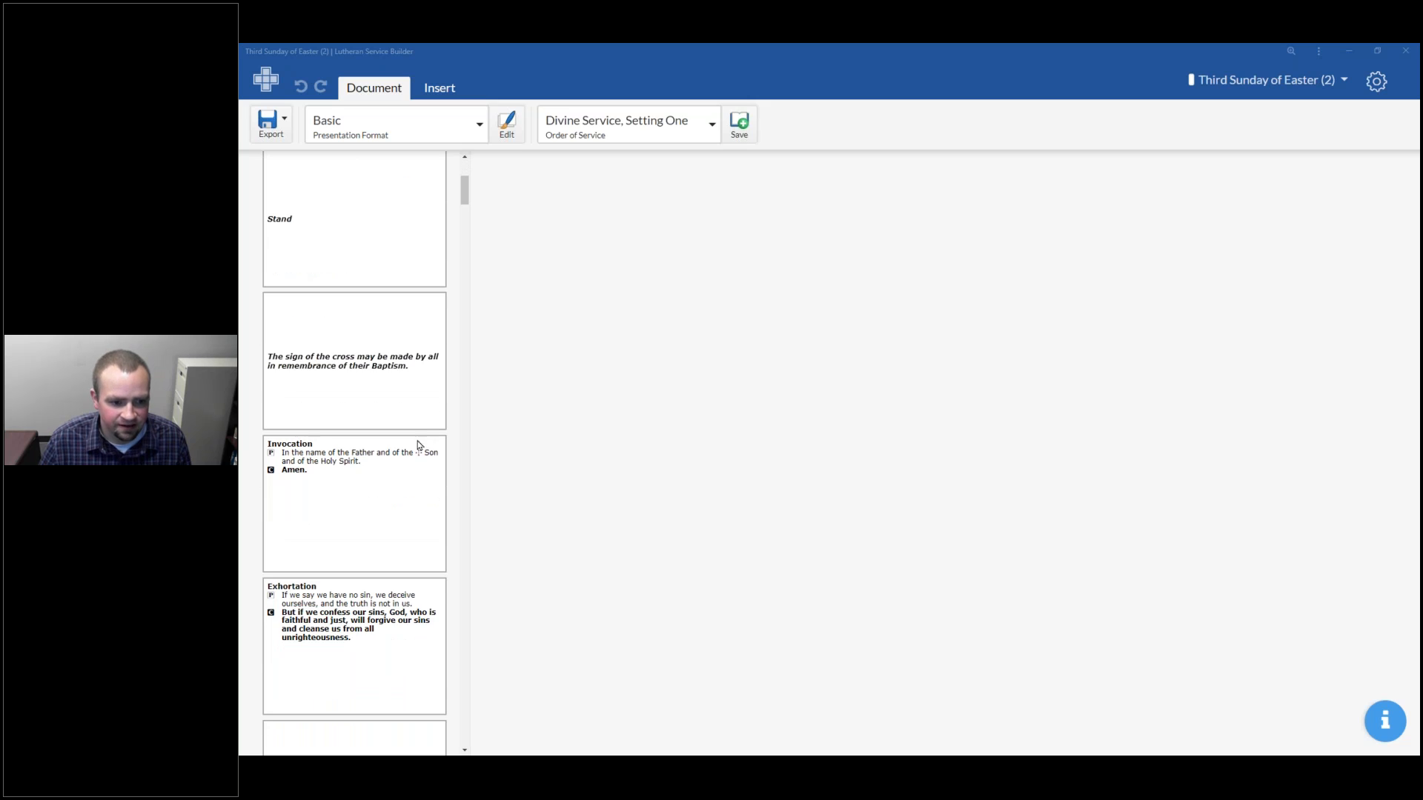
{"action": "scroll", "coordinate": [415, 444], "scroll_direction": "down", "scroll_amount": 2}
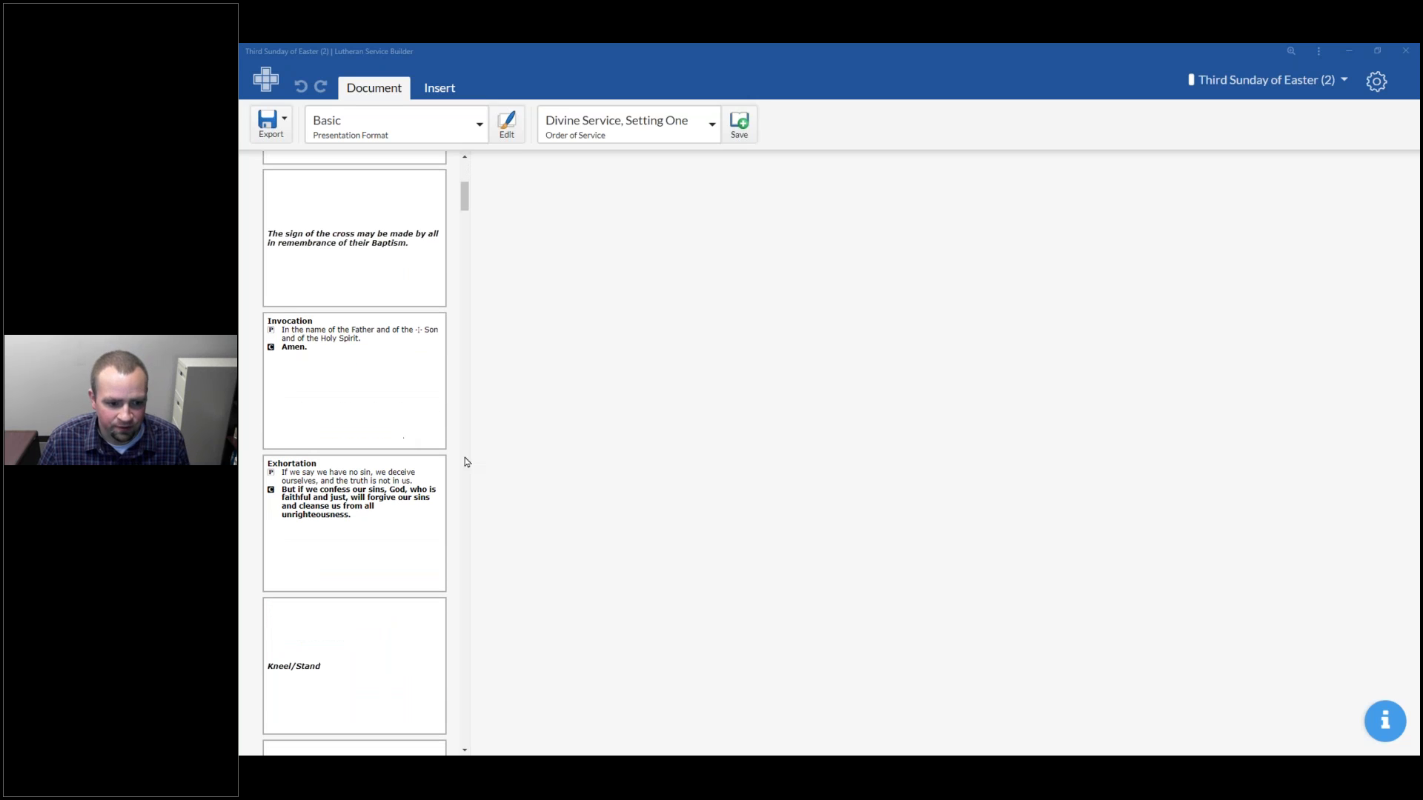
Select the Invocation and Exhortation slides in turn to view their content
{"action": "left_click", "coordinate": [382, 352]}
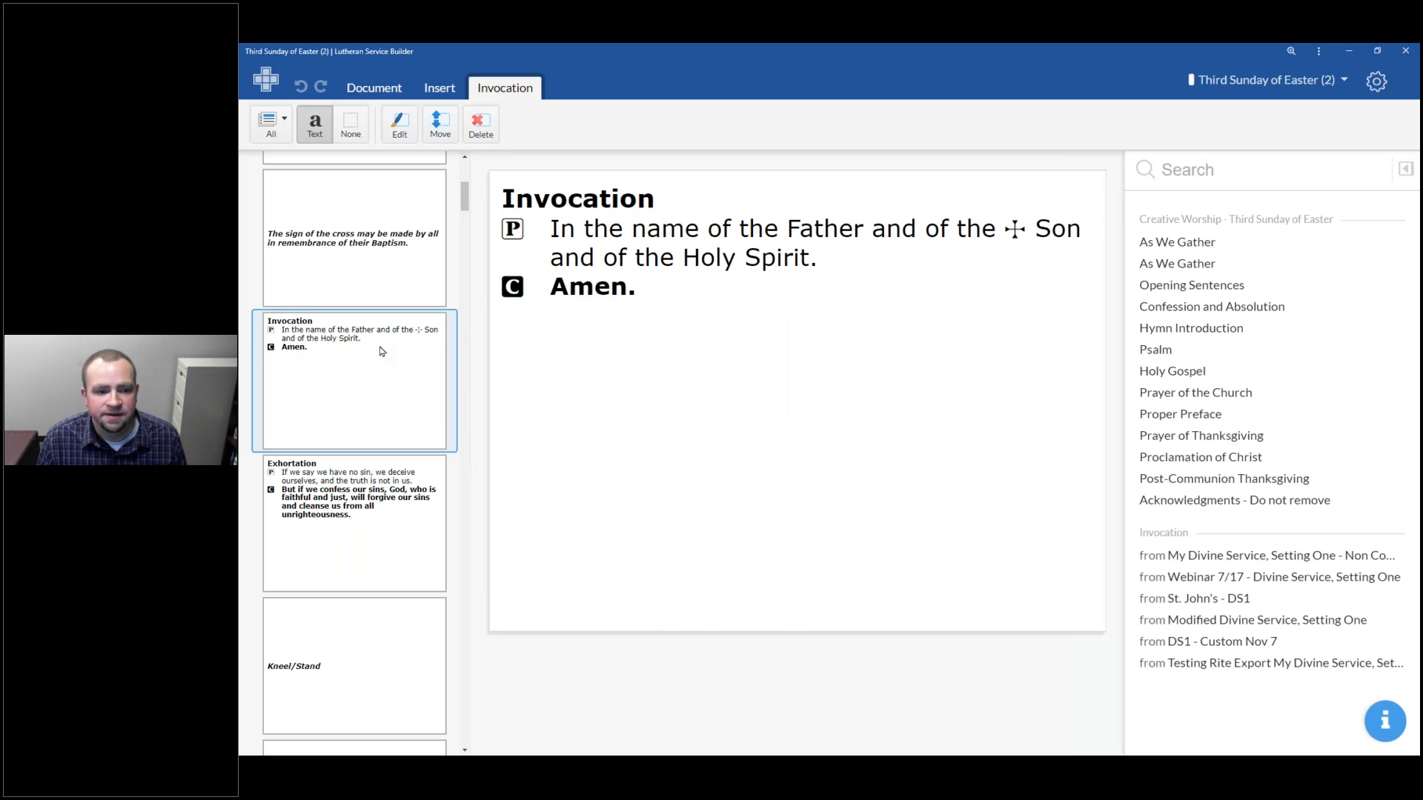
{"action": "left_click", "coordinate": [406, 498]}
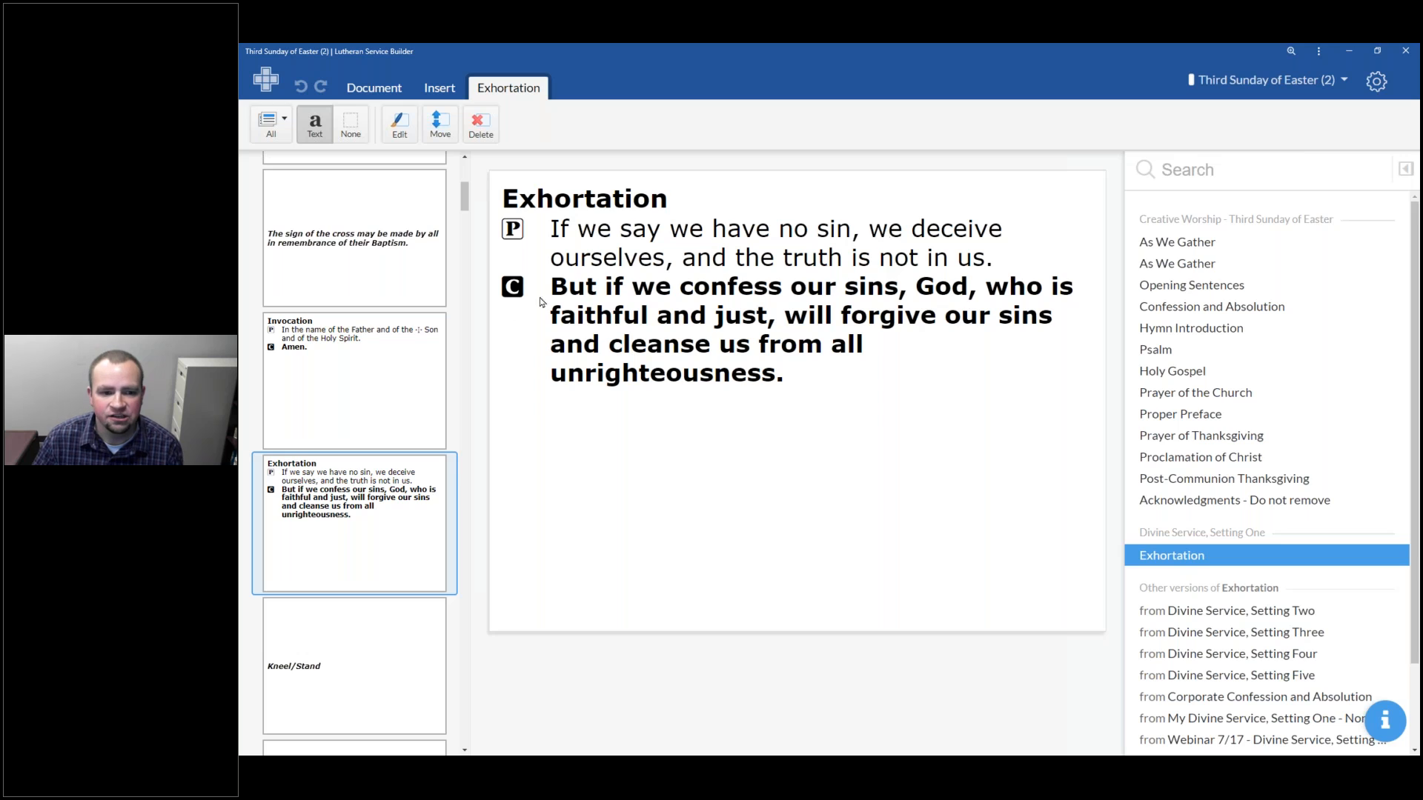
{"action": "left_click", "coordinate": [406, 355]}
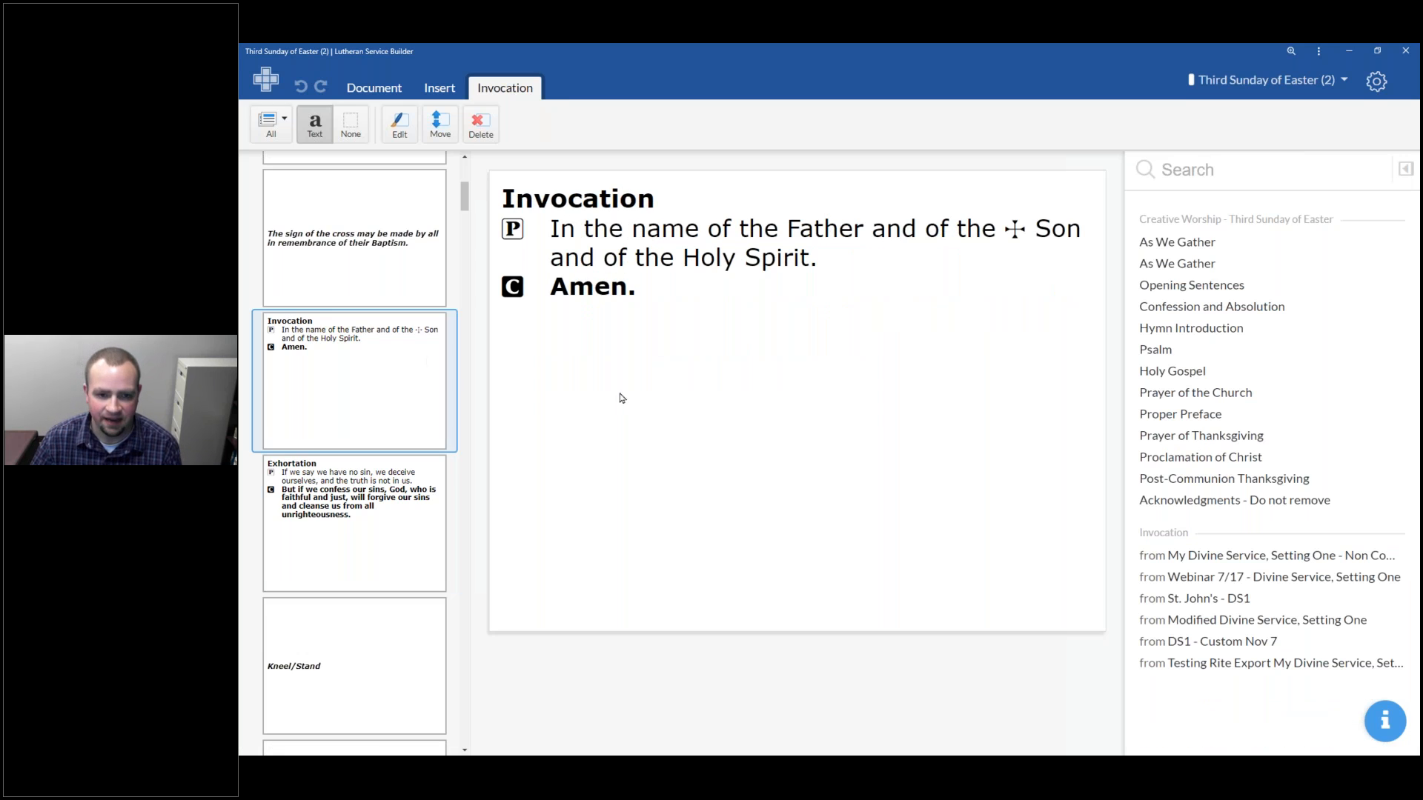
{"action": "left_click", "coordinate": [391, 531]}
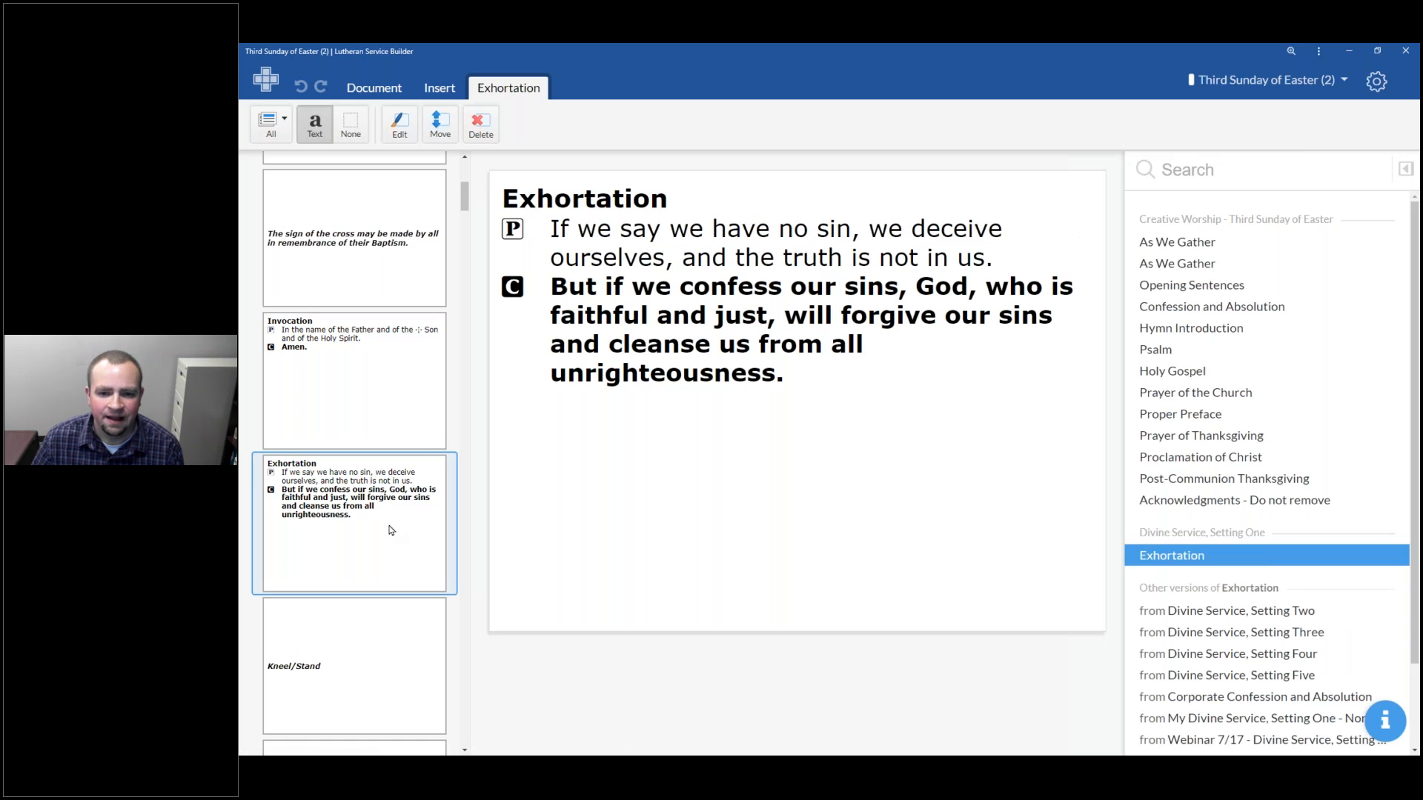
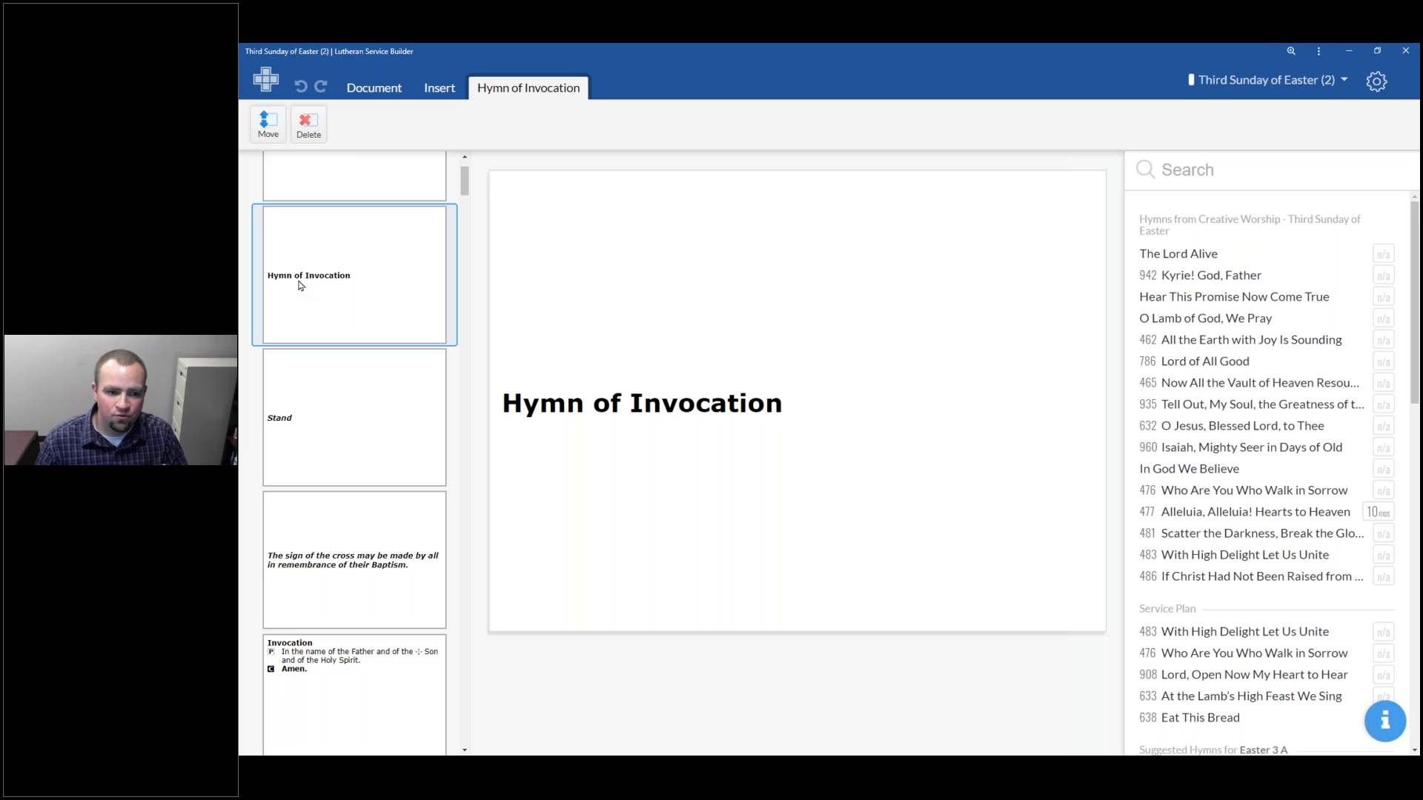
Change the Confession and Absolution heading slide to read Confession & Absolution
{"action": "left_click", "coordinate": [400, 433]}
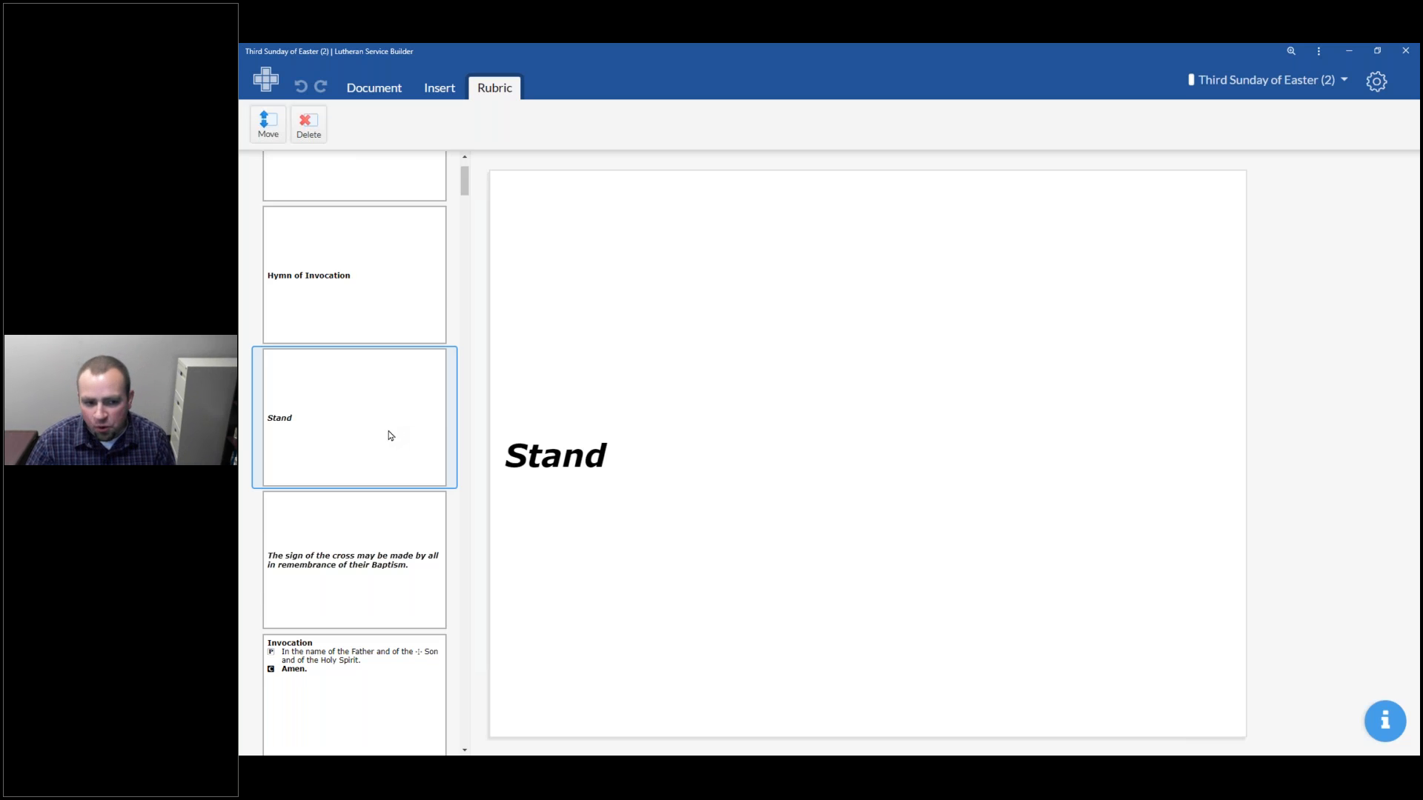
{"action": "scroll", "coordinate": [388, 435], "scroll_direction": "up", "scroll_amount": 1}
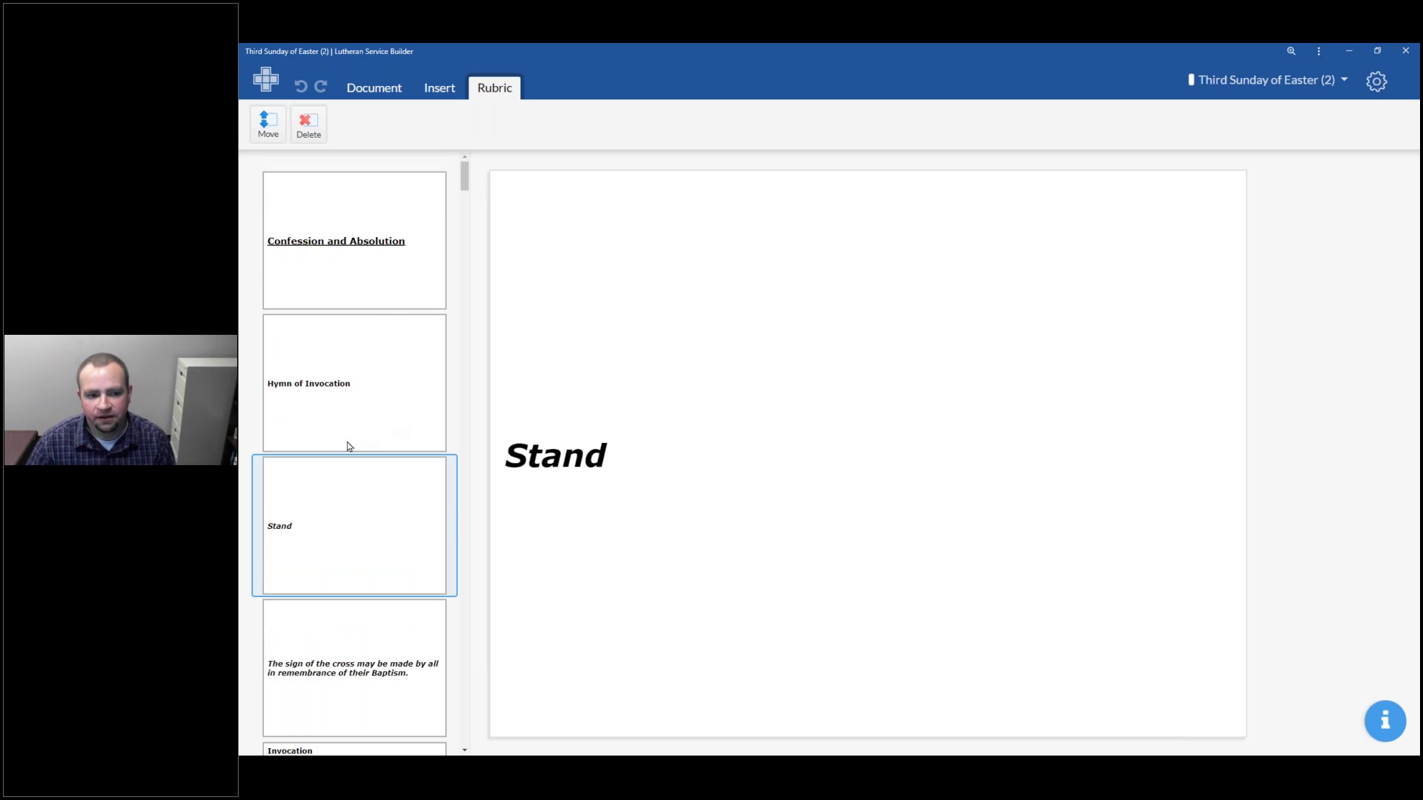
{"action": "left_click", "coordinate": [355, 348]}
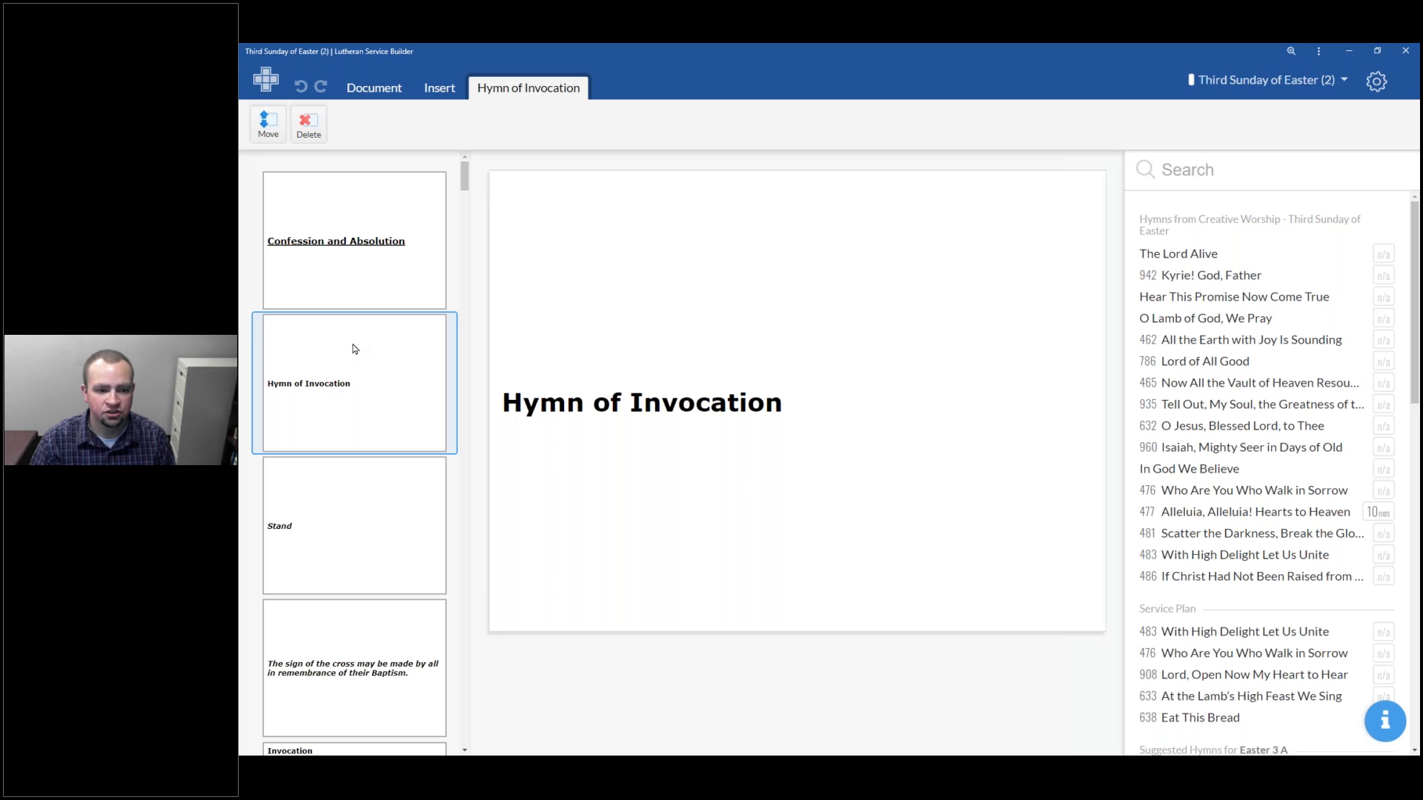
{"action": "left_click", "coordinate": [400, 255]}
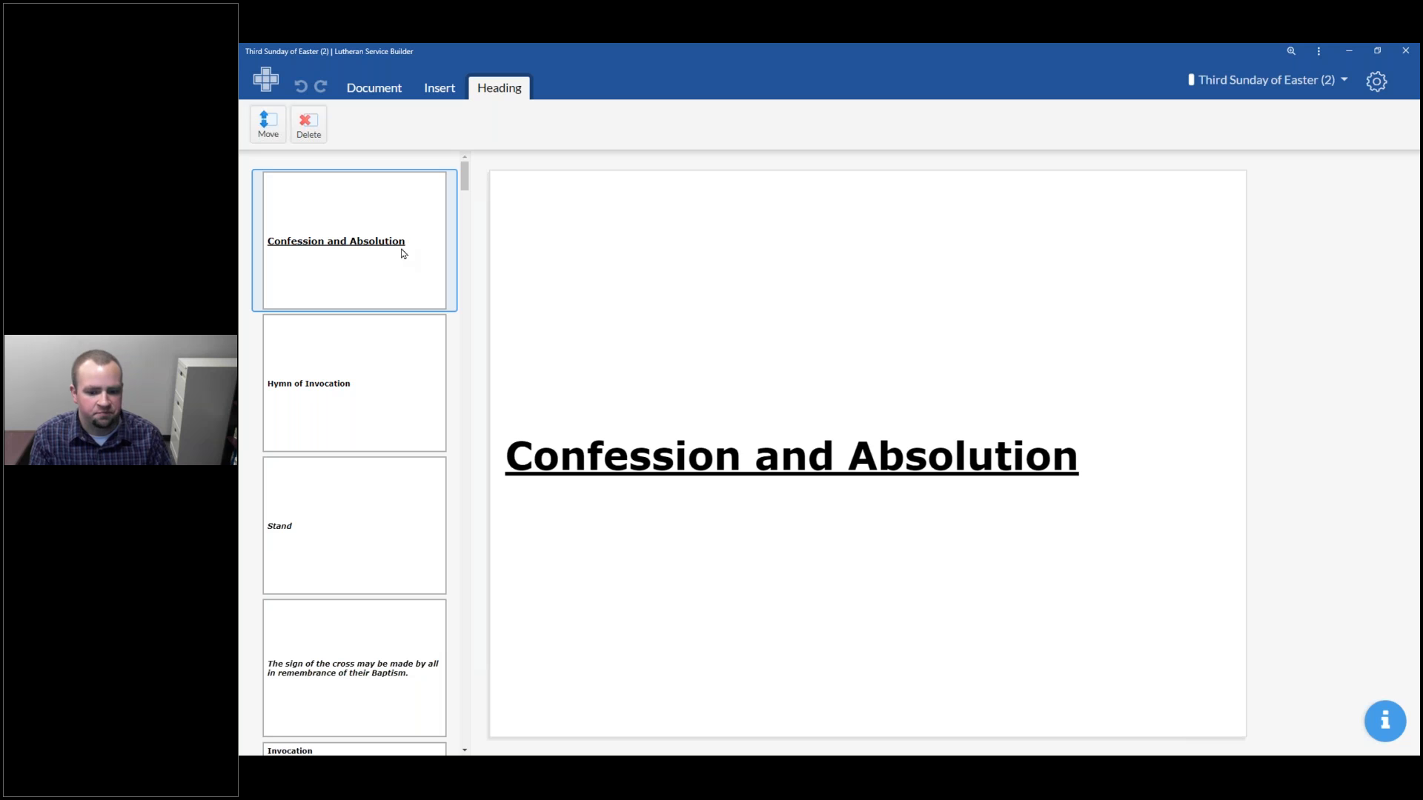
{"action": "left_click", "coordinate": [656, 459]}
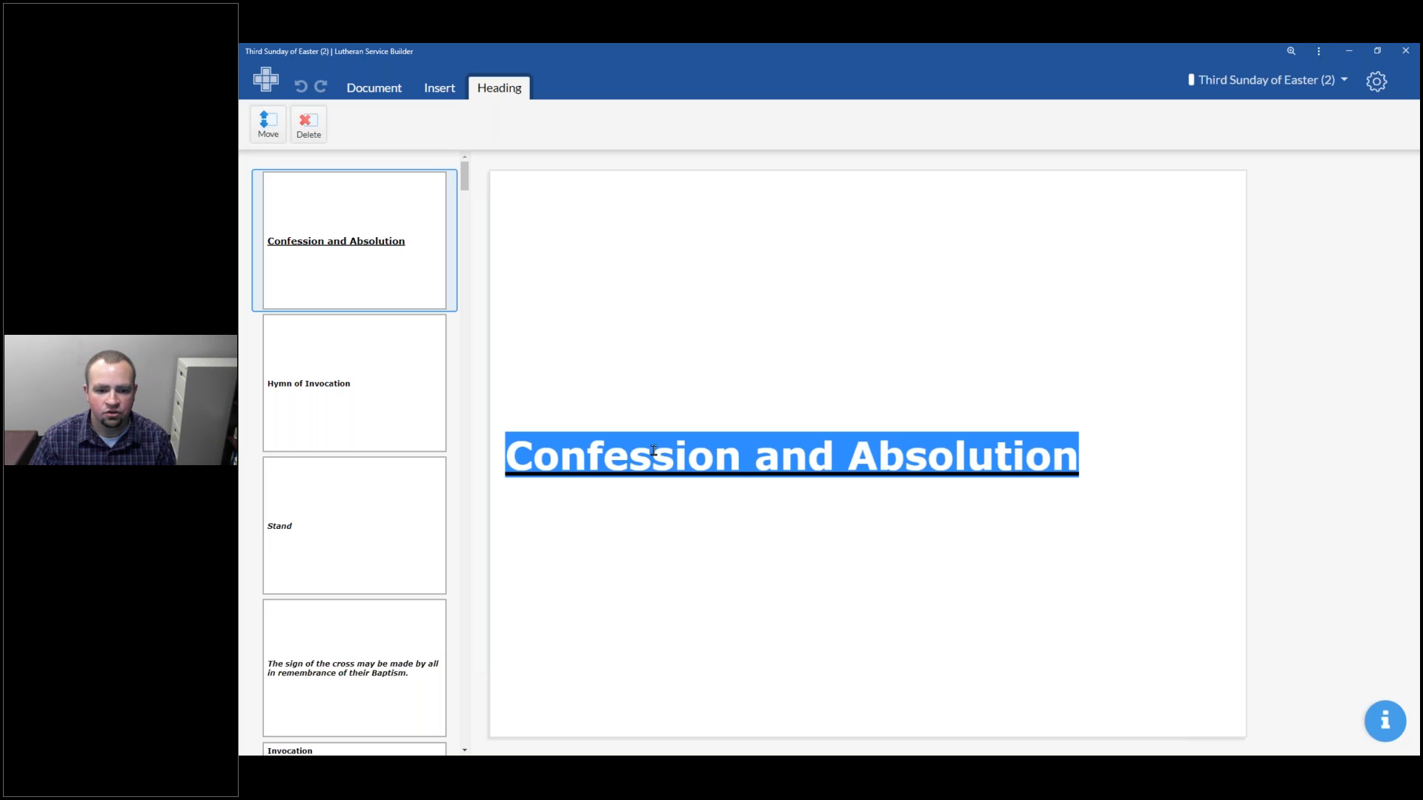
{"action": "double_click", "coordinate": [818, 455]}
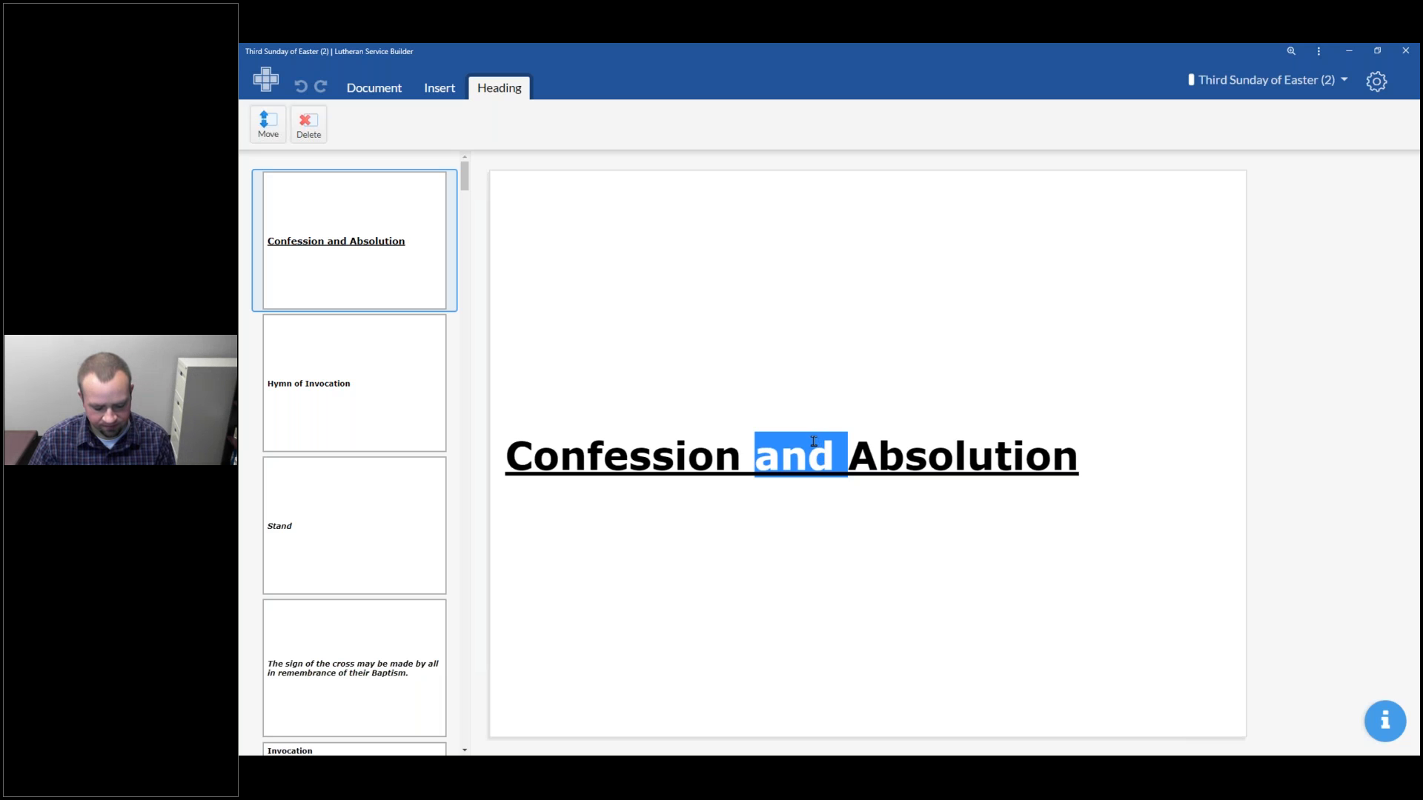
{"action": "type", "text": "&"}
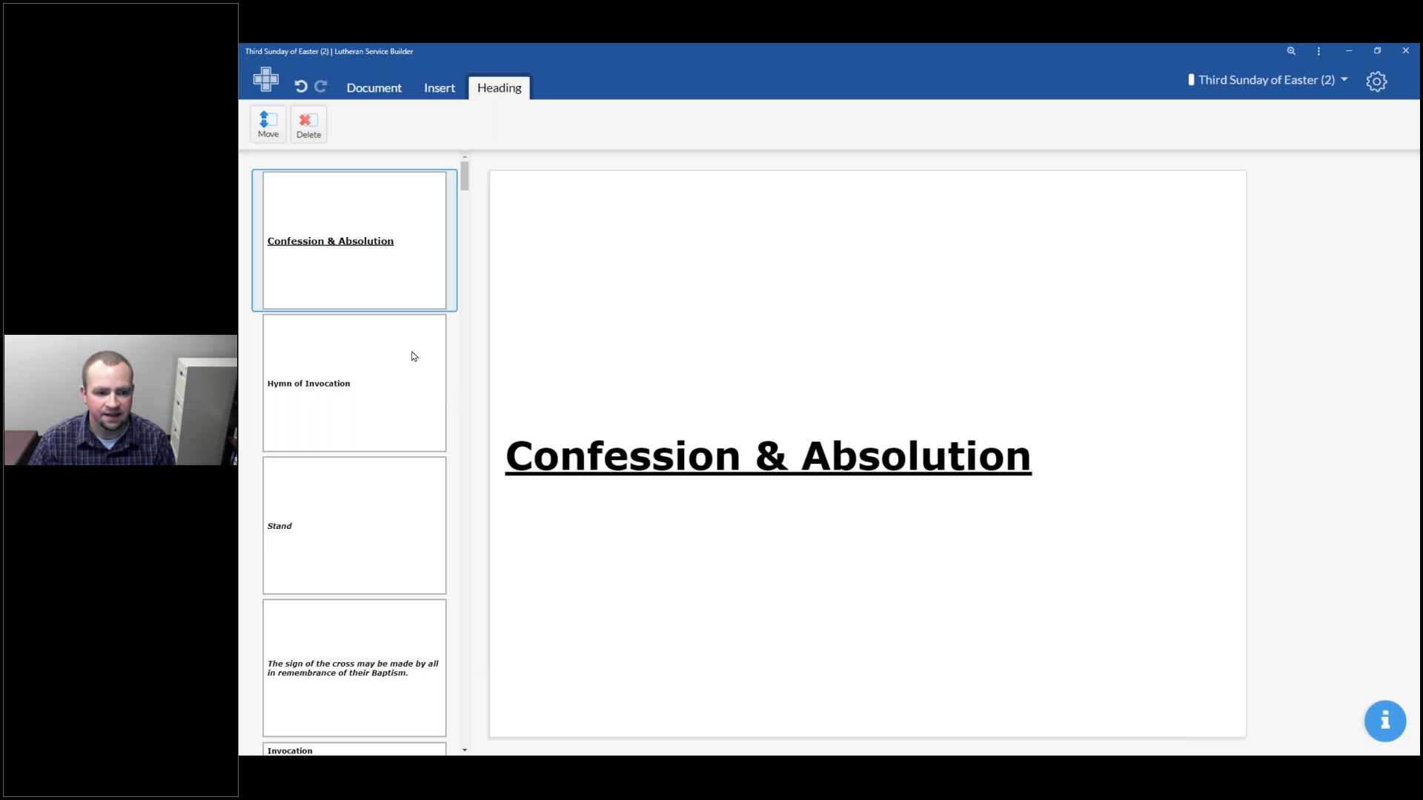
Assign hymn 908 Lord, Open Now My Heart to Hear from the service plan to the Hymn of Invocation slide
{"action": "left_click", "coordinate": [398, 407]}
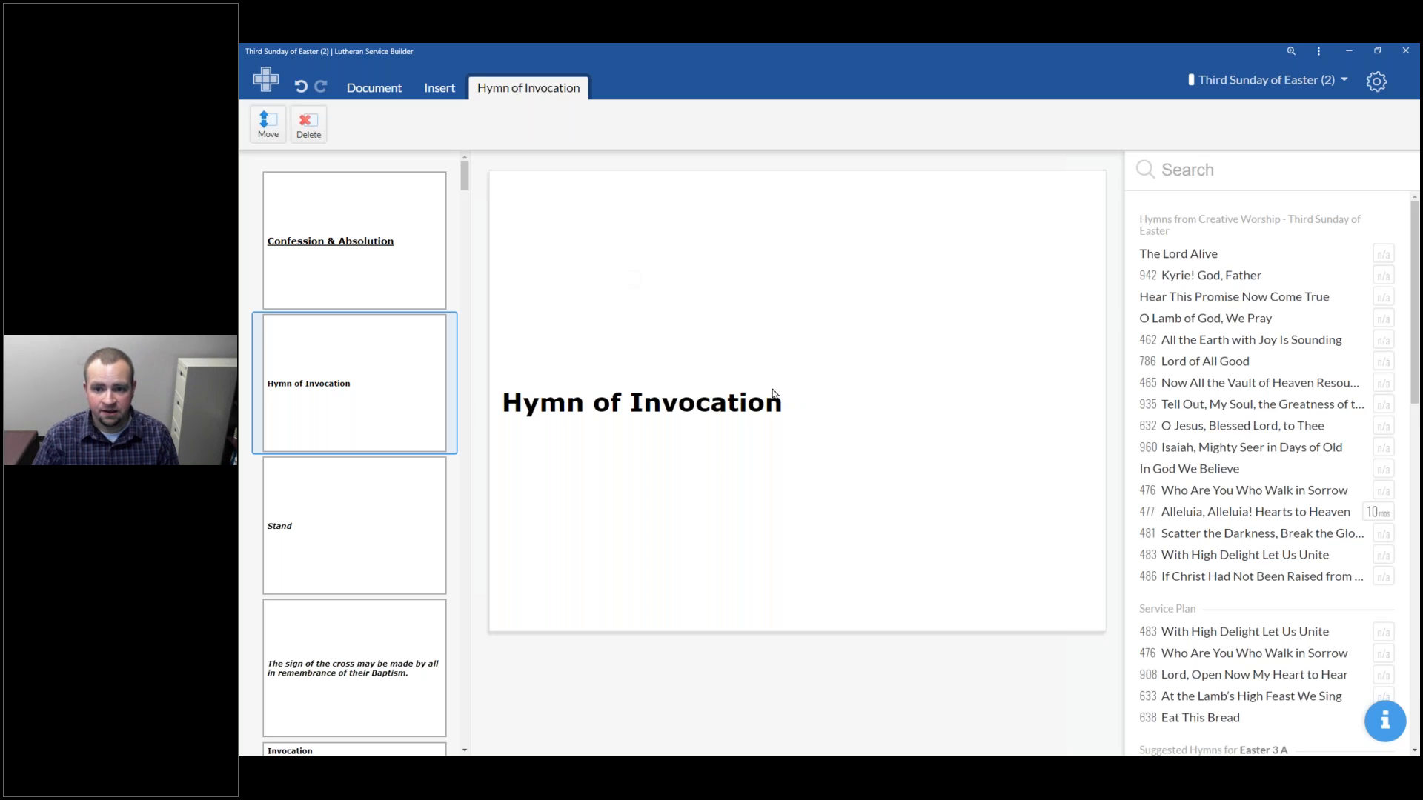
{"action": "scroll", "coordinate": [1215, 300], "scroll_direction": "down", "scroll_amount": 1}
{"action": "scroll", "coordinate": [1209, 302], "scroll_direction": "down", "scroll_amount": 4}
{"action": "scroll", "coordinate": [1230, 326], "scroll_direction": "up", "scroll_amount": 5}
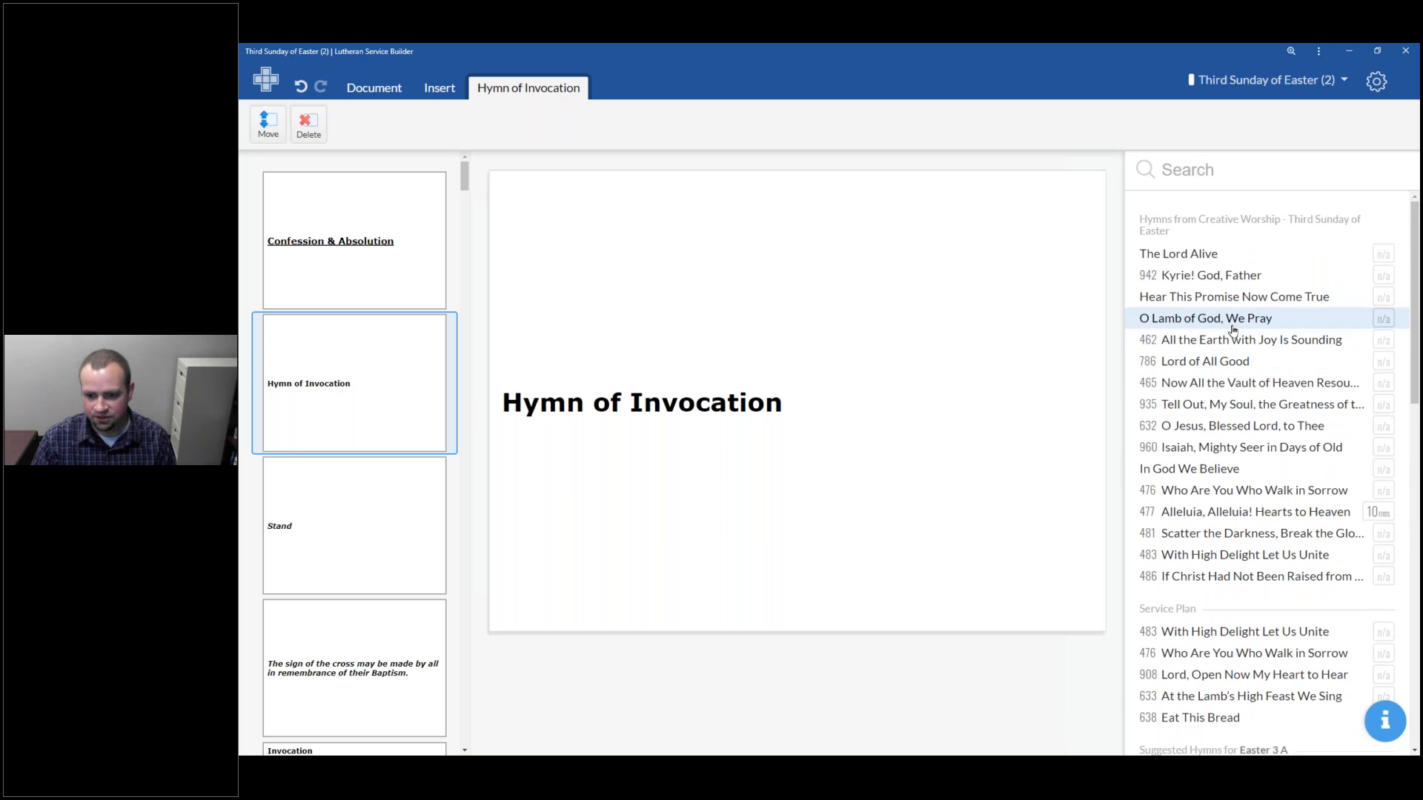
{"action": "scroll", "coordinate": [1230, 267], "scroll_direction": "down", "scroll_amount": 4}
{"action": "scroll", "coordinate": [1274, 276], "scroll_direction": "down", "scroll_amount": 2}
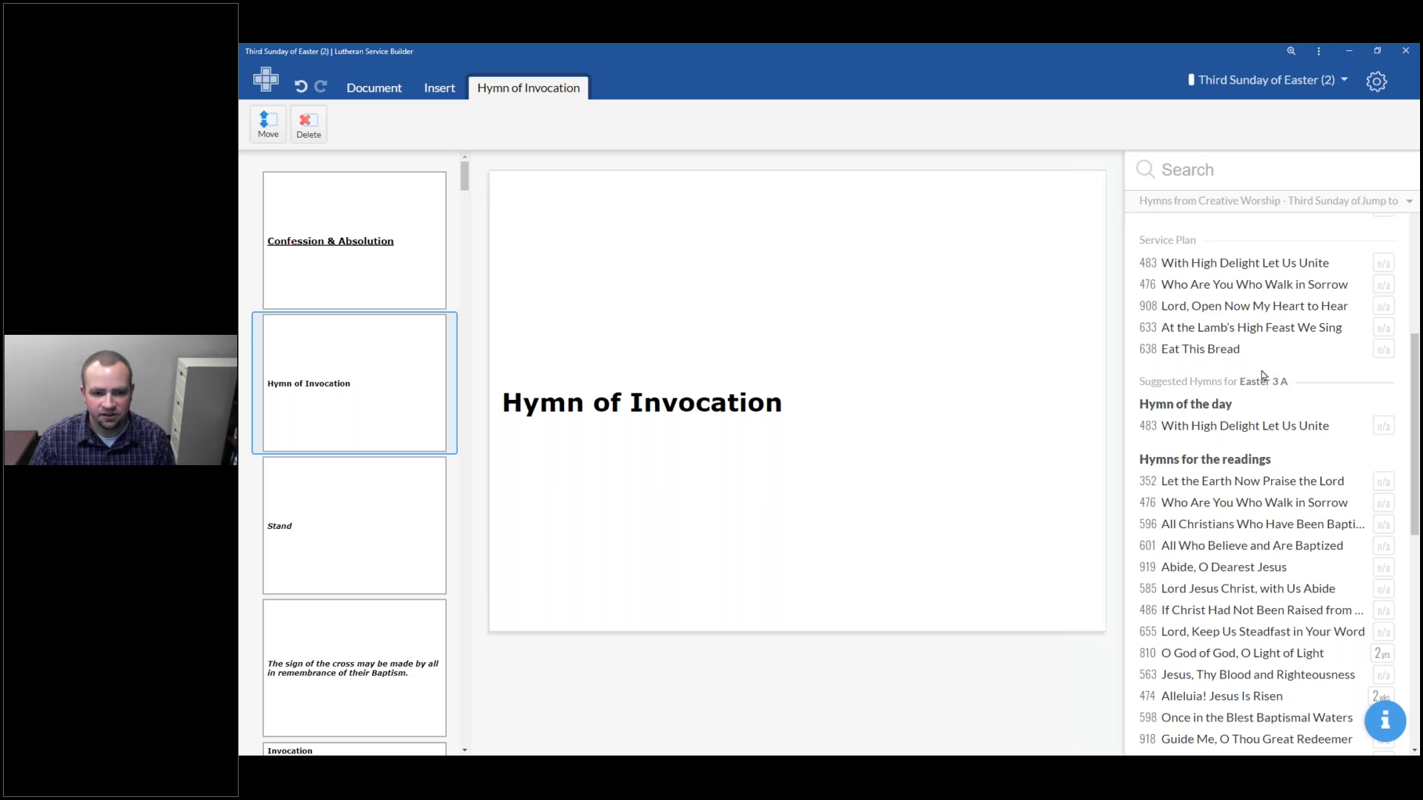
{"action": "scroll", "coordinate": [1276, 386], "scroll_direction": "down", "scroll_amount": 11}
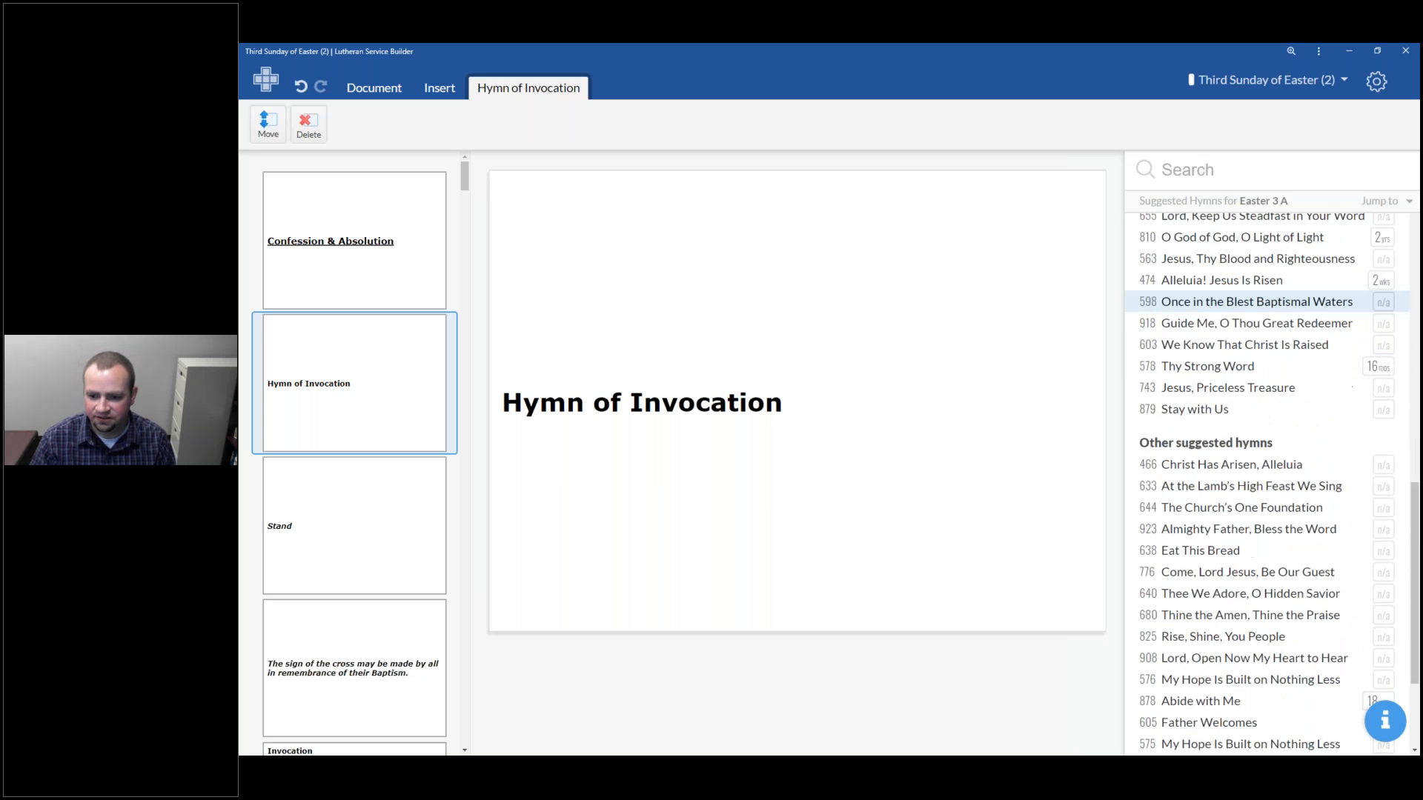
{"action": "scroll", "coordinate": [1259, 430], "scroll_direction": "up", "scroll_amount": 12}
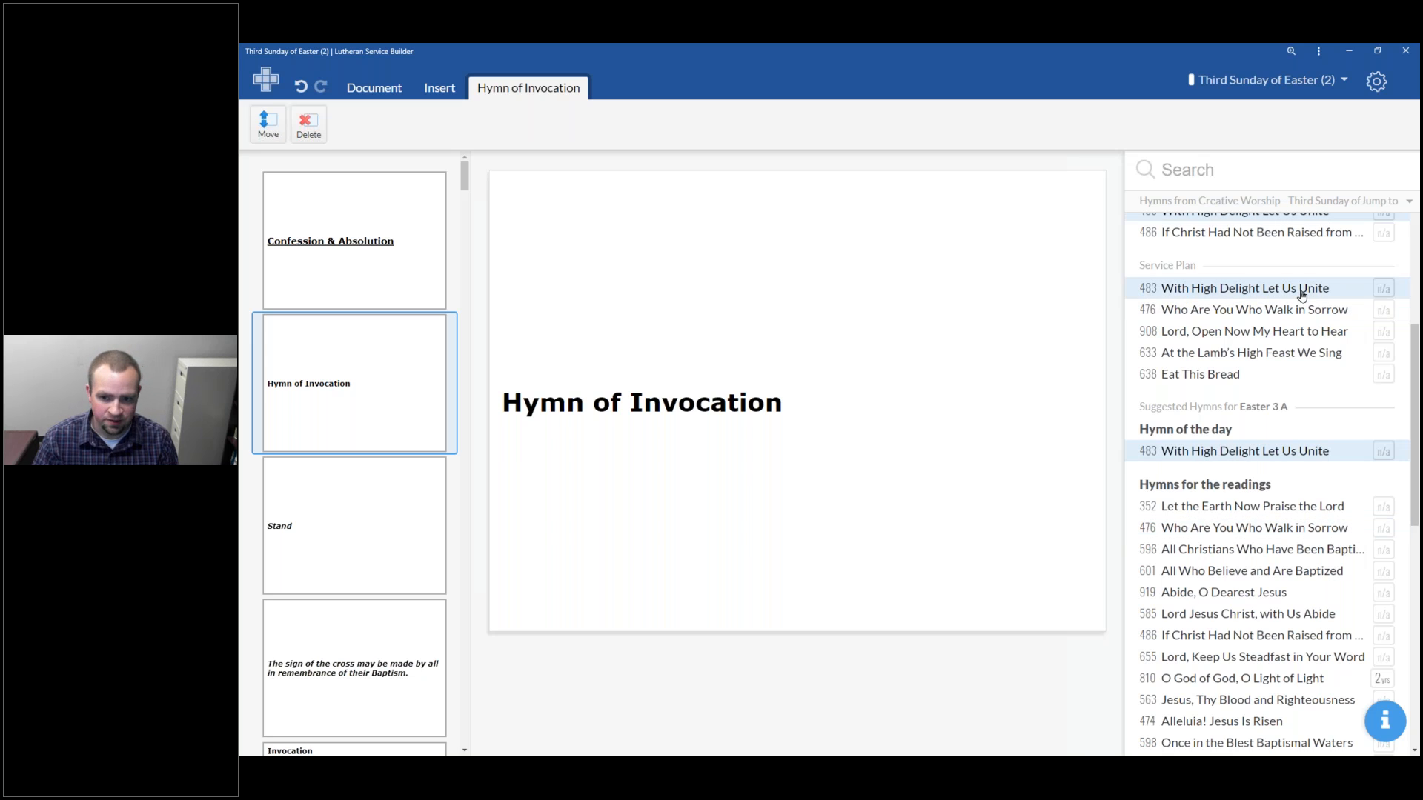
{"action": "left_click", "coordinate": [1208, 335]}
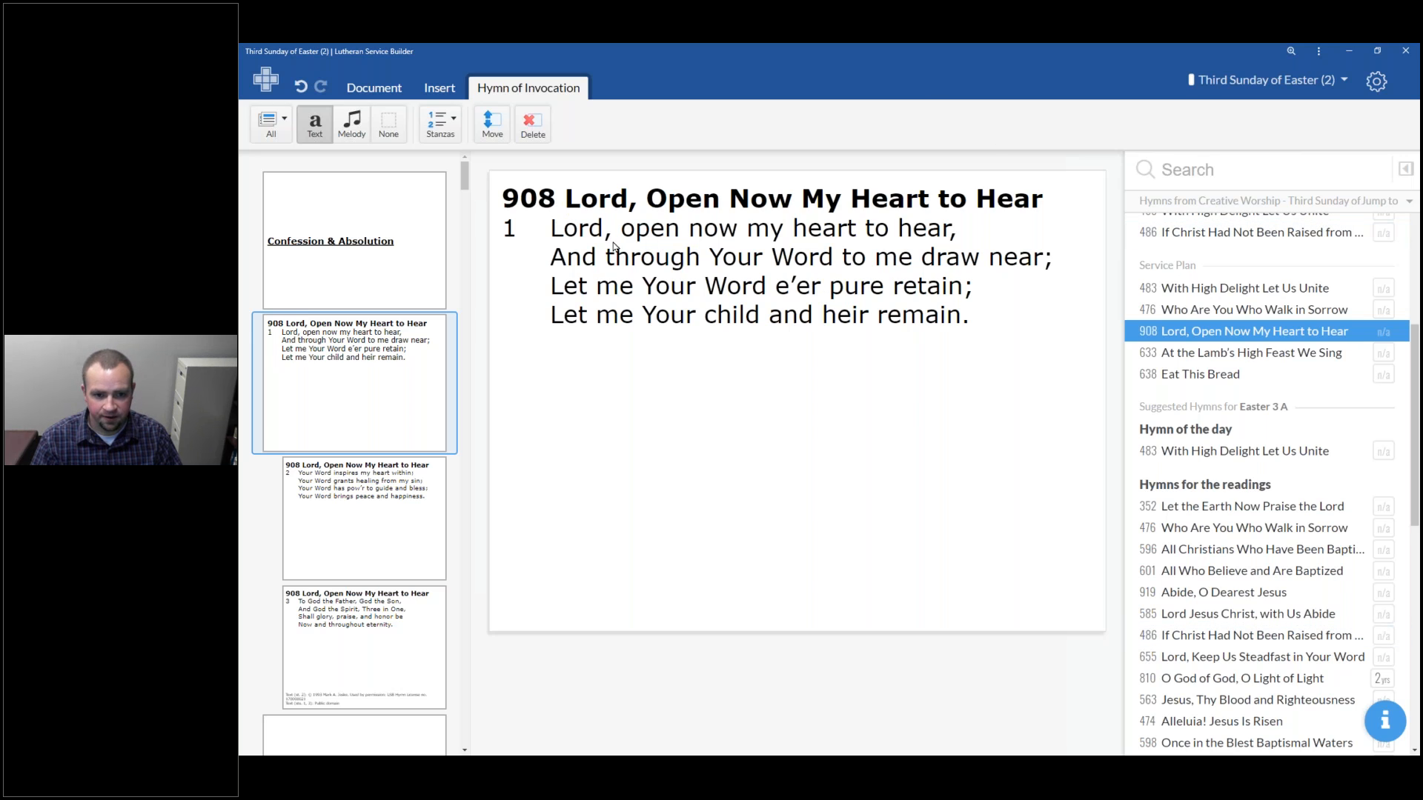
View each stanza slide of hymn 908 in turn
{"action": "left_click", "coordinate": [315, 535]}
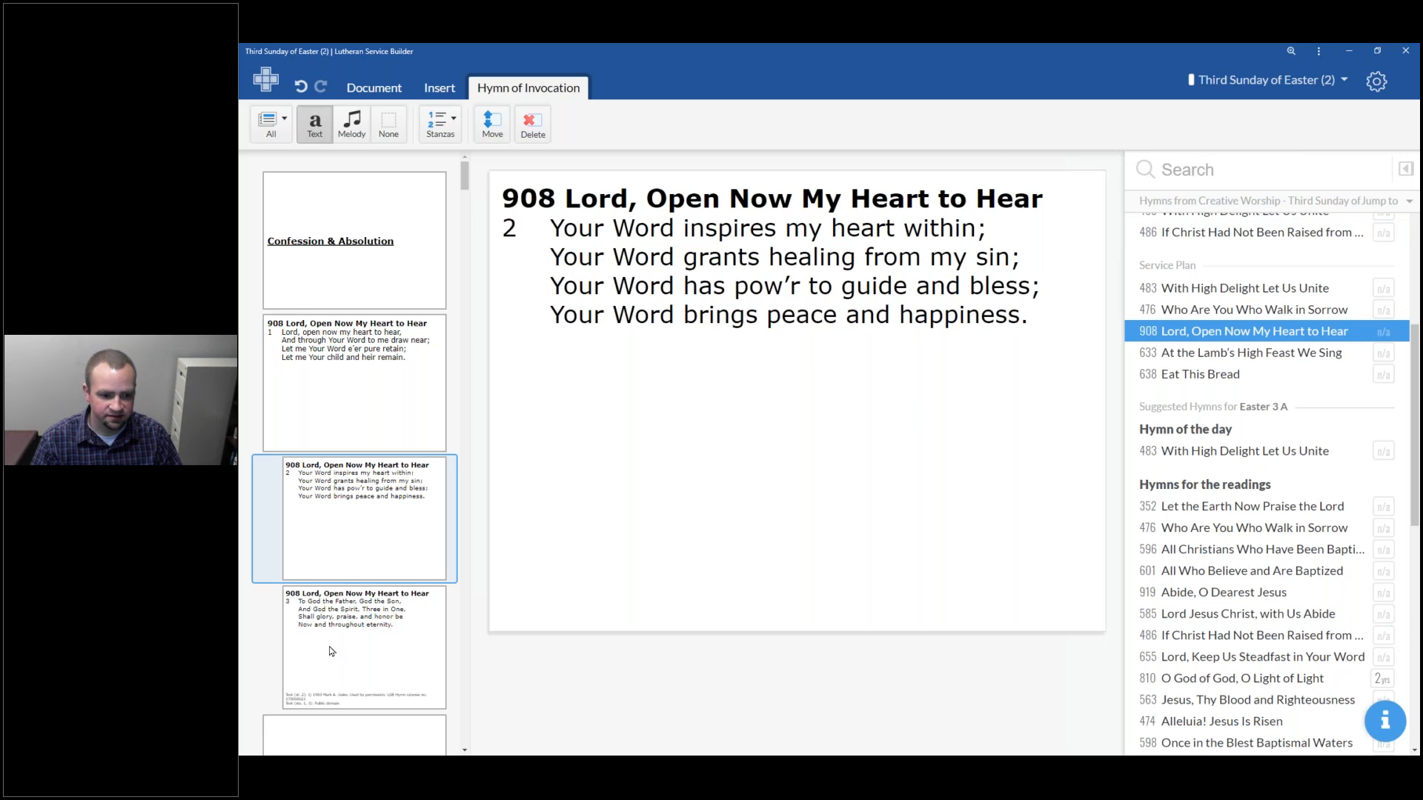
{"action": "left_click", "coordinate": [335, 652]}
{"action": "left_click", "coordinate": [371, 547]}
{"action": "left_click", "coordinate": [360, 394]}
Try to move the hymn 908 slides to a different position in the slide list
{"action": "scroll", "coordinate": [365, 374], "scroll_direction": "down", "scroll_amount": 2}
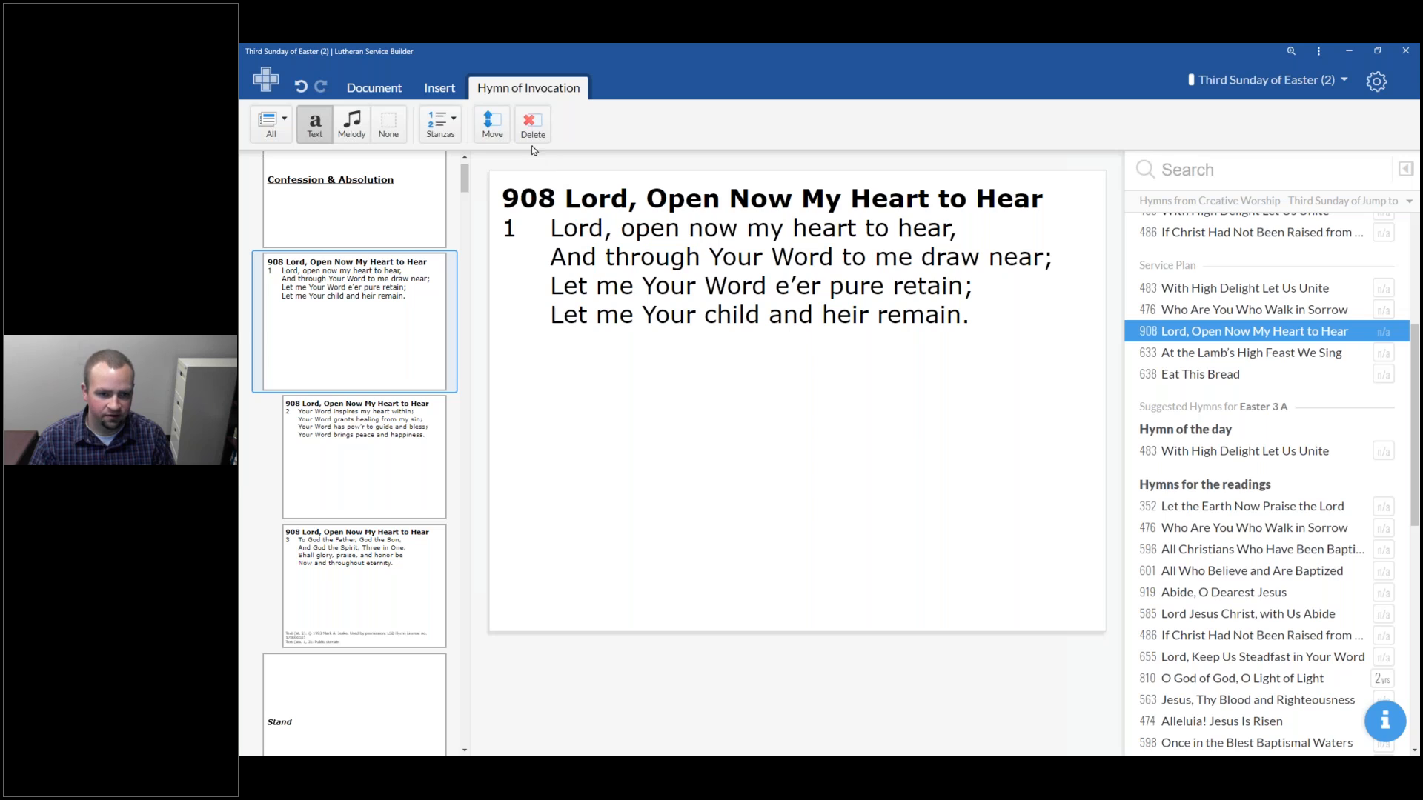
{"action": "left_click", "coordinate": [495, 126]}
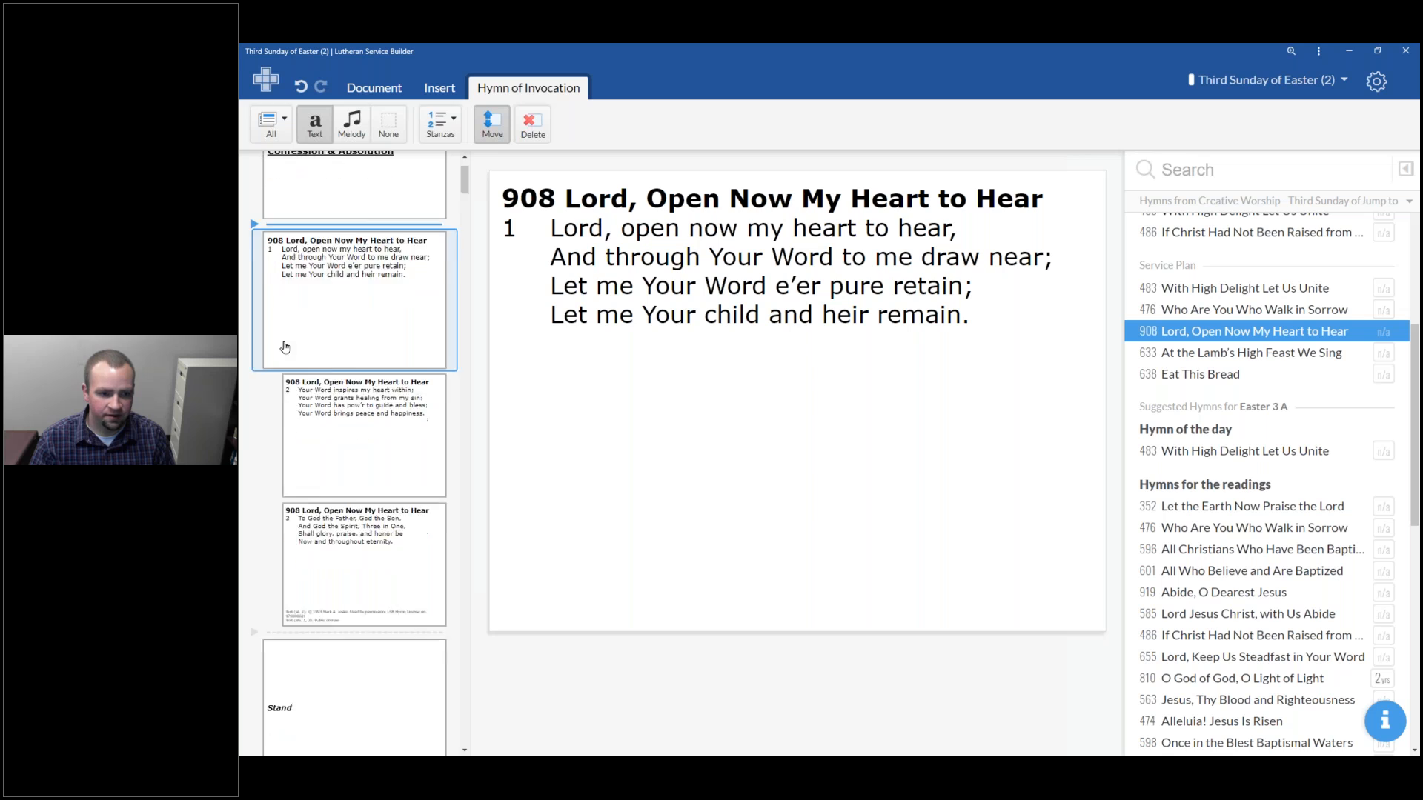
{"action": "scroll", "coordinate": [285, 347], "scroll_direction": "down", "scroll_amount": 5}
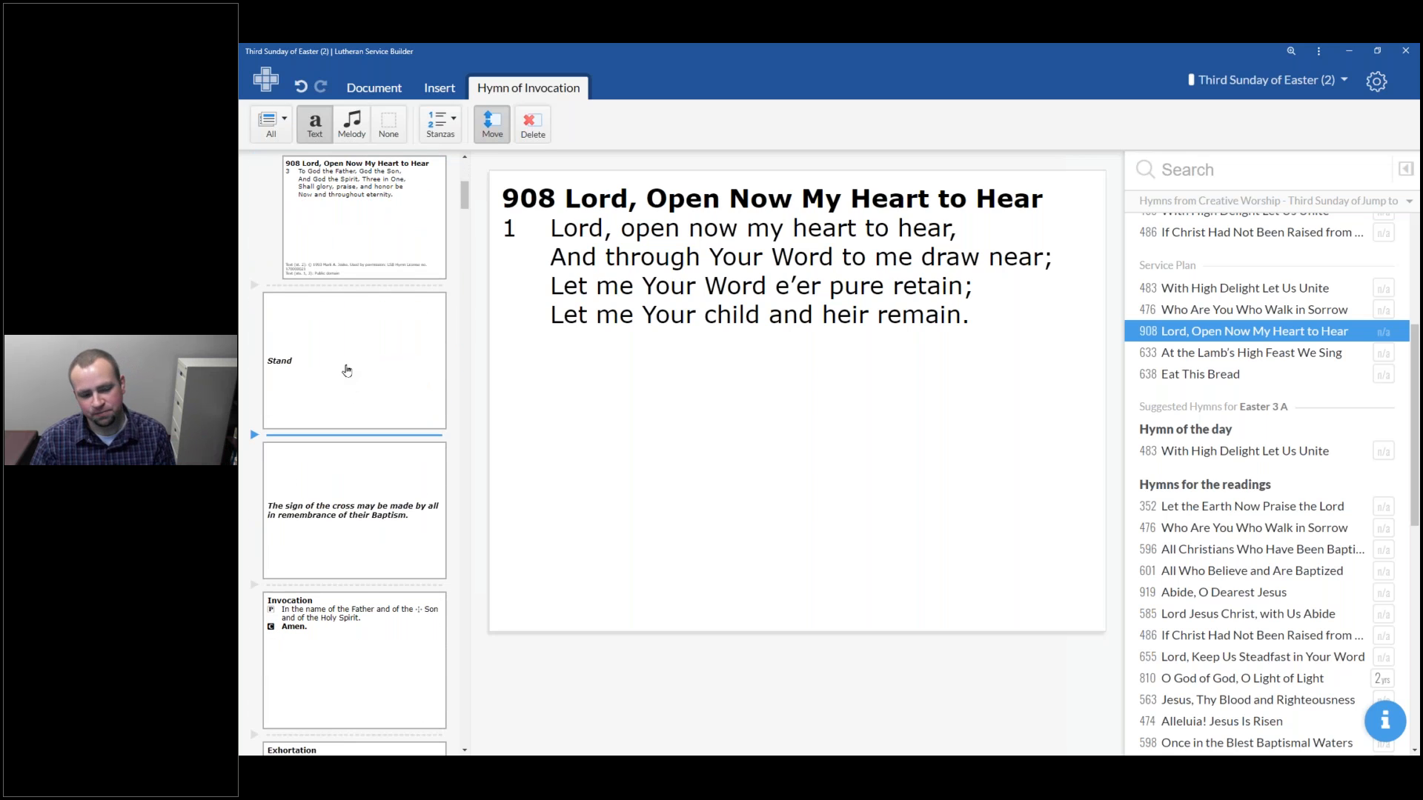
{"action": "left_click", "coordinate": [338, 284]}
{"action": "mouse_move", "coordinate": [369, 296]}
{"action": "left_mouse_down"}
{"action": "mouse_move", "coordinate": [363, 462]}
{"action": "mouse_move", "coordinate": [279, 701]}
{"action": "mouse_move", "coordinate": [396, 211]}
{"action": "mouse_move", "coordinate": [368, 275]}
{"action": "left_mouse_up"}
{"action": "scroll", "coordinate": [338, 319], "scroll_direction": "down", "scroll_amount": 5}
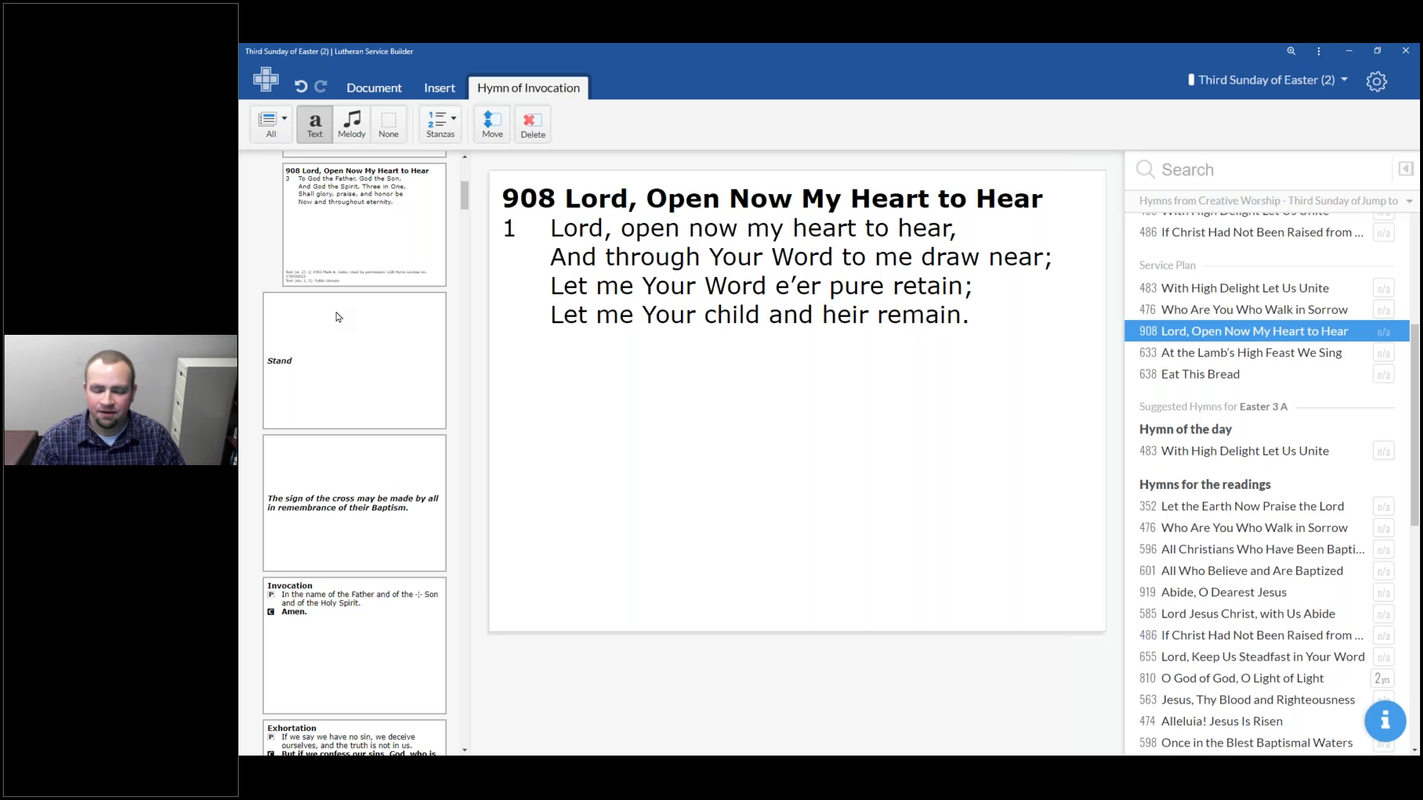
{"action": "scroll", "coordinate": [354, 235], "scroll_direction": "up", "scroll_amount": 5}
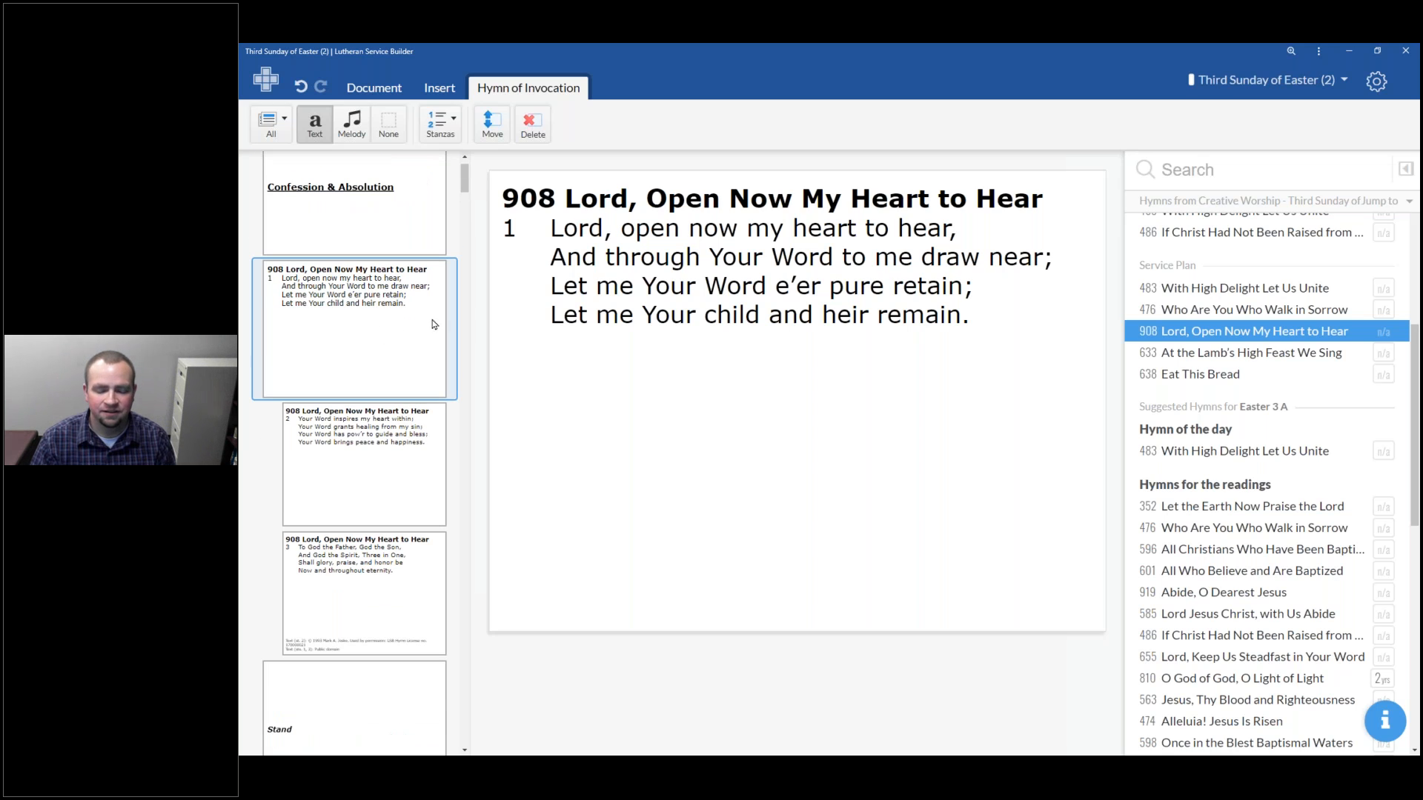
{"action": "scroll", "coordinate": [431, 320], "scroll_direction": "up", "scroll_amount": 1}
{"action": "scroll", "coordinate": [393, 357], "scroll_direction": "down", "scroll_amount": 1}
{"action": "scroll", "coordinate": [374, 323], "scroll_direction": "down", "scroll_amount": 2}
{"action": "scroll", "coordinate": [360, 319], "scroll_direction": "up", "scroll_amount": 2}
{"action": "left_click_drag", "start_coordinate": [356, 352], "coordinate": [372, 309]}
{"action": "scroll", "coordinate": [335, 552], "scroll_direction": "down", "scroll_amount": 2}
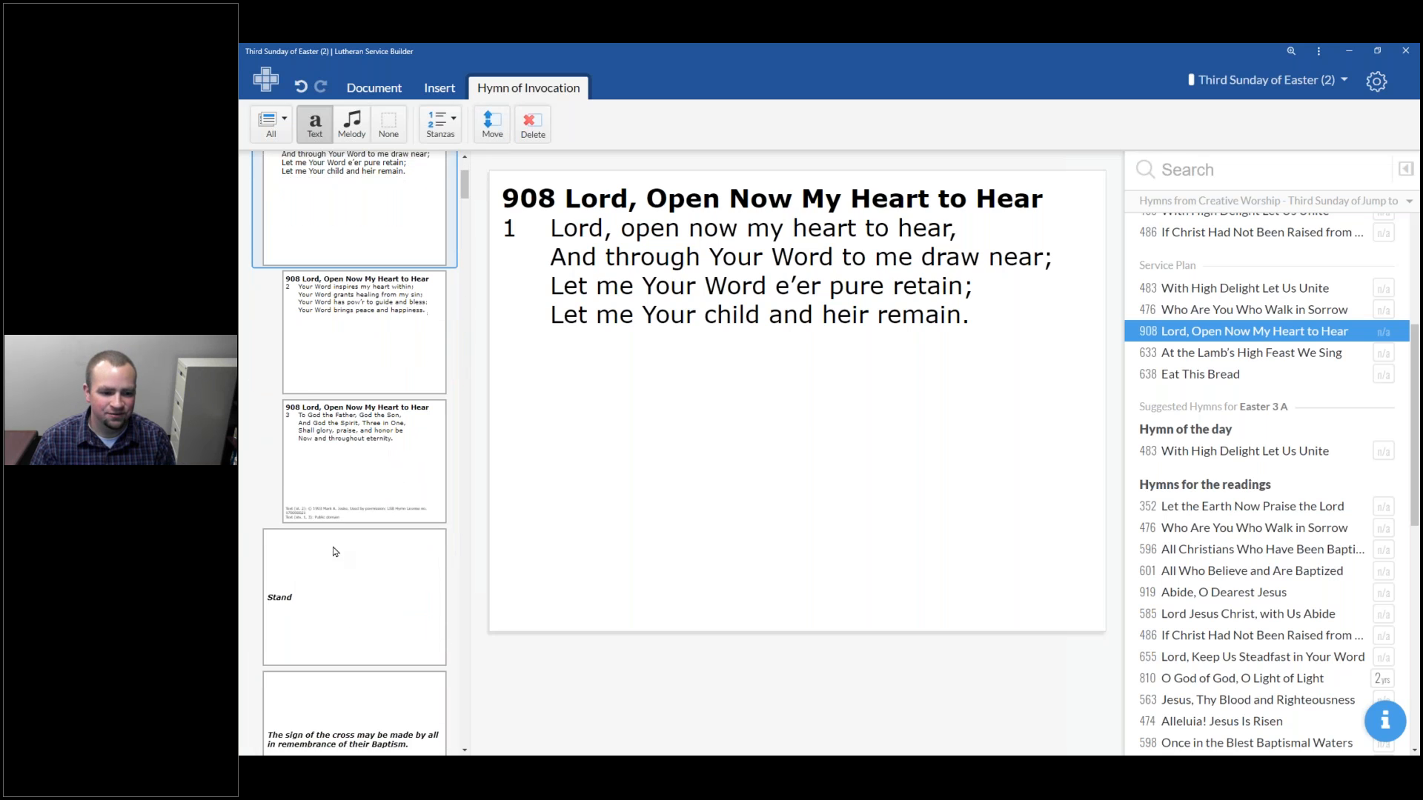
{"action": "mouse_move", "coordinate": [341, 236]}
{"action": "left_mouse_down"}
{"action": "mouse_move", "coordinate": [363, 713]}
{"action": "mouse_move", "coordinate": [368, 640]}
{"action": "mouse_move", "coordinate": [356, 627]}
{"action": "mouse_move", "coordinate": [386, 235]}
{"action": "left_mouse_up"}
{"action": "left_click", "coordinate": [494, 123]}
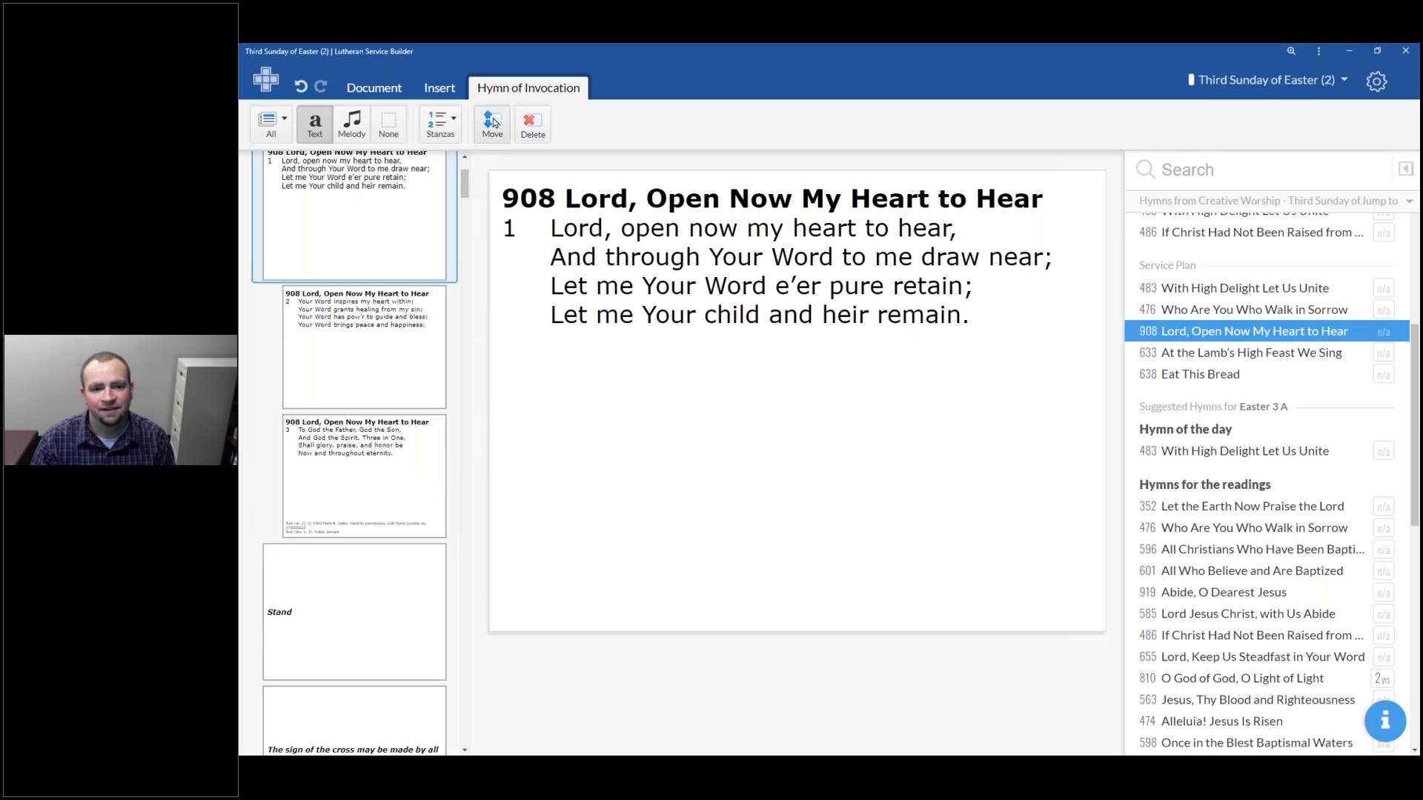
{"action": "left_click", "coordinate": [494, 122]}
{"action": "scroll", "coordinate": [363, 371], "scroll_direction": "down", "scroll_amount": 2}
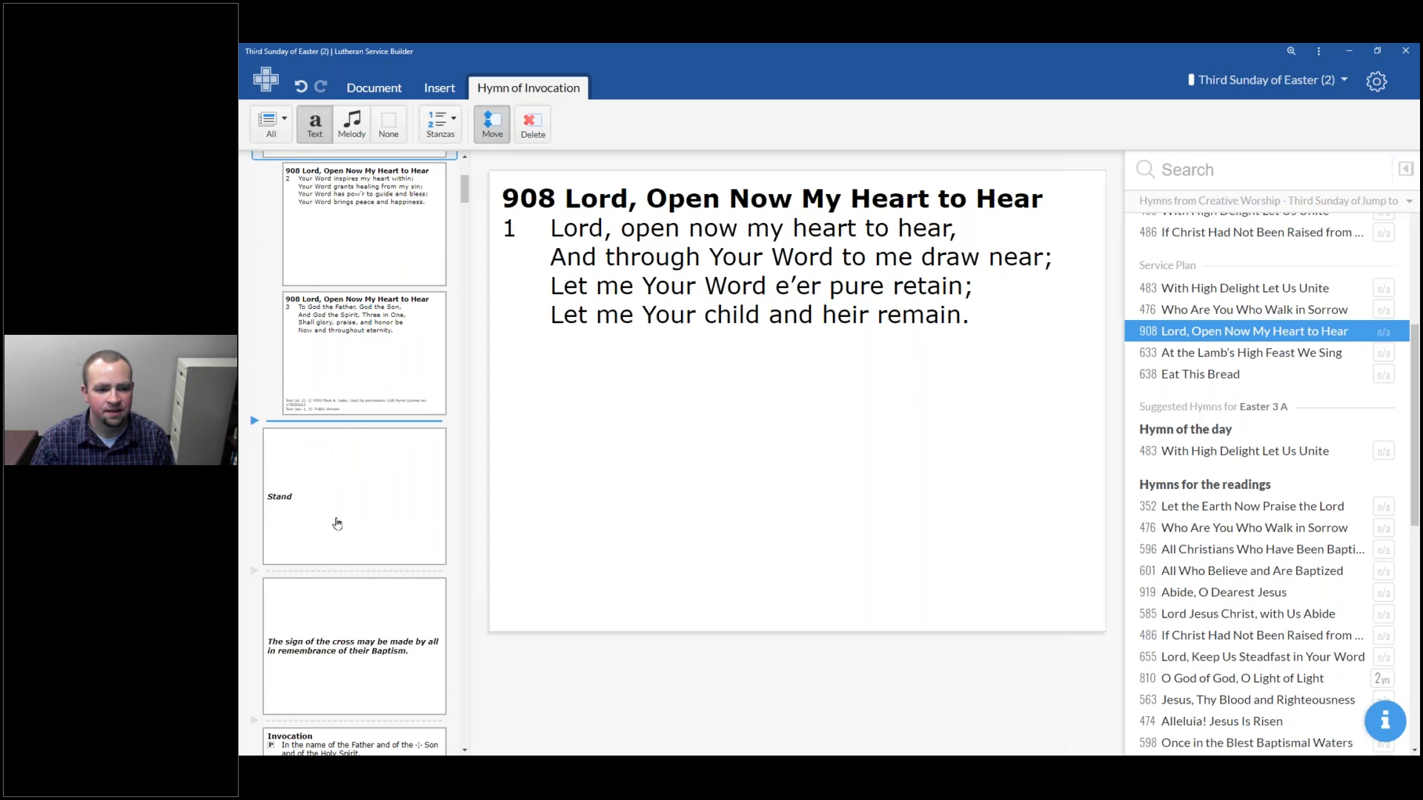
{"action": "scroll", "coordinate": [367, 585], "scroll_direction": "up", "scroll_amount": 4}
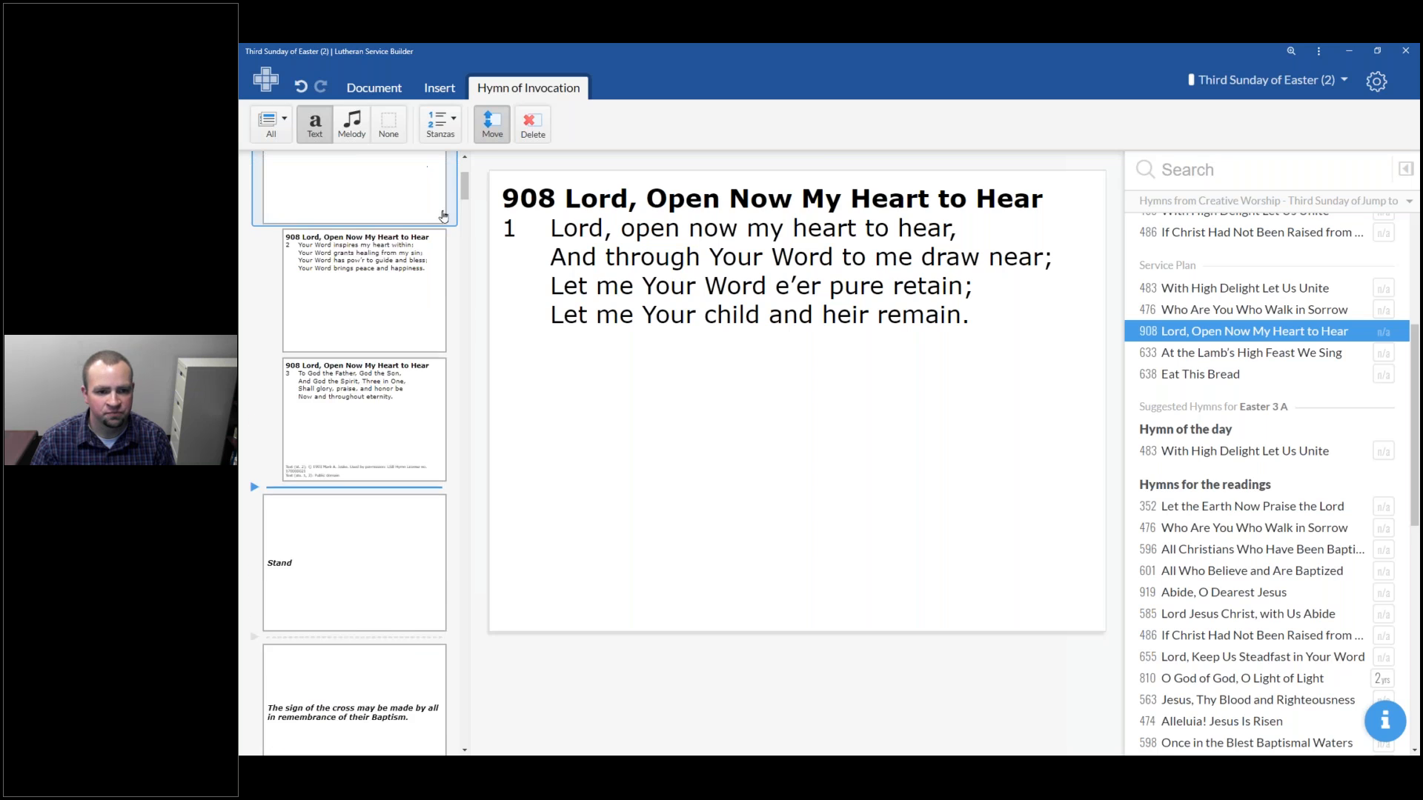
{"action": "left_click", "coordinate": [489, 135]}
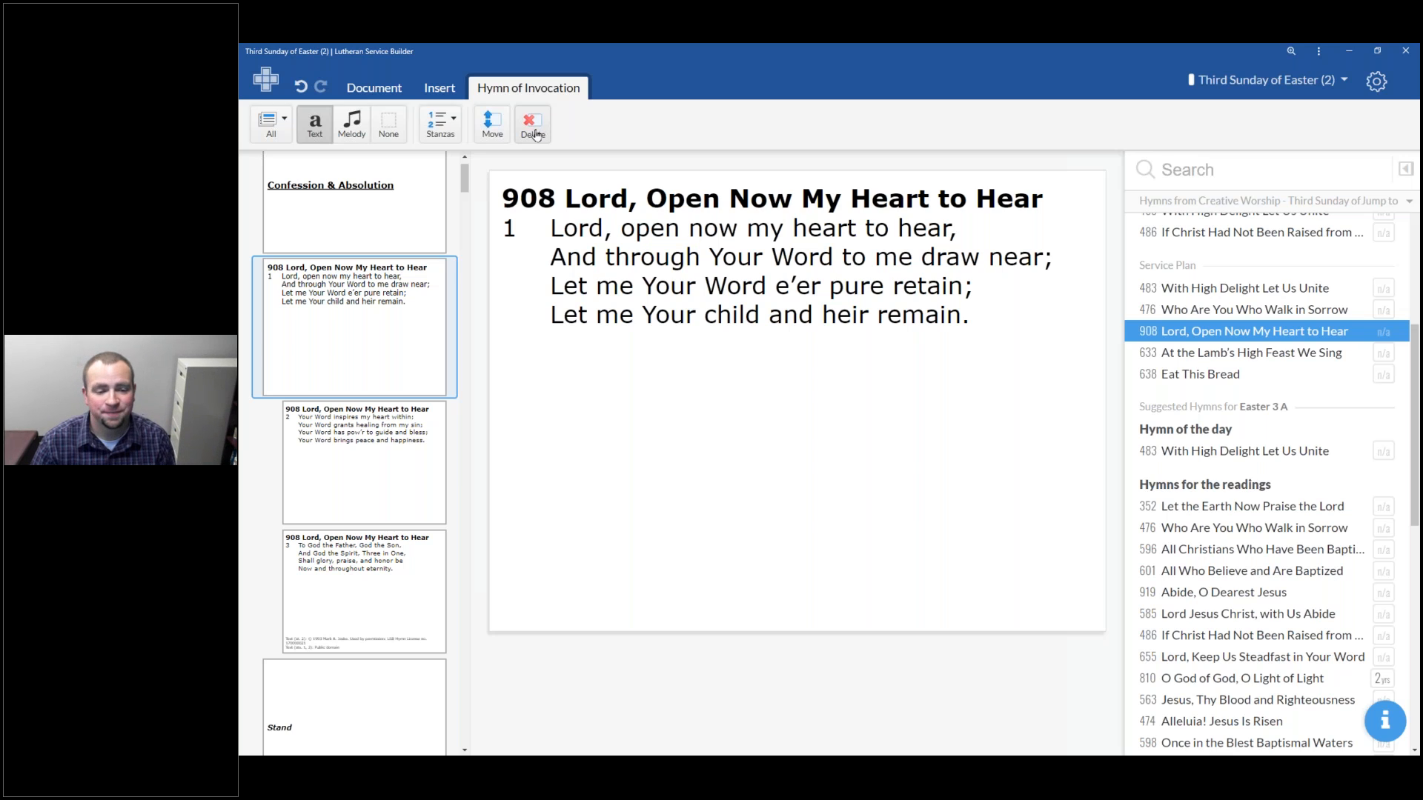
Try excluding Stanza 2 from hymn 908, then restore all three stanzas
{"action": "left_click", "coordinate": [452, 129]}
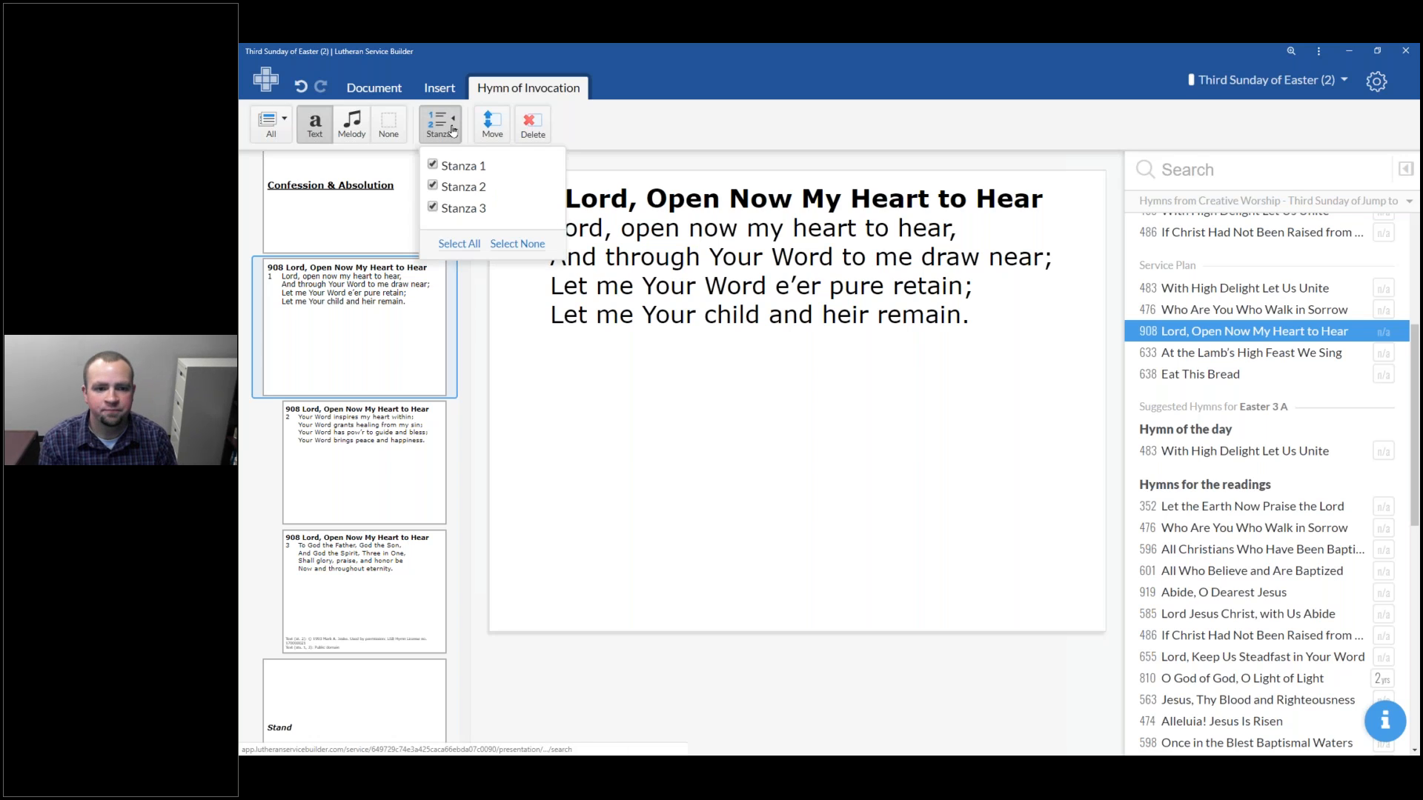
{"action": "left_click", "coordinate": [461, 189]}
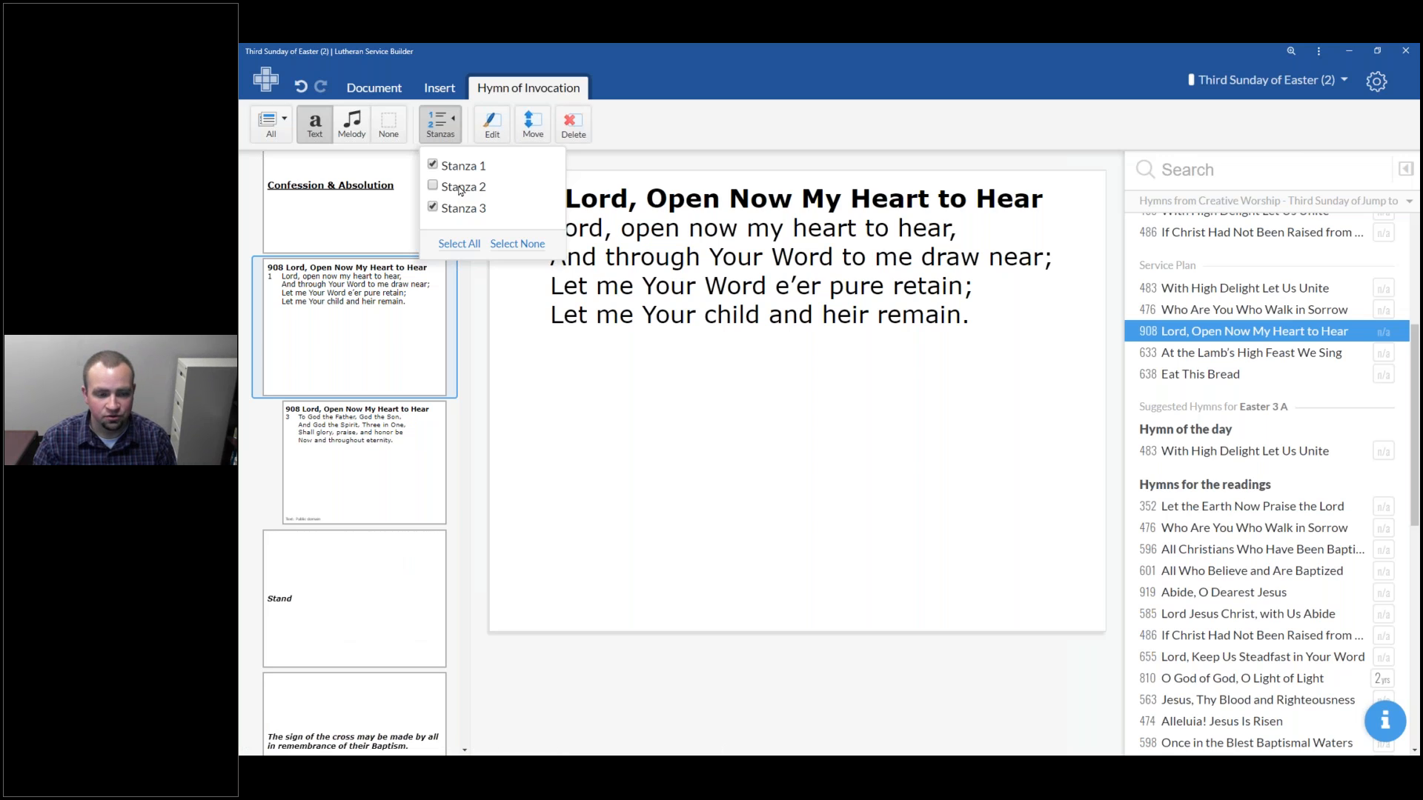
{"action": "left_click", "coordinate": [461, 188]}
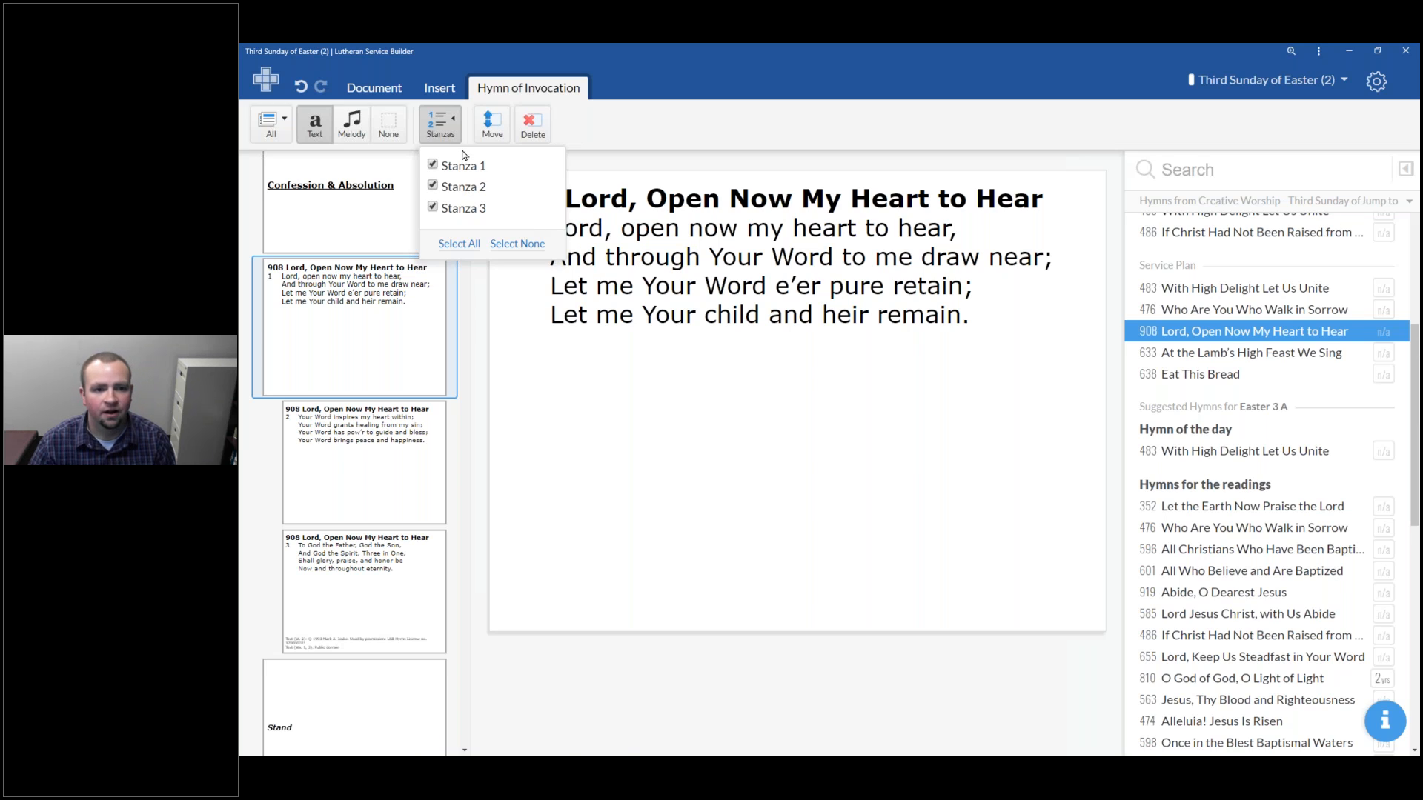
{"action": "left_click", "coordinate": [433, 127]}
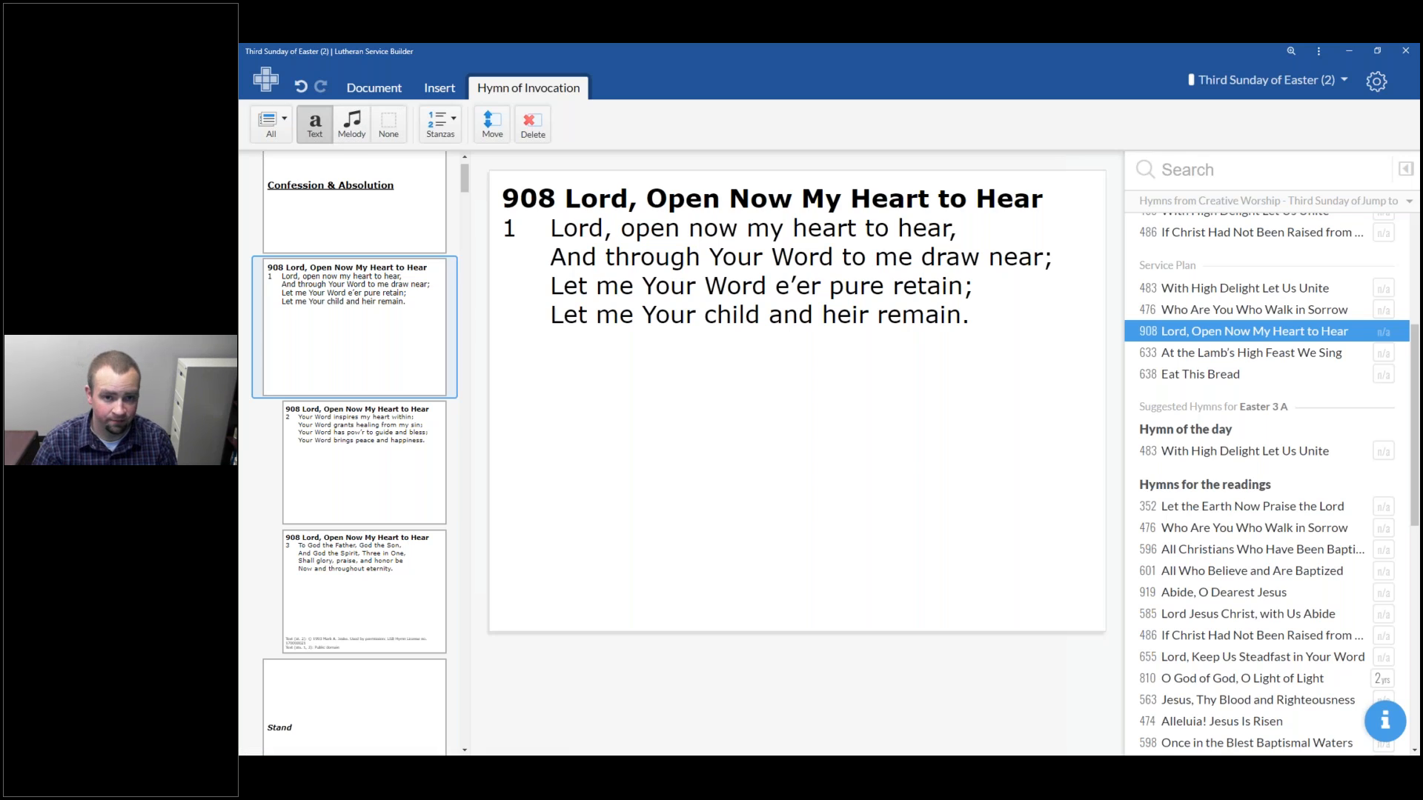
Preview the hymn 908 slides with melody and browse its stanzas, then return to text only
{"action": "left_click", "coordinate": [364, 138]}
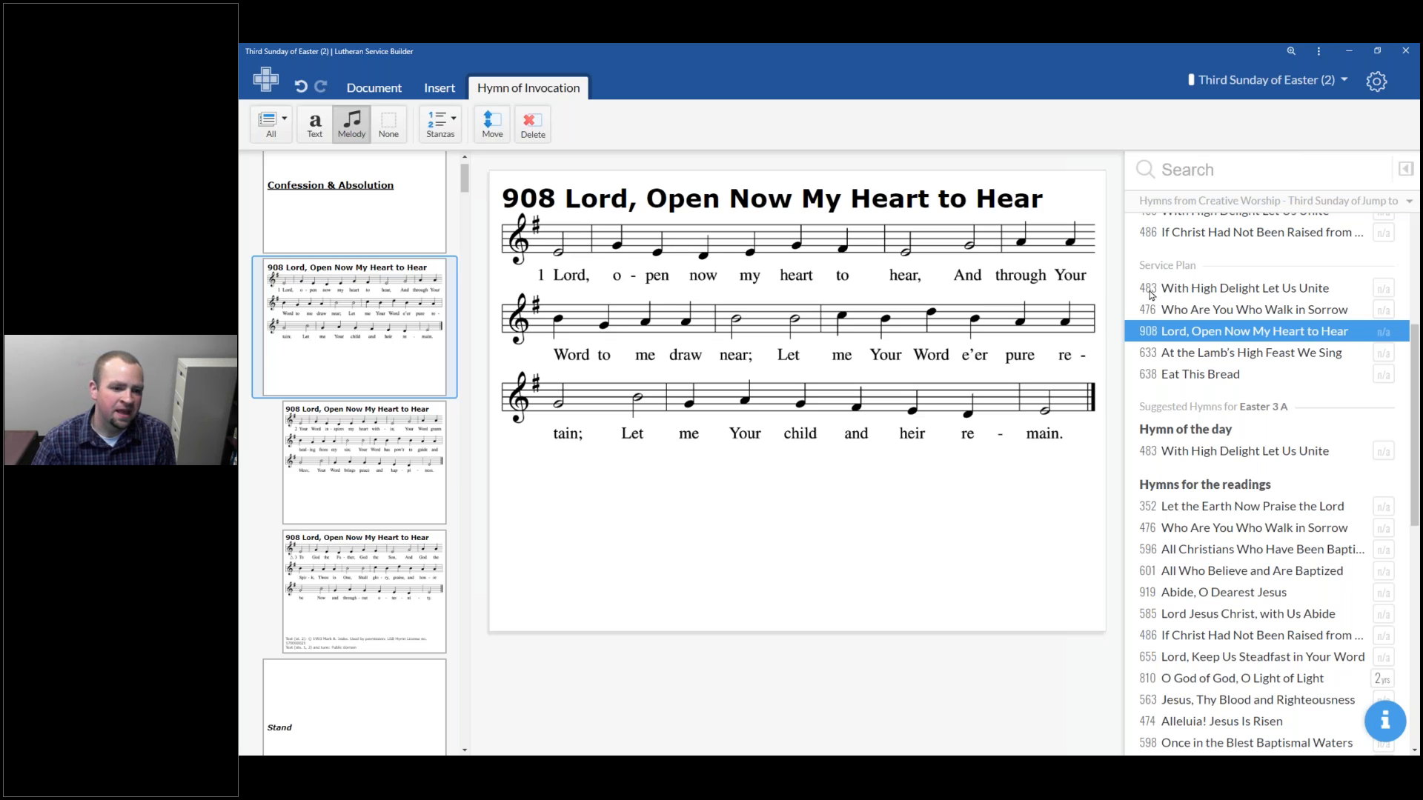
{"action": "left_click", "coordinate": [405, 475]}
{"action": "key", "text": "Down"}
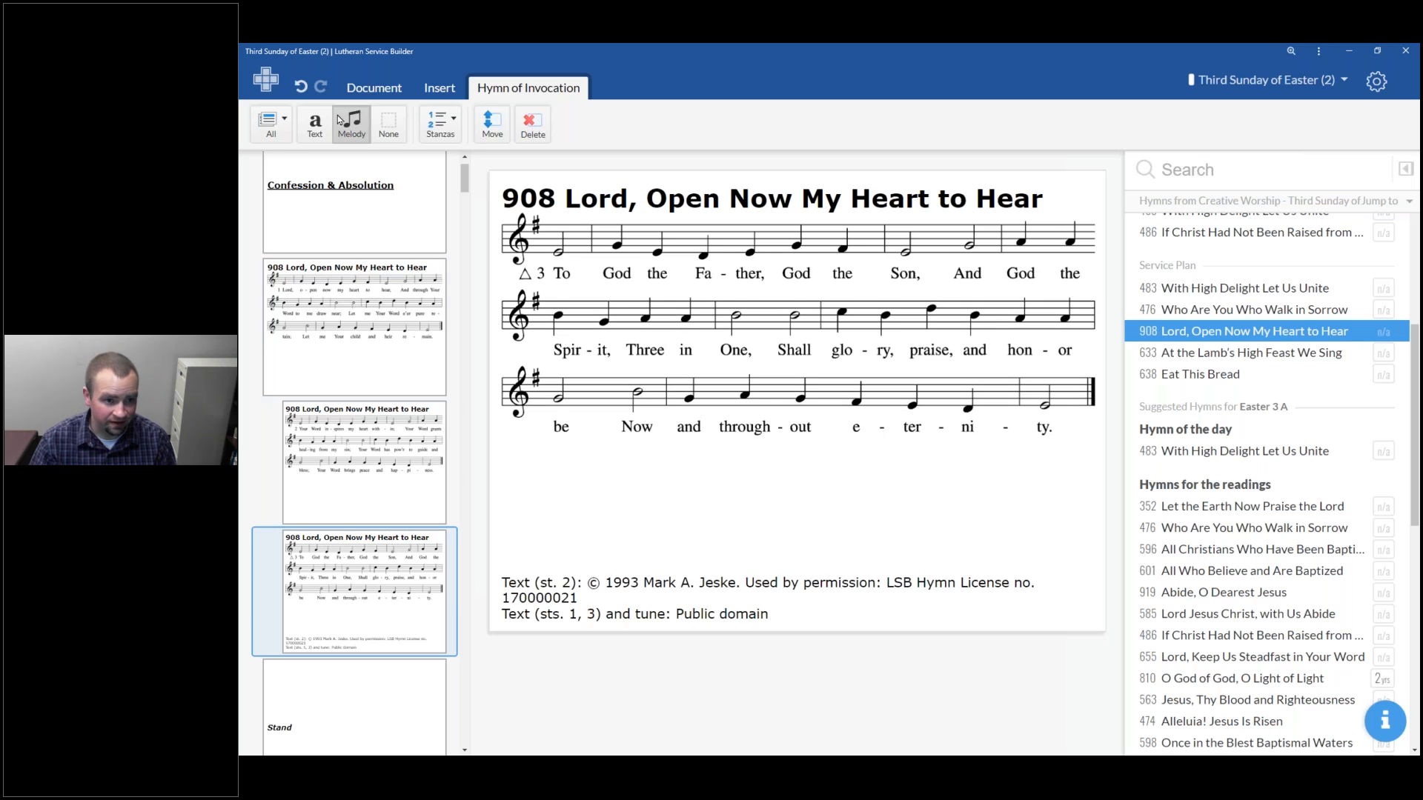
{"action": "key", "text": "Up"}
{"action": "key", "text": "Up"}
{"action": "left_click", "coordinate": [317, 126]}
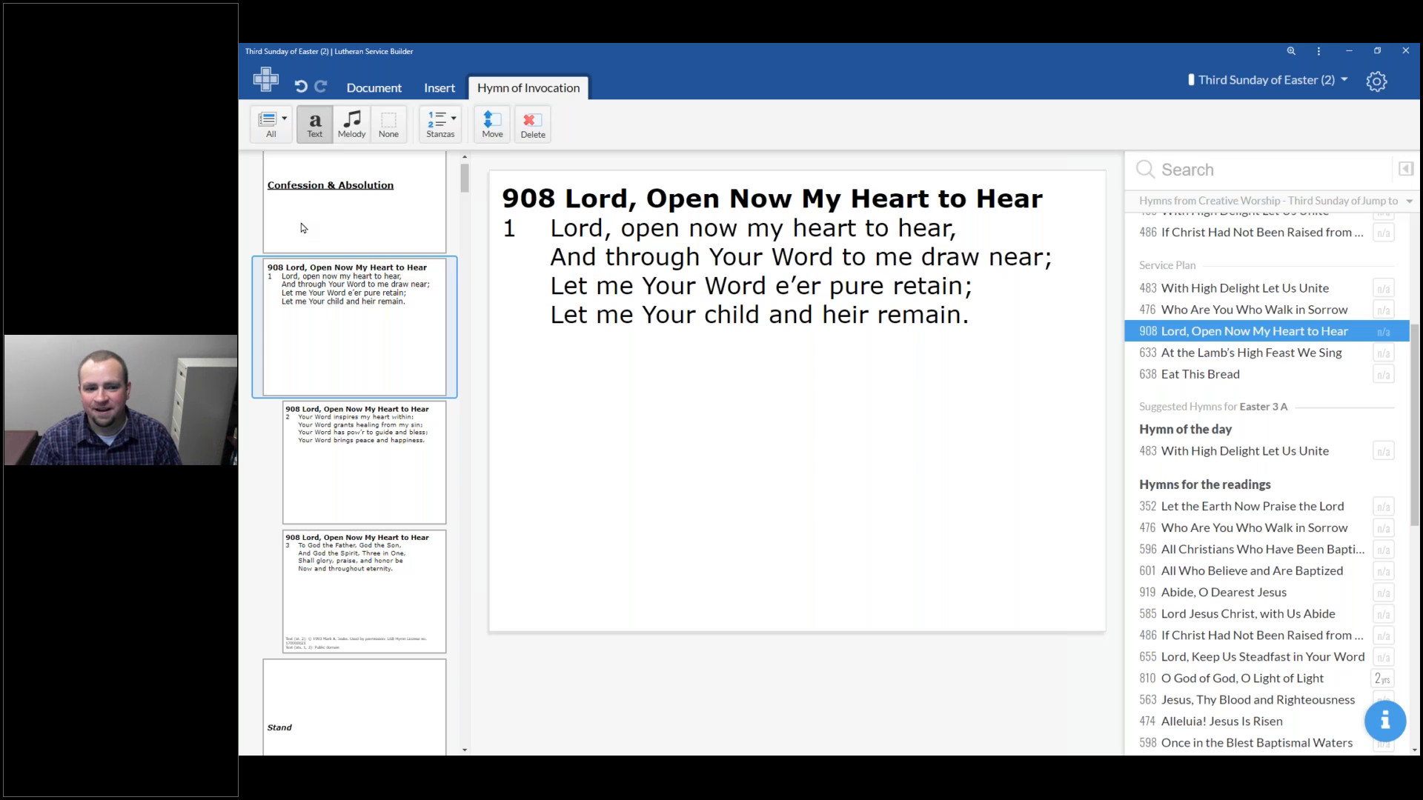
Compare the None and Text display options and set hymn 908's slides to show the melody
{"action": "left_click", "coordinate": [359, 141]}
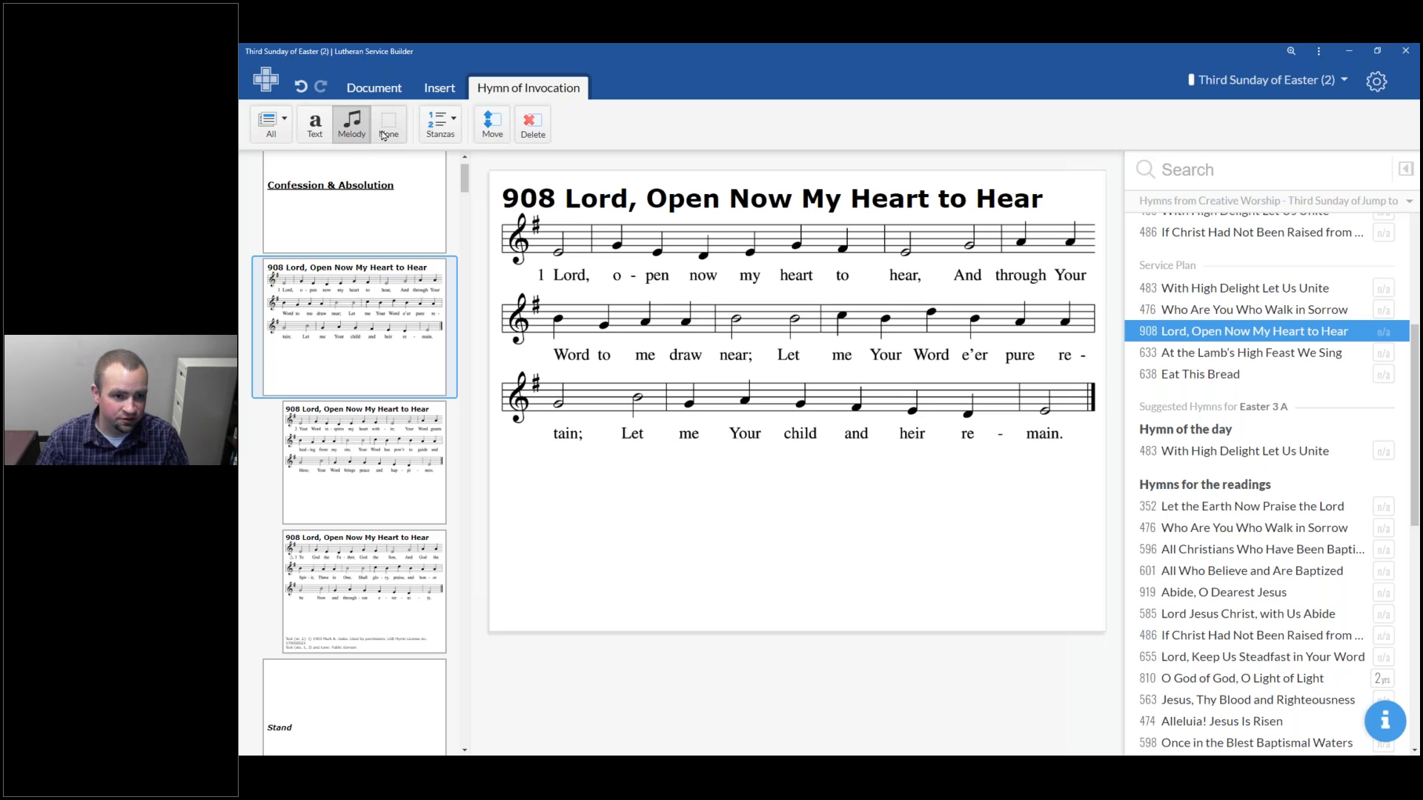
{"action": "left_click", "coordinate": [385, 136]}
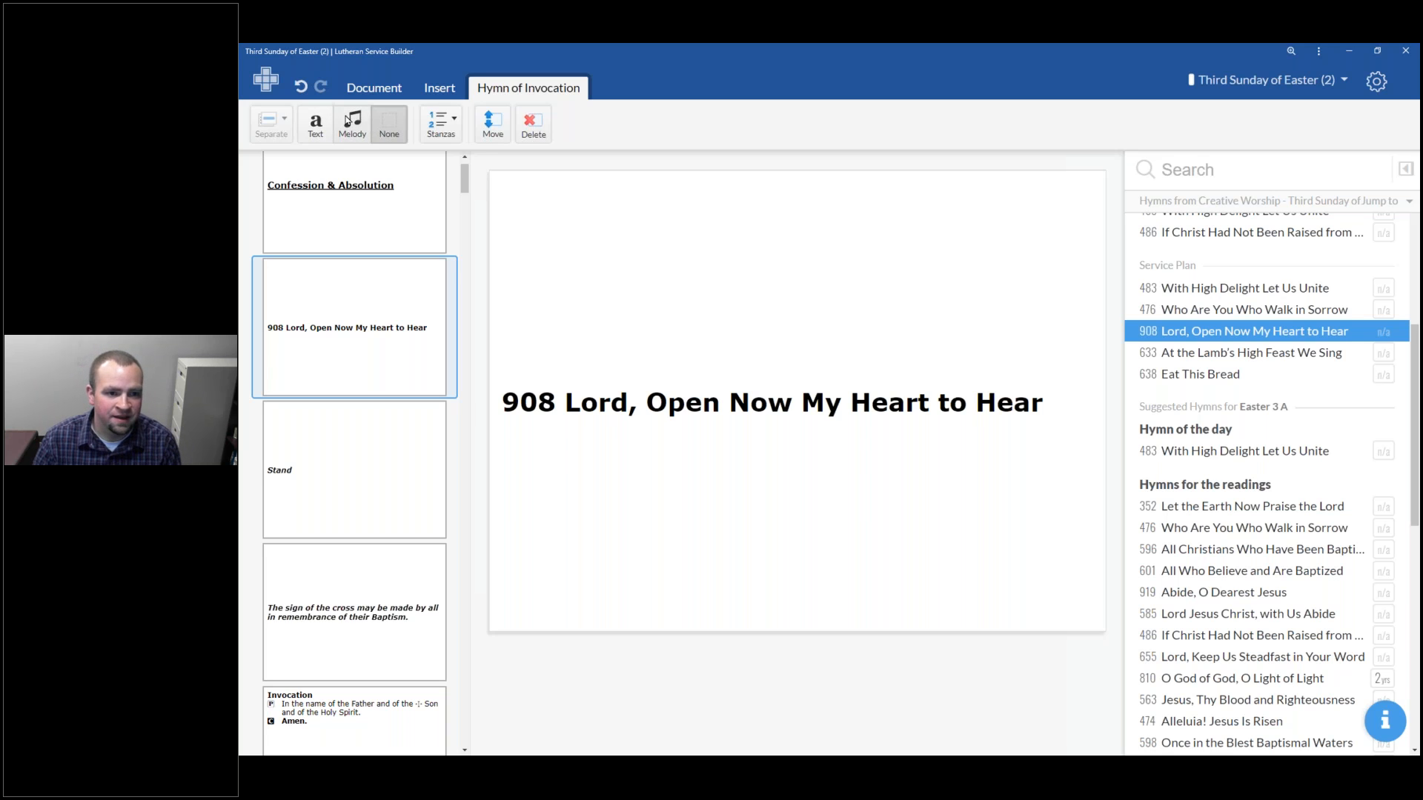
{"action": "left_click", "coordinate": [324, 134]}
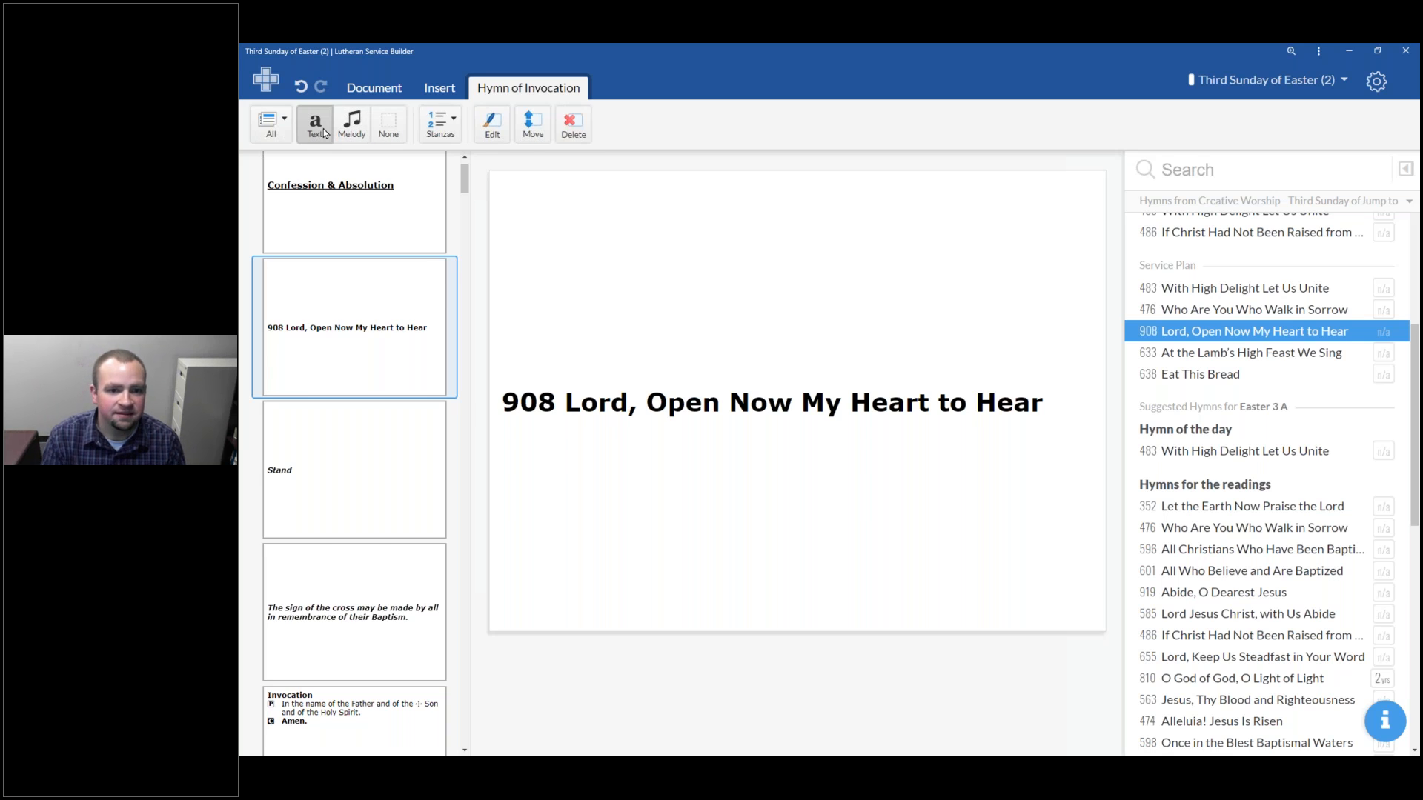
{"action": "left_click", "coordinate": [360, 132]}
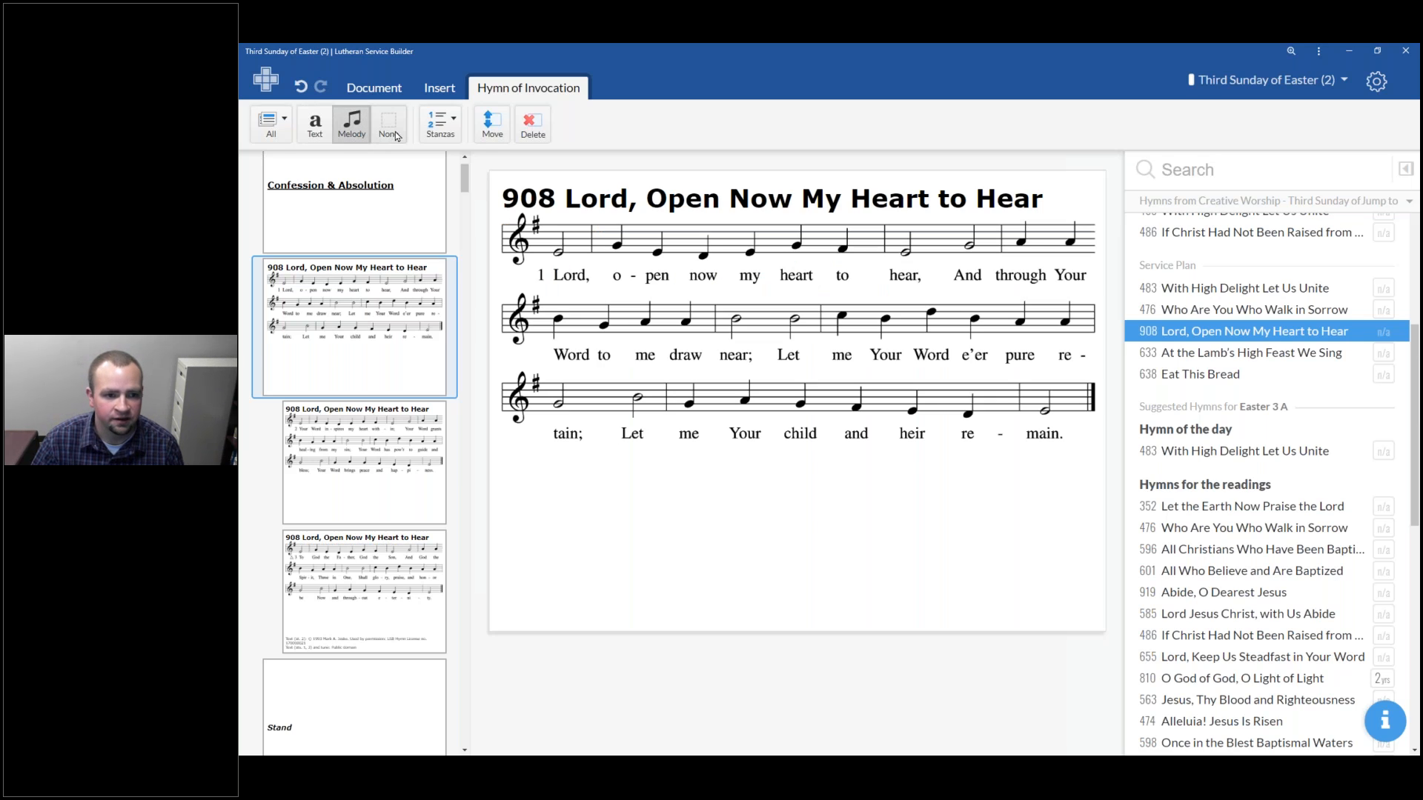
Switch hymn 908's slides back to text only and browse its three stanza slides
{"action": "left_click", "coordinate": [317, 126]}
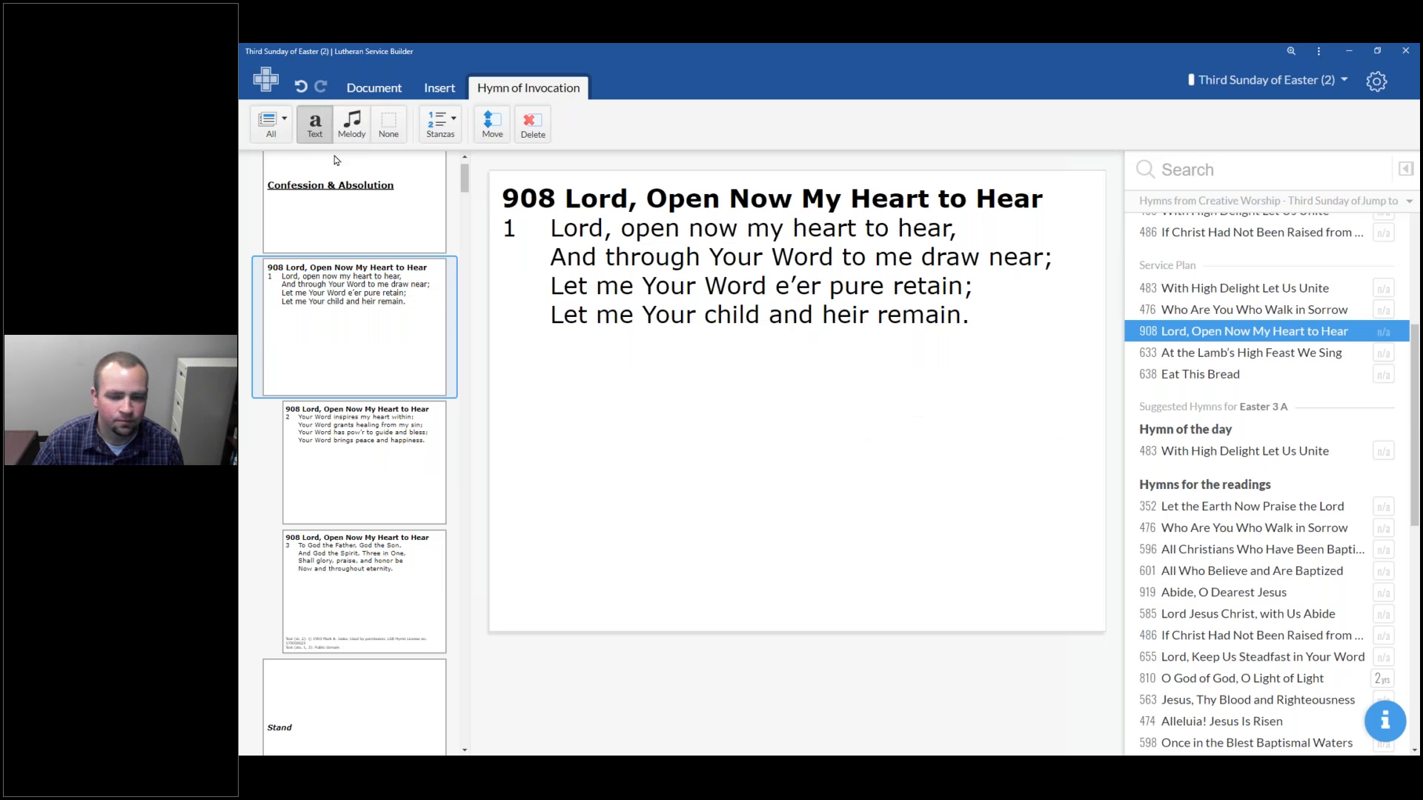
{"action": "left_click", "coordinate": [282, 134]}
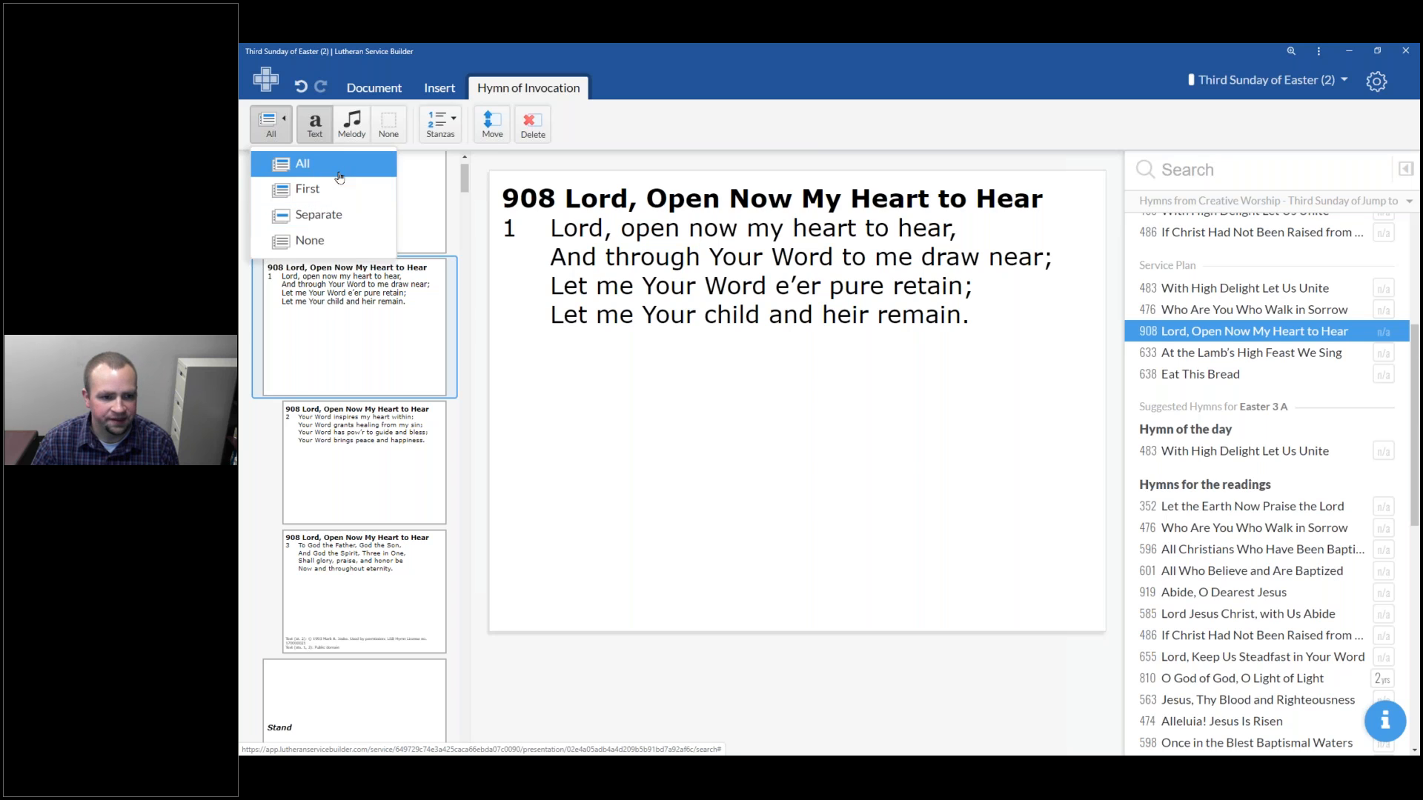
{"action": "left_click", "coordinate": [363, 337]}
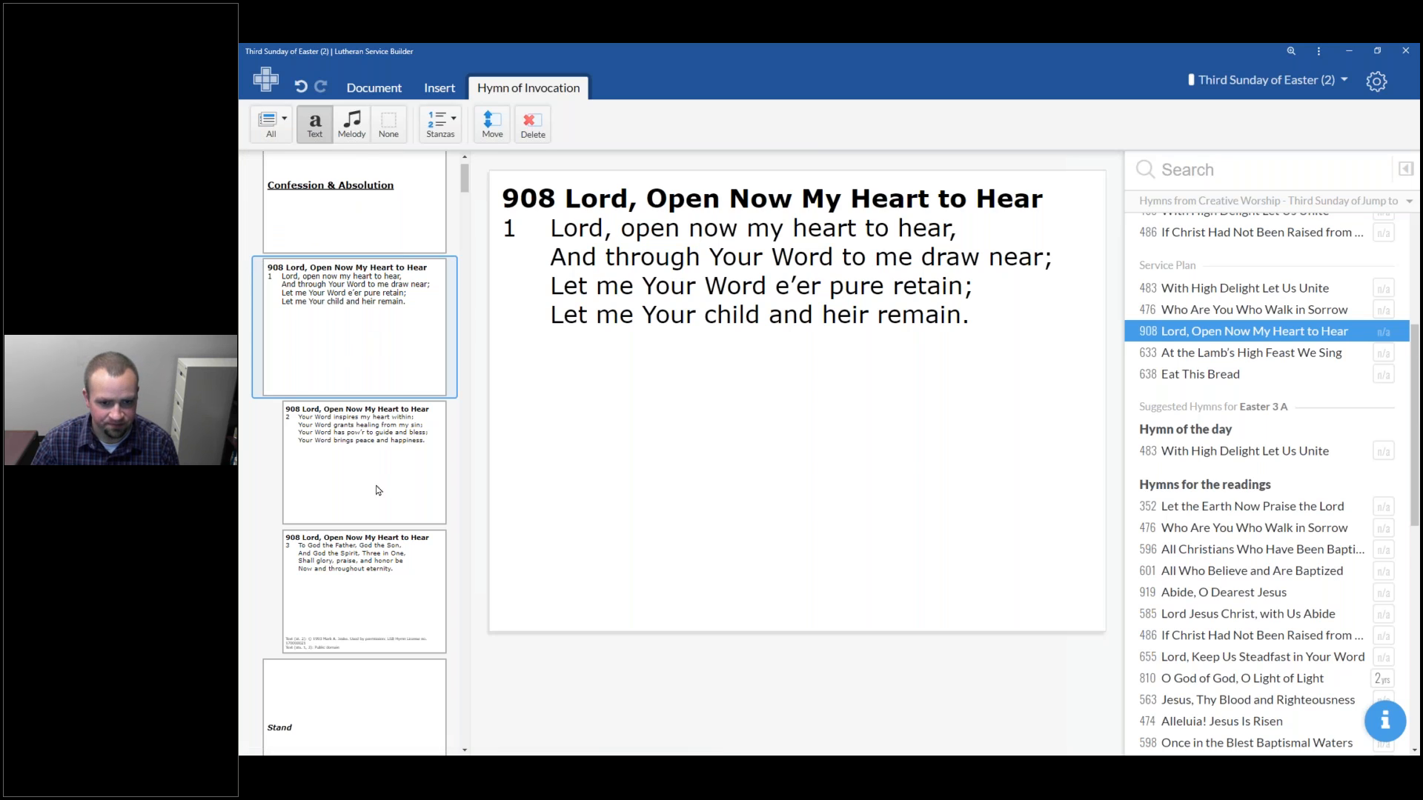
{"action": "left_click", "coordinate": [375, 481]}
{"action": "left_click", "coordinate": [362, 559]}
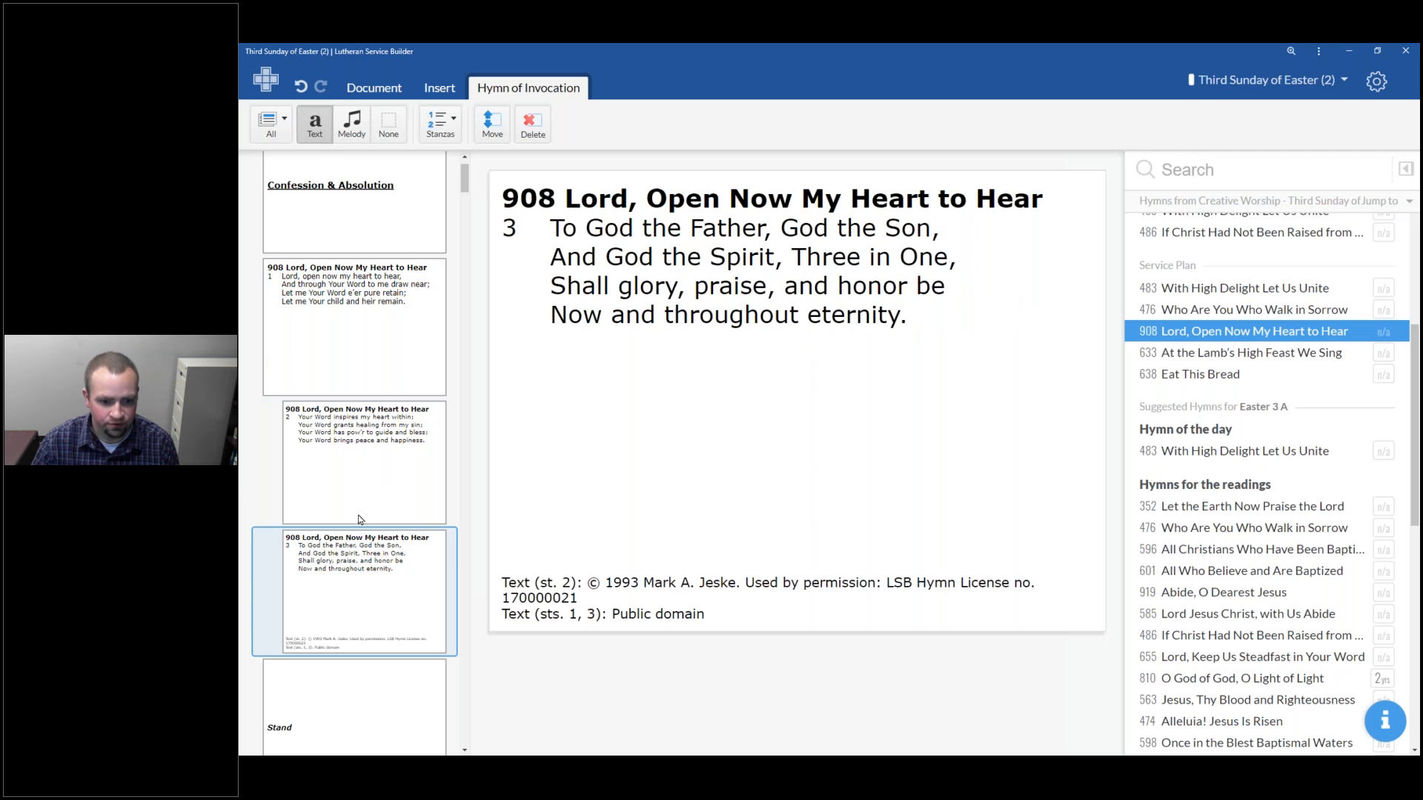
{"action": "left_click", "coordinate": [391, 357]}
Show hymn 908's title on the First slide only and browse the stanza slides
{"action": "left_click", "coordinate": [272, 124]}
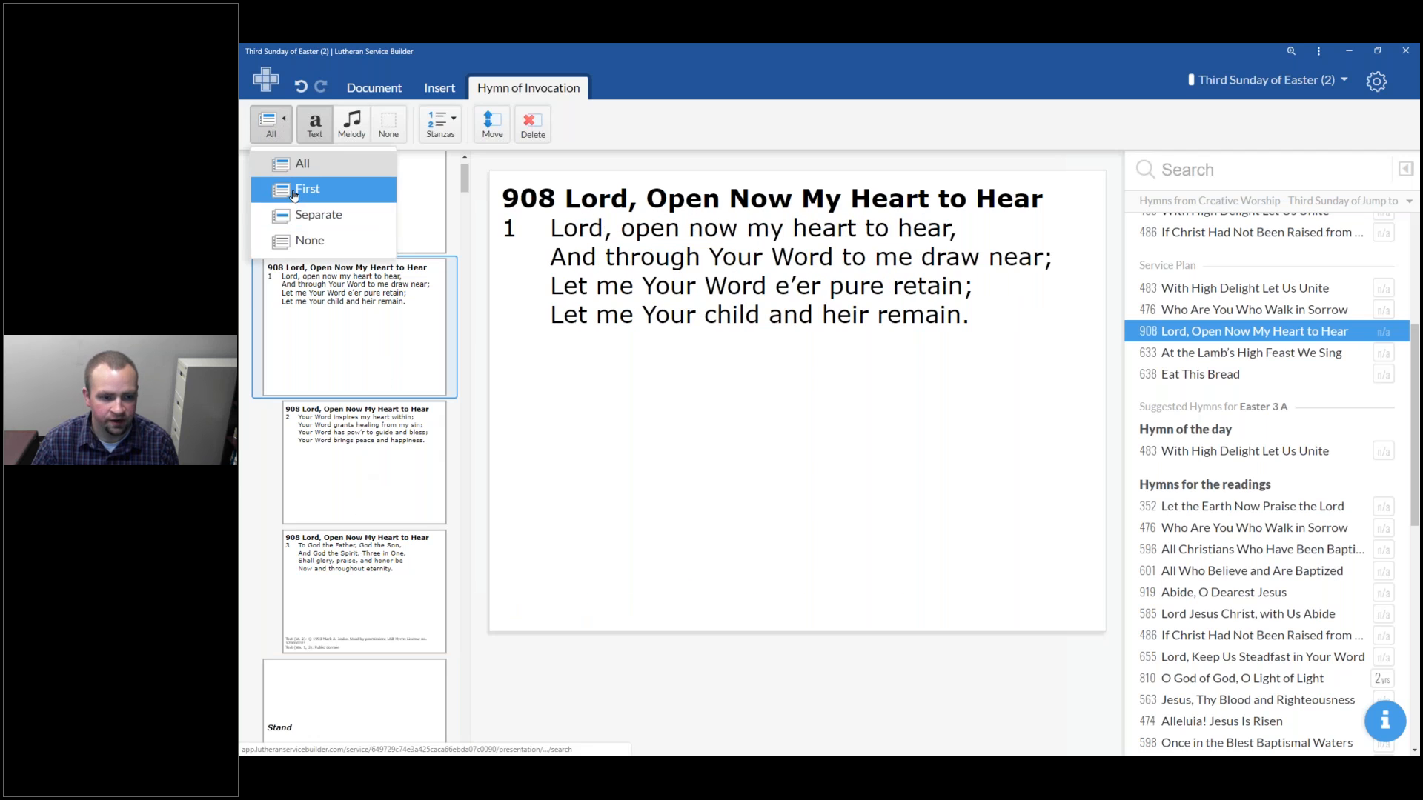
{"action": "left_click", "coordinate": [295, 190]}
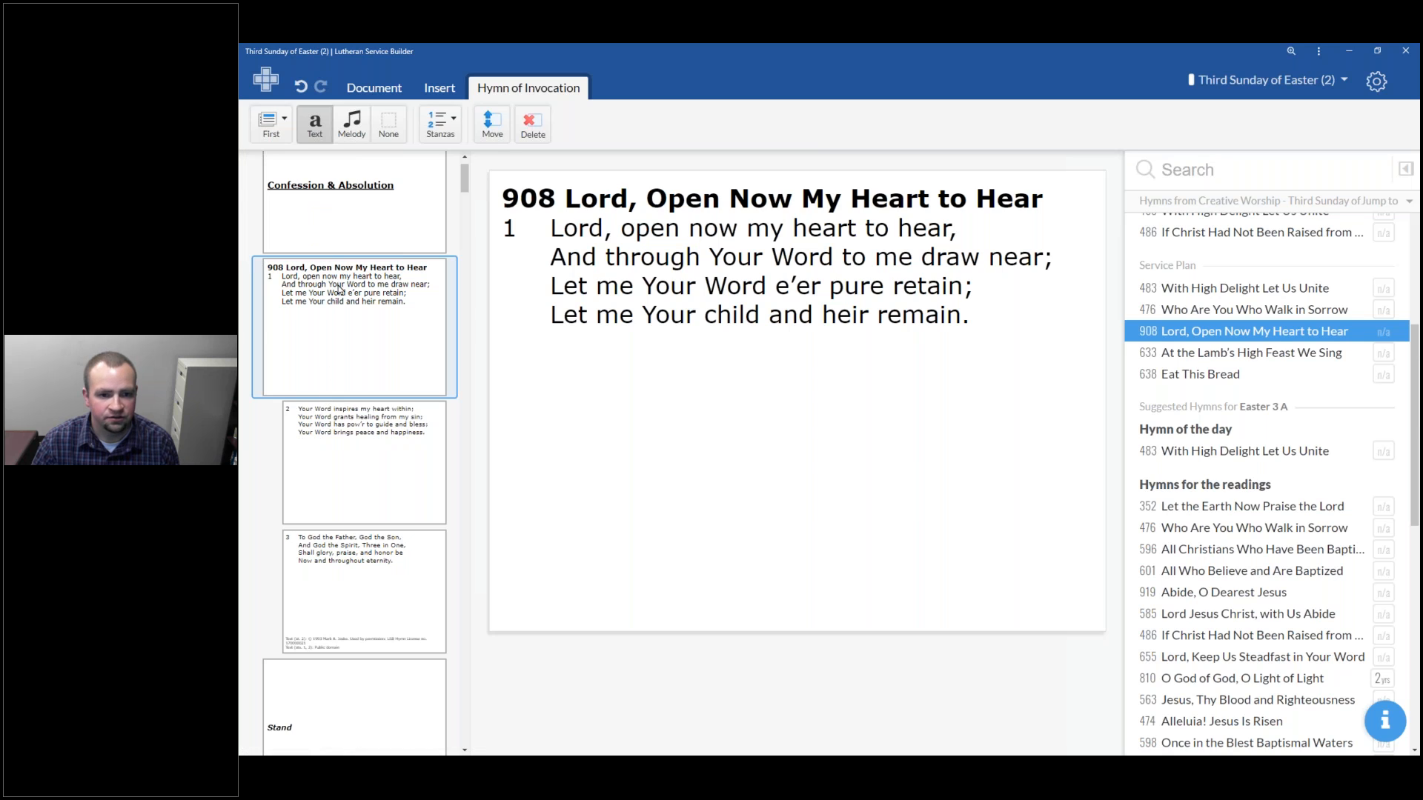
{"action": "left_click", "coordinate": [393, 471]}
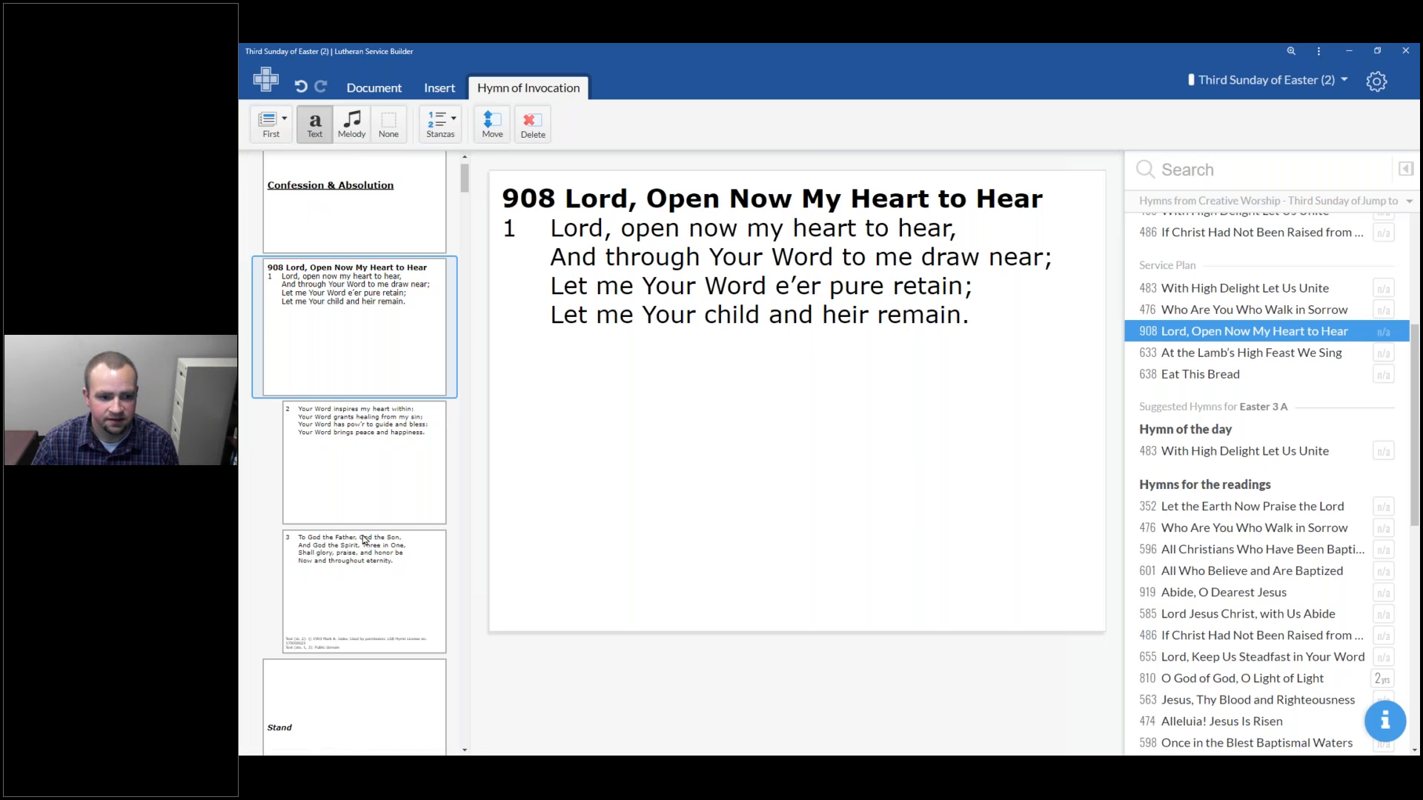
{"action": "left_click", "coordinate": [381, 590]}
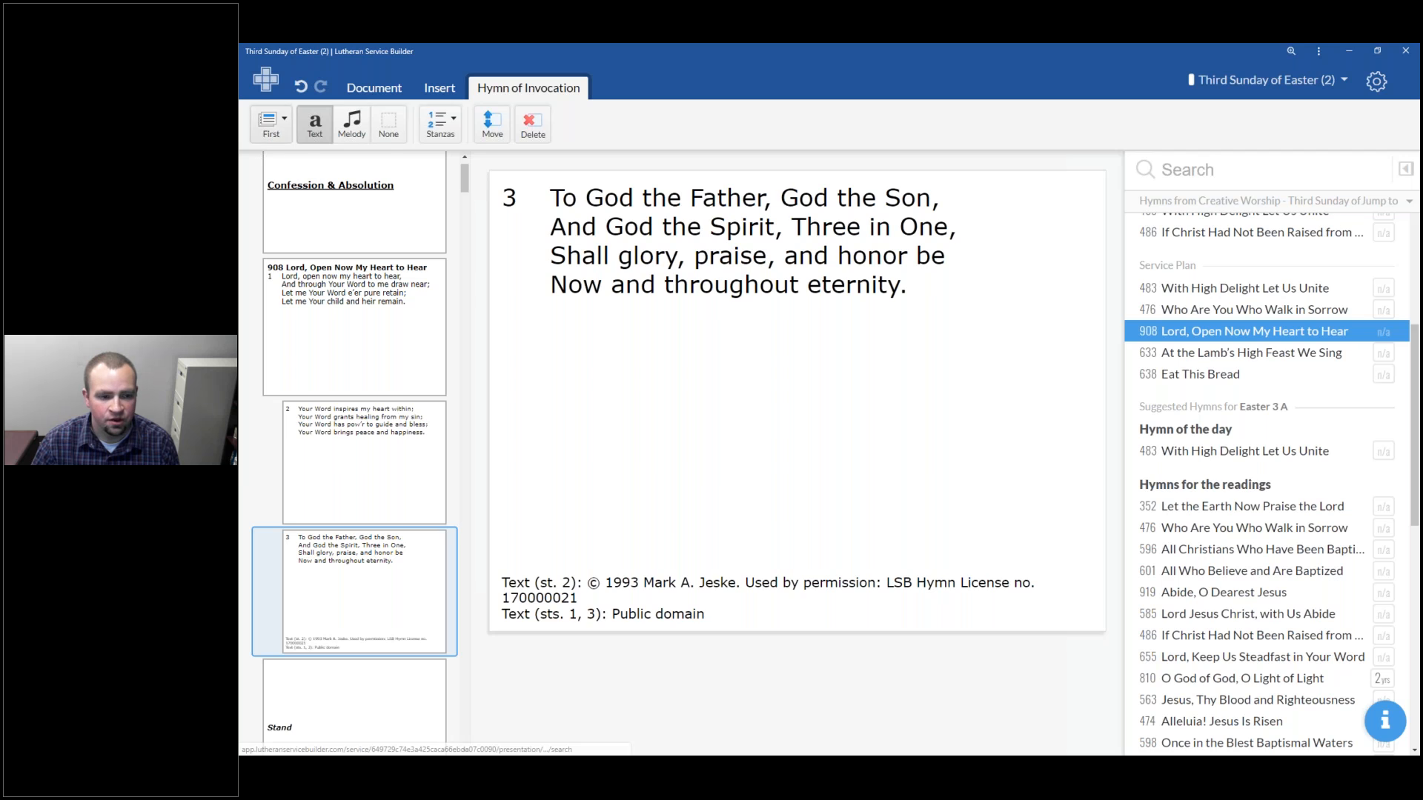
Switch hymn 908's title to a Separate slide and browse the resulting slides
{"action": "left_click", "coordinate": [272, 123]}
{"action": "left_click", "coordinate": [306, 219]}
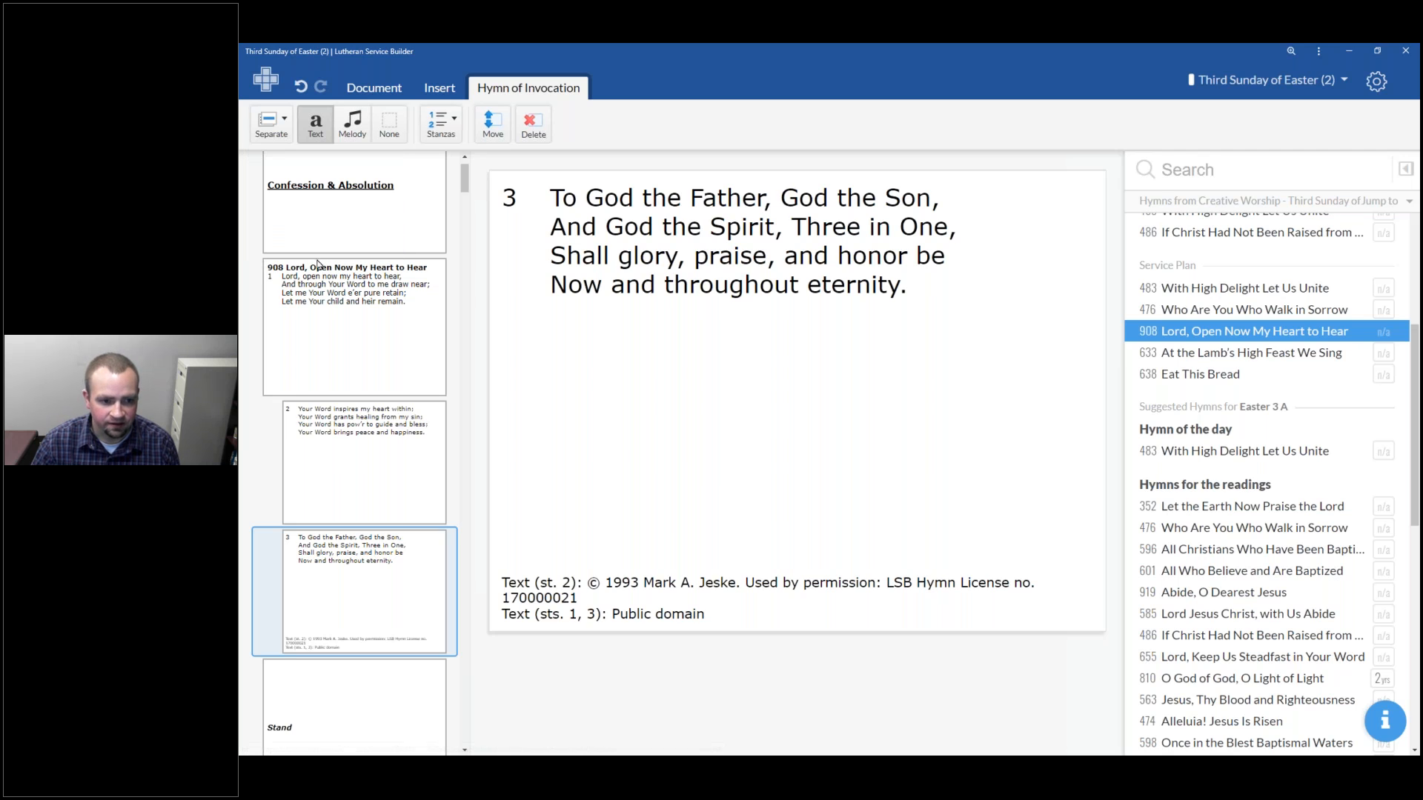
{"action": "left_click", "coordinate": [384, 341]}
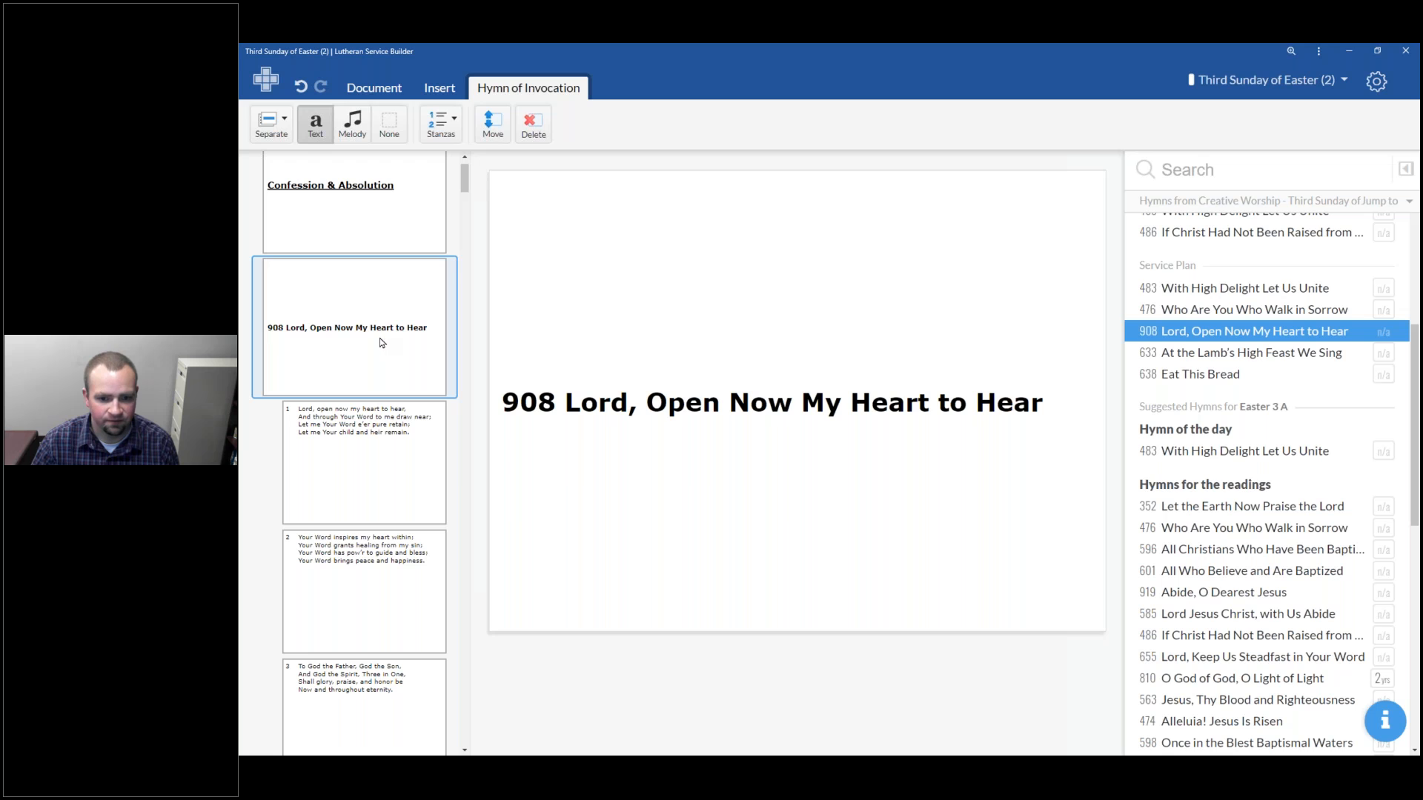
{"action": "left_click", "coordinate": [340, 493]}
{"action": "left_click", "coordinate": [351, 591]}
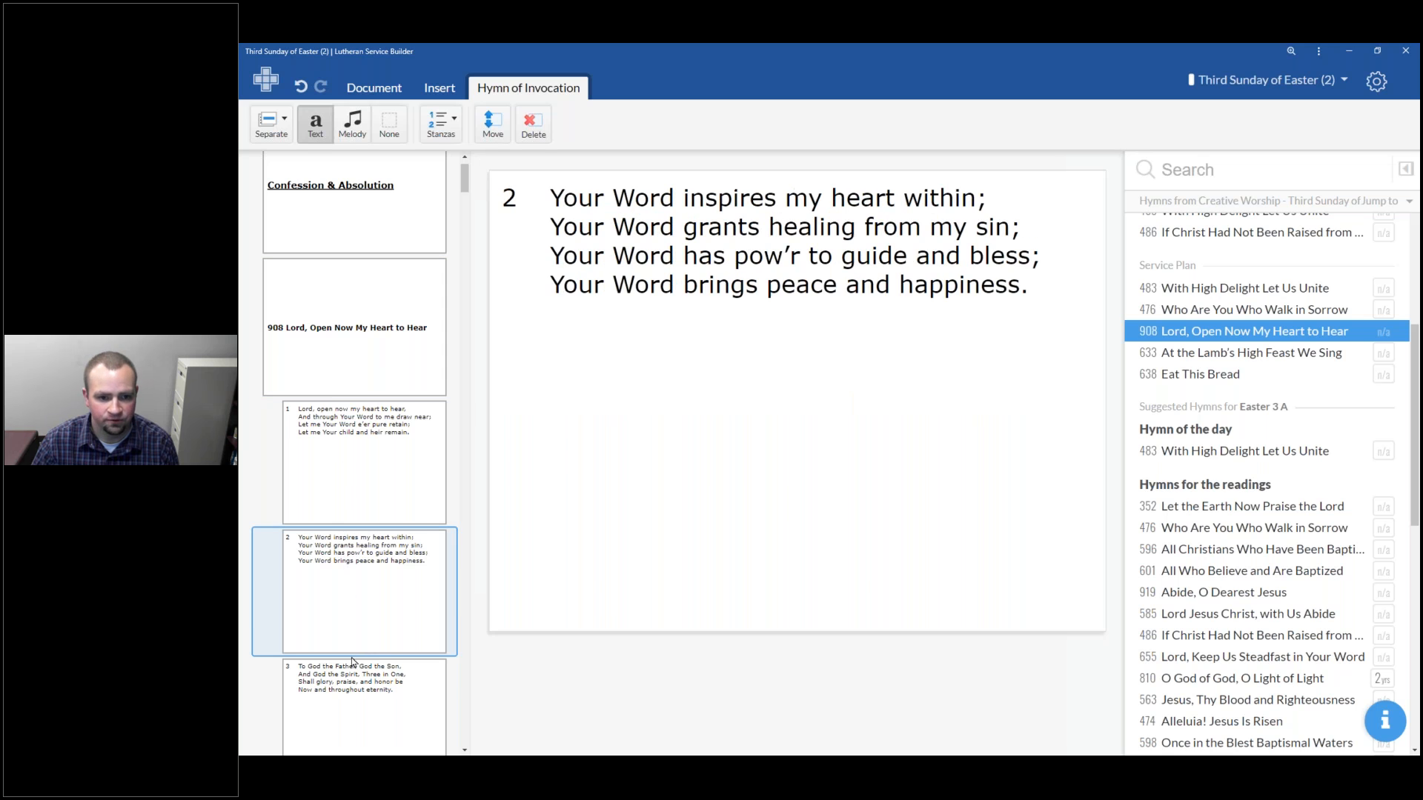
{"action": "left_click", "coordinate": [353, 690]}
{"action": "left_click", "coordinate": [383, 336]}
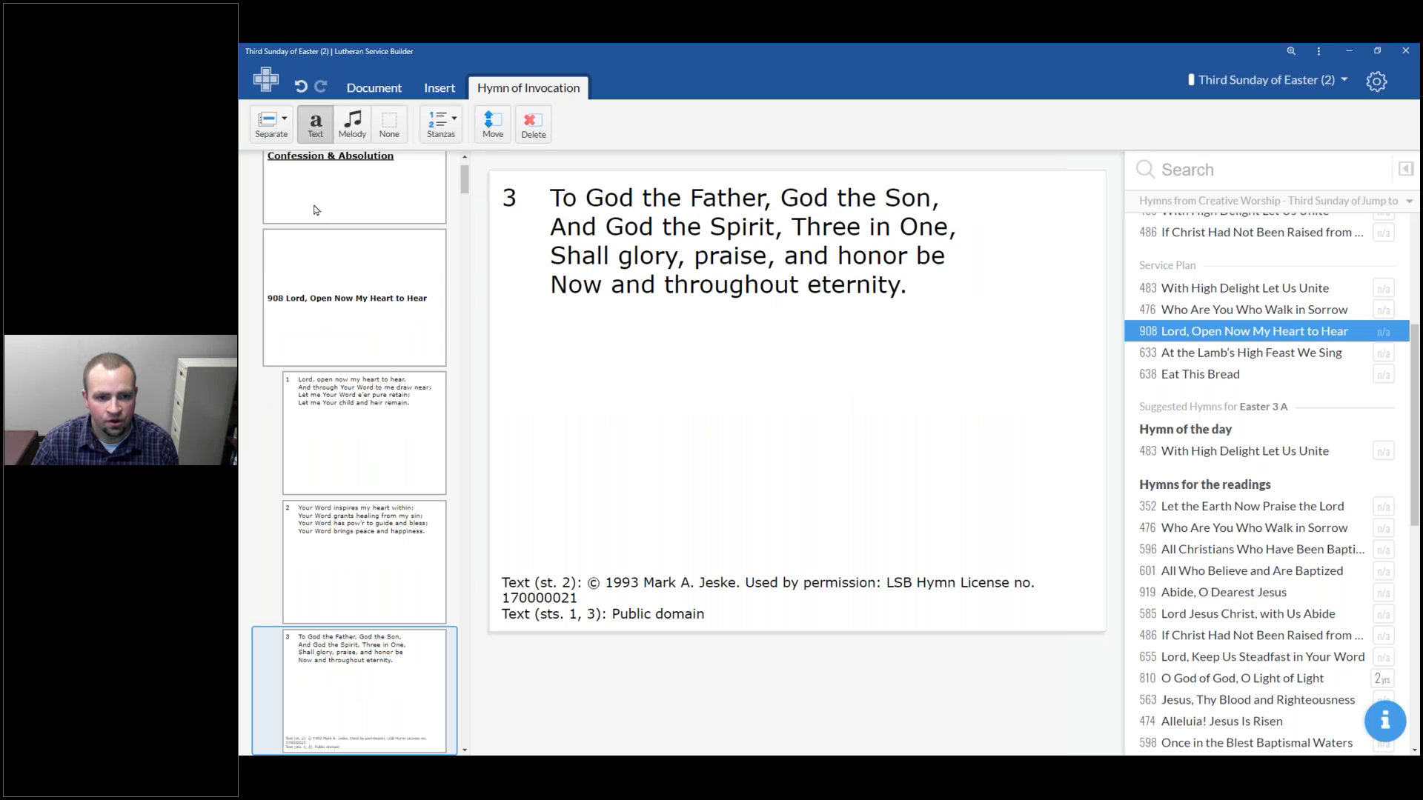
Try the None title option for hymn 908, then restore the title on All slides
{"action": "left_click", "coordinate": [275, 123]}
{"action": "left_click", "coordinate": [306, 241]}
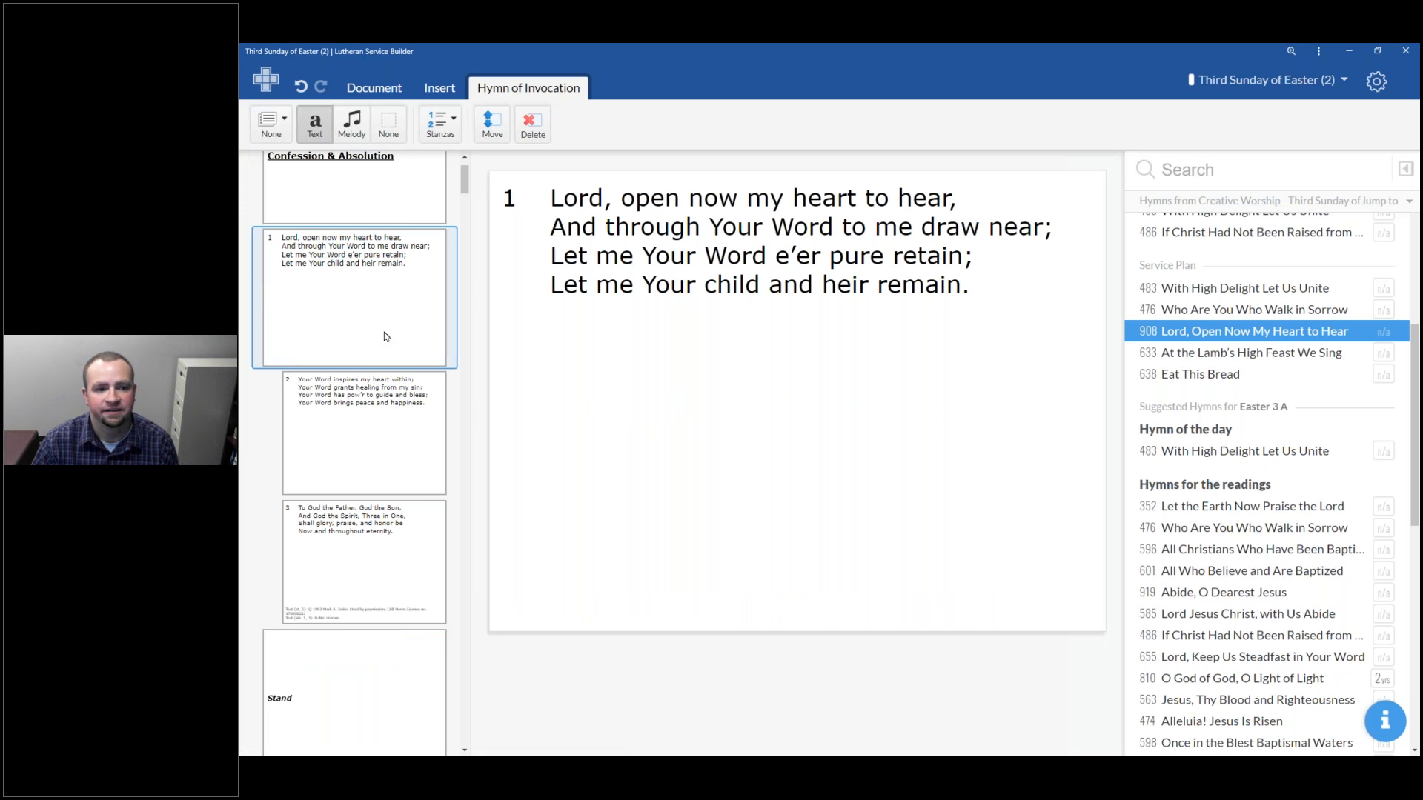
{"action": "left_click", "coordinate": [273, 122]}
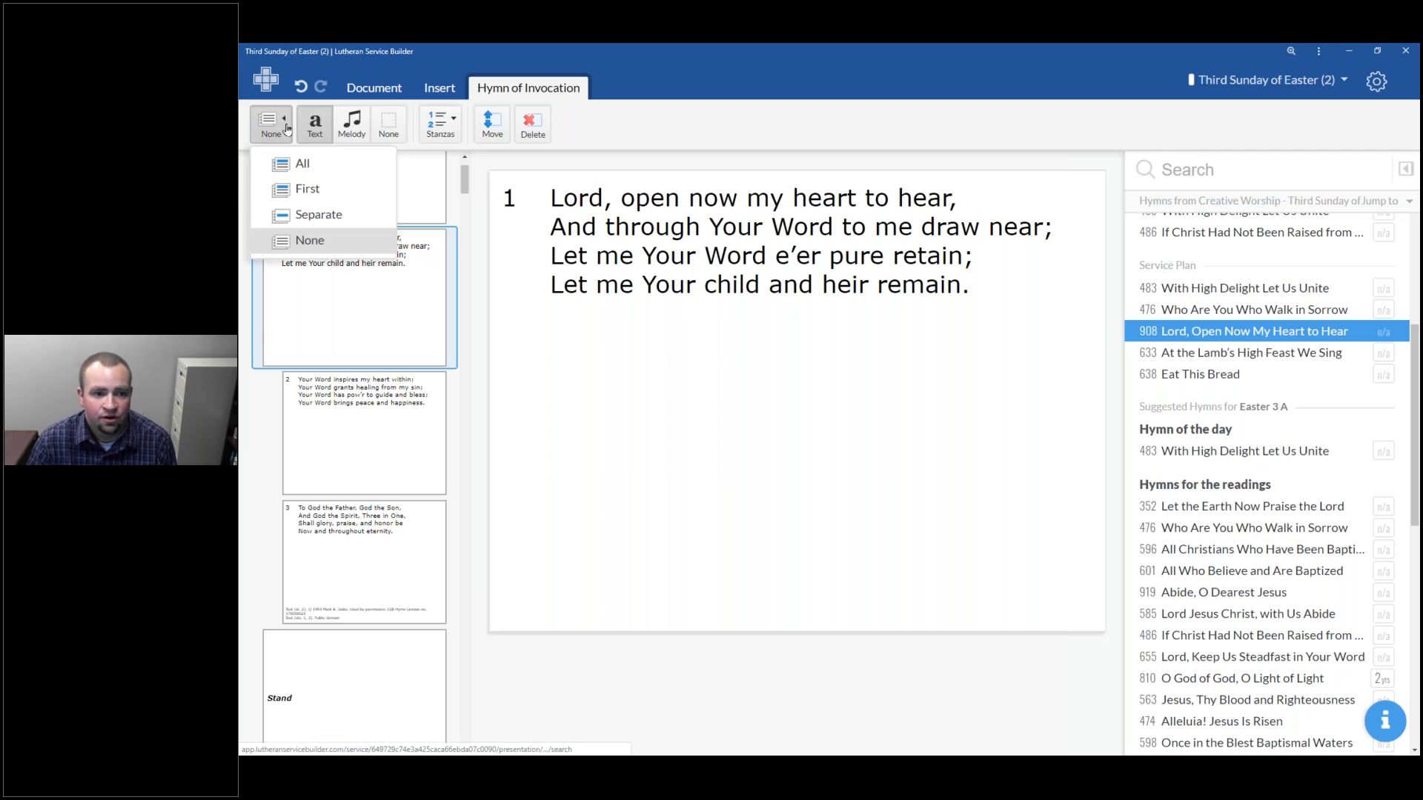
{"action": "left_click", "coordinate": [302, 165]}
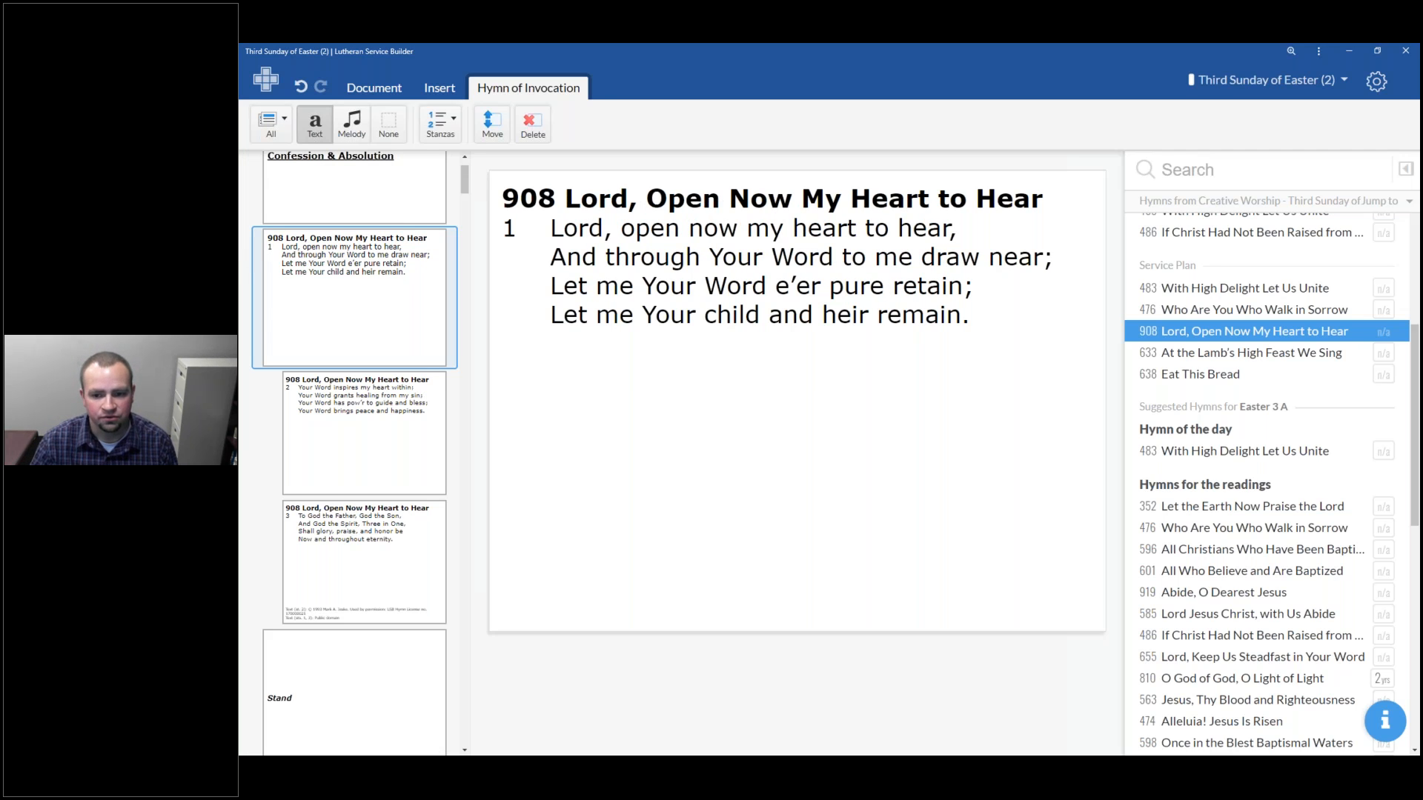
Change the Stand rubric slide's text to "Please stand"
{"action": "scroll", "coordinate": [326, 391], "scroll_direction": "down", "scroll_amount": 4}
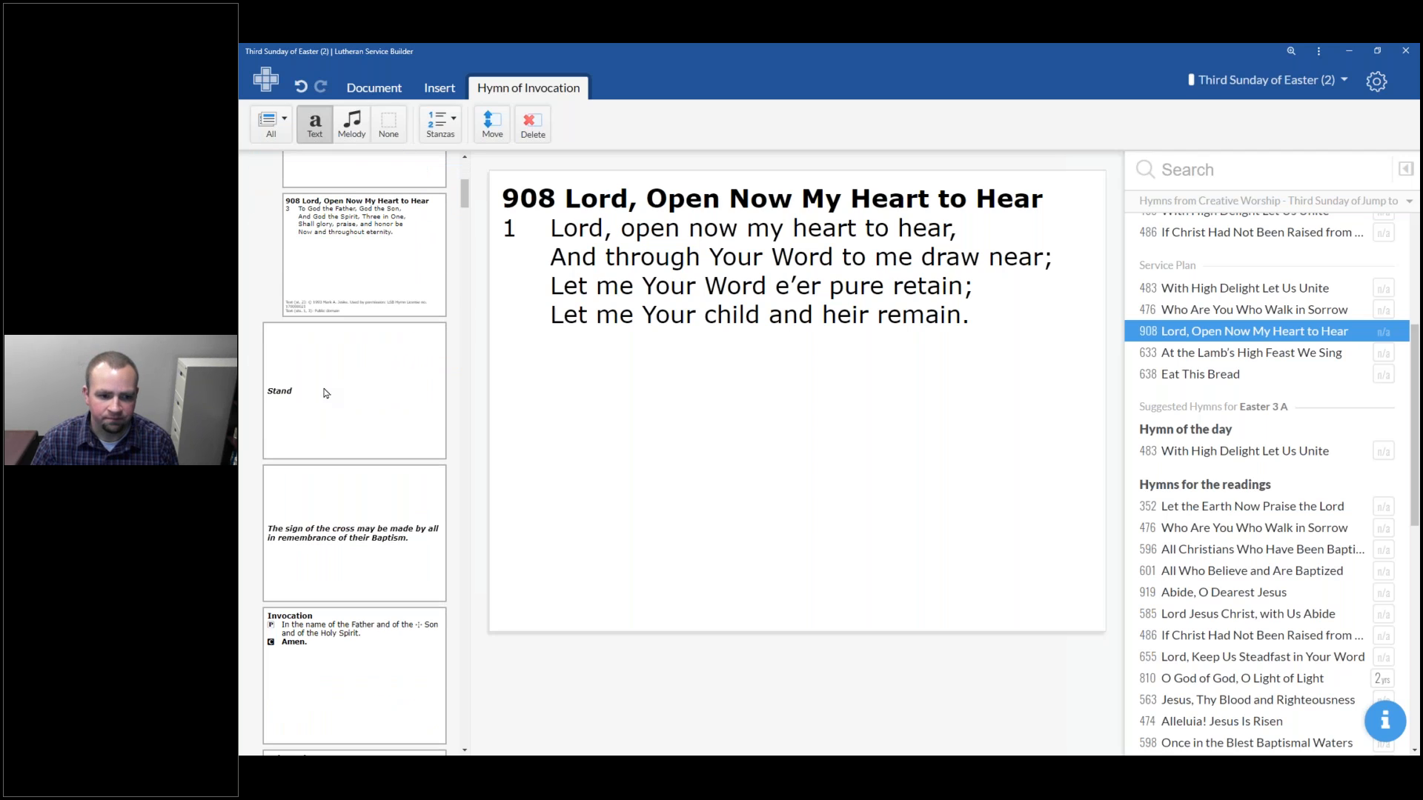
{"action": "left_click", "coordinate": [325, 392]}
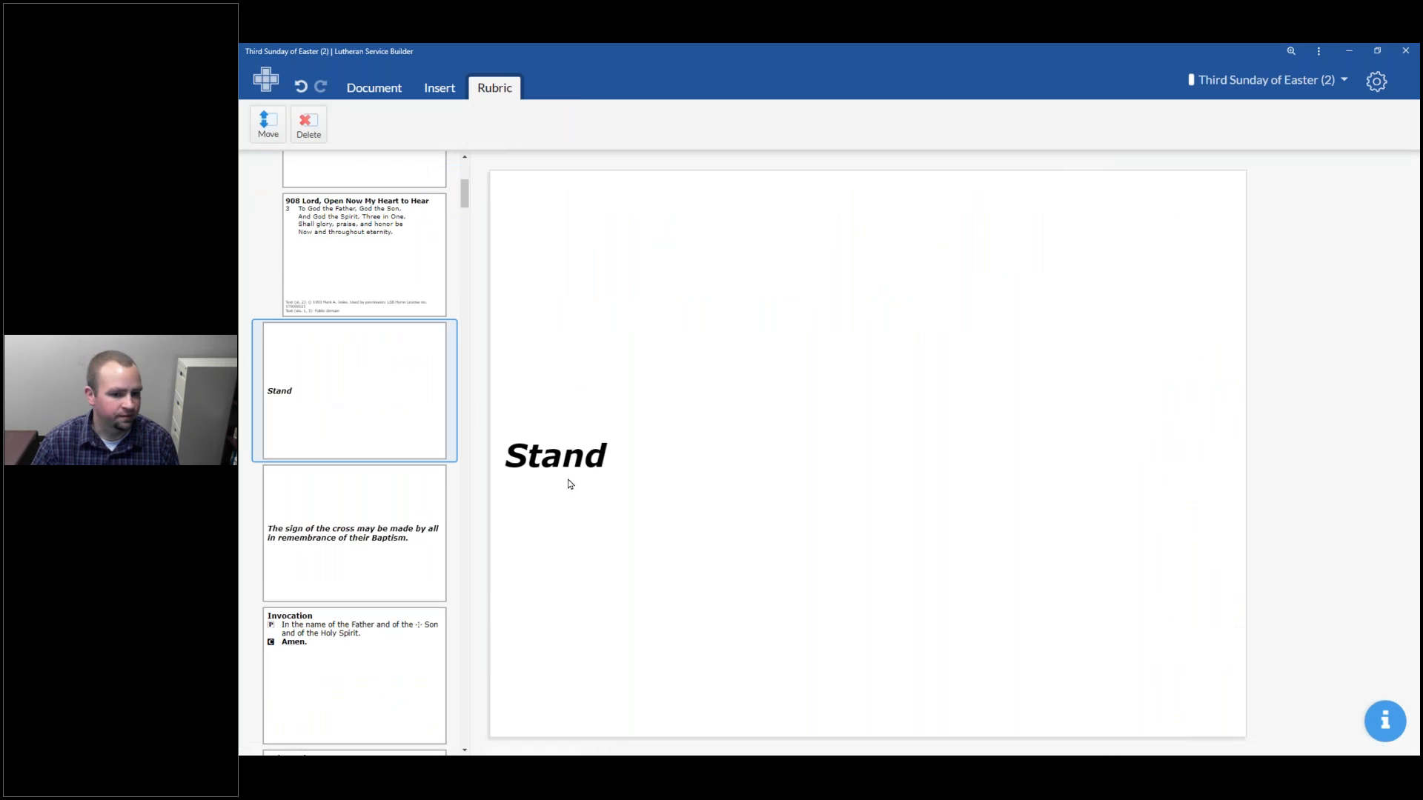
{"action": "double_click", "coordinate": [569, 465]}
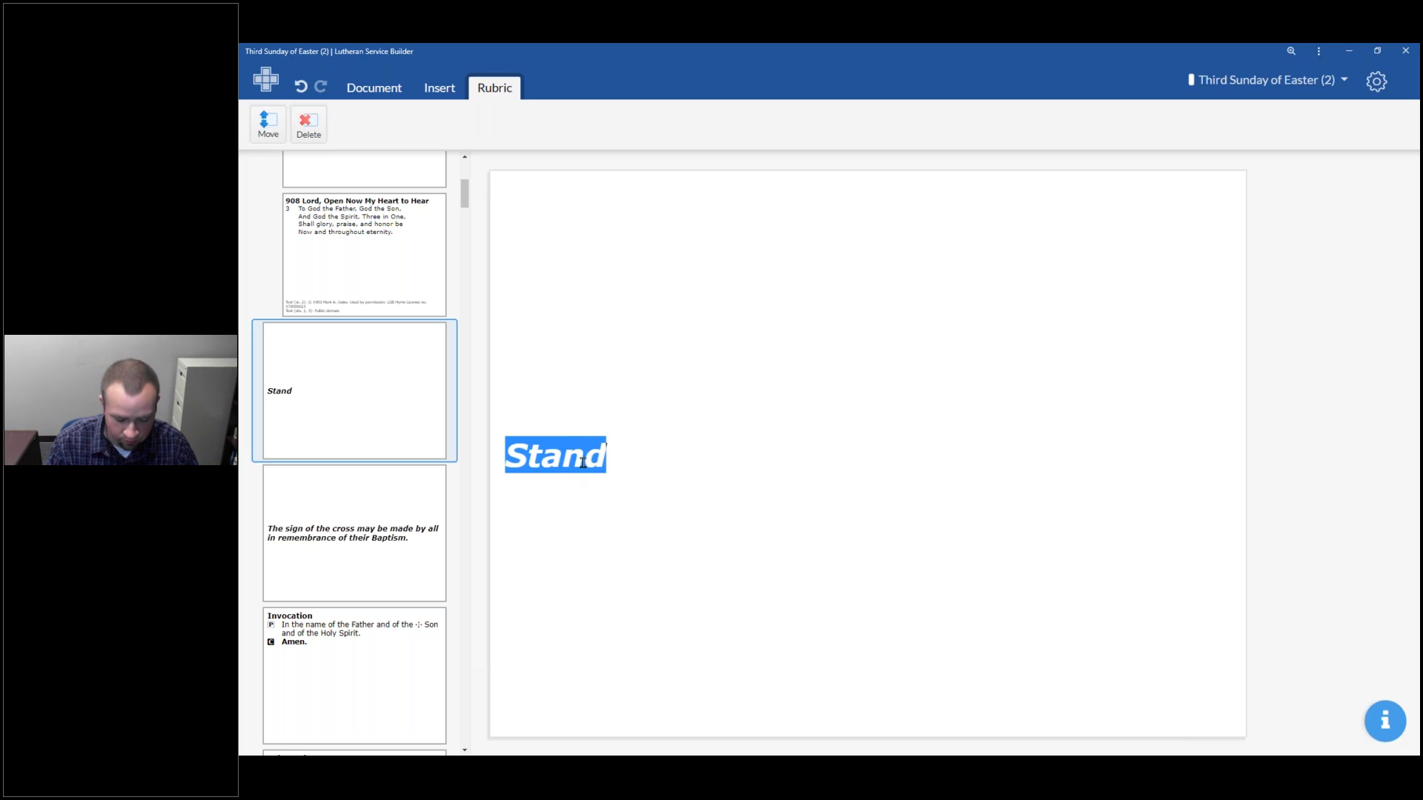
{"action": "type", "text": "Please stand"}
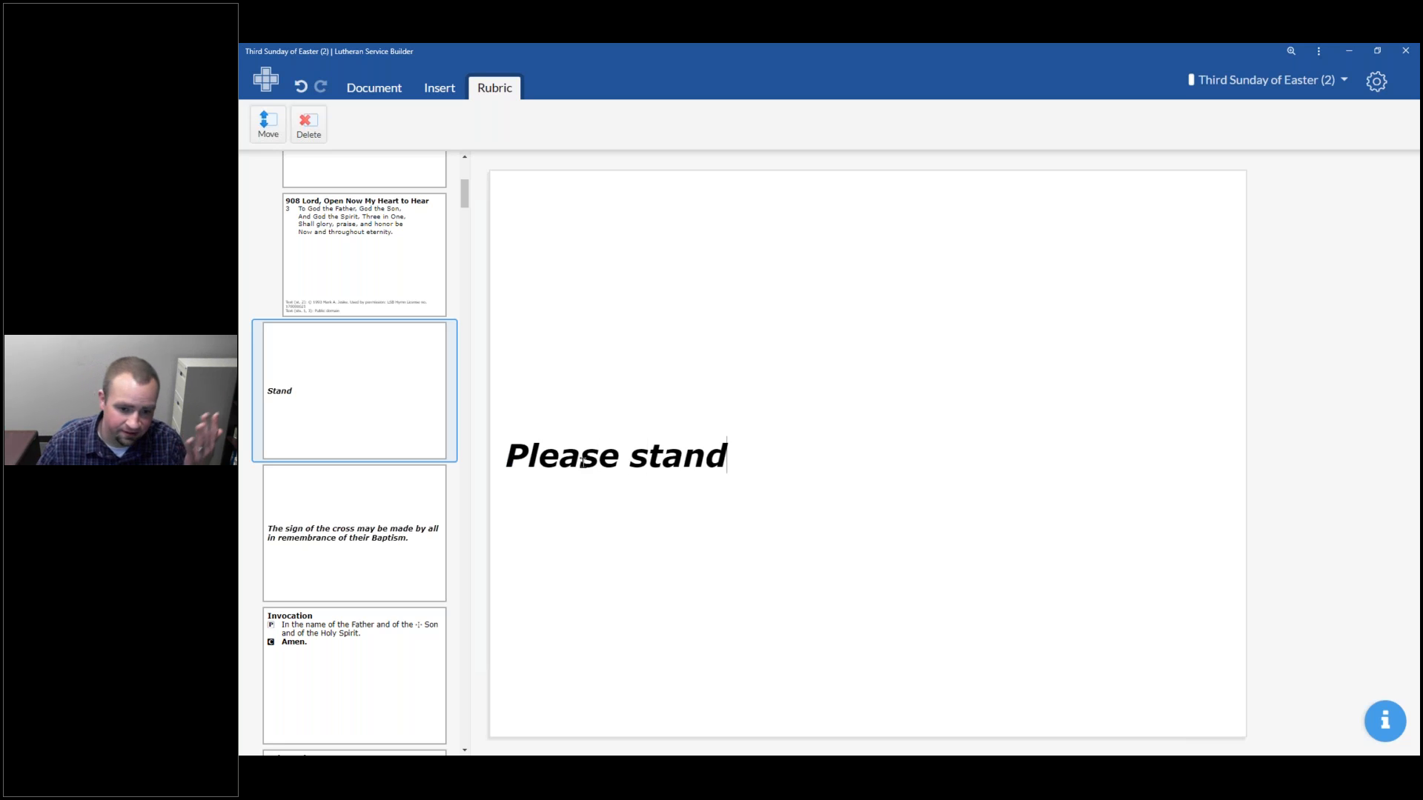
Select the sign-of-the-cross rubric slide that follows for editing
{"action": "left_click", "coordinate": [416, 547]}
{"action": "scroll", "coordinate": [398, 532], "scroll_direction": "down", "scroll_amount": 2}
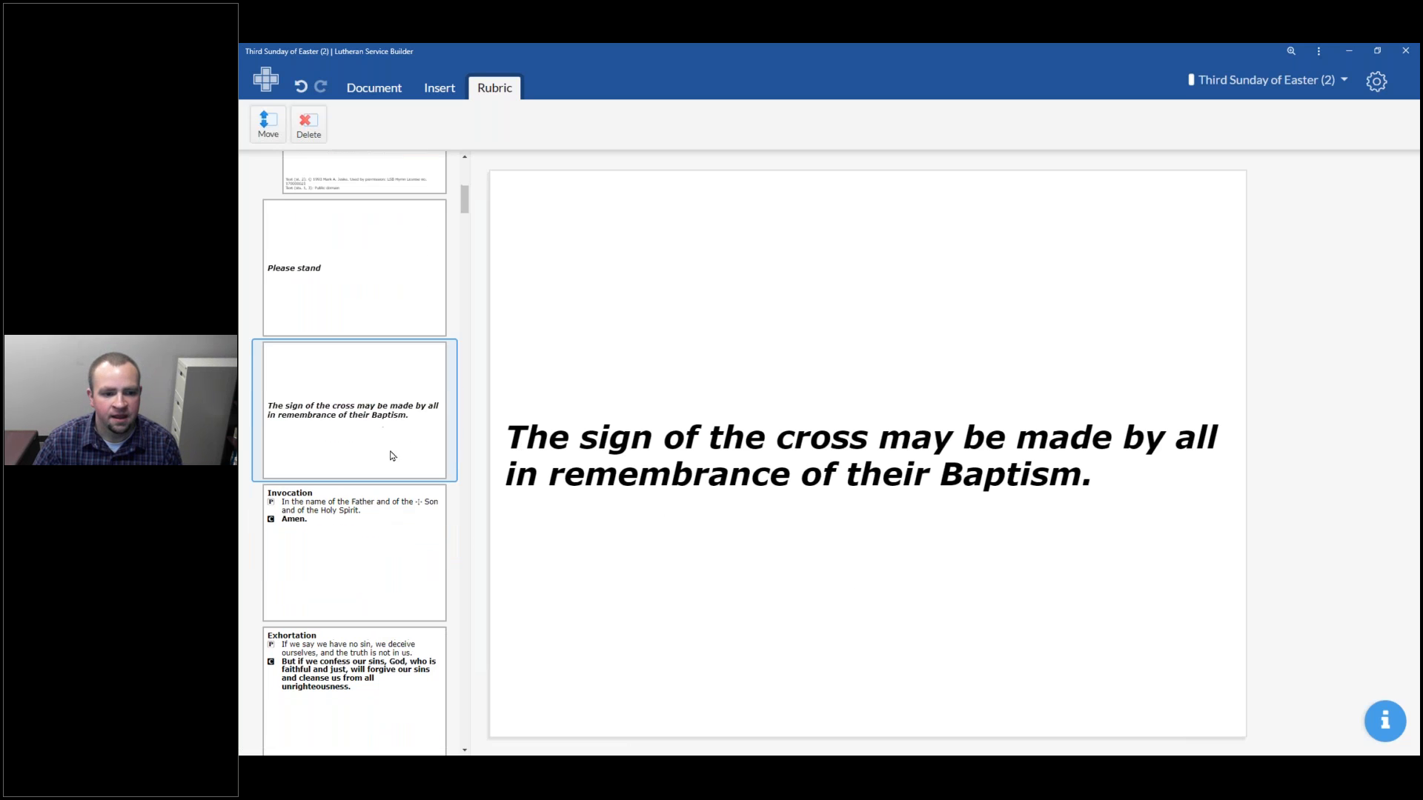
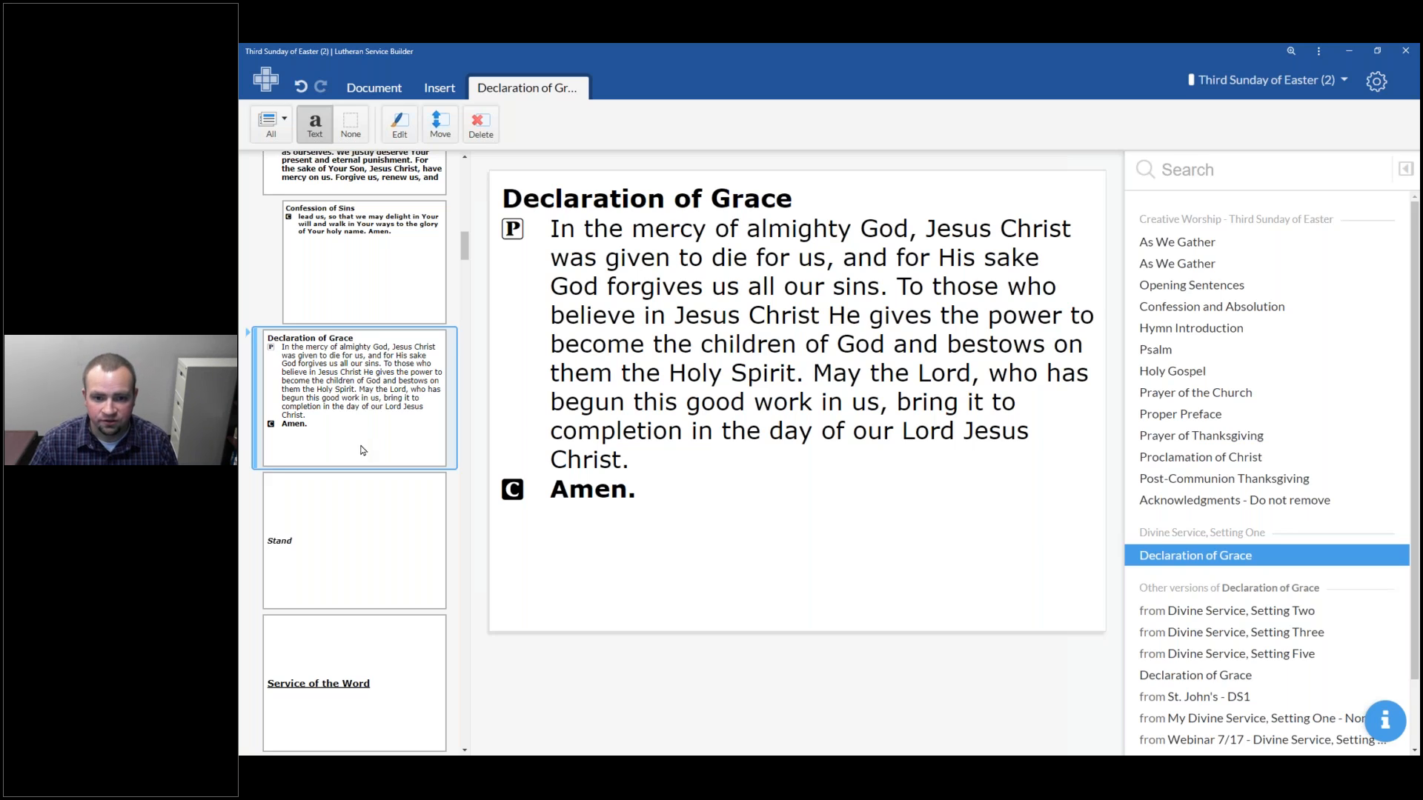
Toggle between the Absolution and Declaration of Grace alternatives for the confession section
{"action": "left_click", "coordinate": [249, 352]}
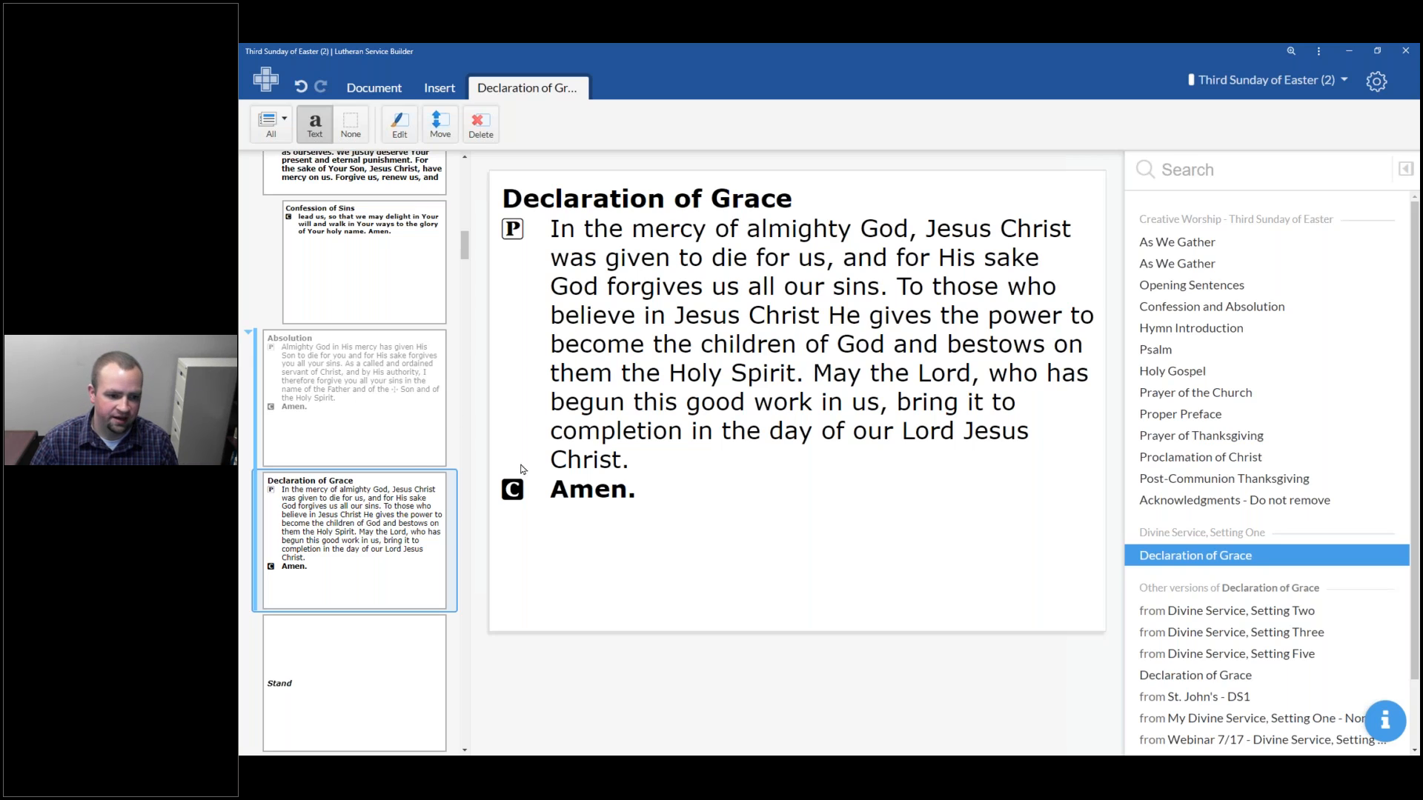
{"action": "left_click", "coordinate": [339, 378]}
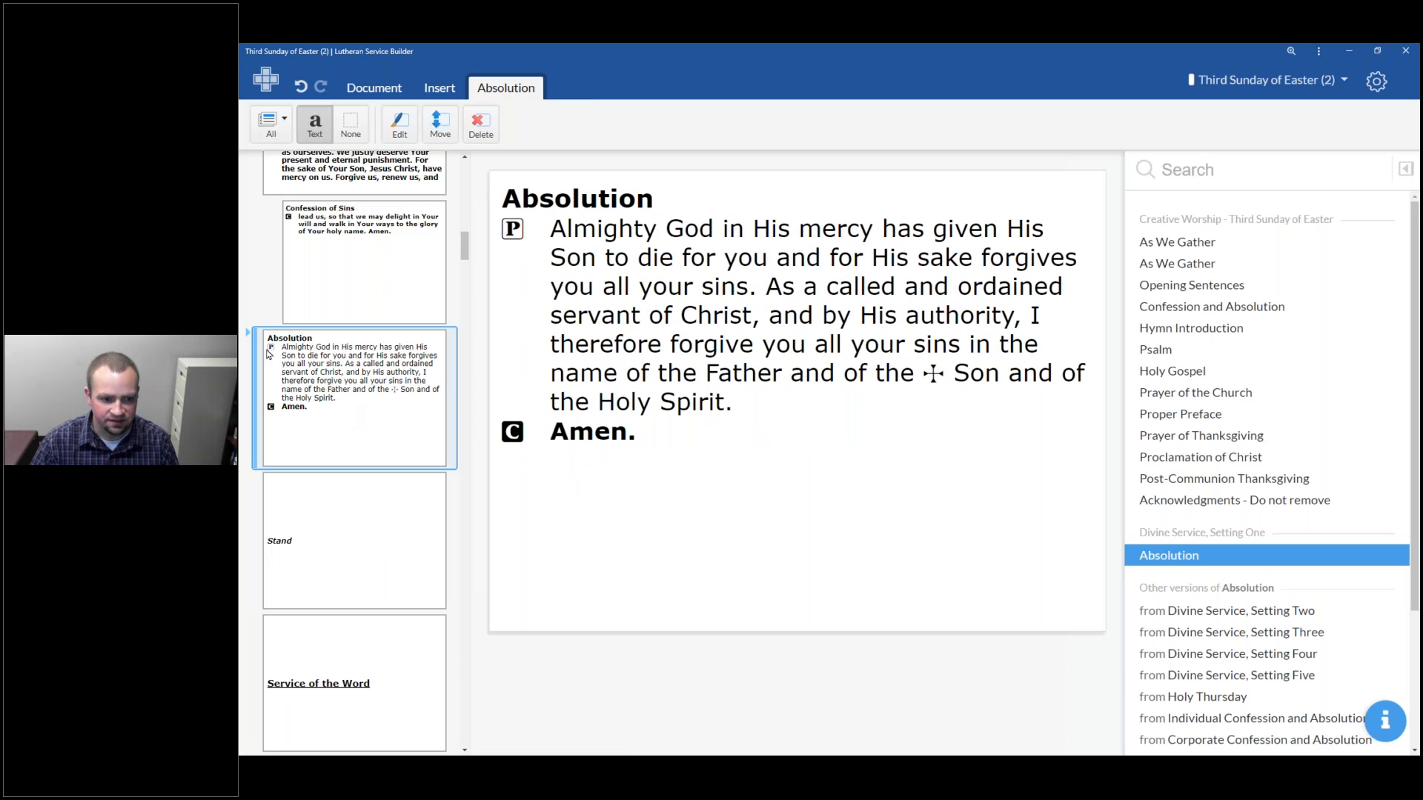
{"action": "left_click", "coordinate": [268, 476]}
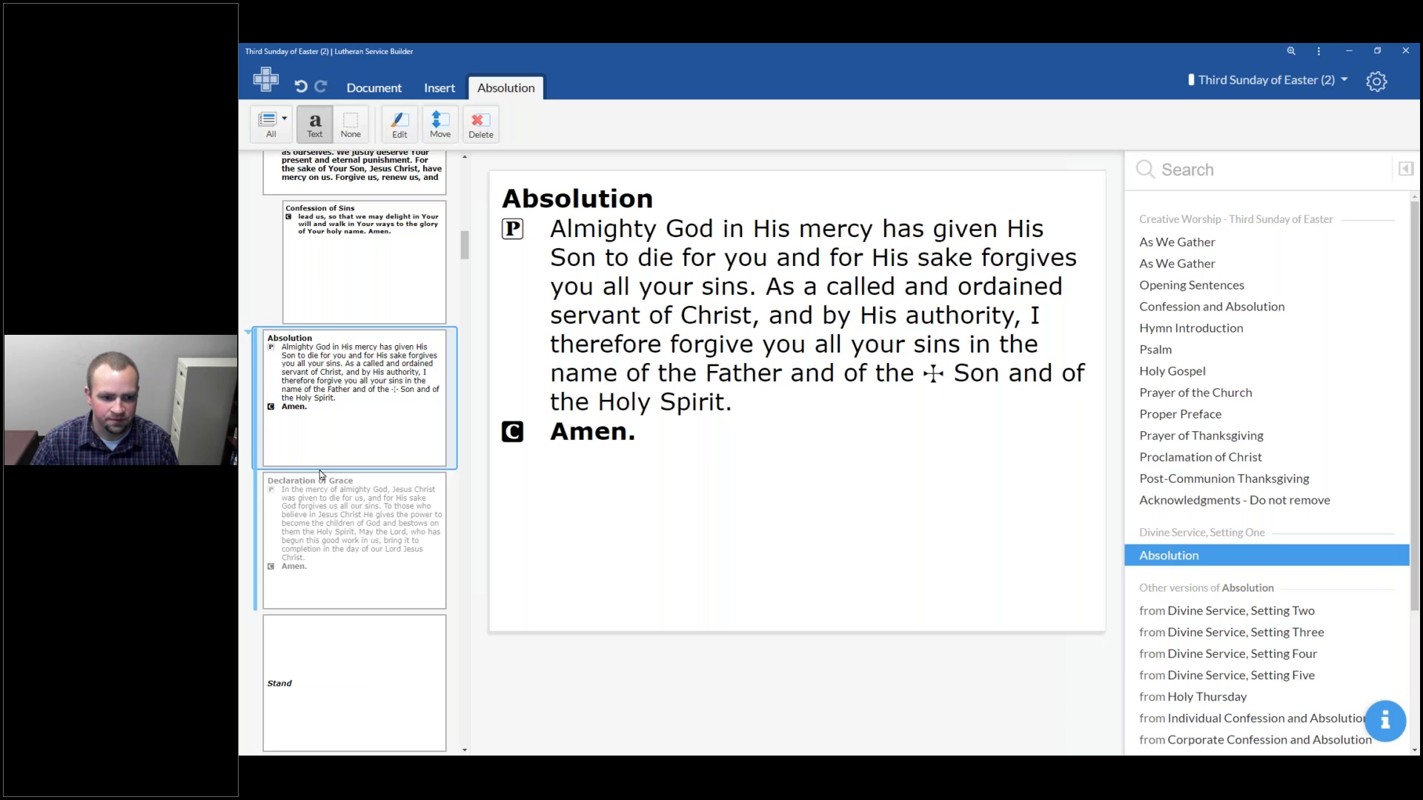
{"action": "left_click", "coordinate": [246, 337]}
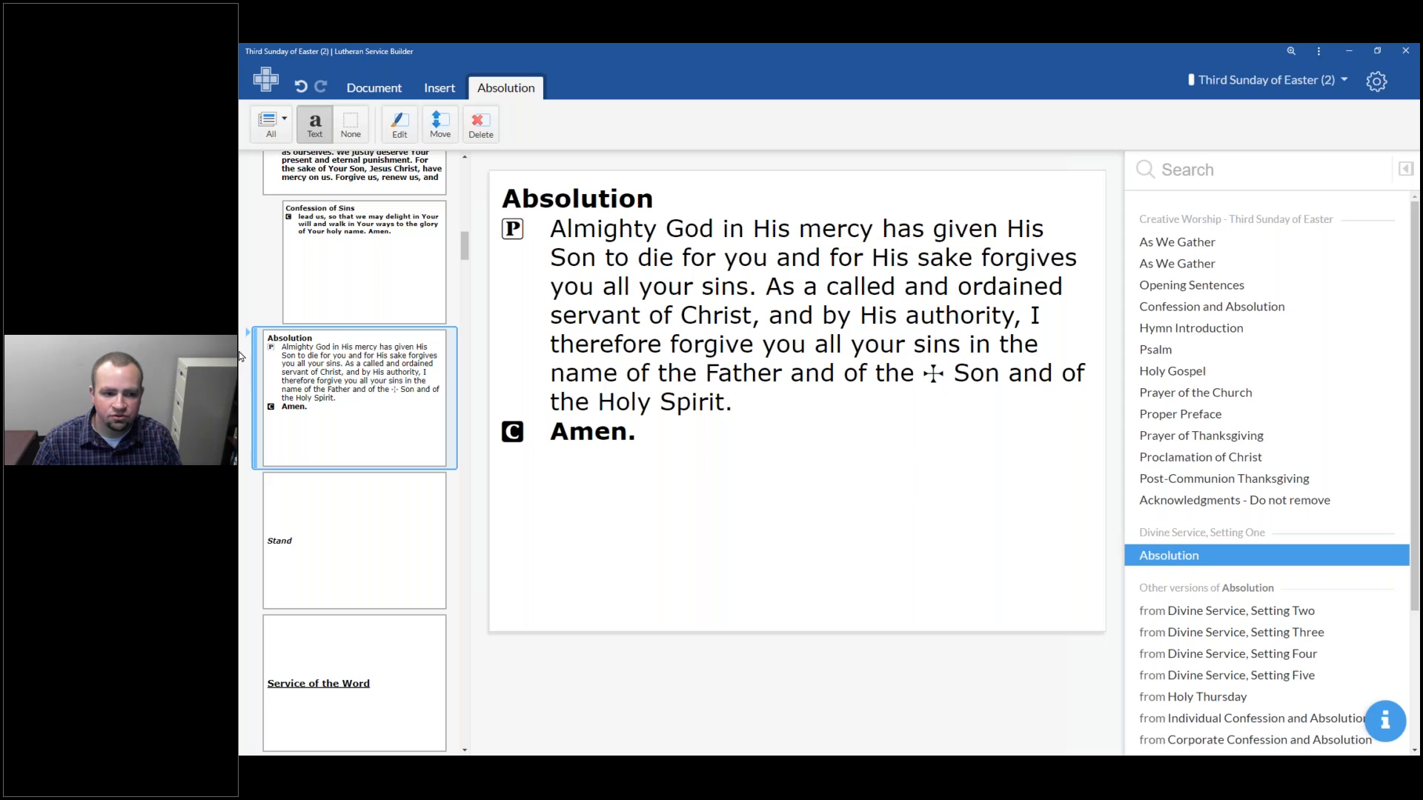
{"action": "left_click", "coordinate": [251, 388]}
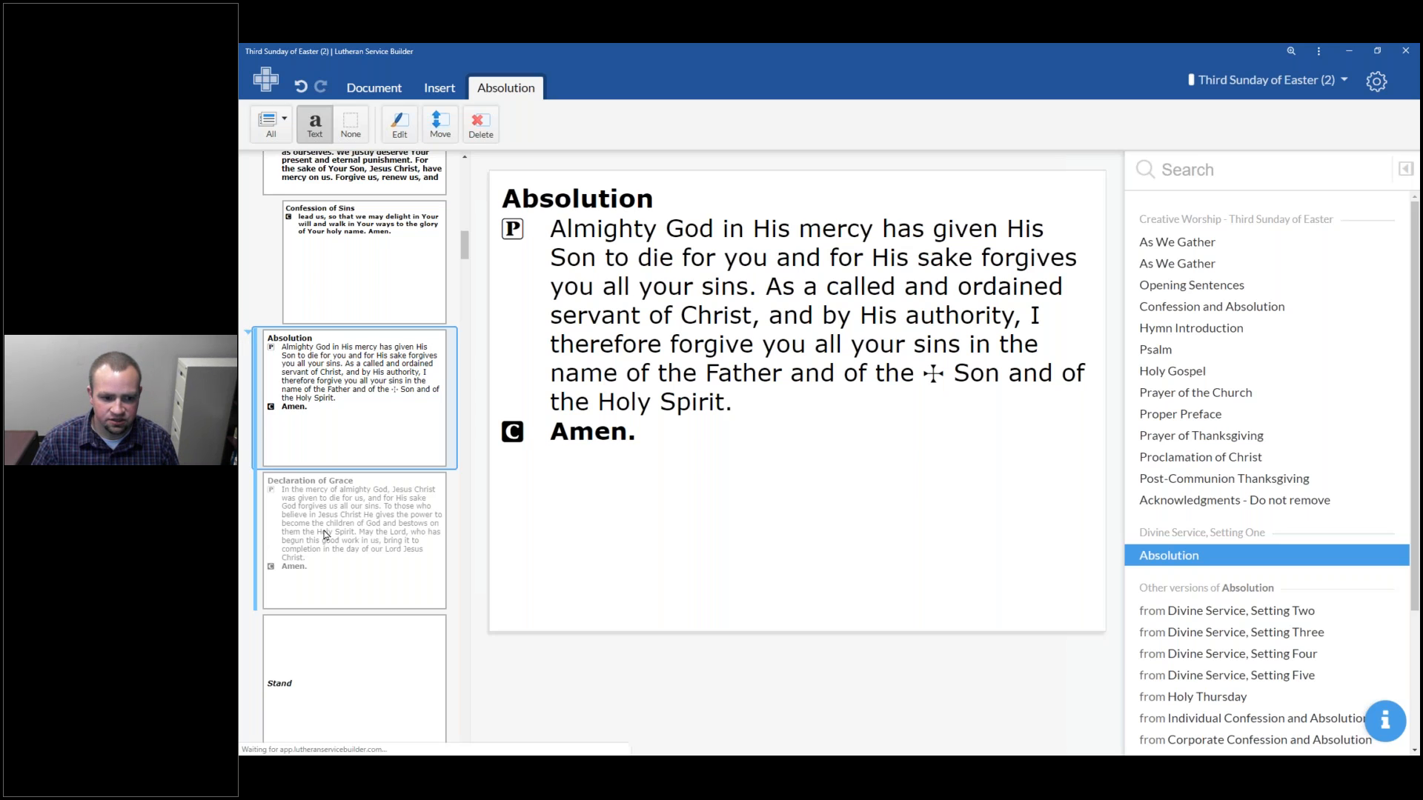
{"action": "left_click", "coordinate": [326, 534]}
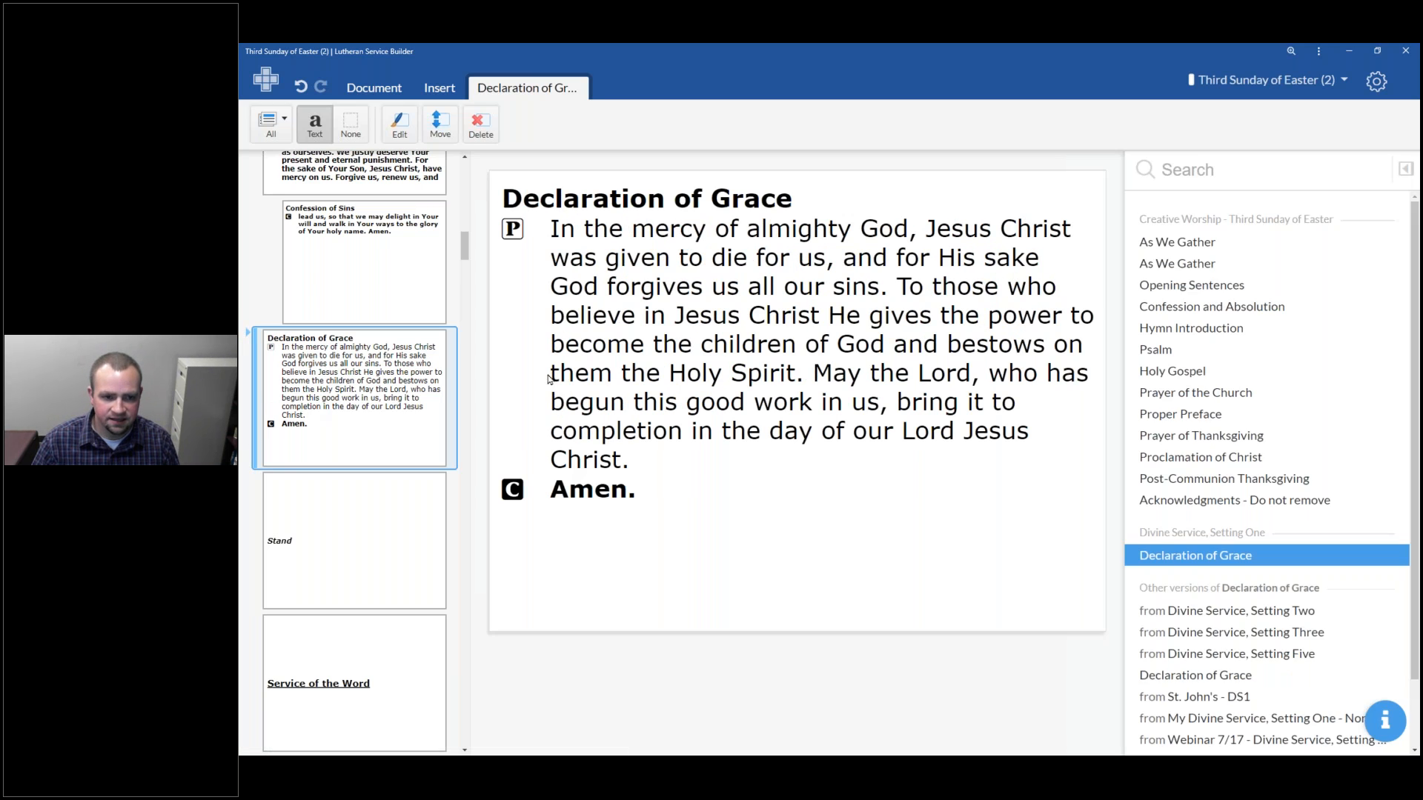
Load the Declaration of Grace from Divine Service, Setting Three, then switch the section to the Absolution
{"action": "scroll", "coordinate": [1224, 575], "scroll_direction": "down", "scroll_amount": 1}
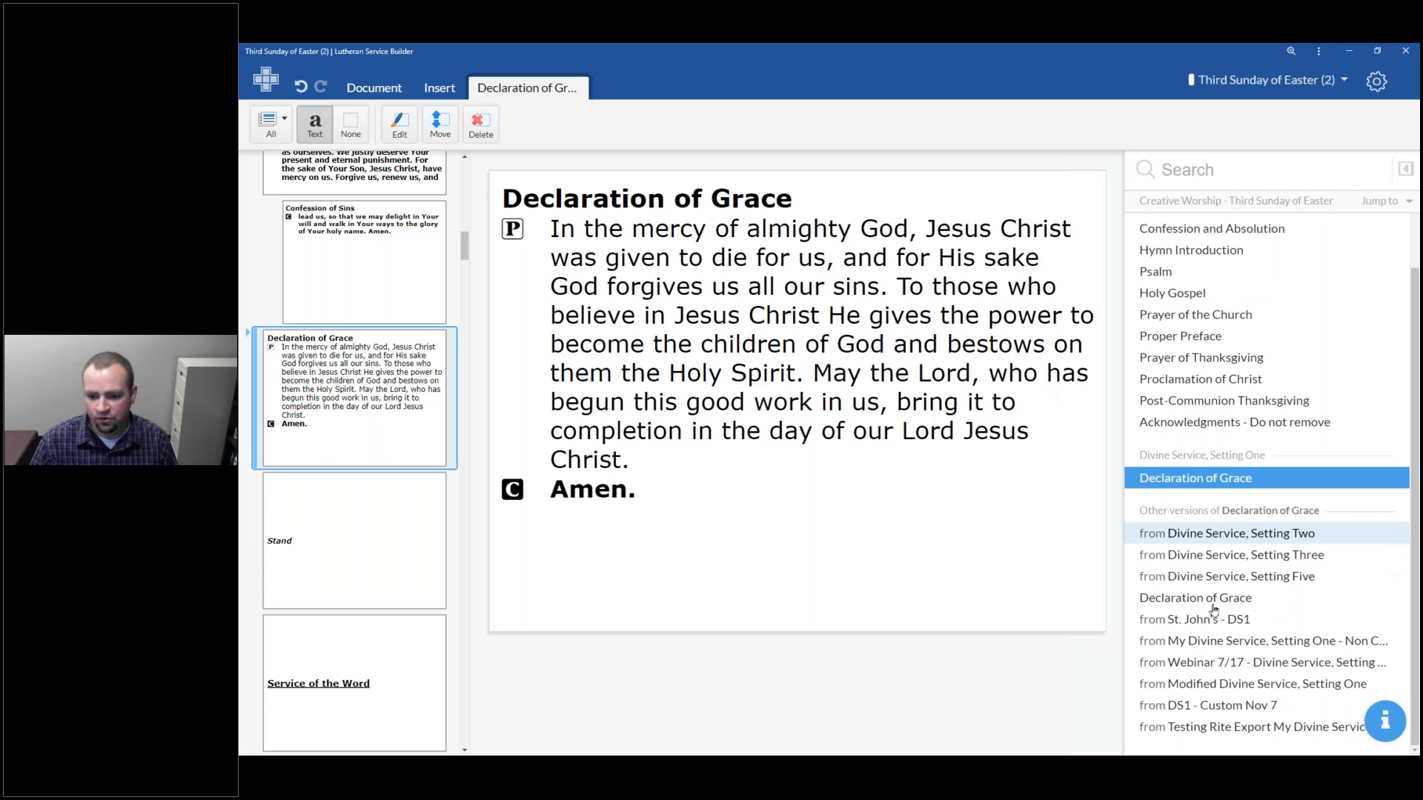
{"action": "left_click", "coordinate": [1223, 557]}
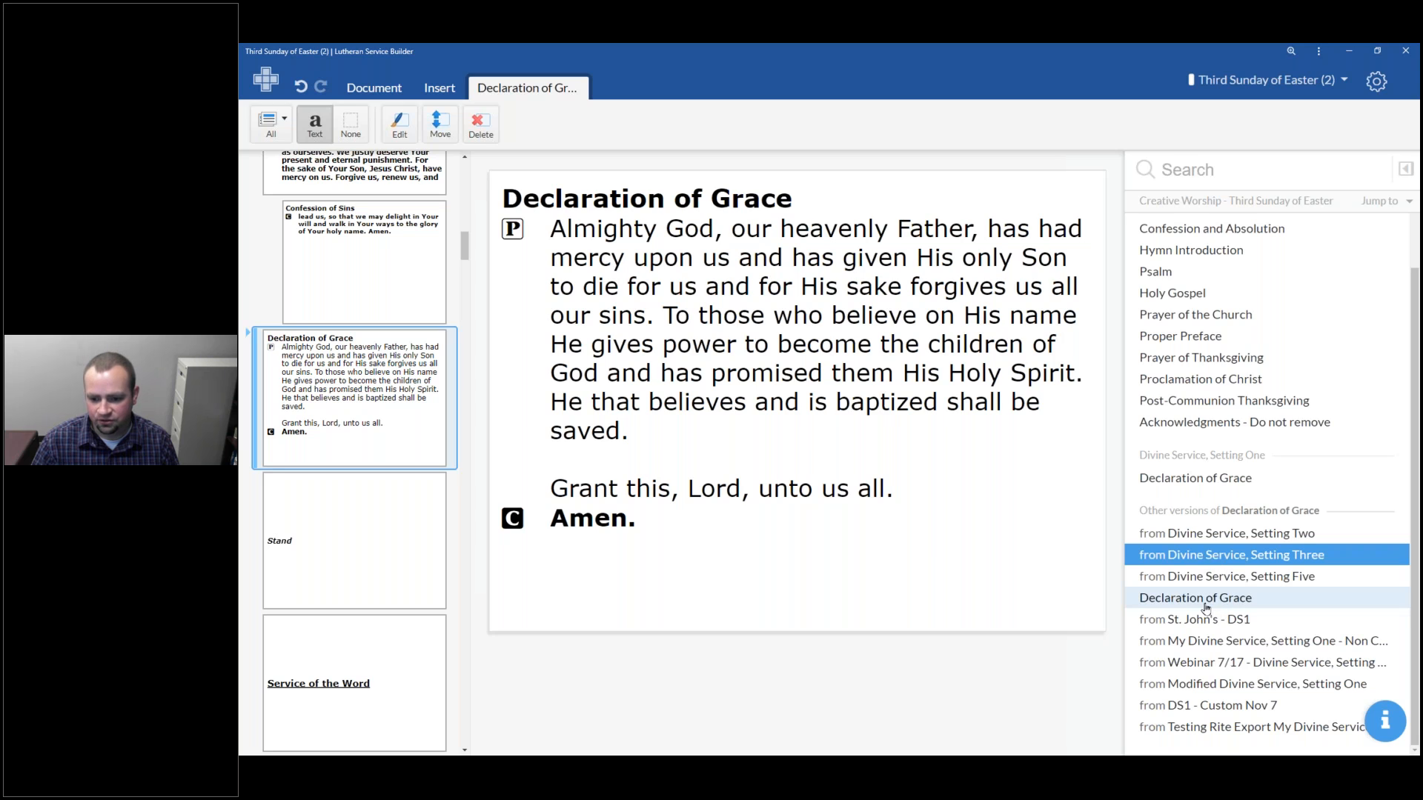
{"action": "left_click", "coordinate": [257, 350]}
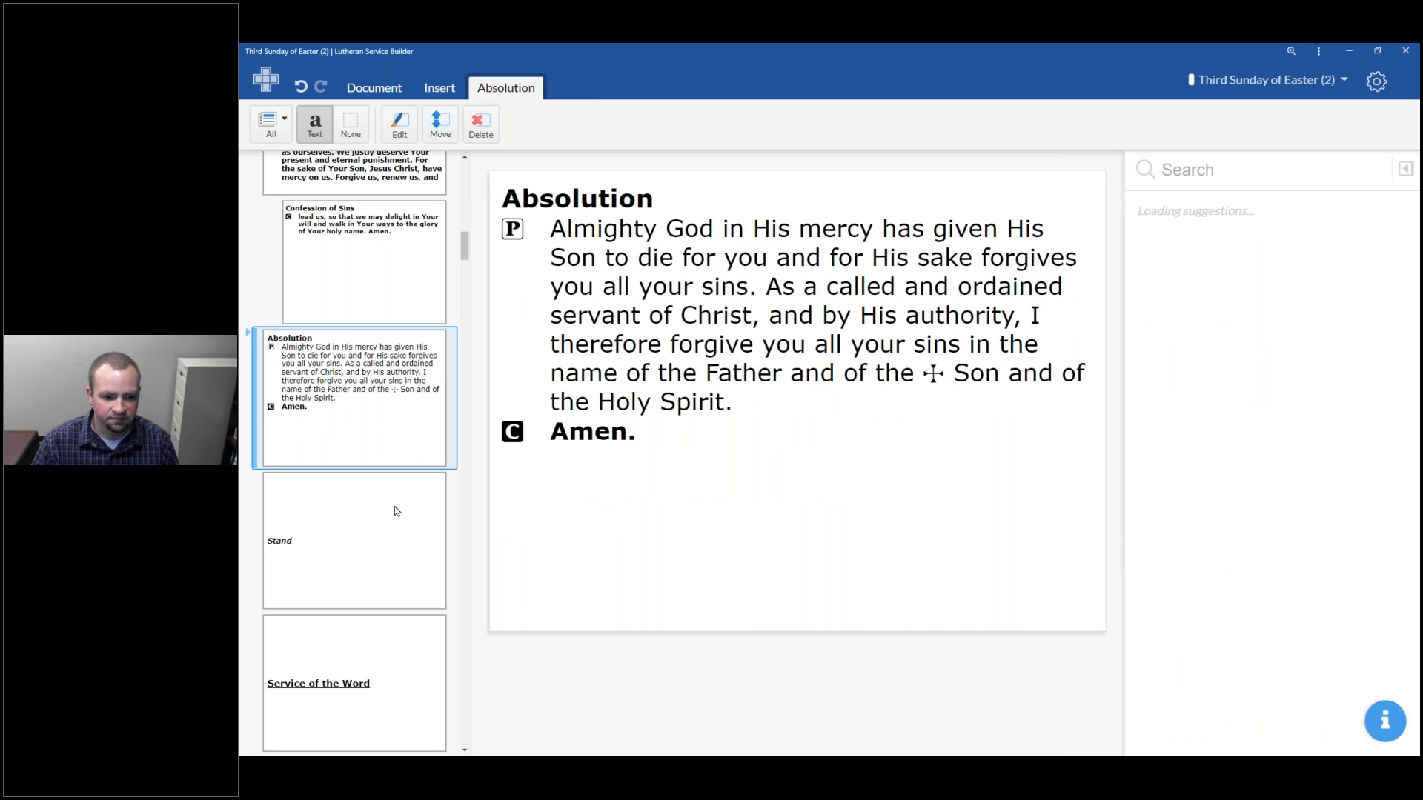
Examine the Introit slides after the Service of the Word heading and their title options
{"action": "scroll", "coordinate": [396, 511], "scroll_direction": "down", "scroll_amount": 3}
{"action": "scroll", "coordinate": [393, 397], "scroll_direction": "up", "scroll_amount": 1}
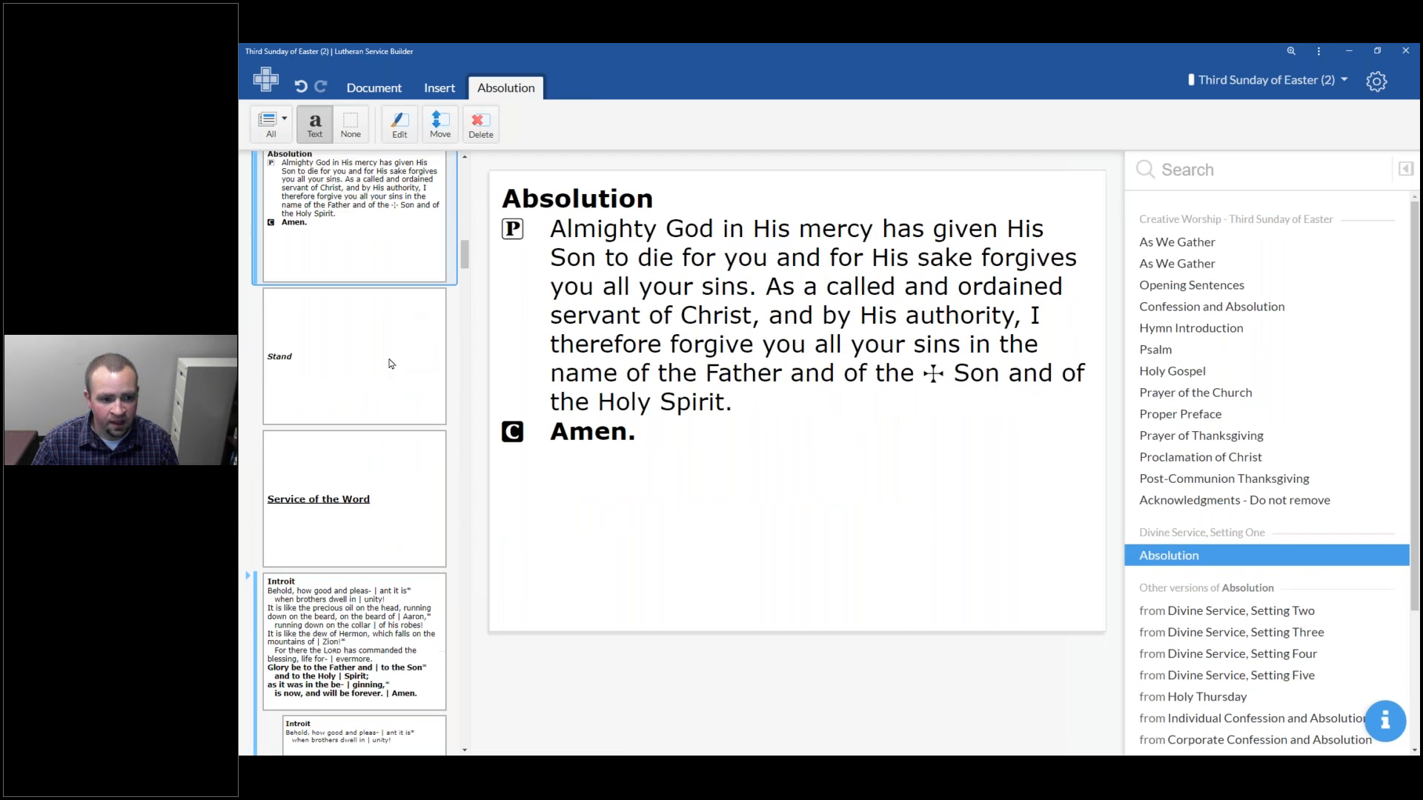
{"action": "left_click", "coordinate": [393, 486]}
{"action": "scroll", "coordinate": [370, 455], "scroll_direction": "down", "scroll_amount": 2}
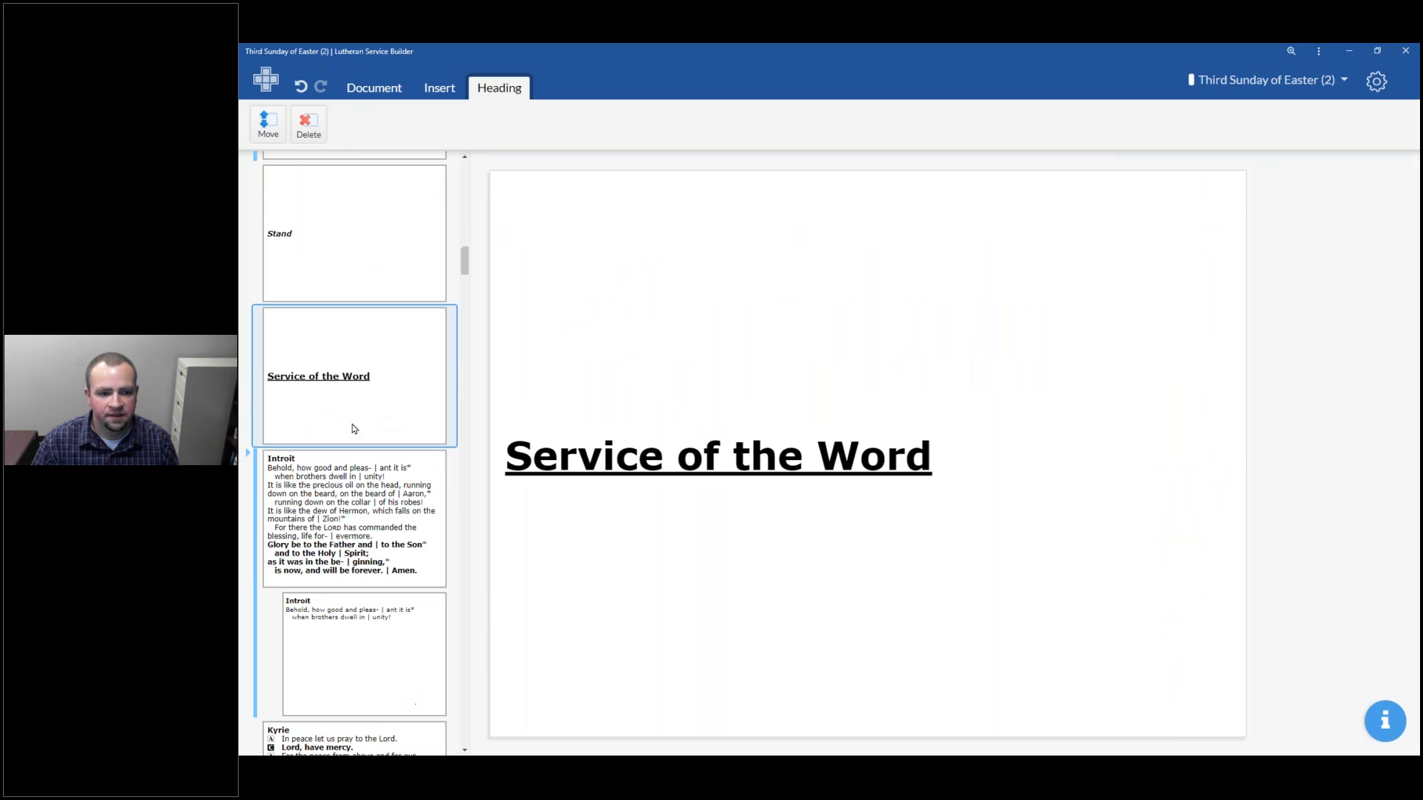
{"action": "left_click", "coordinate": [375, 492]}
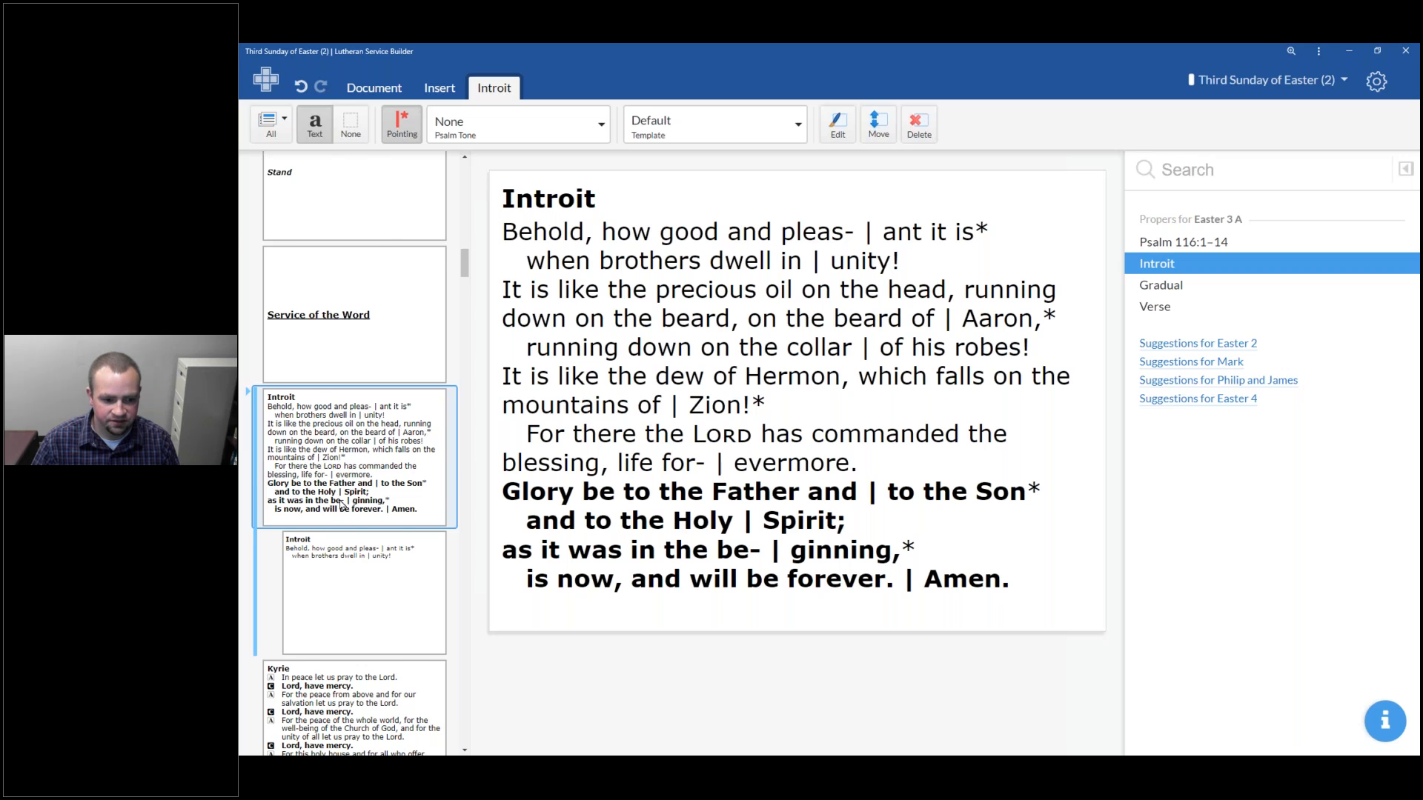
{"action": "scroll", "coordinate": [259, 470], "scroll_direction": "down", "scroll_amount": 2}
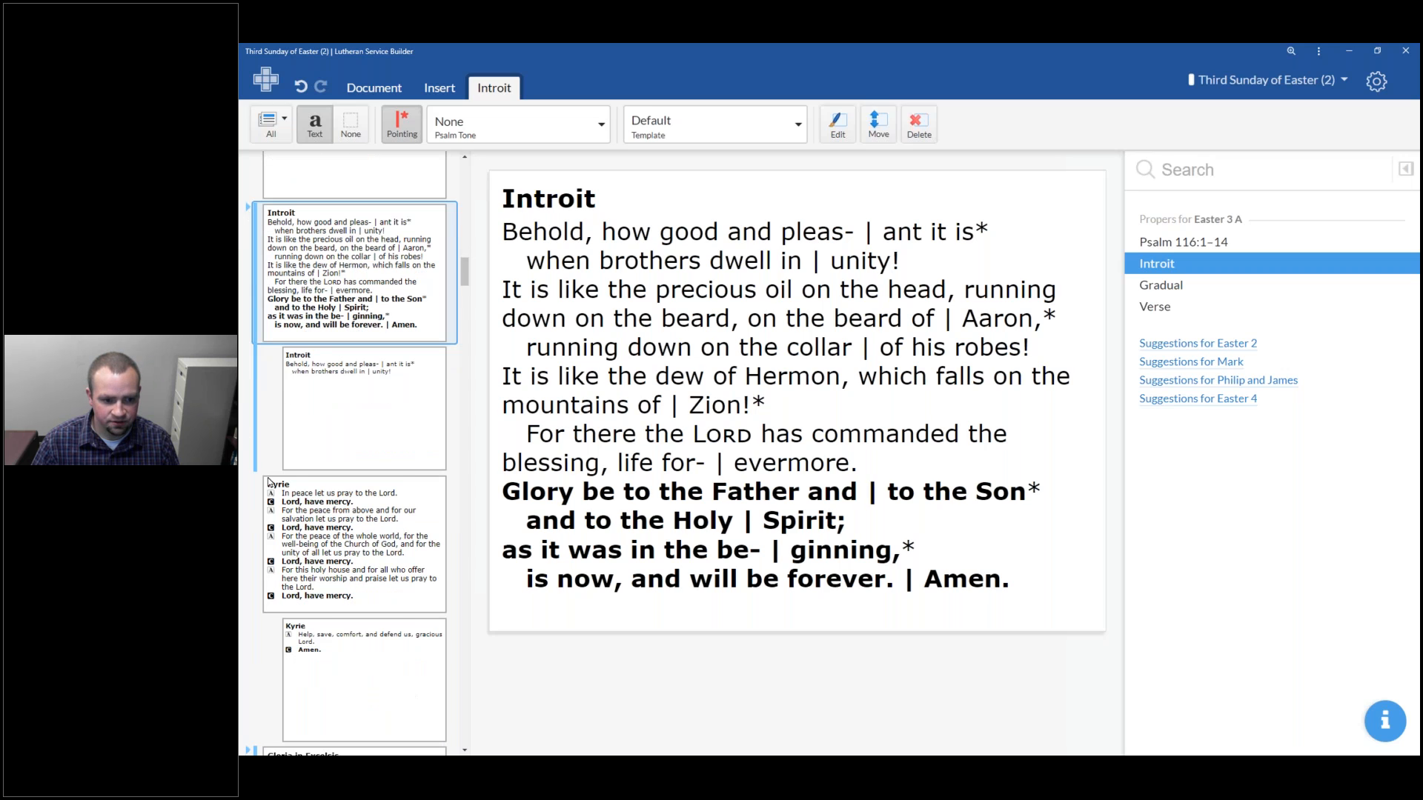
{"action": "scroll", "coordinate": [341, 543], "scroll_direction": "down", "scroll_amount": 5}
{"action": "scroll", "coordinate": [340, 543], "scroll_direction": "up", "scroll_amount": 6}
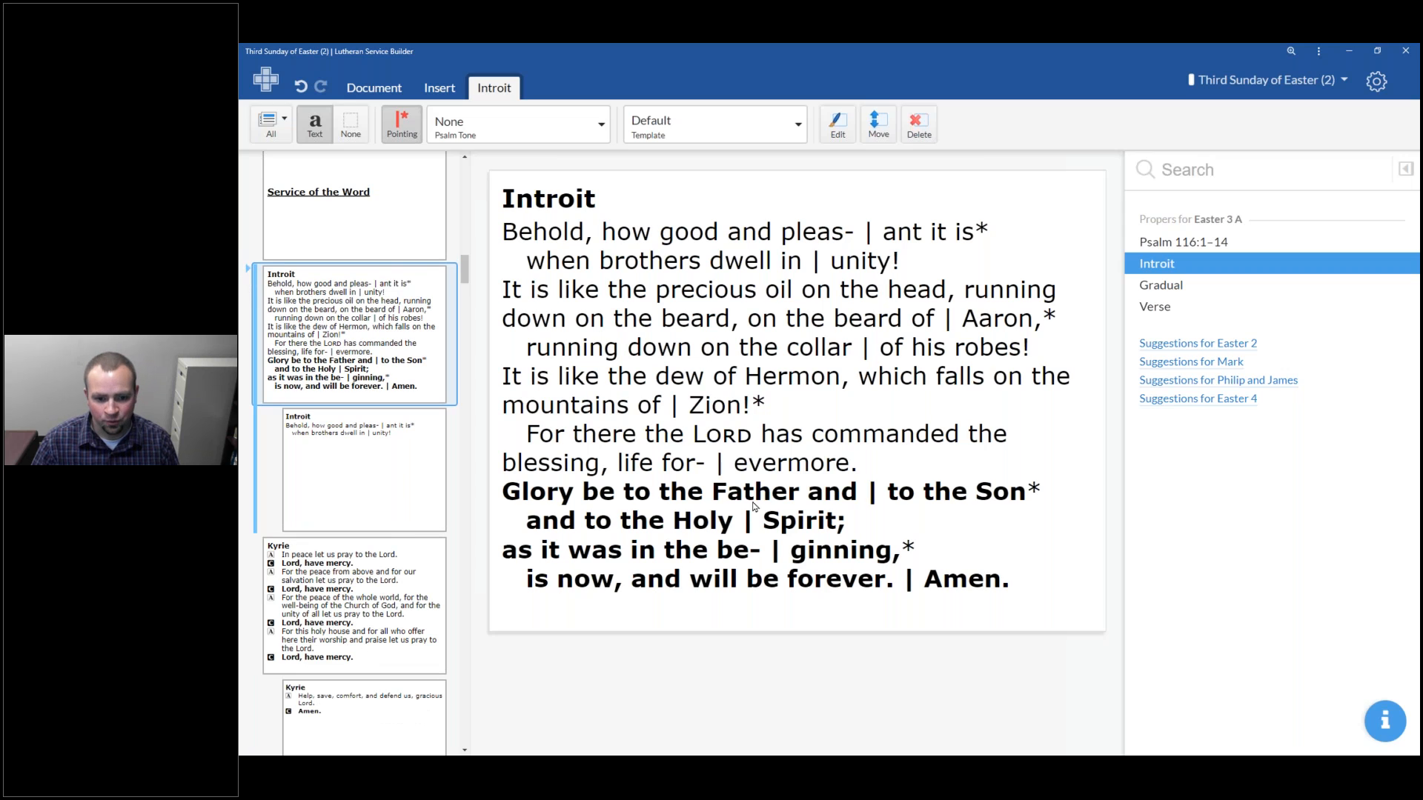
{"action": "left_click", "coordinate": [276, 123]}
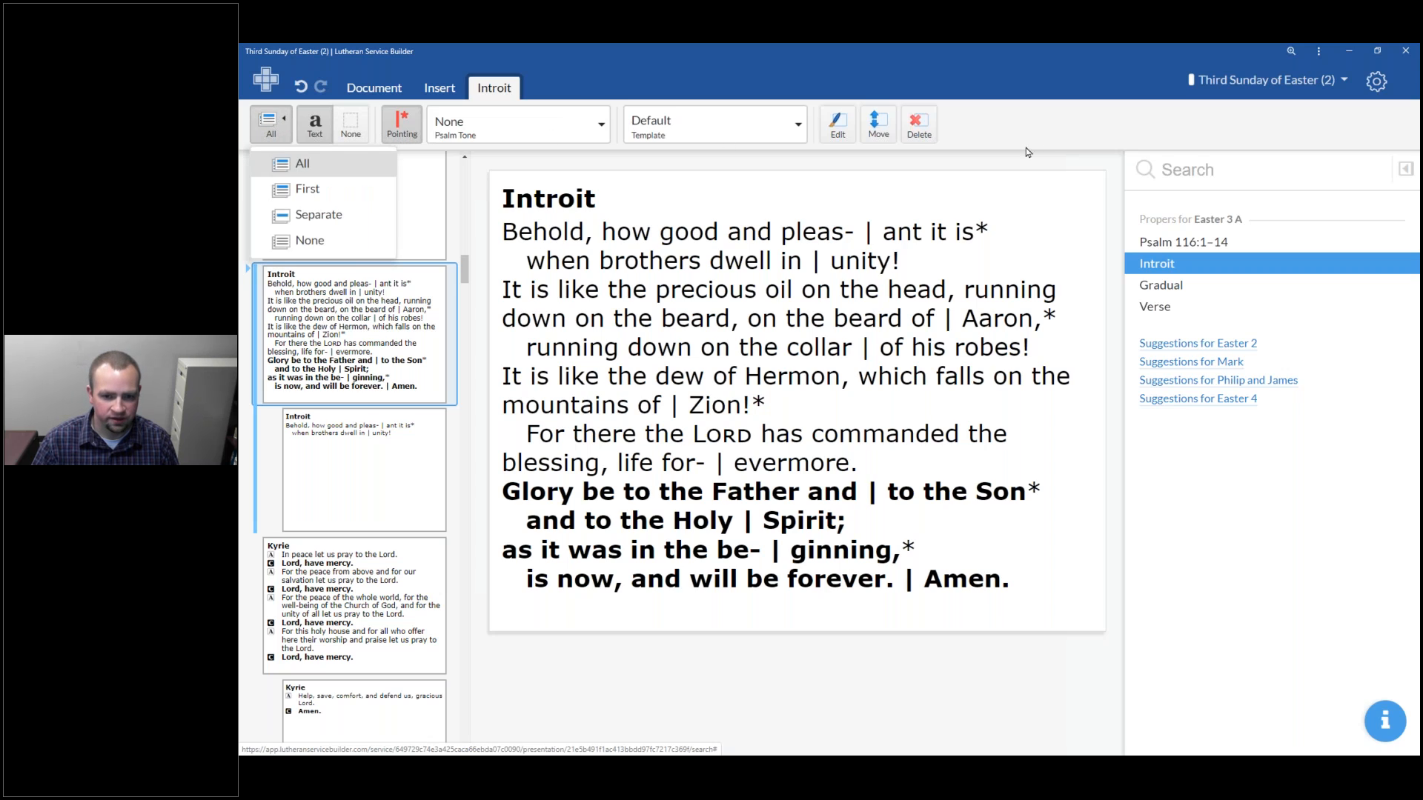
{"action": "left_click", "coordinate": [1048, 137]}
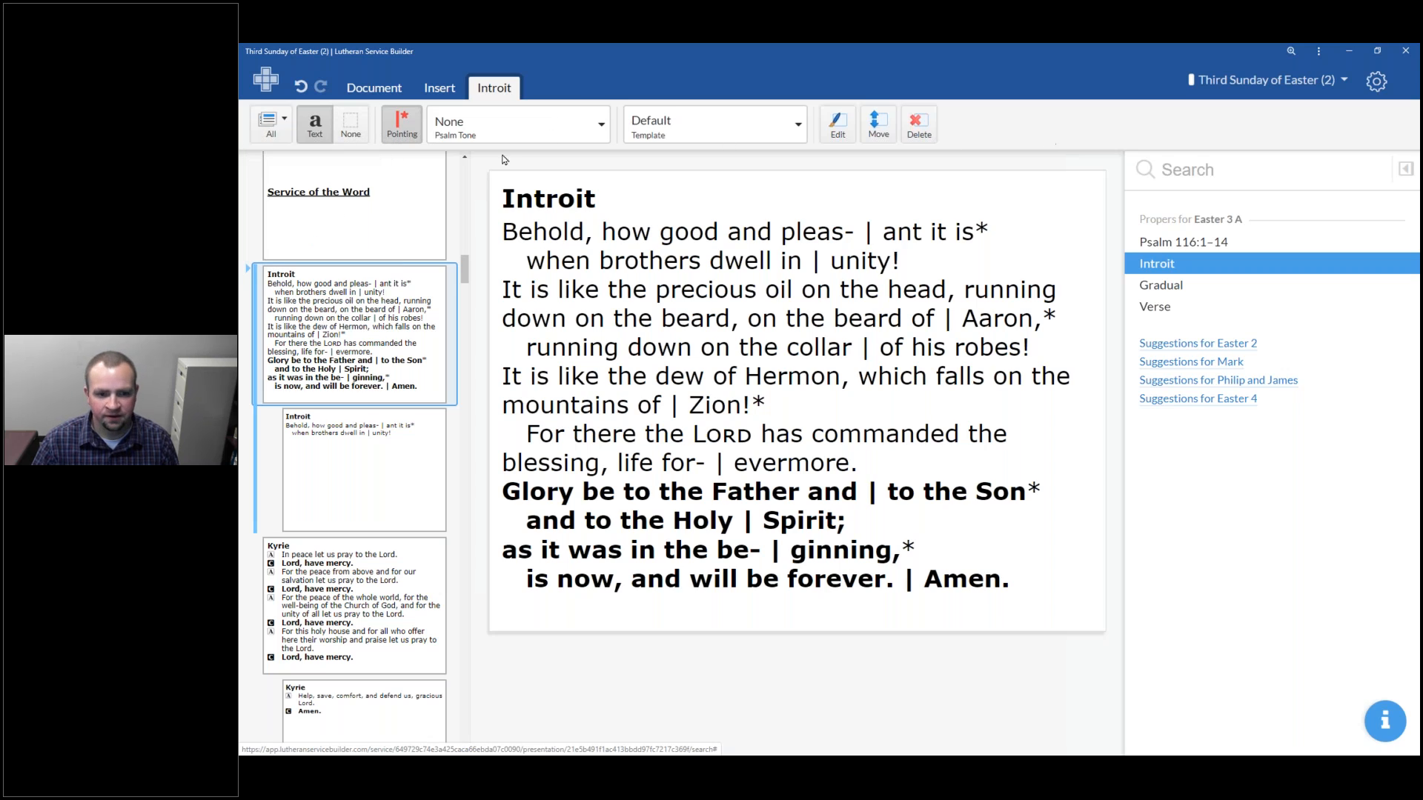
Apply psalm tone A to the Introit with pointing shown and review its two slides
{"action": "left_click", "coordinate": [408, 134]}
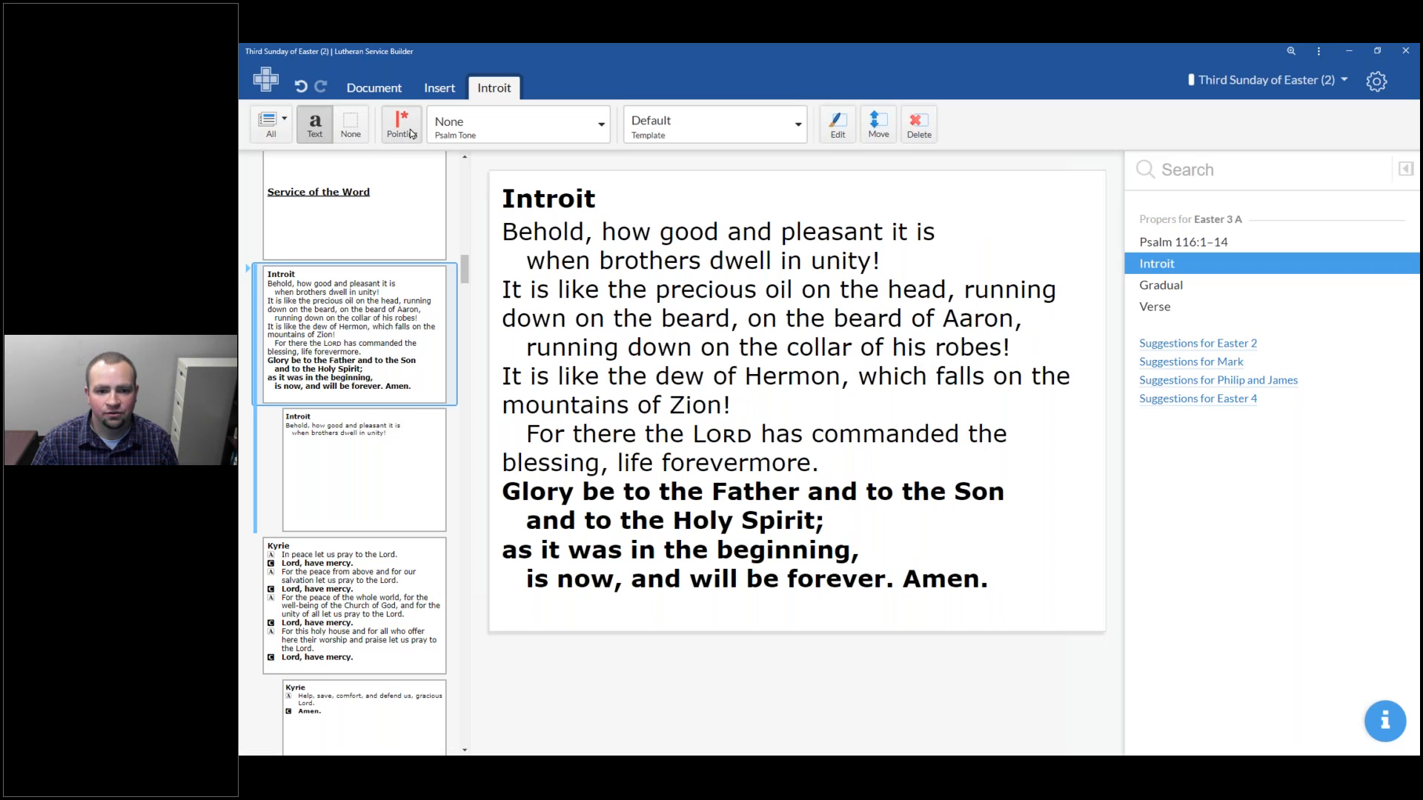
{"action": "left_click", "coordinate": [410, 134]}
{"action": "left_click", "coordinate": [513, 136]}
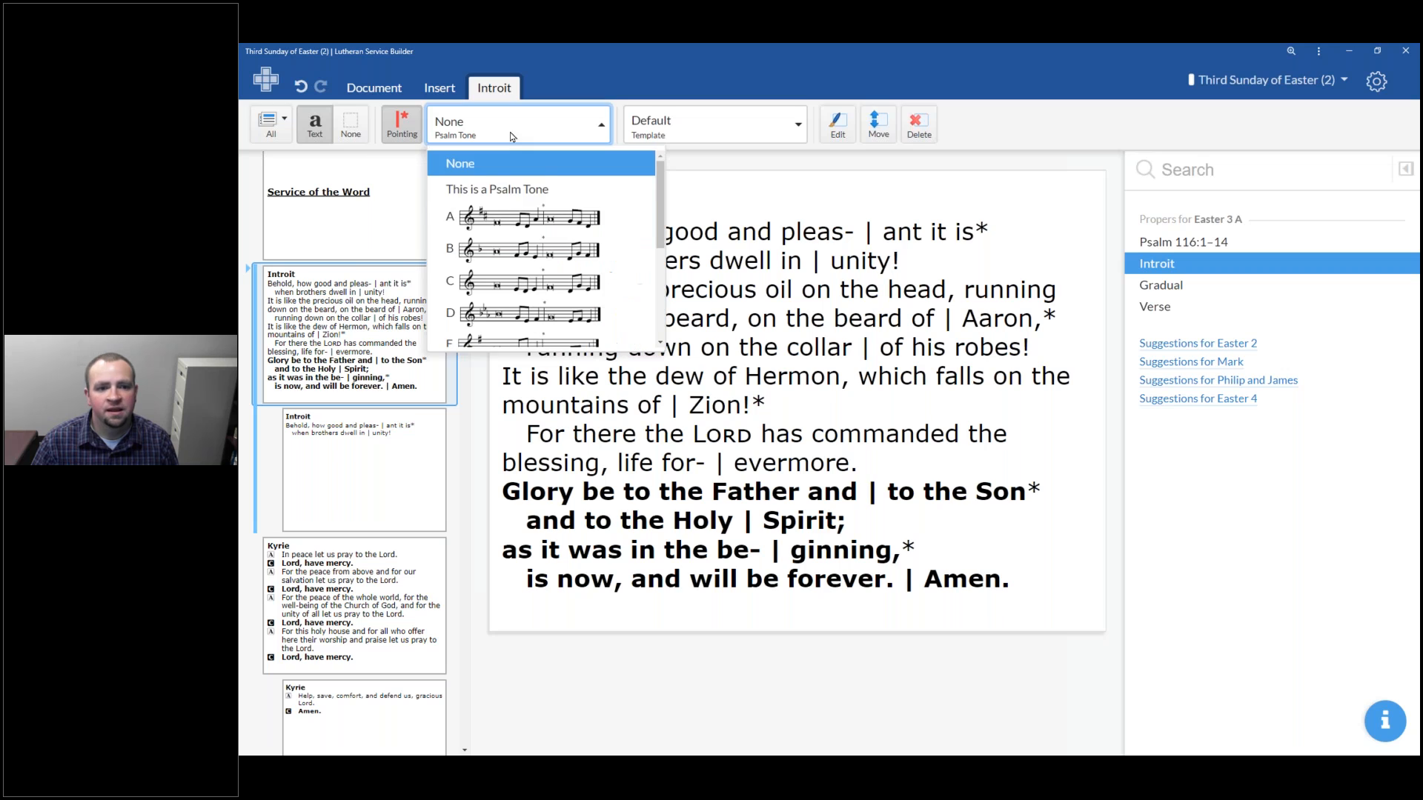
{"action": "left_click", "coordinate": [508, 211]}
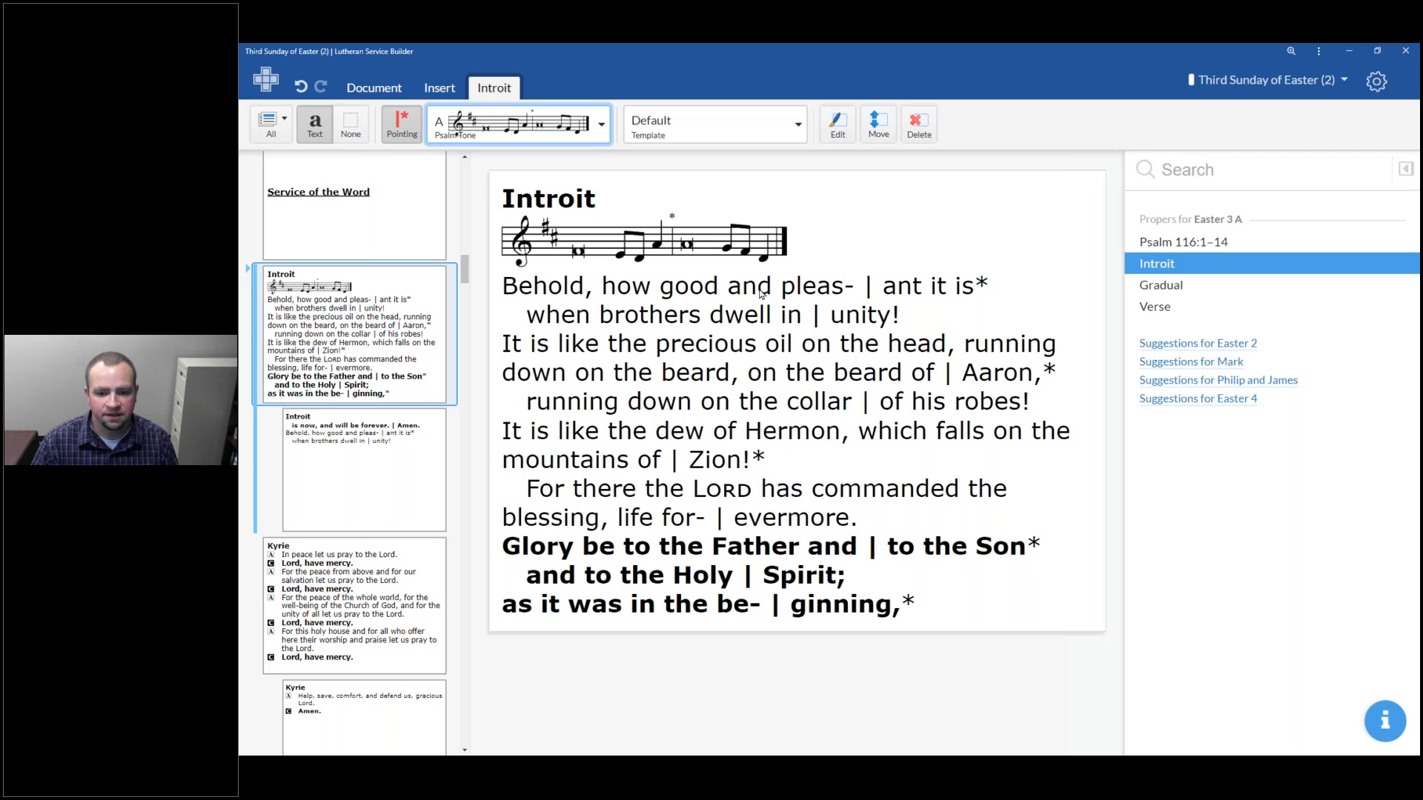
{"action": "left_click", "coordinate": [390, 450]}
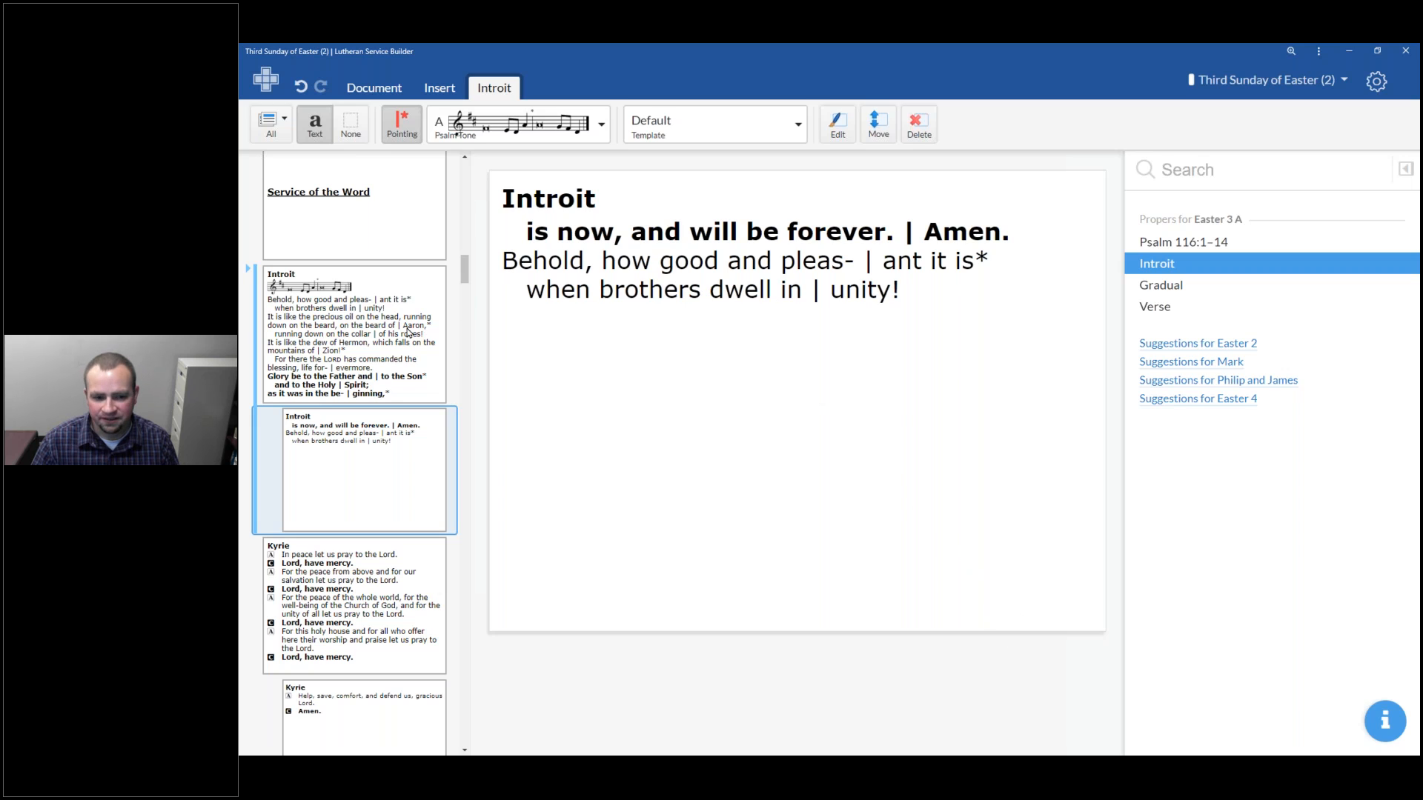
{"action": "left_click", "coordinate": [376, 388]}
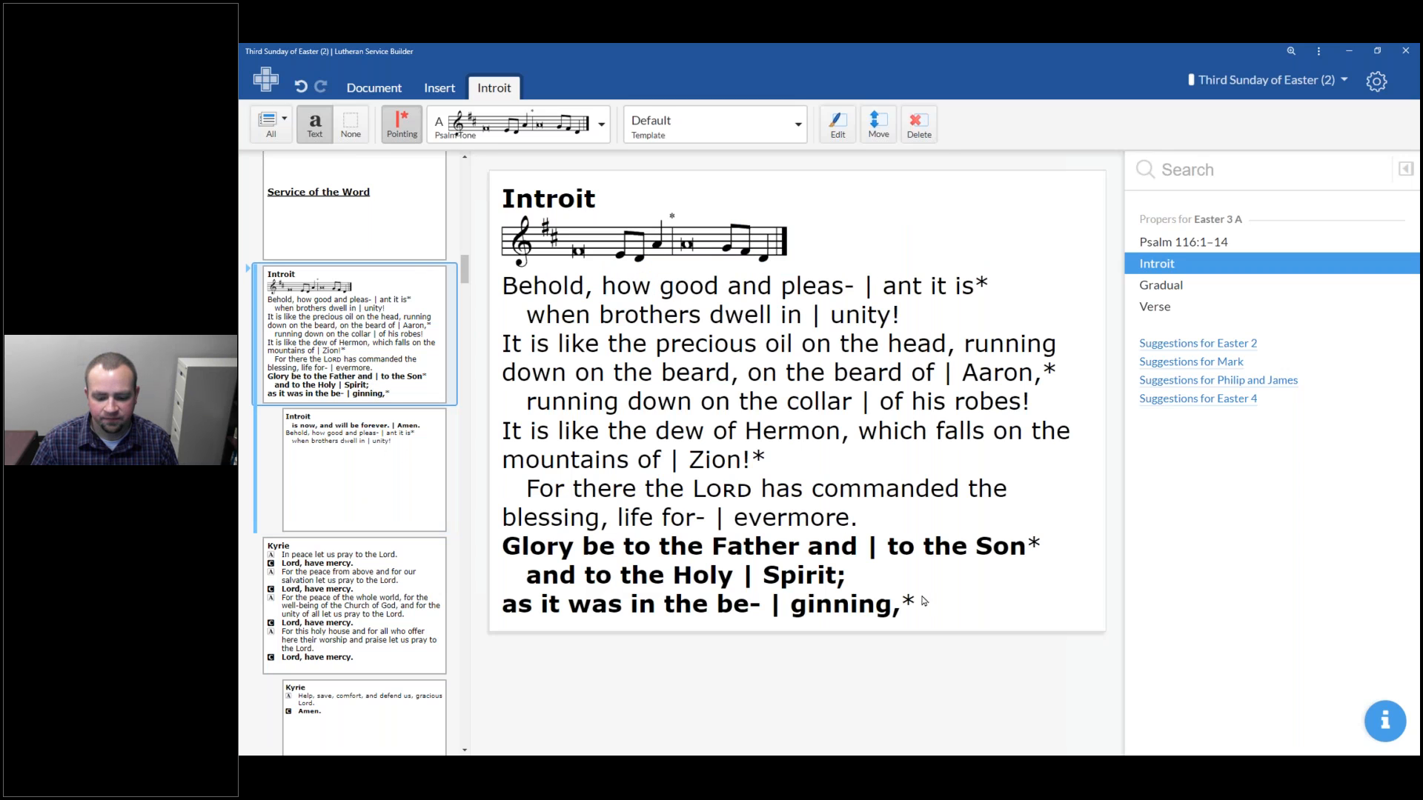
Try the Congregation template on the Introit, then revert it to Default
{"action": "left_click", "coordinate": [664, 141]}
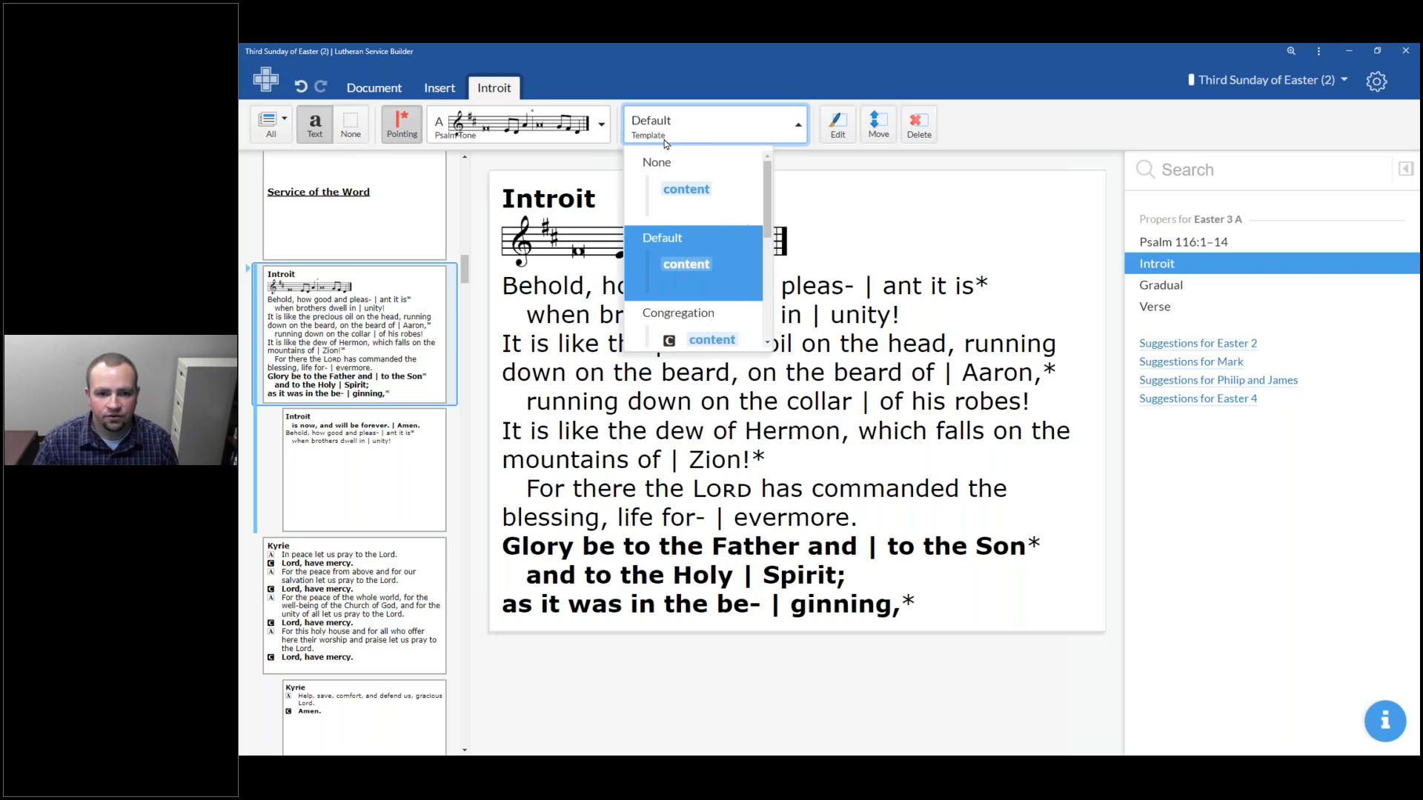
{"action": "scroll", "coordinate": [697, 289], "scroll_direction": "down", "scroll_amount": 3}
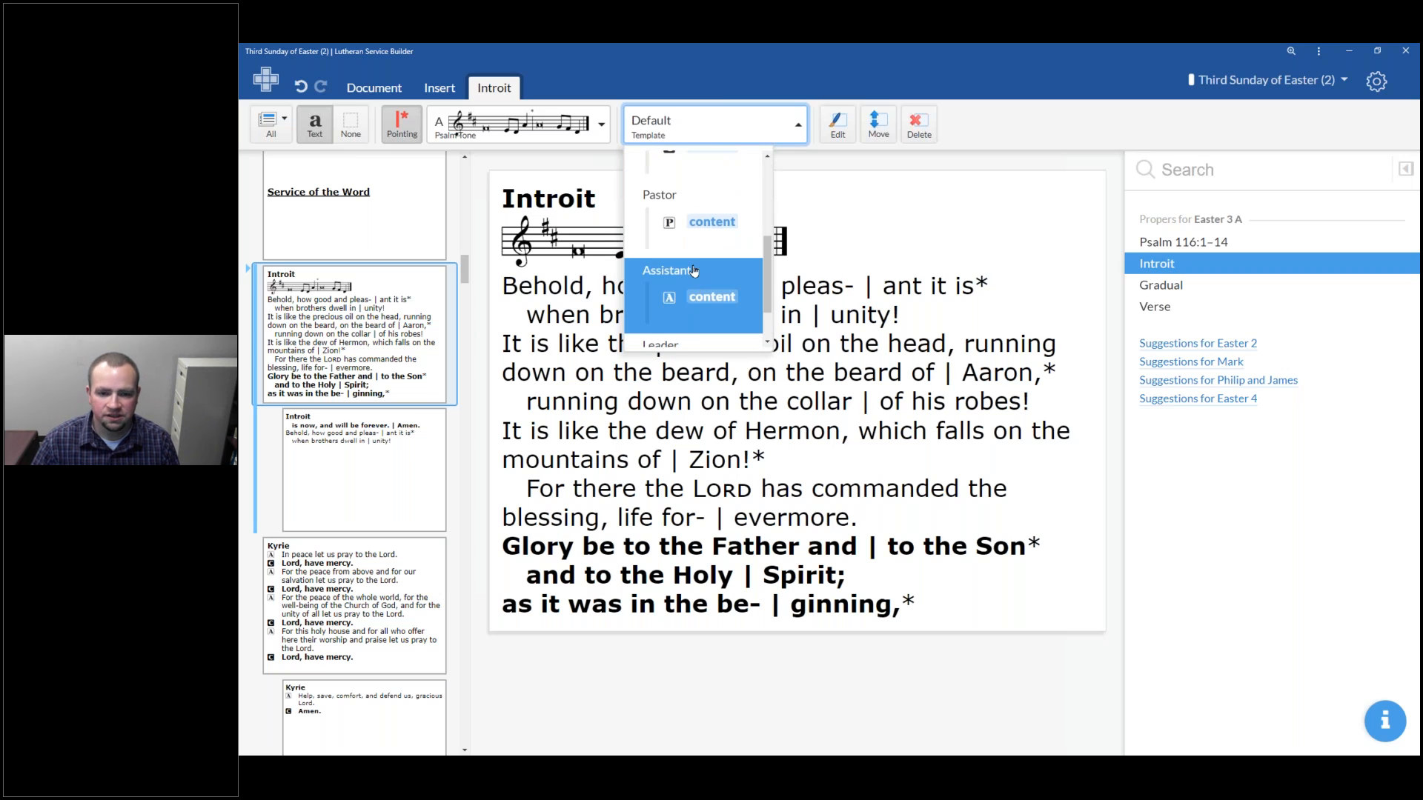
{"action": "scroll", "coordinate": [695, 289], "scroll_direction": "up", "scroll_amount": 3}
{"action": "scroll", "coordinate": [702, 237], "scroll_direction": "down", "scroll_amount": 3}
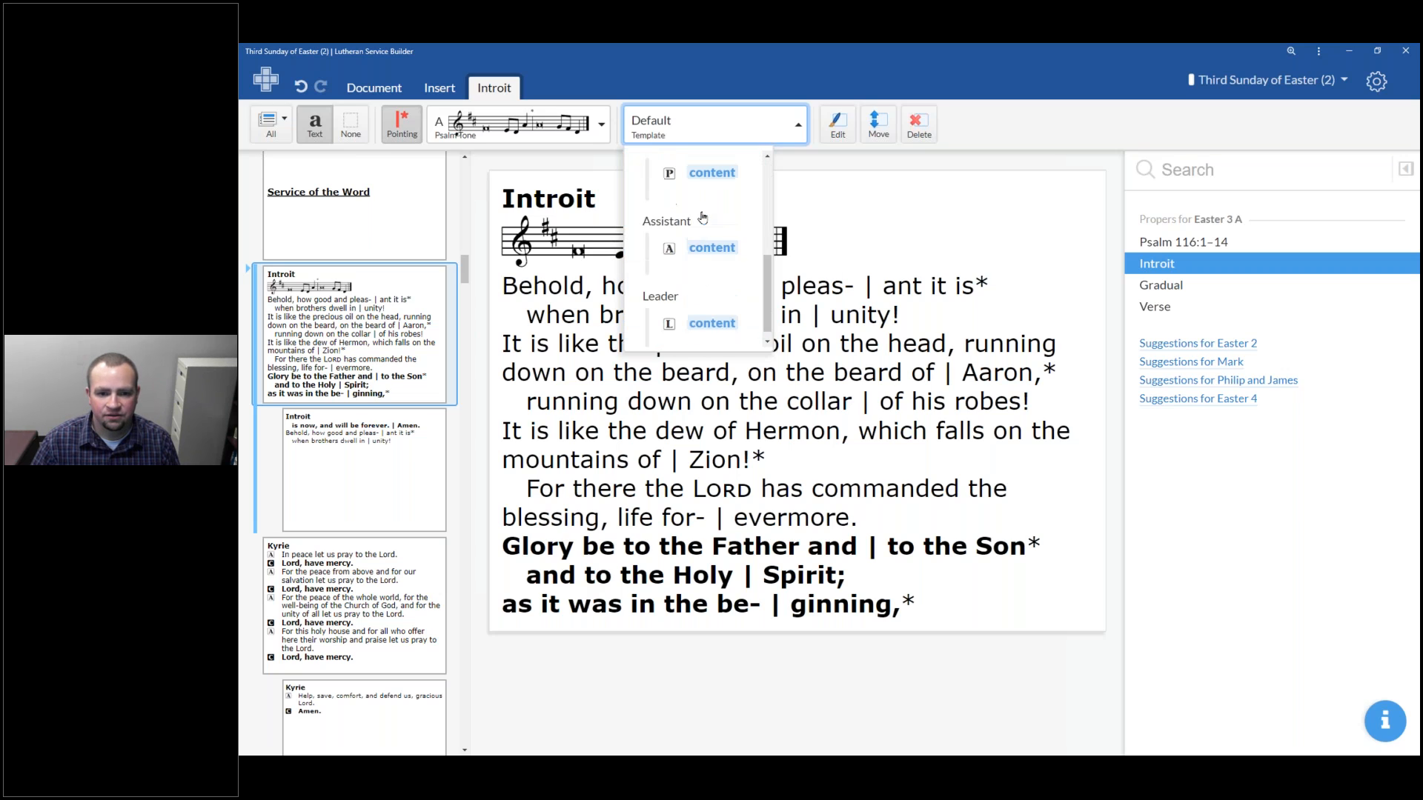
{"action": "scroll", "coordinate": [698, 280], "scroll_direction": "up", "scroll_amount": 2}
{"action": "scroll", "coordinate": [699, 280], "scroll_direction": "down", "scroll_amount": 2}
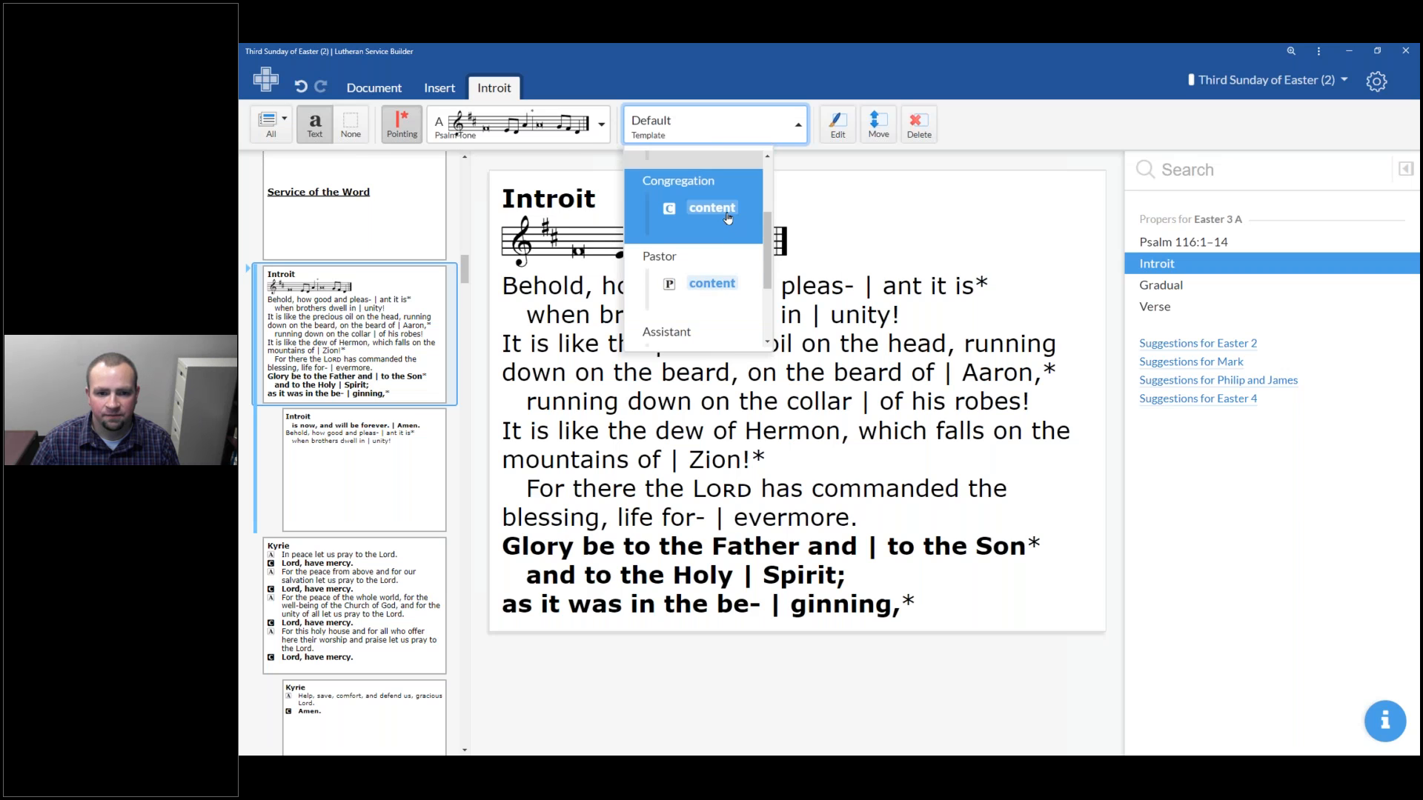
{"action": "left_click", "coordinate": [729, 217]}
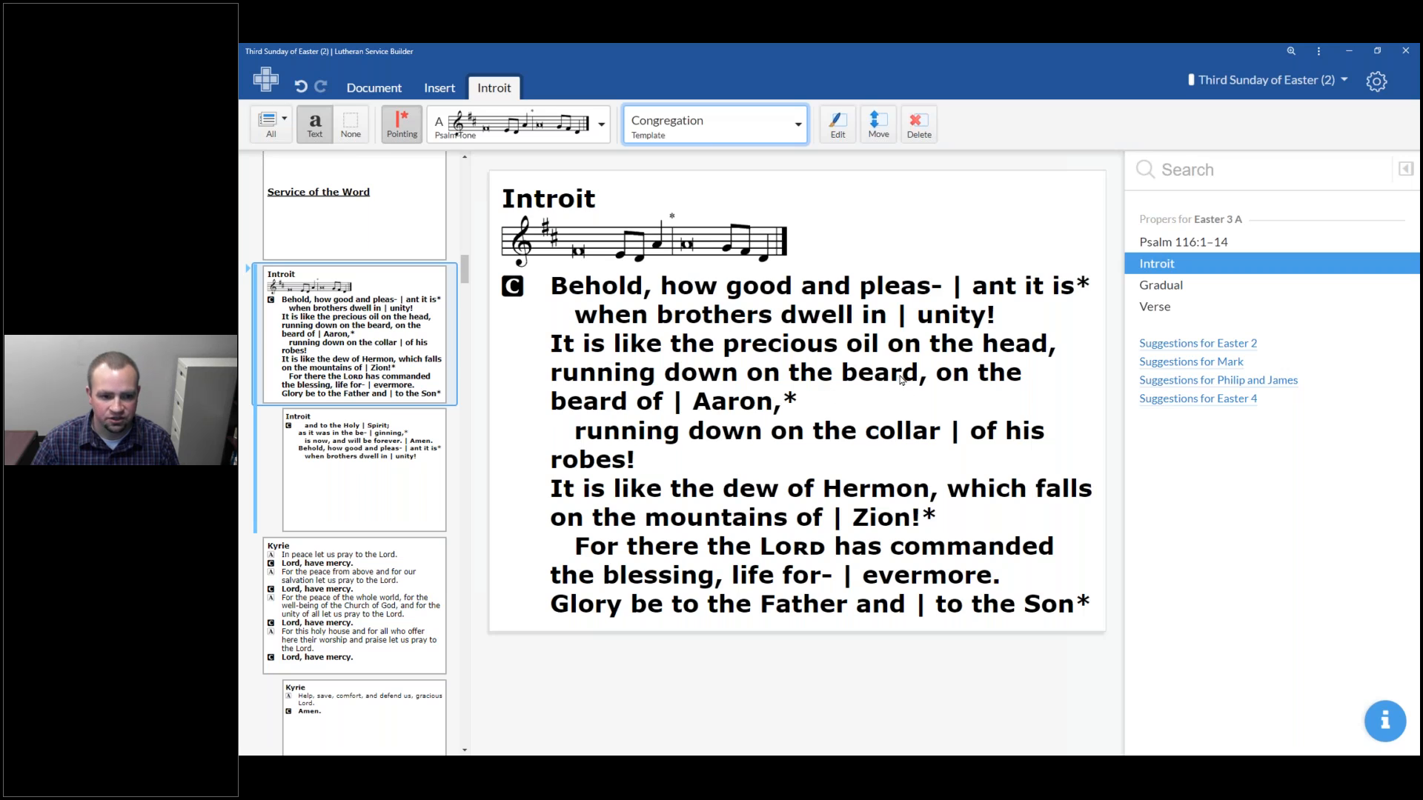
{"action": "left_click", "coordinate": [735, 141]}
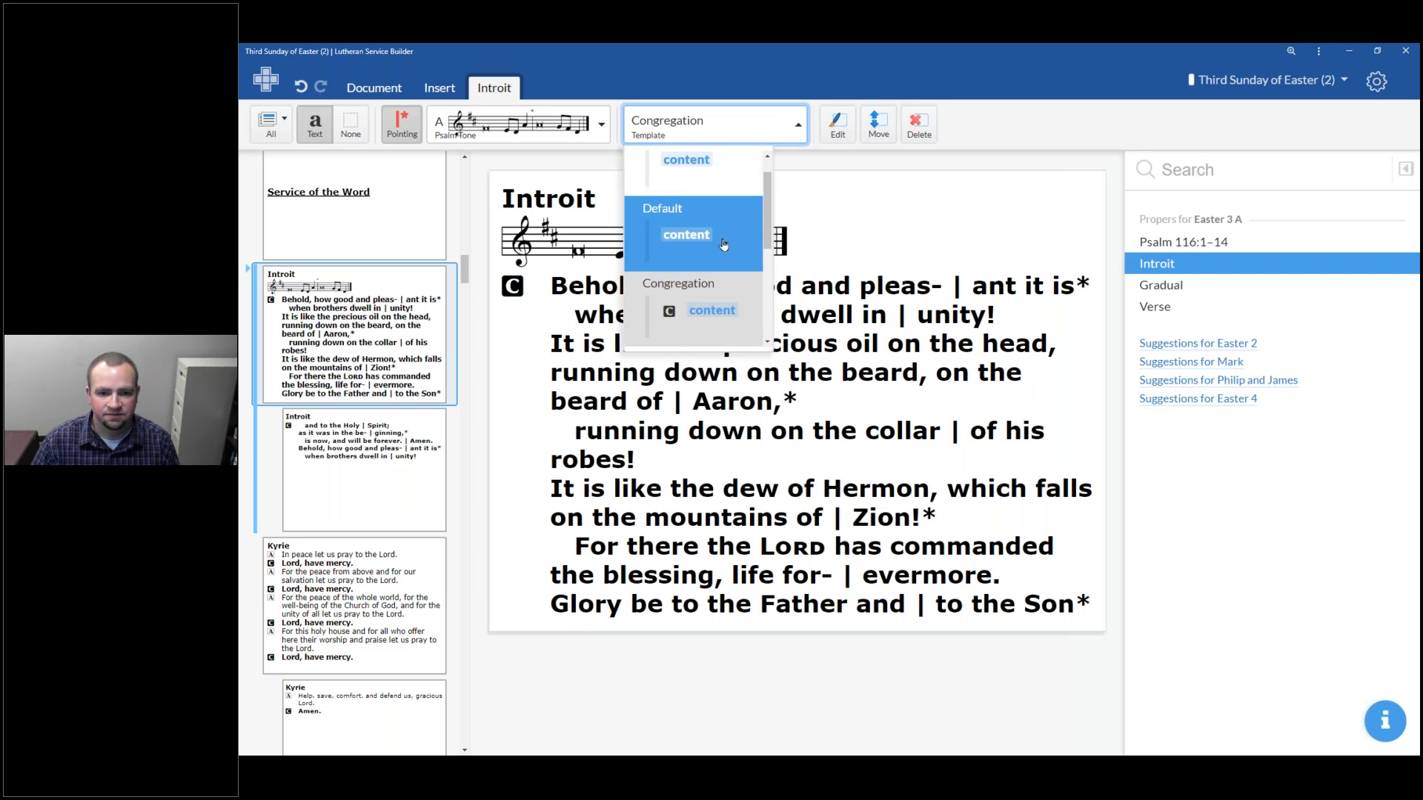
{"action": "left_click", "coordinate": [718, 274]}
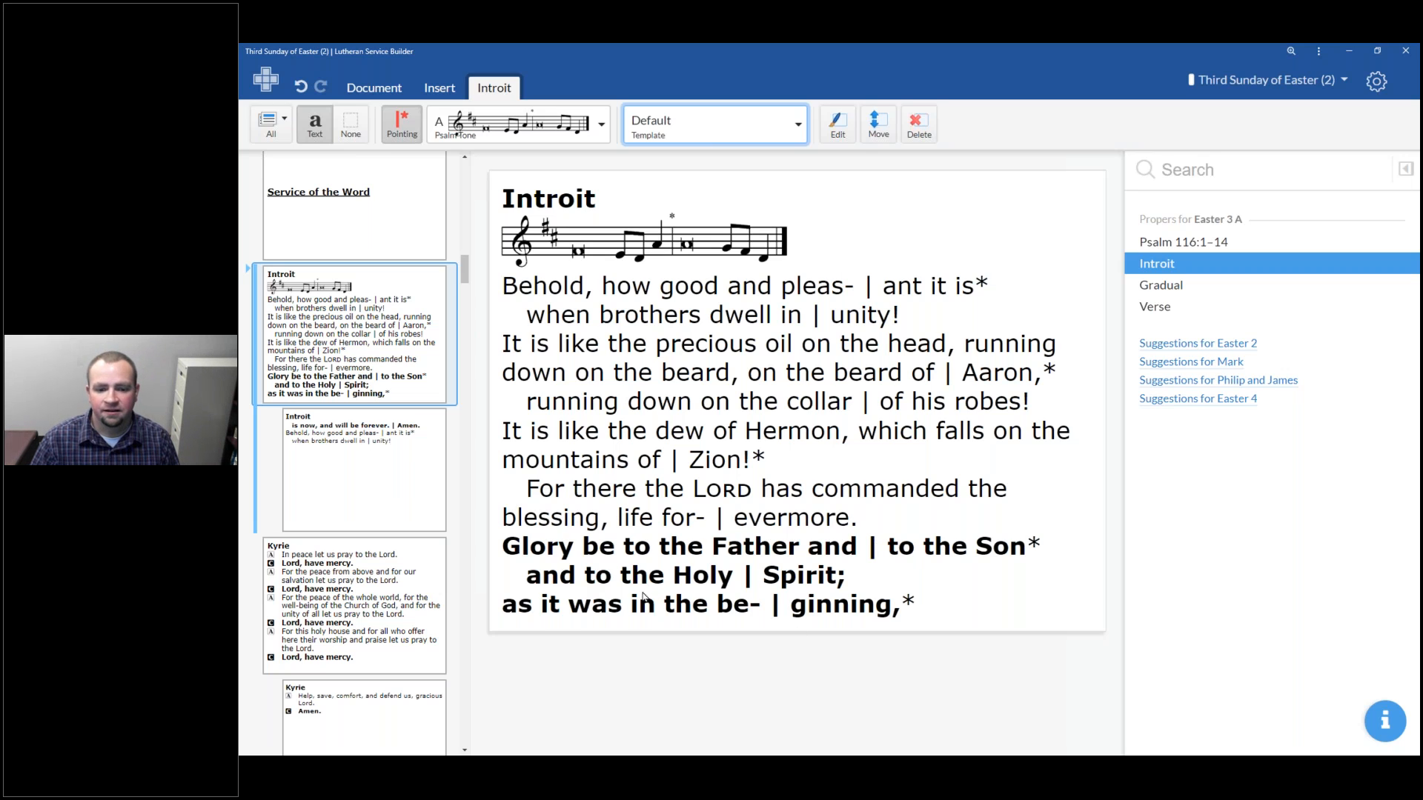
Expand and collapse the Introit's alternative Psalm 116 slides
{"action": "left_click", "coordinate": [248, 269]}
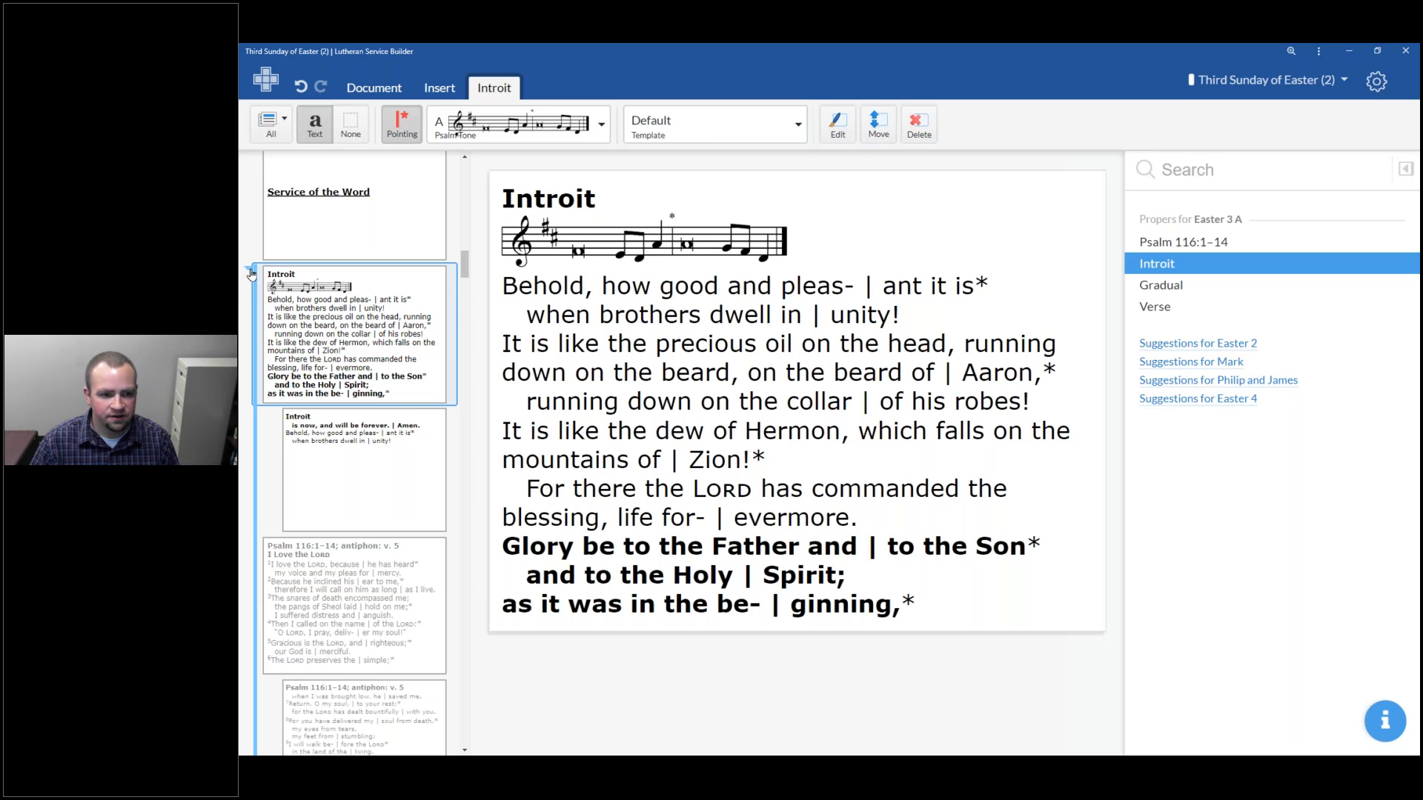
{"action": "left_click", "coordinate": [255, 277]}
{"action": "scroll", "coordinate": [383, 401], "scroll_direction": "down", "scroll_amount": 3}
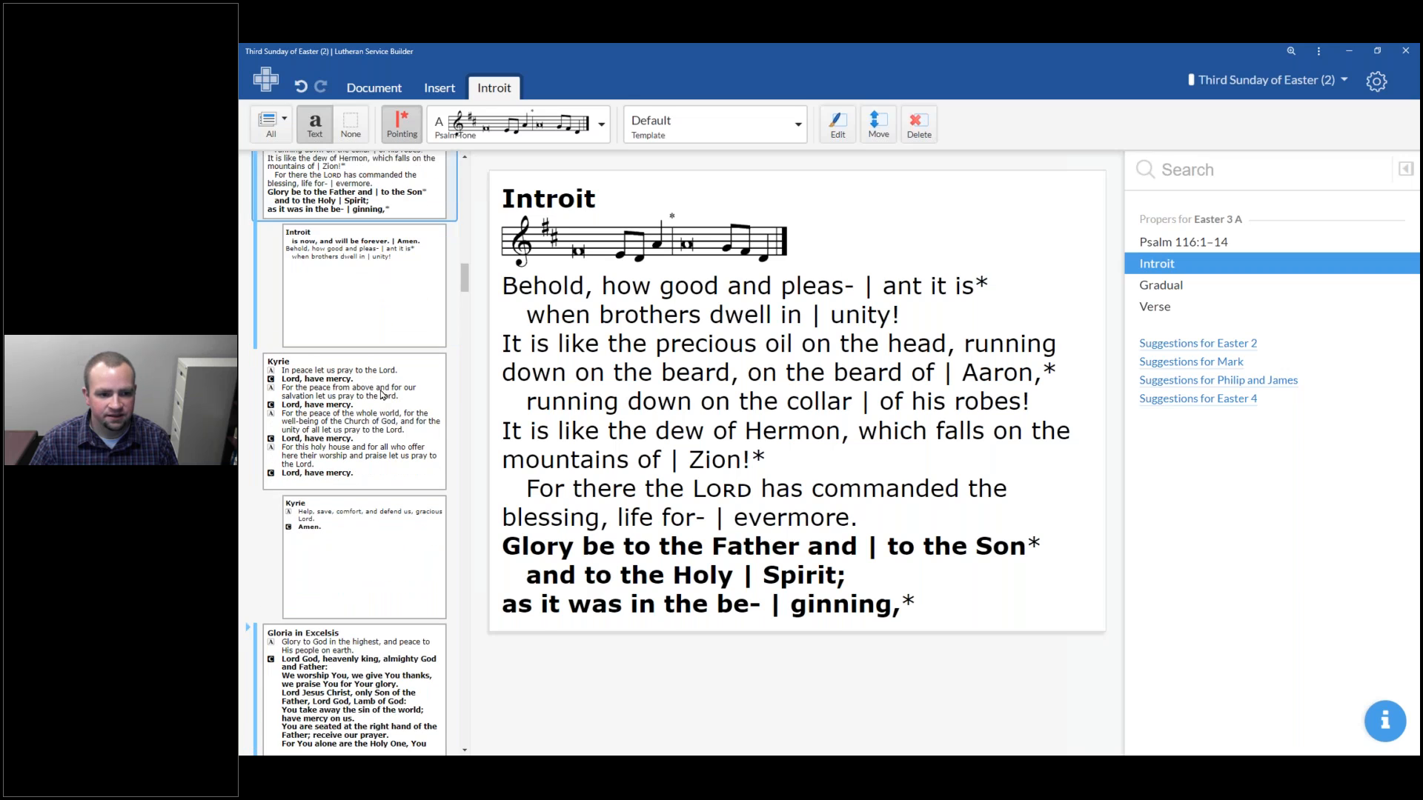
Preview the Kyrie as Melody, Text/Melody and Melody, then return it to Text
{"action": "left_click", "coordinate": [380, 416]}
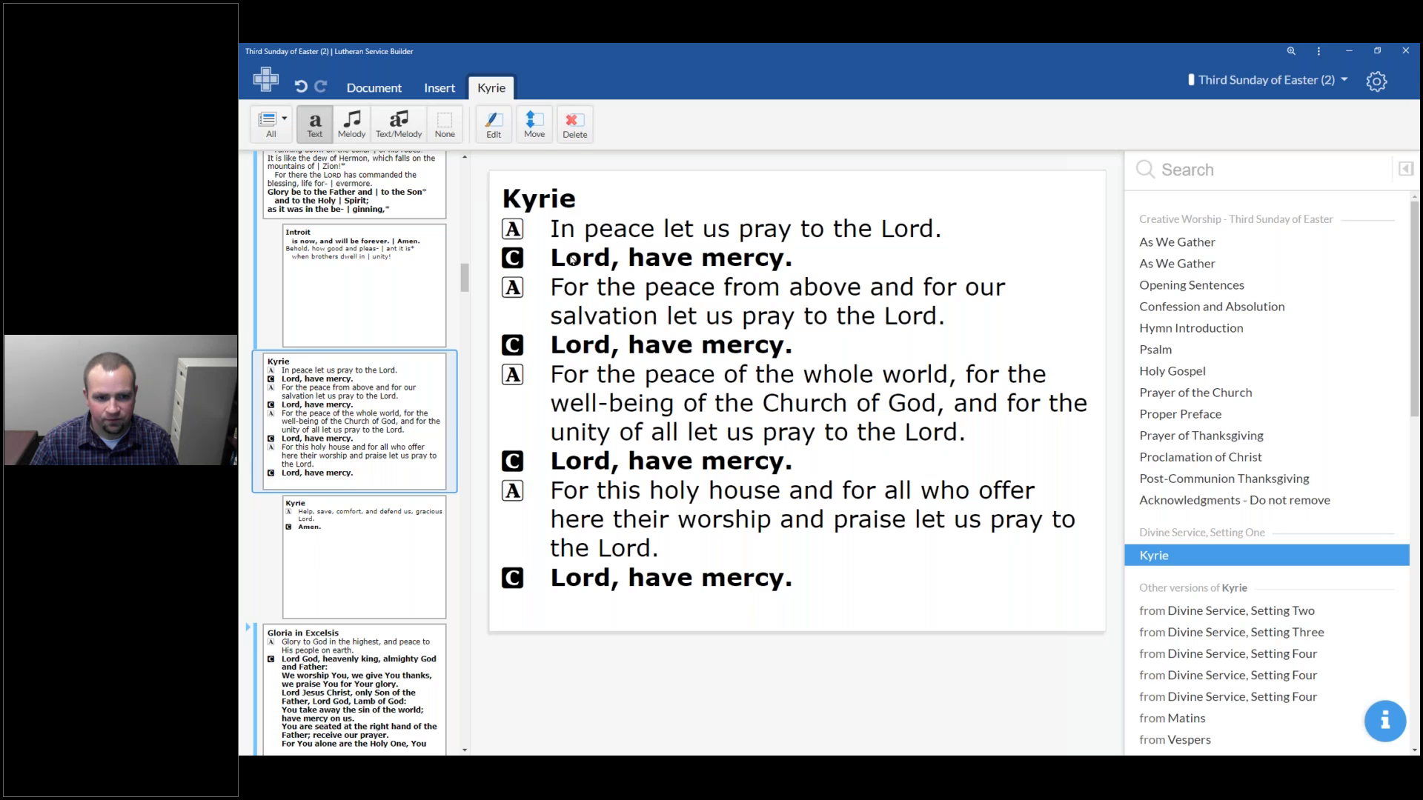
{"action": "left_click", "coordinate": [351, 138]}
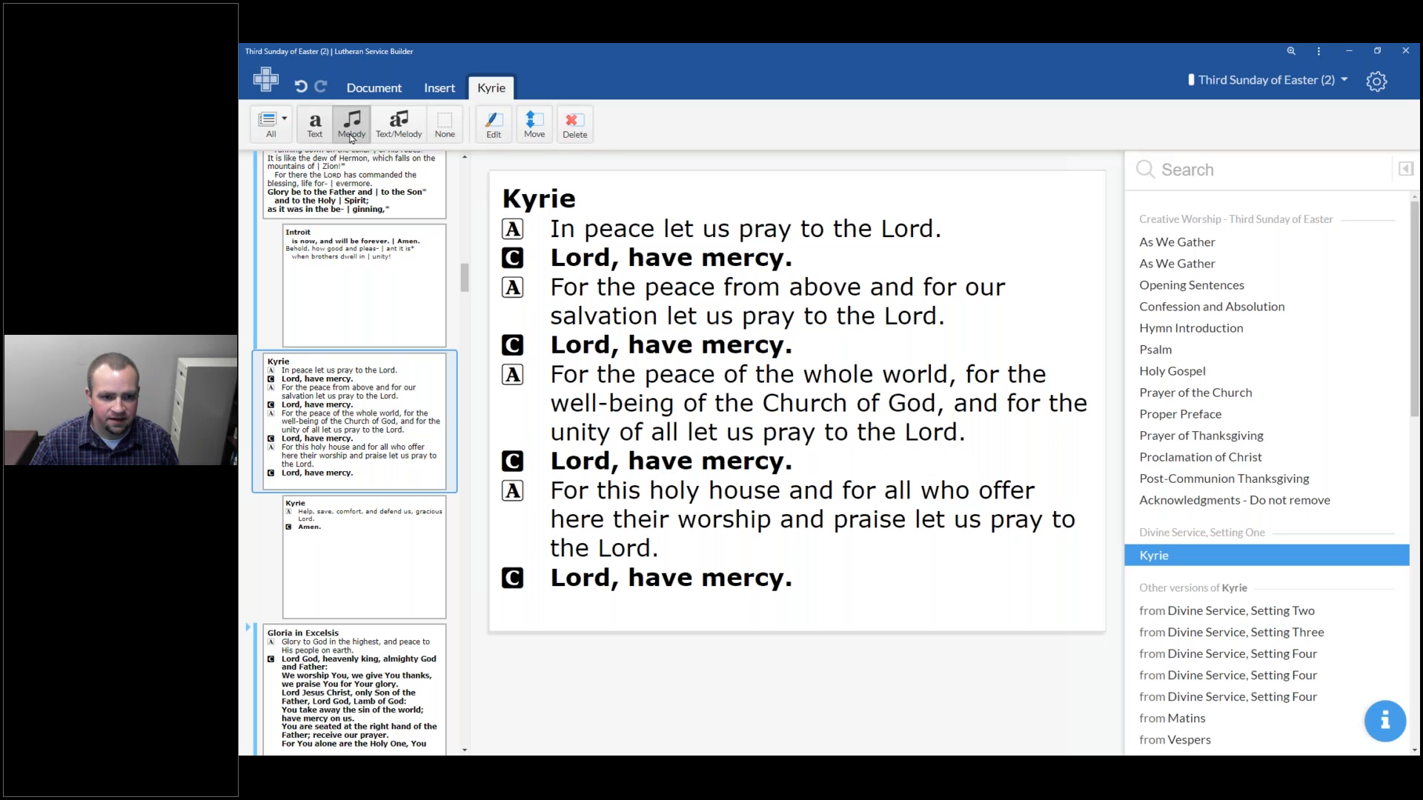
{"action": "left_click", "coordinate": [400, 137]}
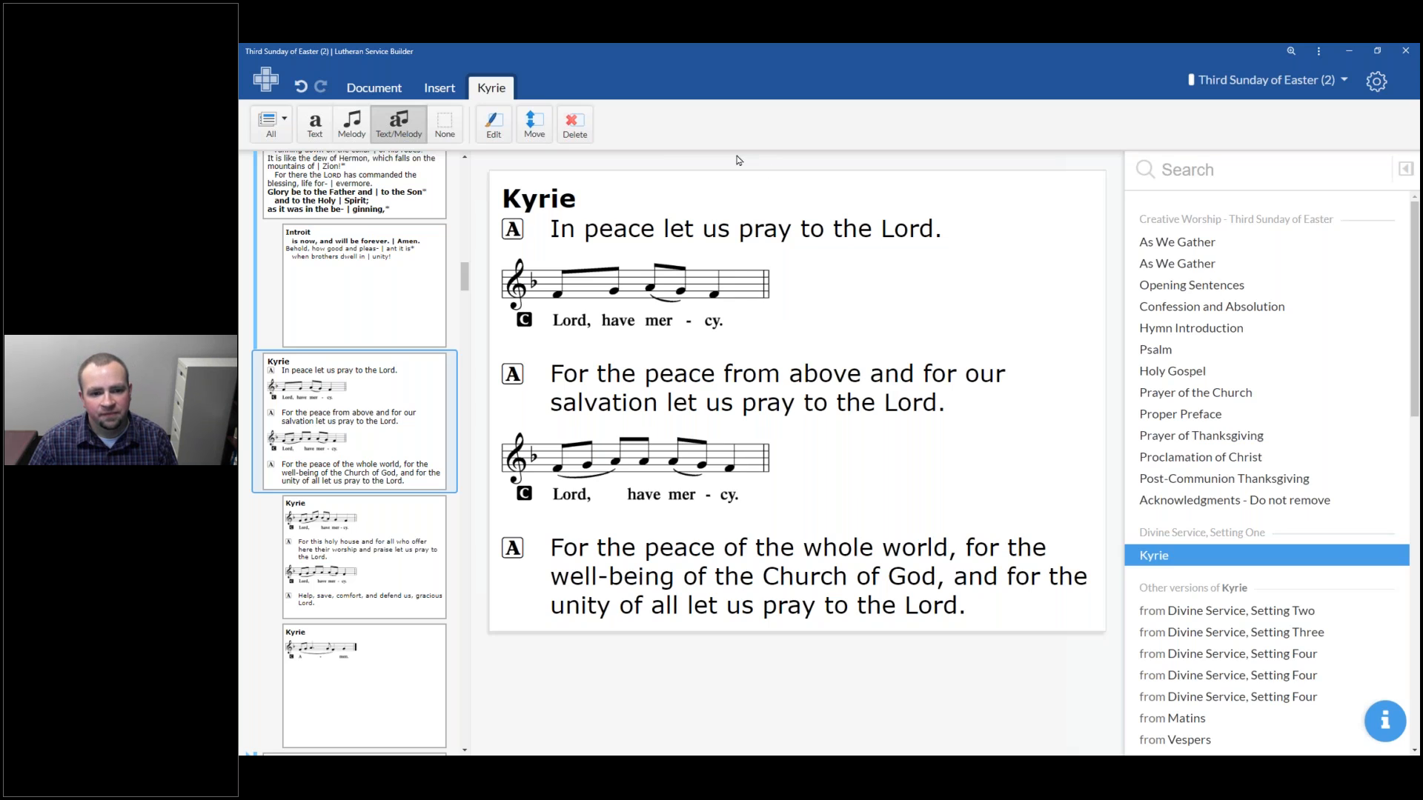
{"action": "left_click", "coordinate": [366, 120]}
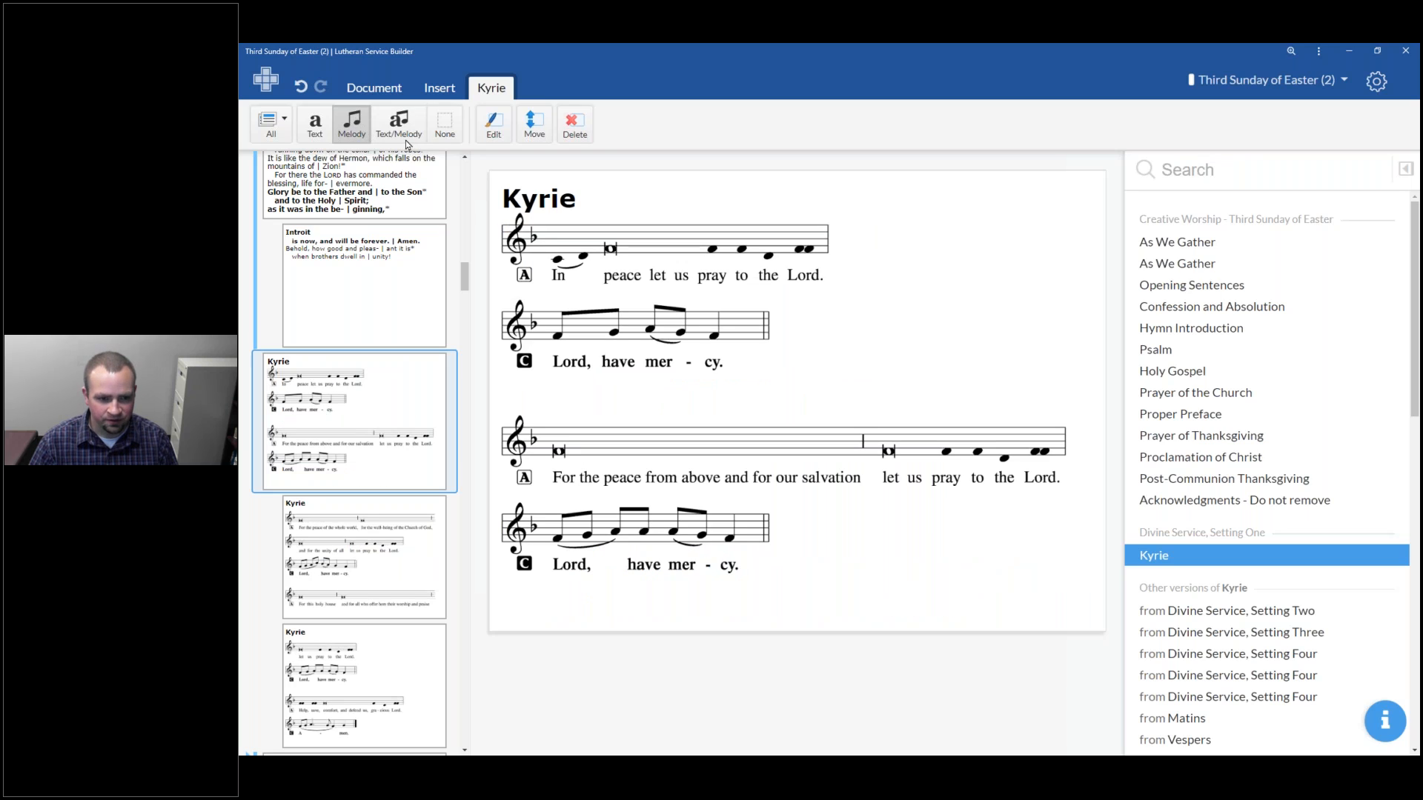
{"action": "left_click", "coordinate": [315, 120]}
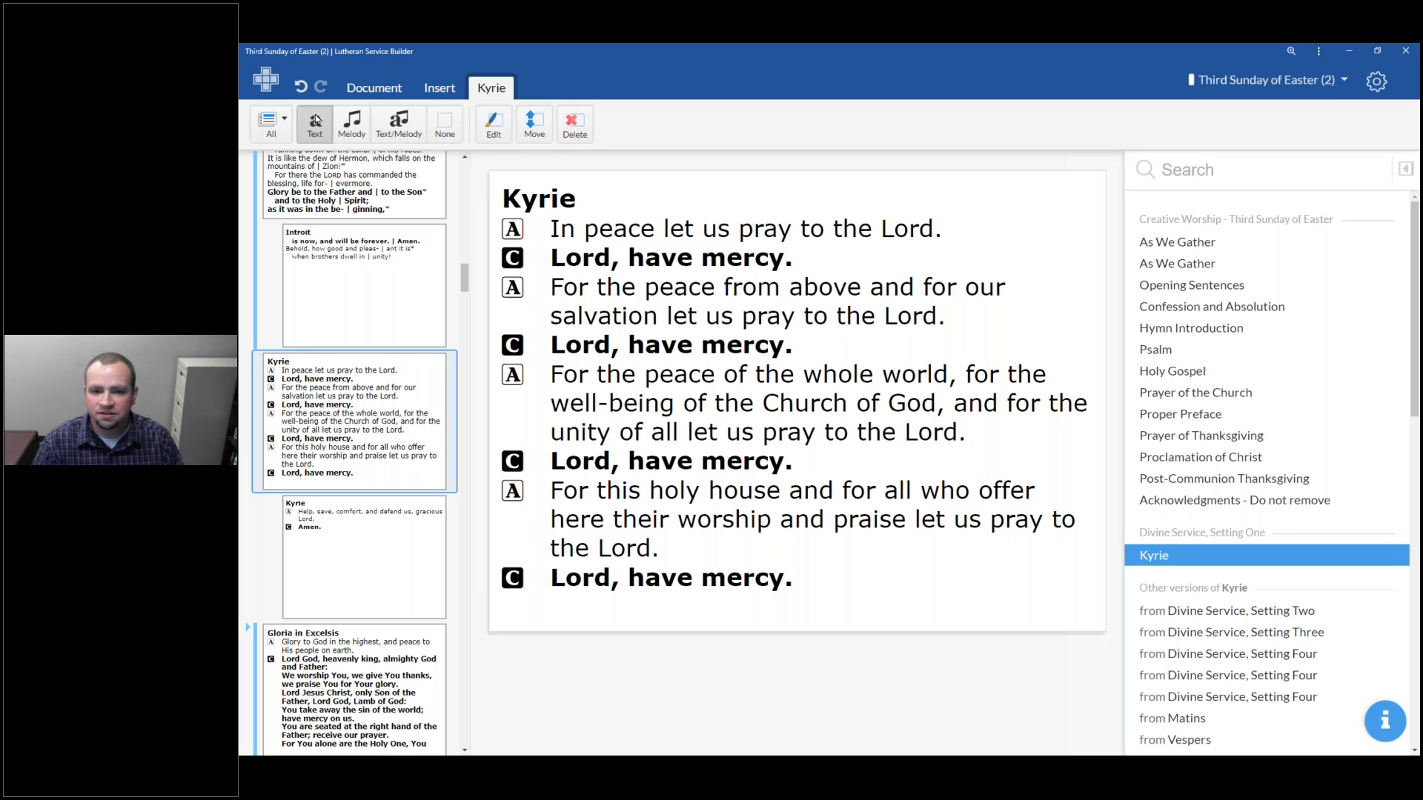
Browse the slide list past the Gloria in Excelsis and This Is the Feast, and open the Easter 3 Salutation and Collect slide
{"action": "scroll", "coordinate": [397, 447], "scroll_direction": "down", "scroll_amount": 5}
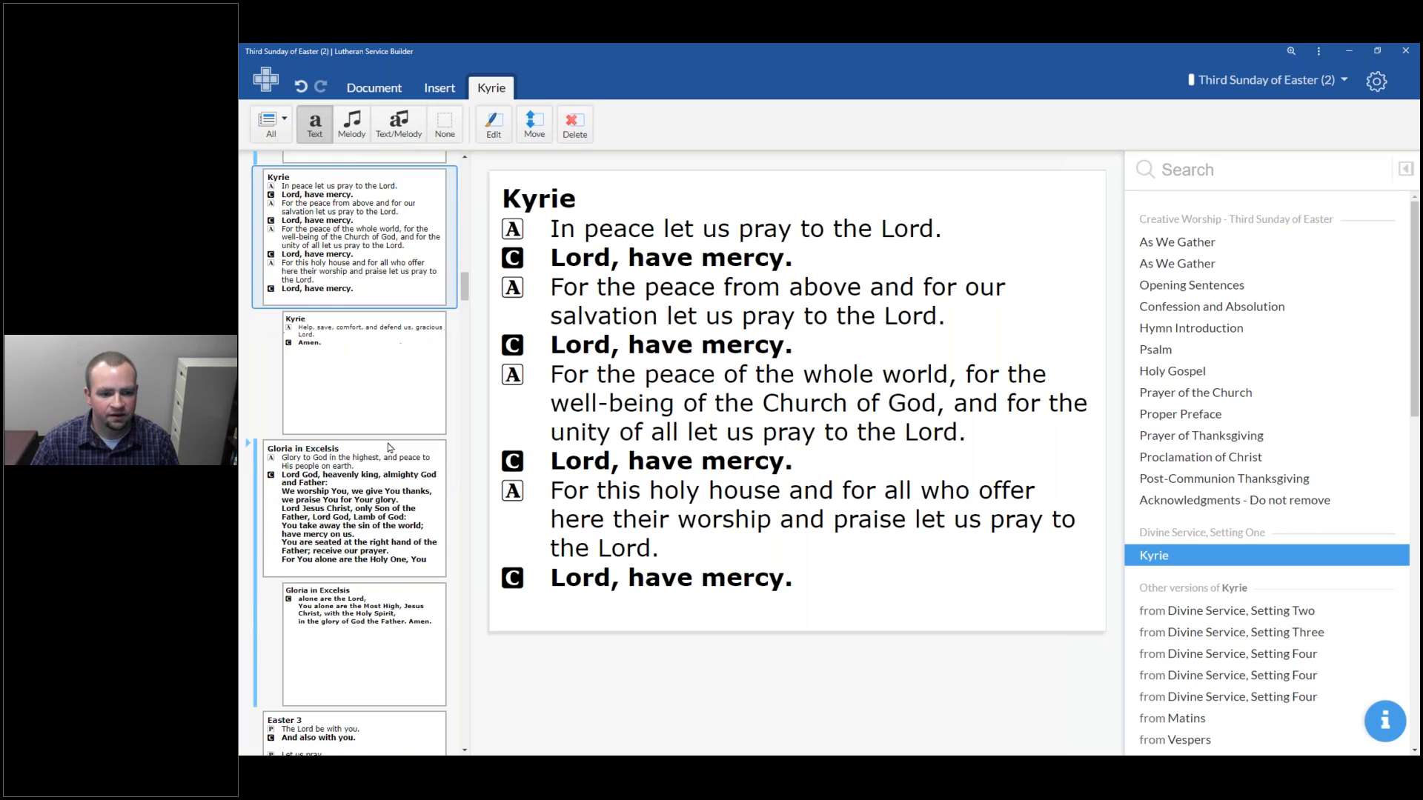
{"action": "left_click", "coordinate": [250, 324]}
{"action": "scroll", "coordinate": [339, 593], "scroll_direction": "down", "scroll_amount": 4}
{"action": "scroll", "coordinate": [334, 571], "scroll_direction": "down", "scroll_amount": 1}
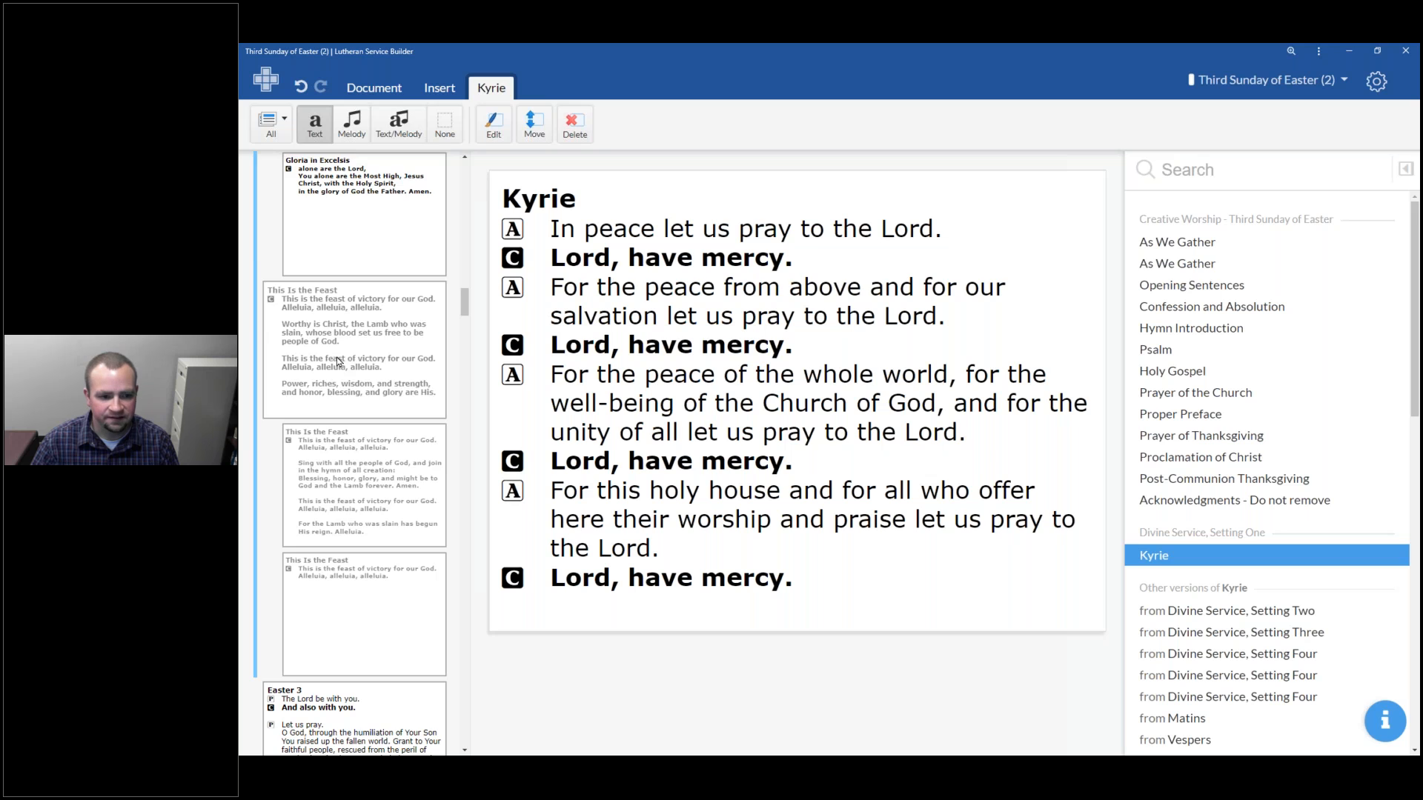
{"action": "scroll", "coordinate": [337, 361], "scroll_direction": "down", "scroll_amount": 5}
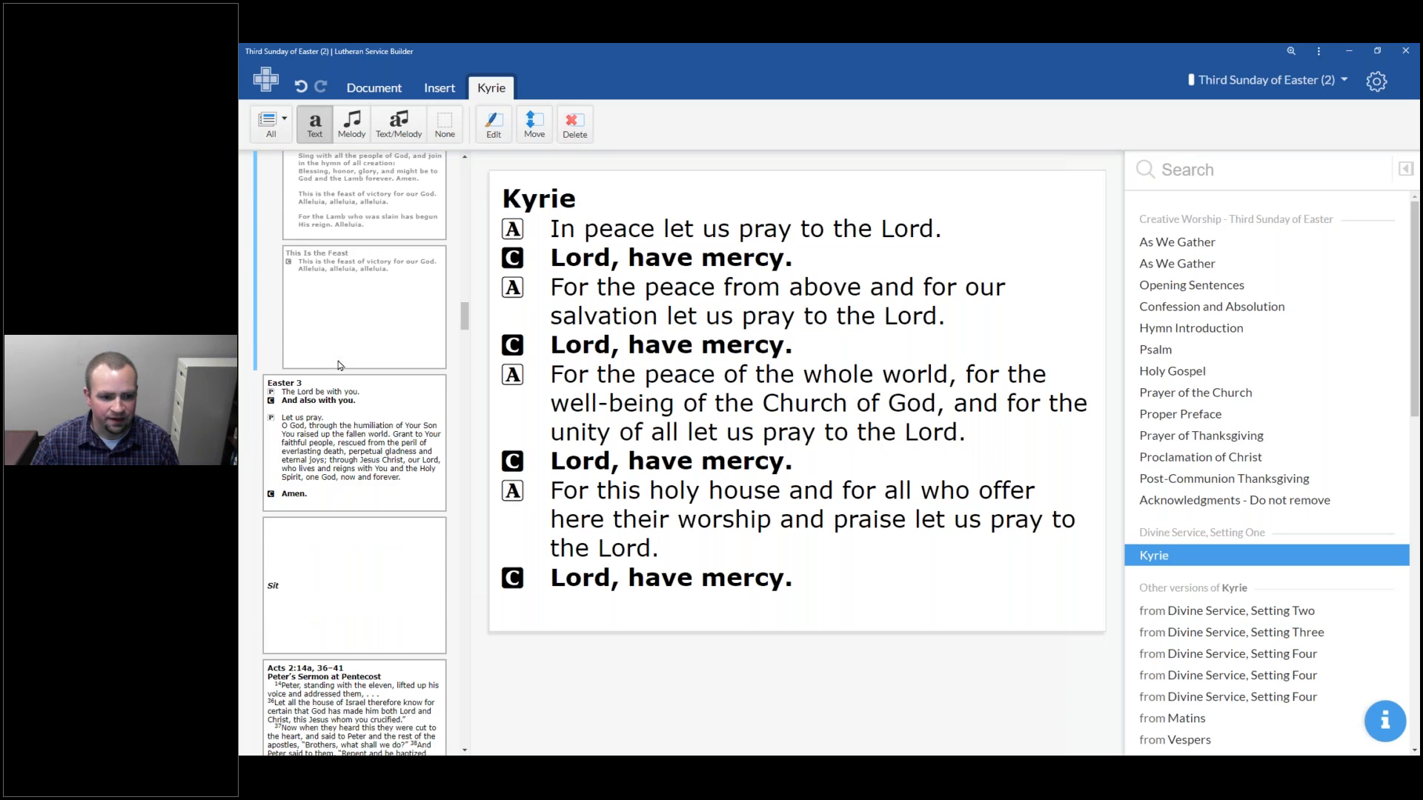
{"action": "scroll", "coordinate": [338, 365], "scroll_direction": "down", "scroll_amount": 2}
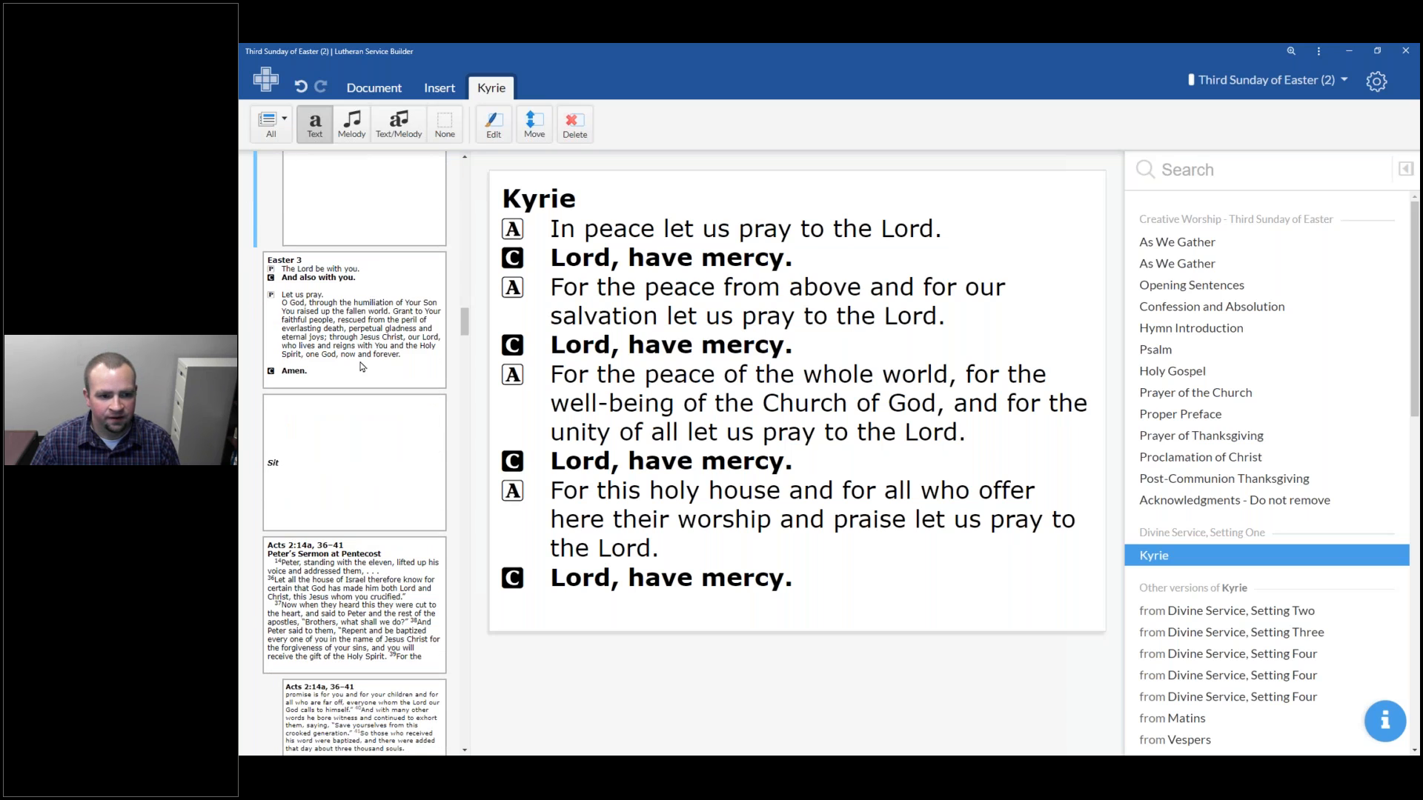
{"action": "left_click", "coordinate": [366, 348]}
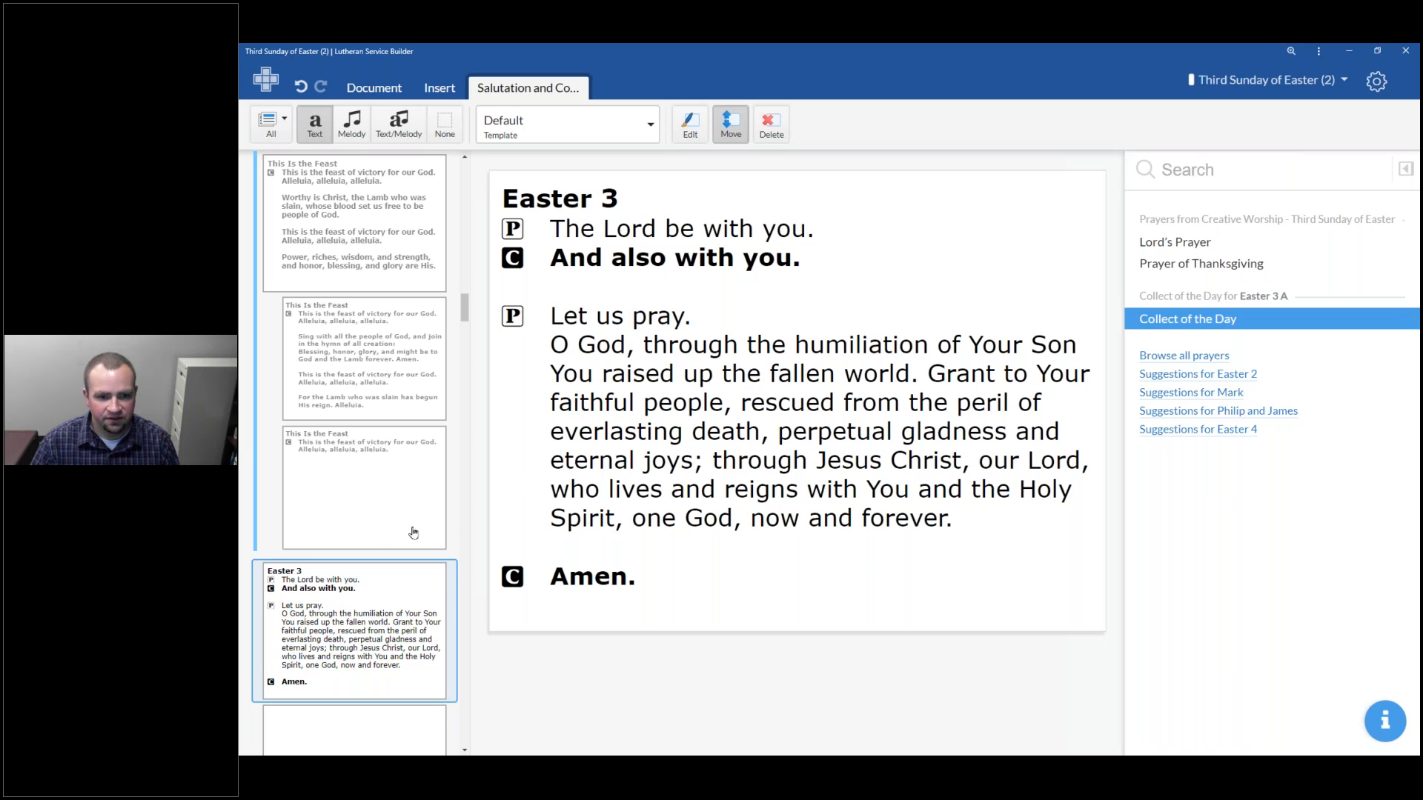
{"action": "scroll", "coordinate": [381, 626], "scroll_direction": "down", "scroll_amount": 2}
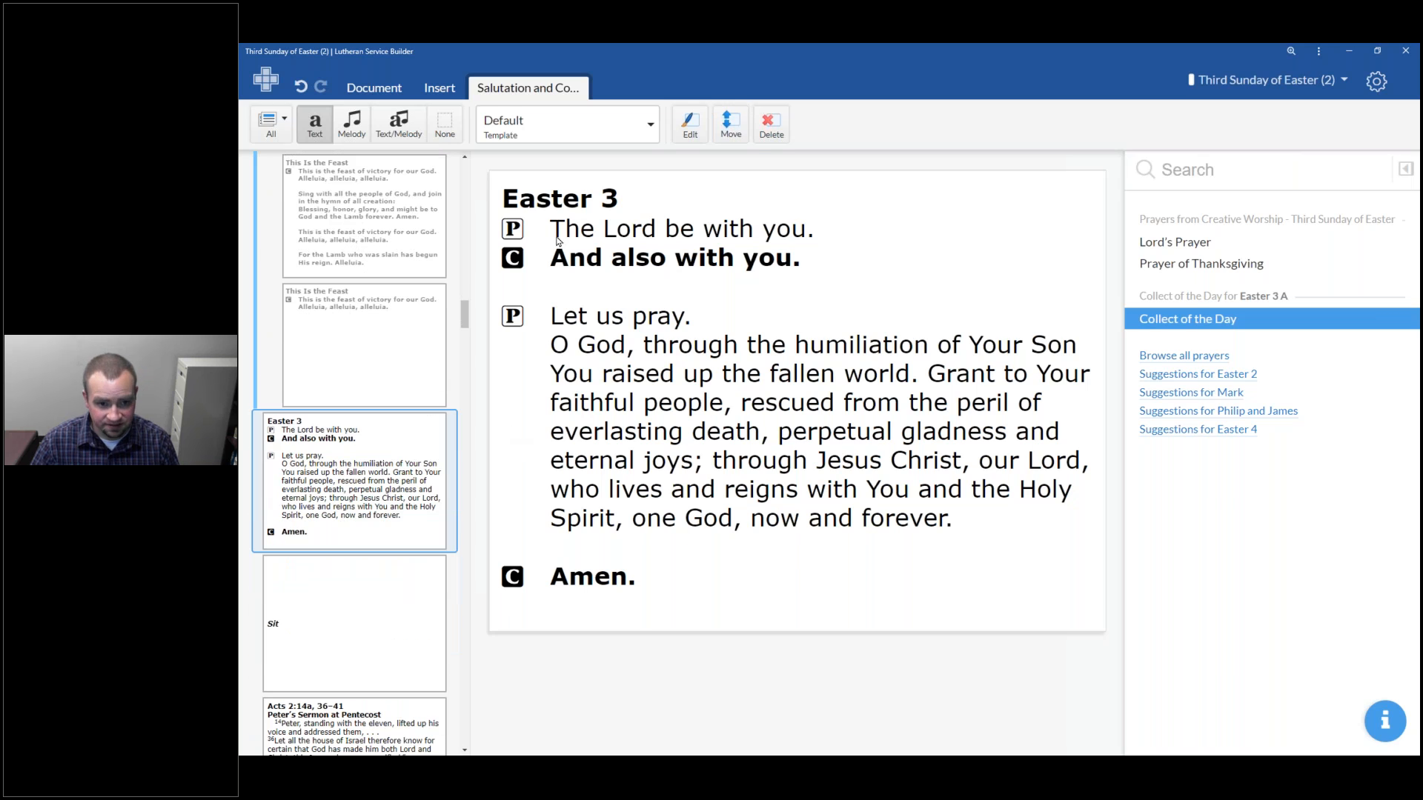
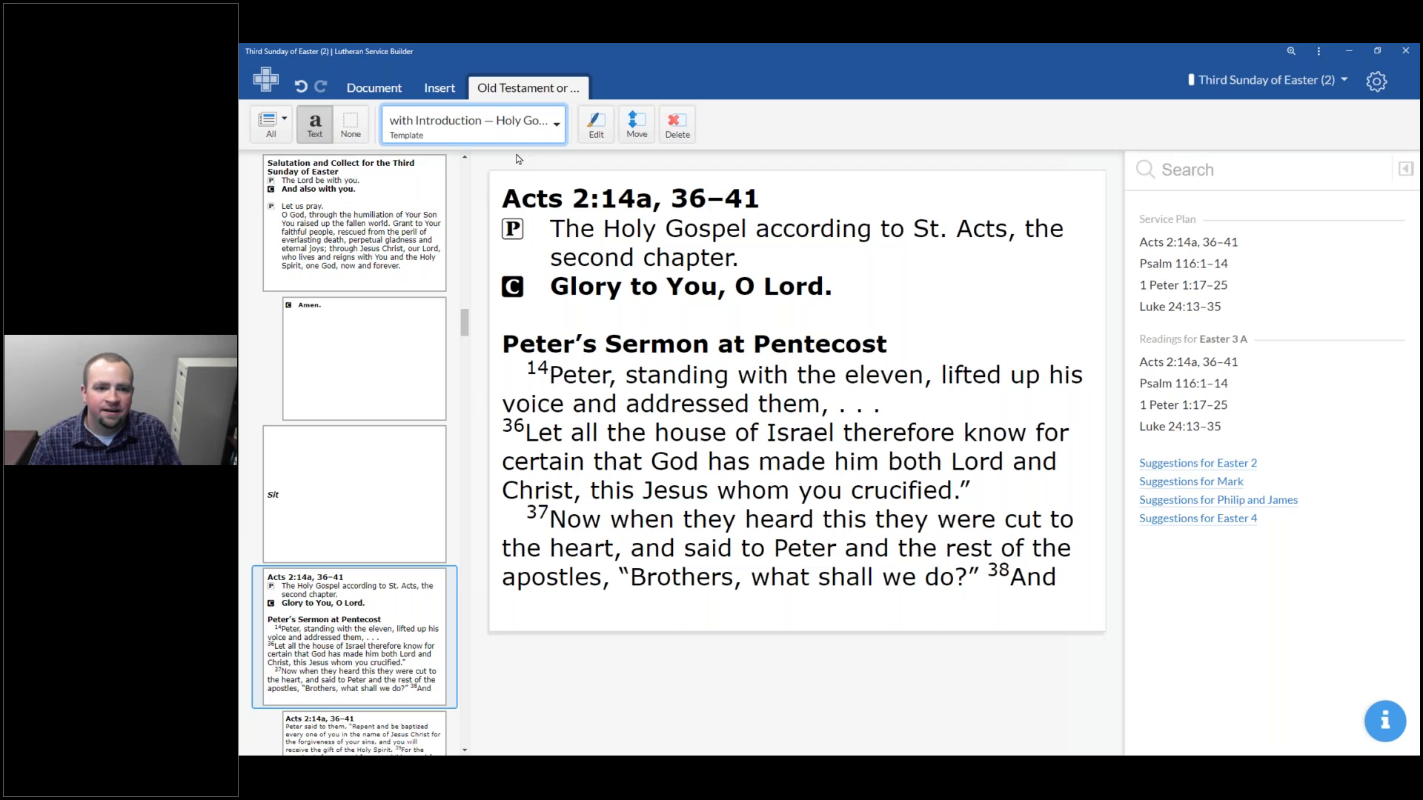
Switch the Acts 2:14a, 36–41 reading template to with Introduction — Daily Office
{"action": "left_click", "coordinate": [529, 141]}
{"action": "scroll", "coordinate": [509, 244], "scroll_direction": "down", "scroll_amount": 3}
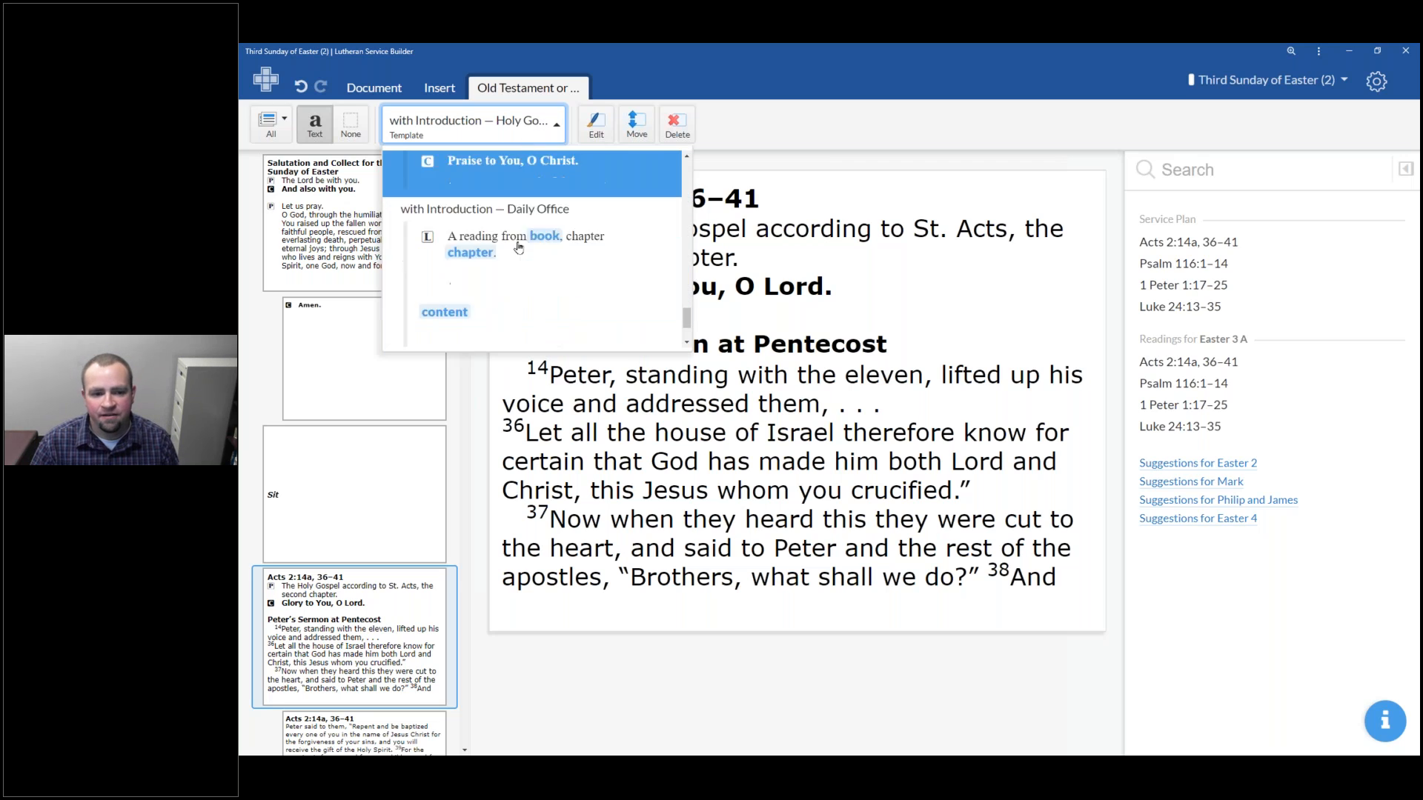
{"action": "left_click", "coordinate": [511, 243]}
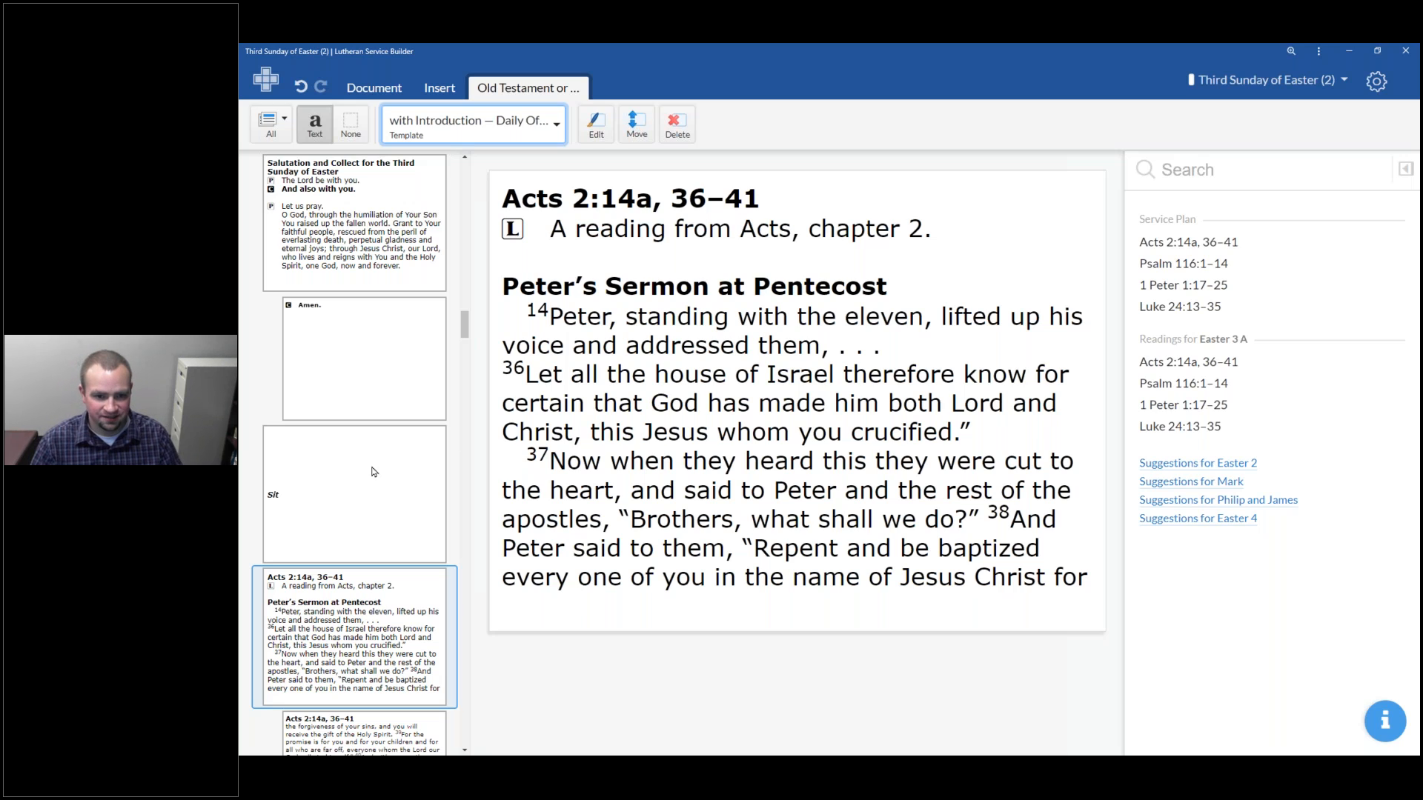
Browse down the slide list and open the Psalm 116:1–14 slides to review them
{"action": "scroll", "coordinate": [353, 457], "scroll_direction": "down", "scroll_amount": 5}
{"action": "scroll", "coordinate": [354, 457], "scroll_direction": "down", "scroll_amount": 2}
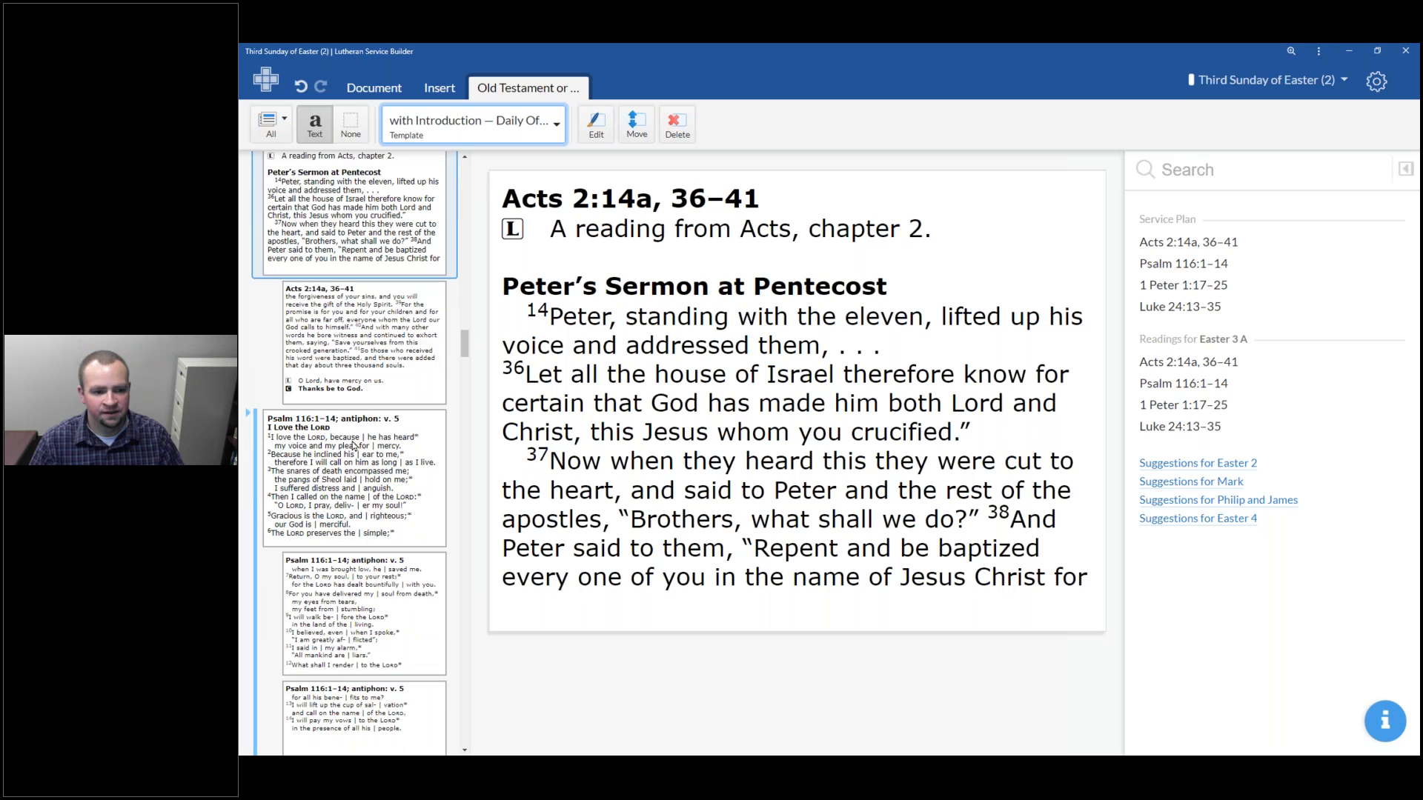
{"action": "left_click", "coordinate": [354, 472]}
{"action": "scroll", "coordinate": [349, 452], "scroll_direction": "down", "scroll_amount": 2}
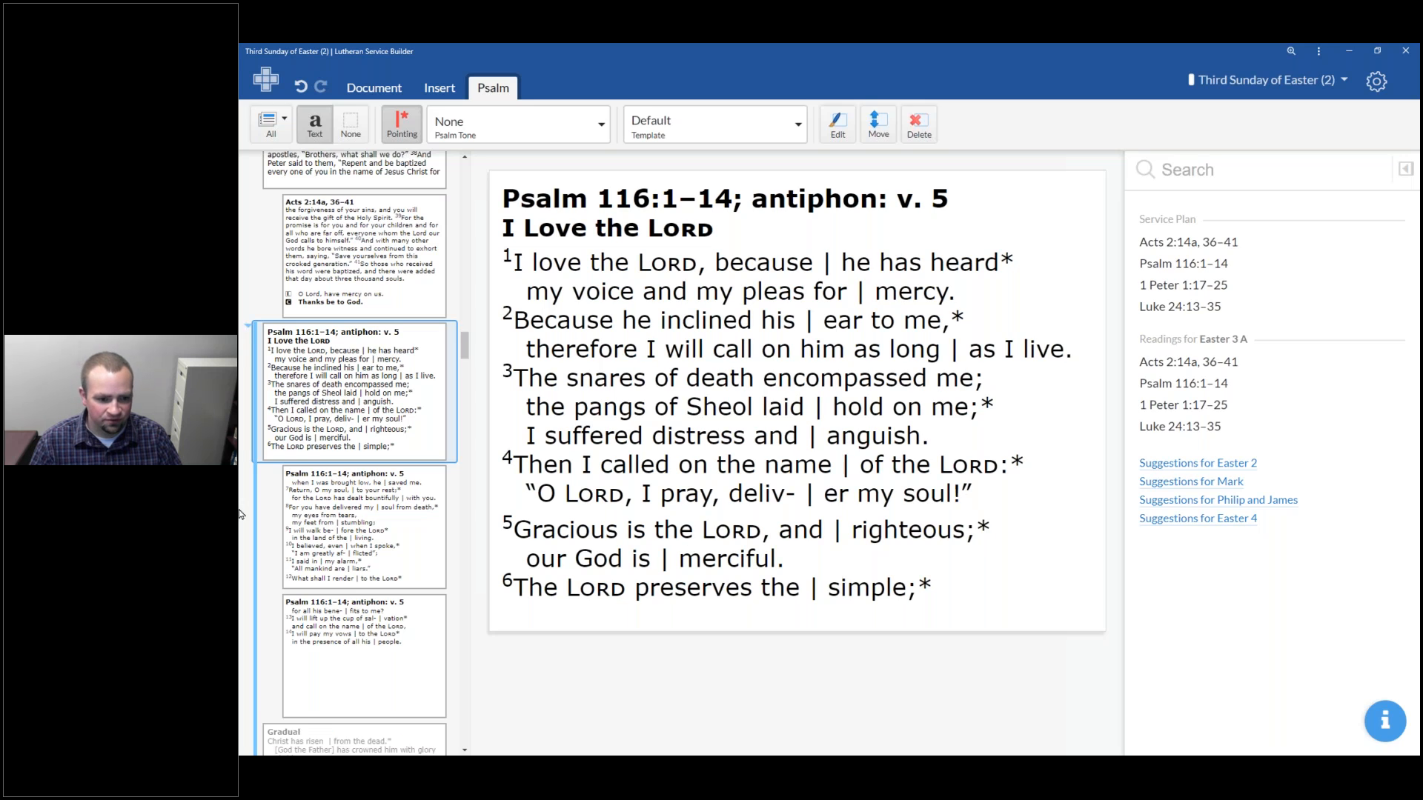
{"action": "scroll", "coordinate": [269, 525], "scroll_direction": "down", "scroll_amount": 3}
{"action": "scroll", "coordinate": [262, 520], "scroll_direction": "down", "scroll_amount": 3}
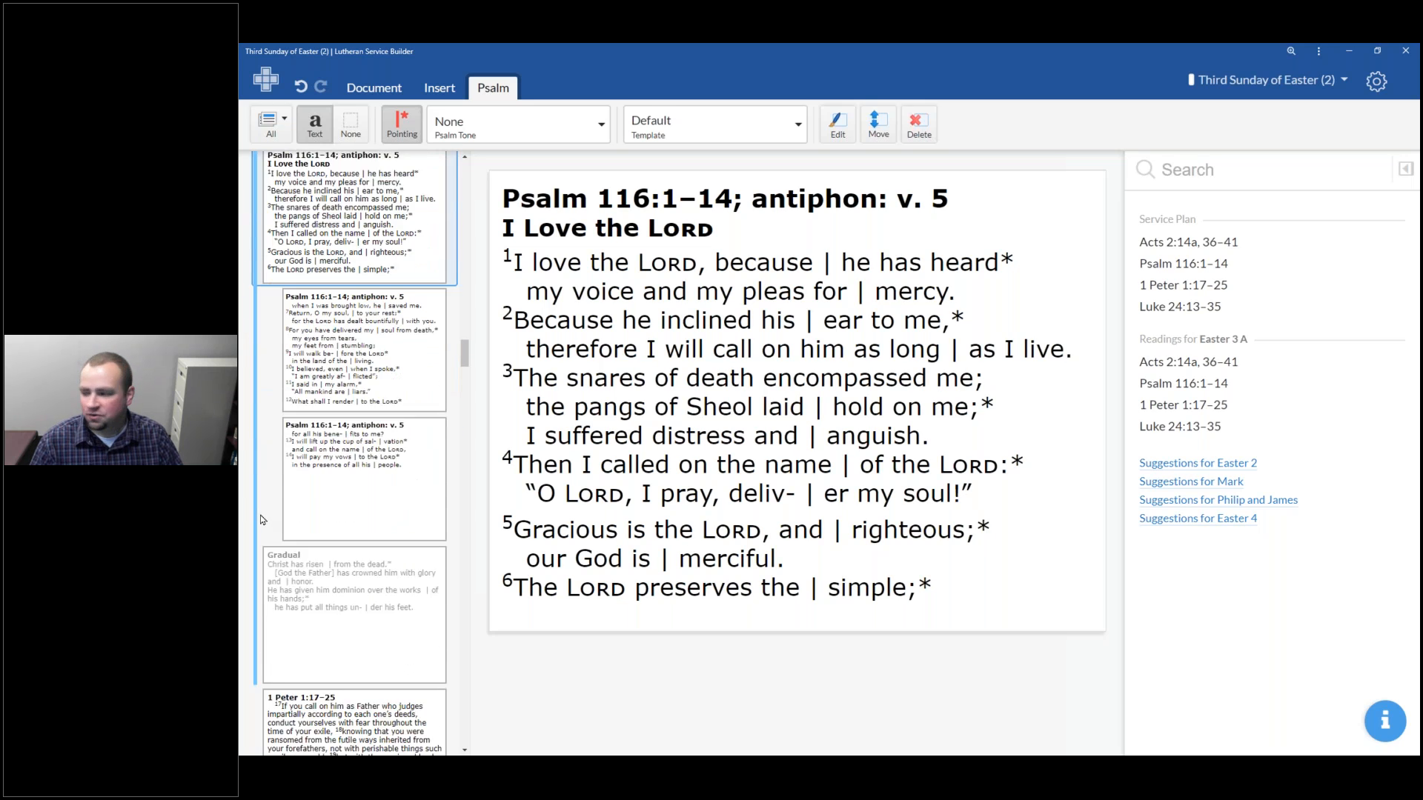
{"action": "scroll", "coordinate": [256, 222], "scroll_direction": "up", "scroll_amount": 3}
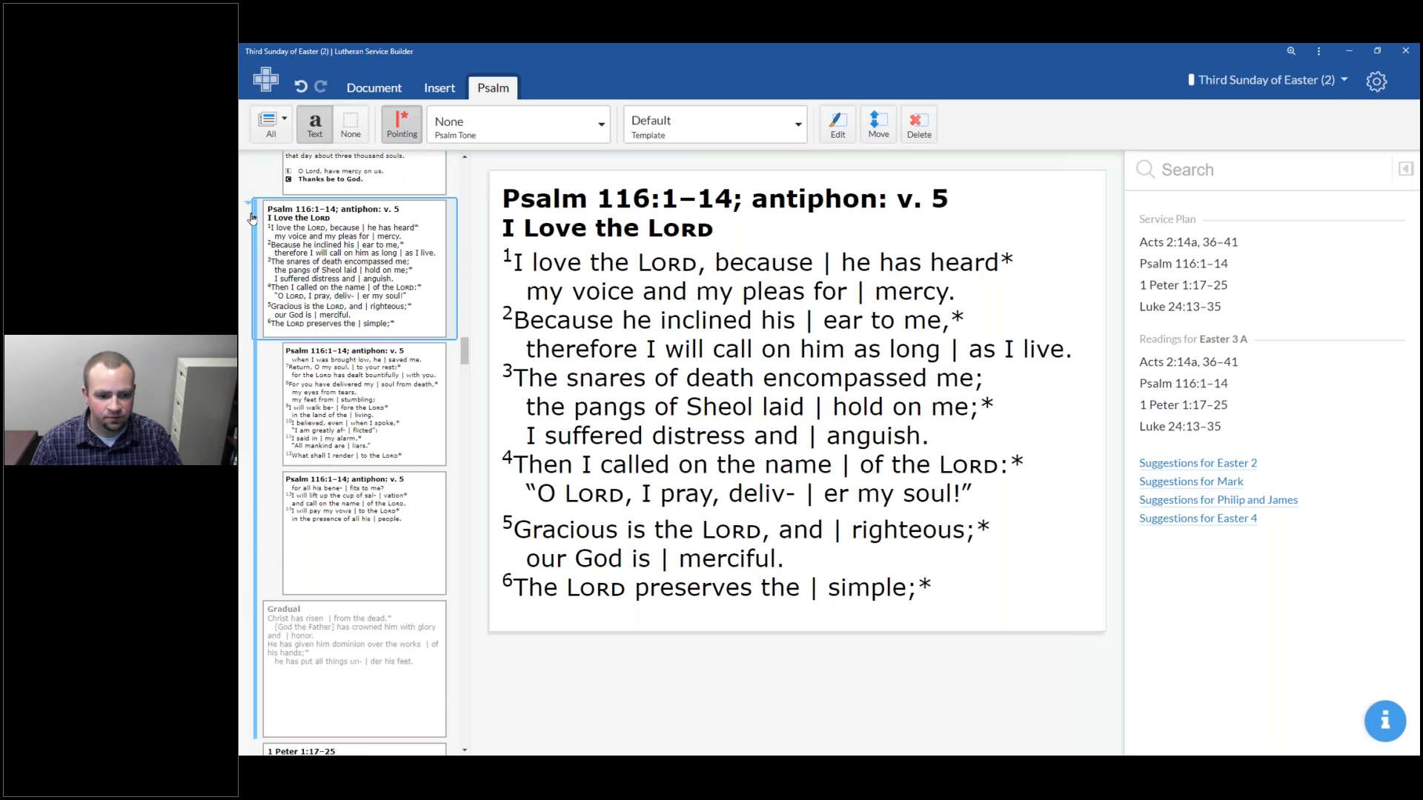
{"action": "scroll", "coordinate": [339, 432], "scroll_direction": "down", "scroll_amount": 15}
{"action": "scroll", "coordinate": [339, 432], "scroll_direction": "down", "scroll_amount": 10}
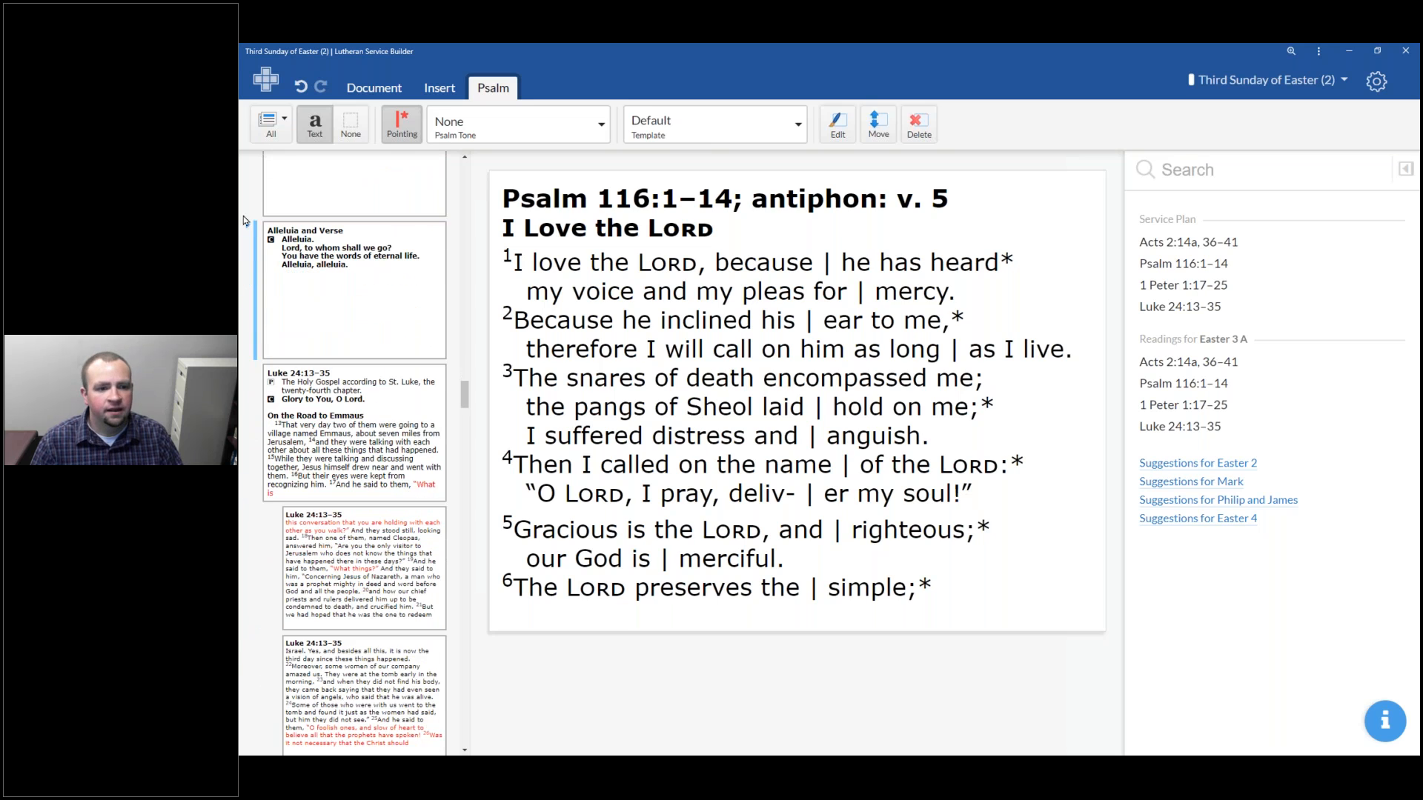
Try the Tract alternative in place of the Alleluia and Verse, then restore Alleluia and Verse
{"action": "left_click", "coordinate": [247, 230]}
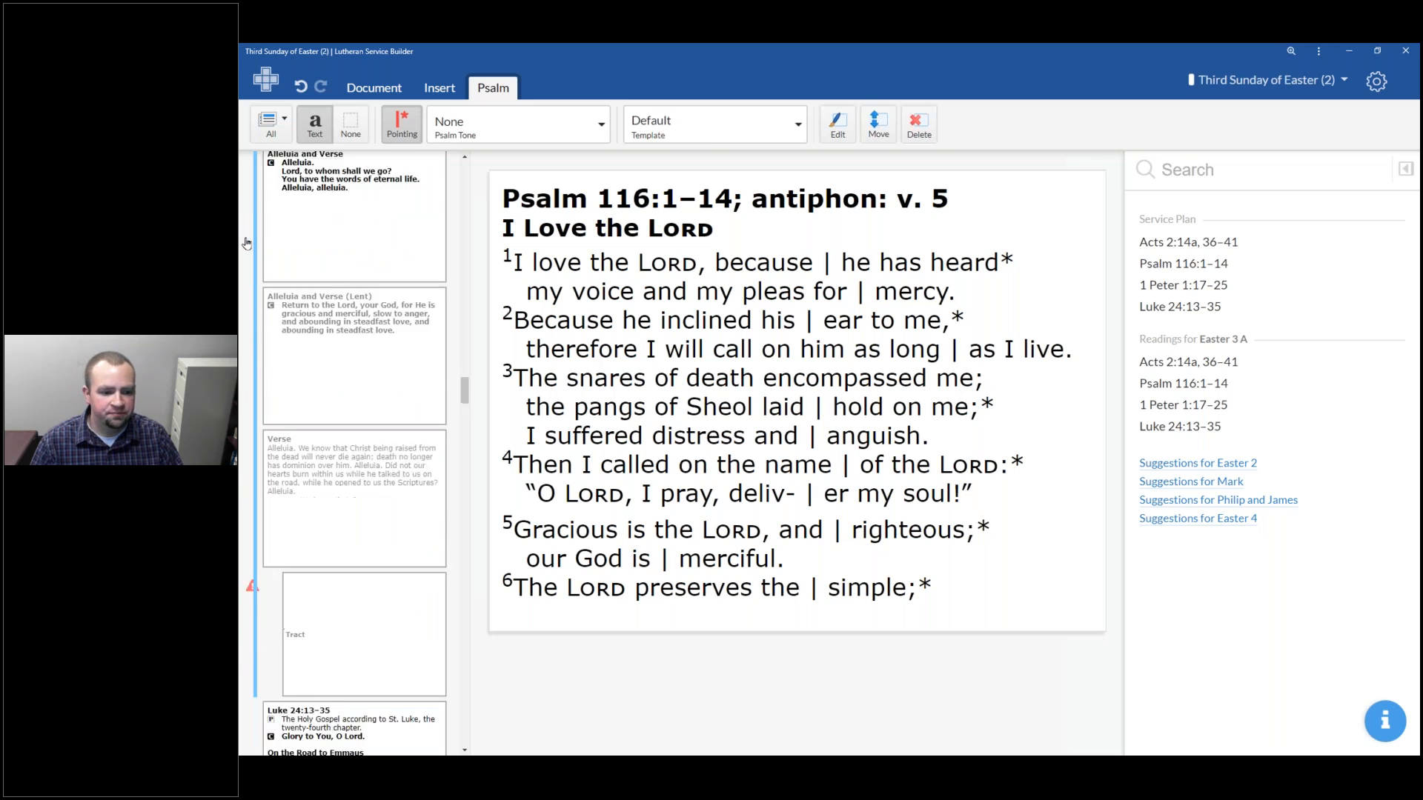
{"action": "left_click", "coordinate": [247, 423]}
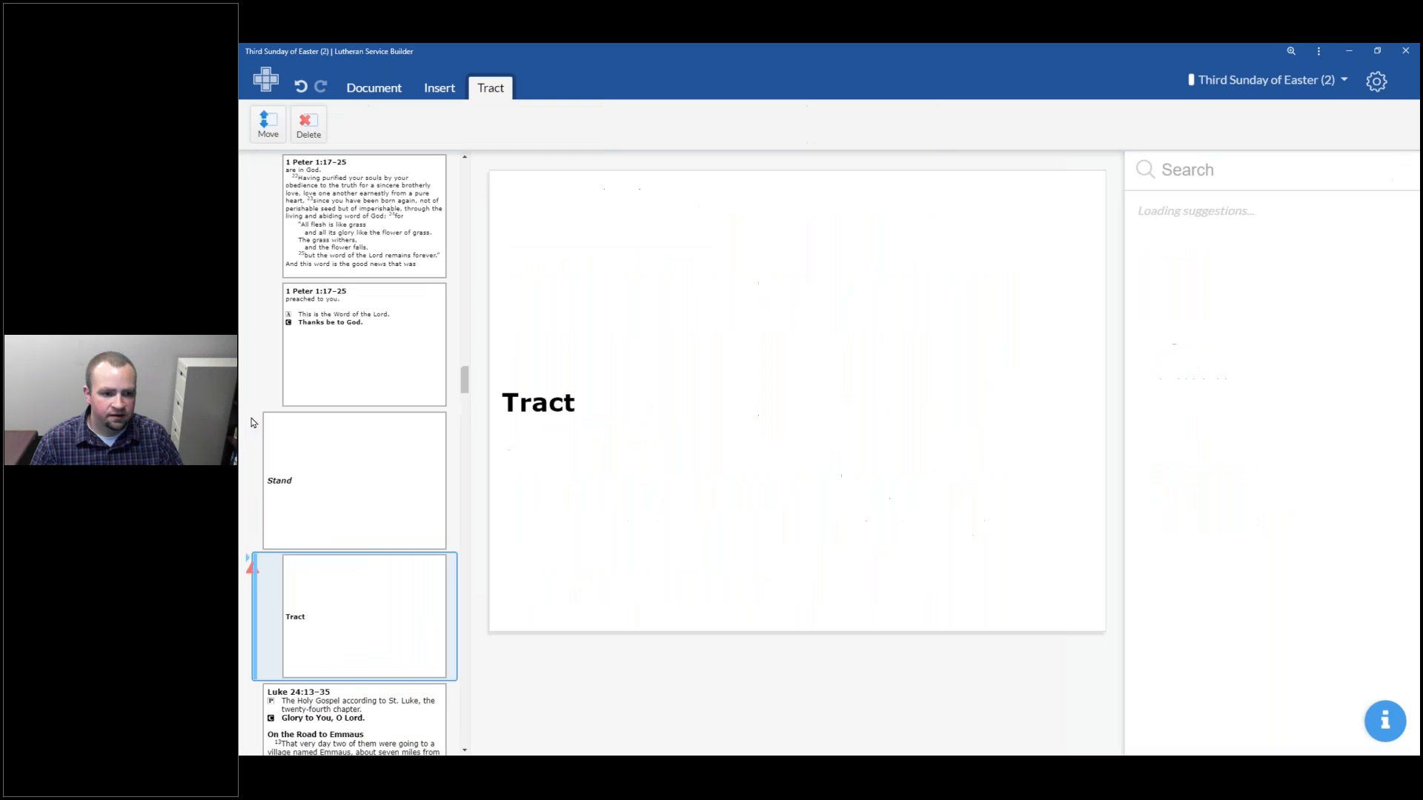
{"action": "mouse_move", "coordinate": [264, 576]}
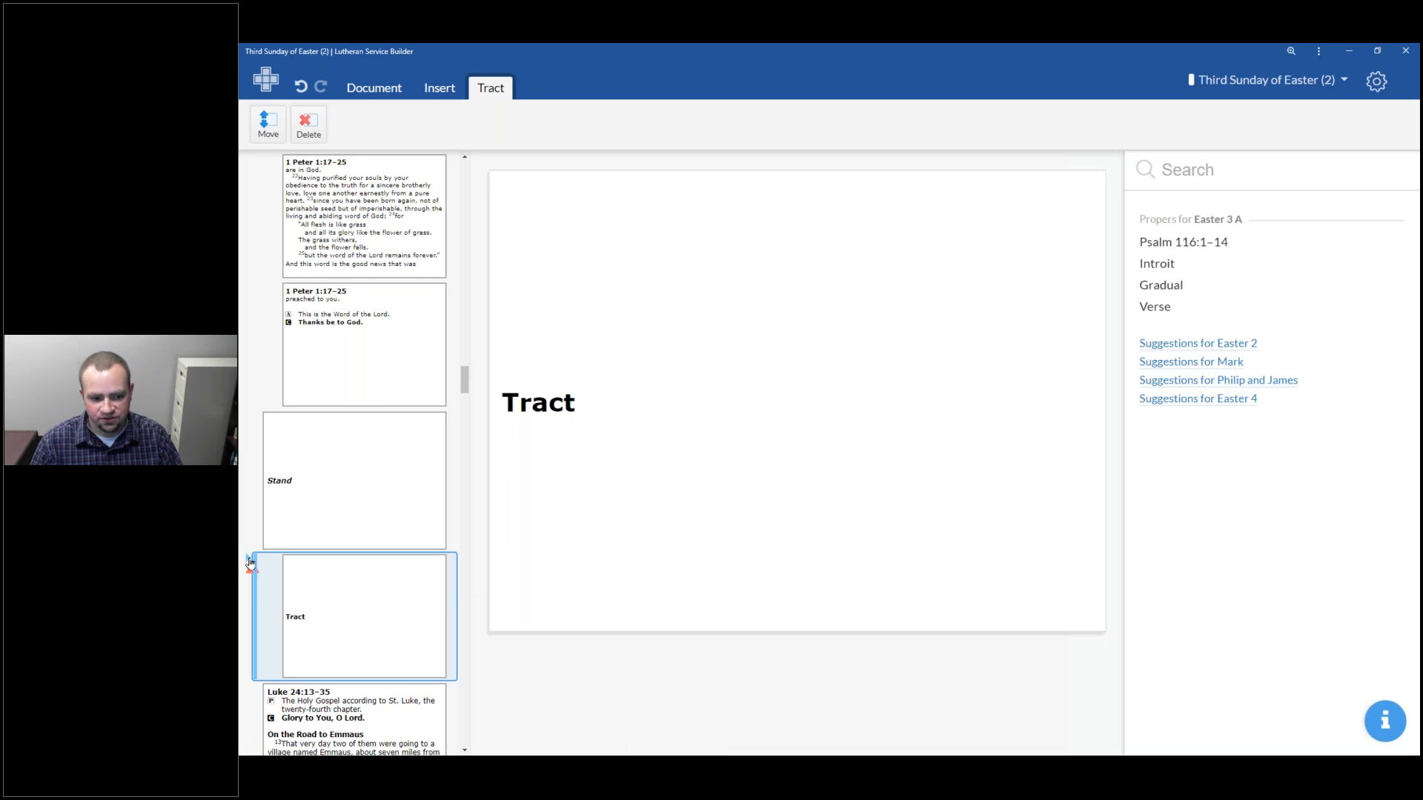
{"action": "left_click", "coordinate": [248, 563]}
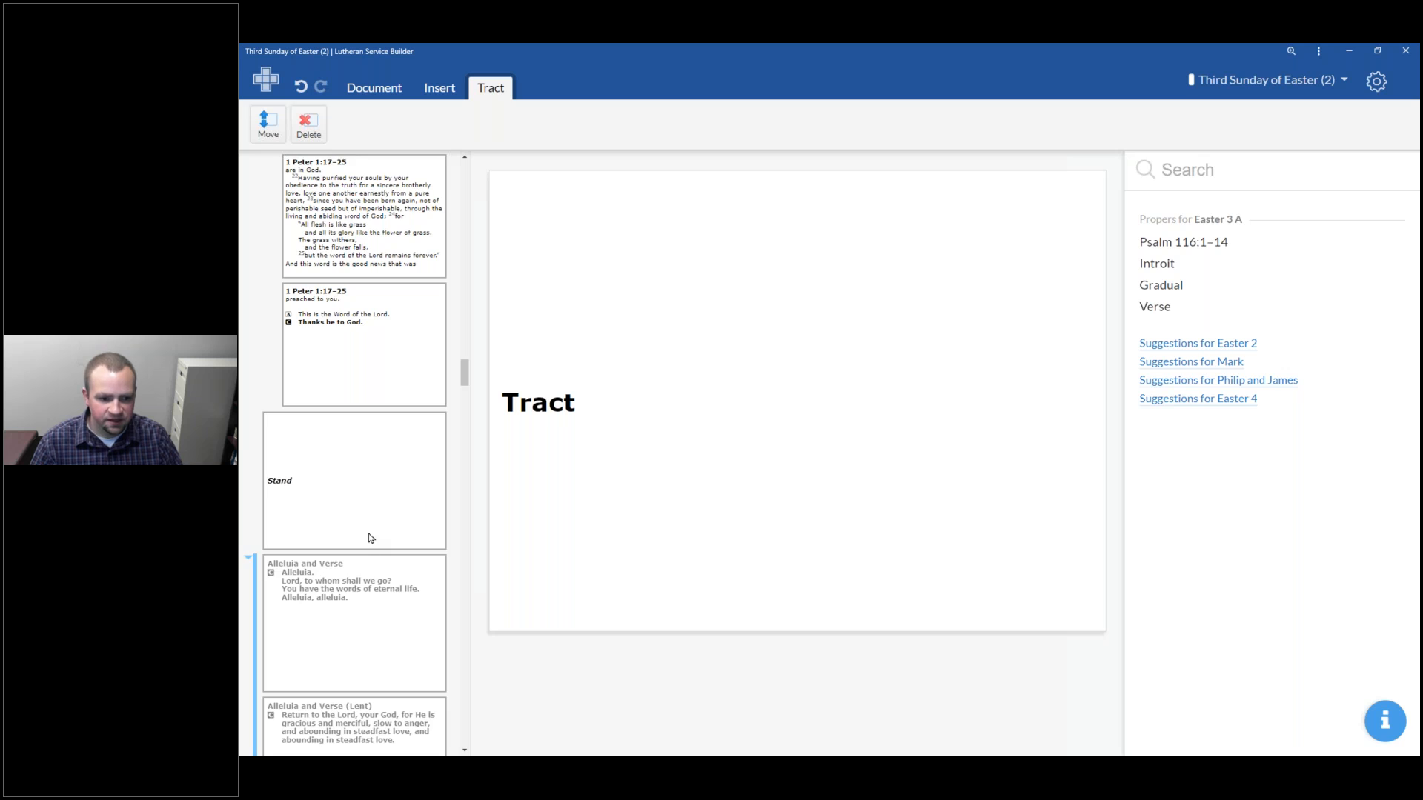
{"action": "scroll", "coordinate": [371, 538], "scroll_direction": "down", "scroll_amount": 1}
{"action": "scroll", "coordinate": [370, 532], "scroll_direction": "down", "scroll_amount": 2}
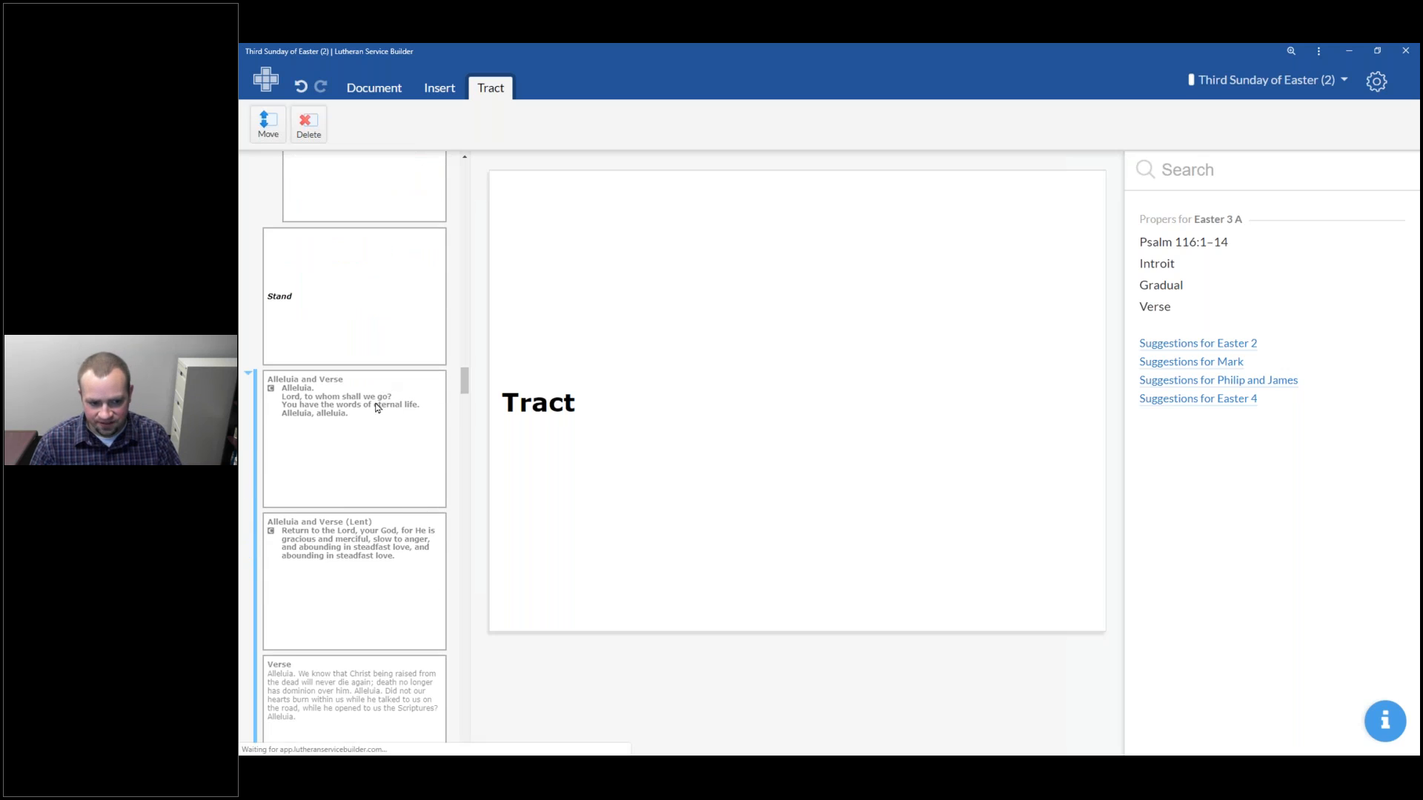
{"action": "left_click", "coordinate": [378, 415]}
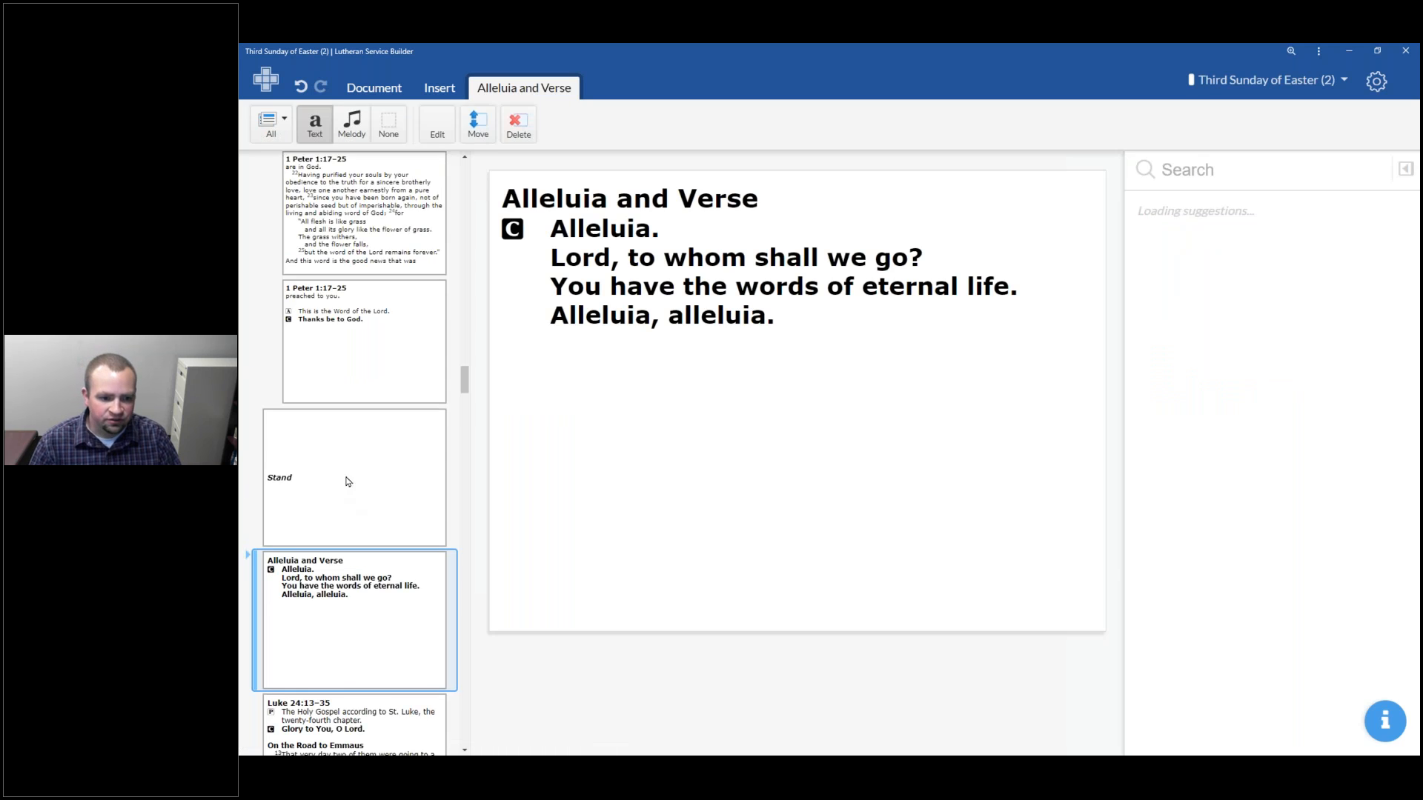
Open and read through the Luke 24:13–35 Gospel slides
{"action": "scroll", "coordinate": [352, 474], "scroll_direction": "down", "scroll_amount": 5}
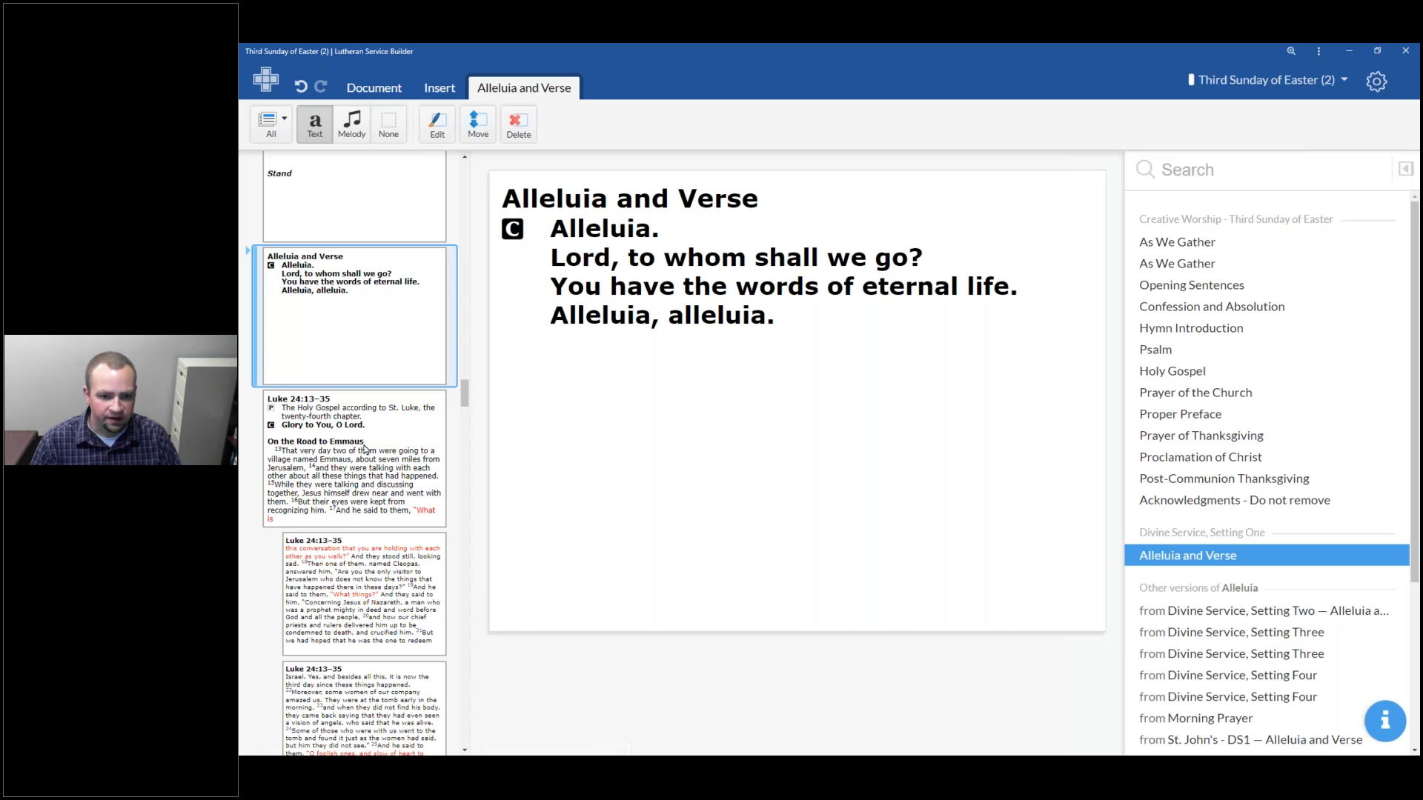
{"action": "left_click", "coordinate": [365, 448]}
{"action": "scroll", "coordinate": [263, 517], "scroll_direction": "down", "scroll_amount": 3}
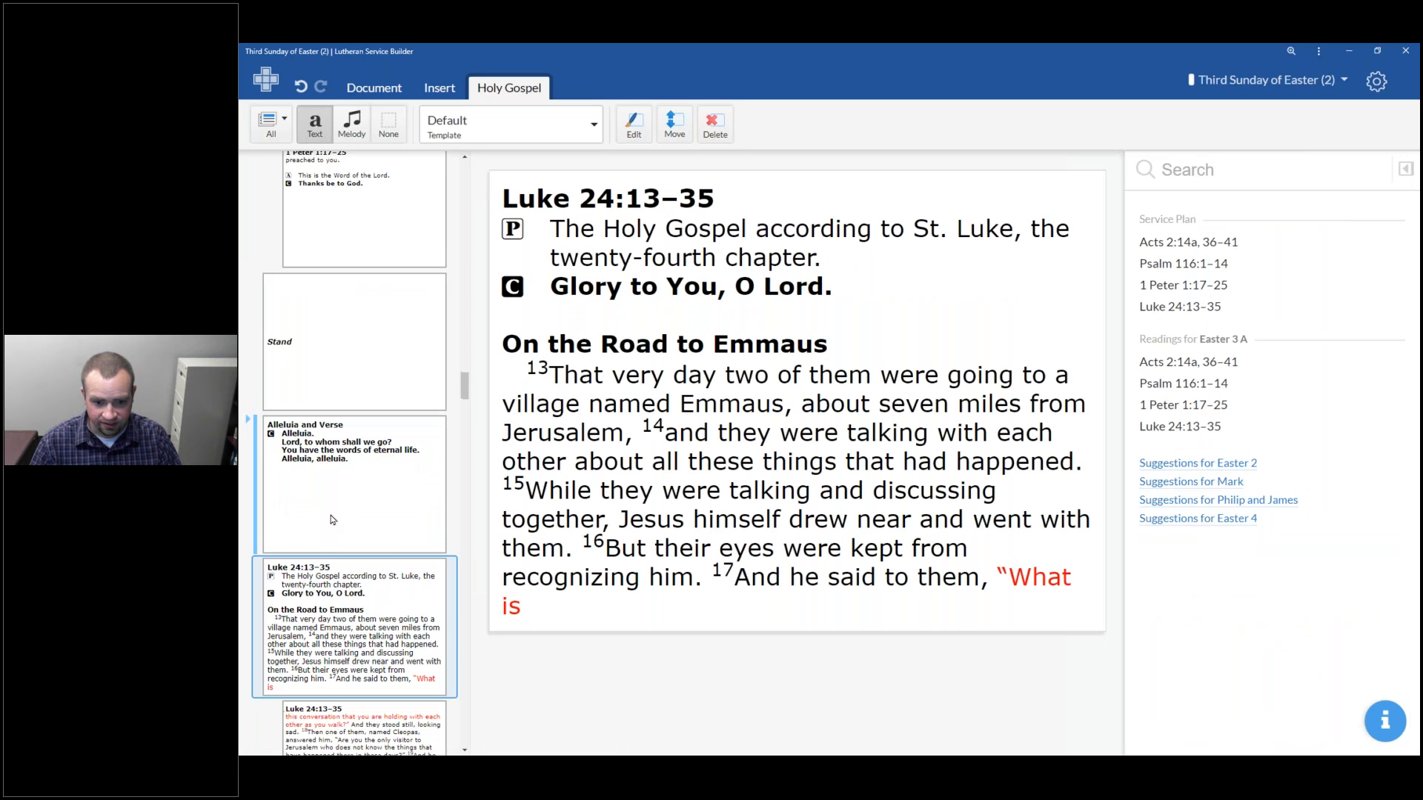
{"action": "scroll", "coordinate": [404, 567], "scroll_direction": "up", "scroll_amount": 2}
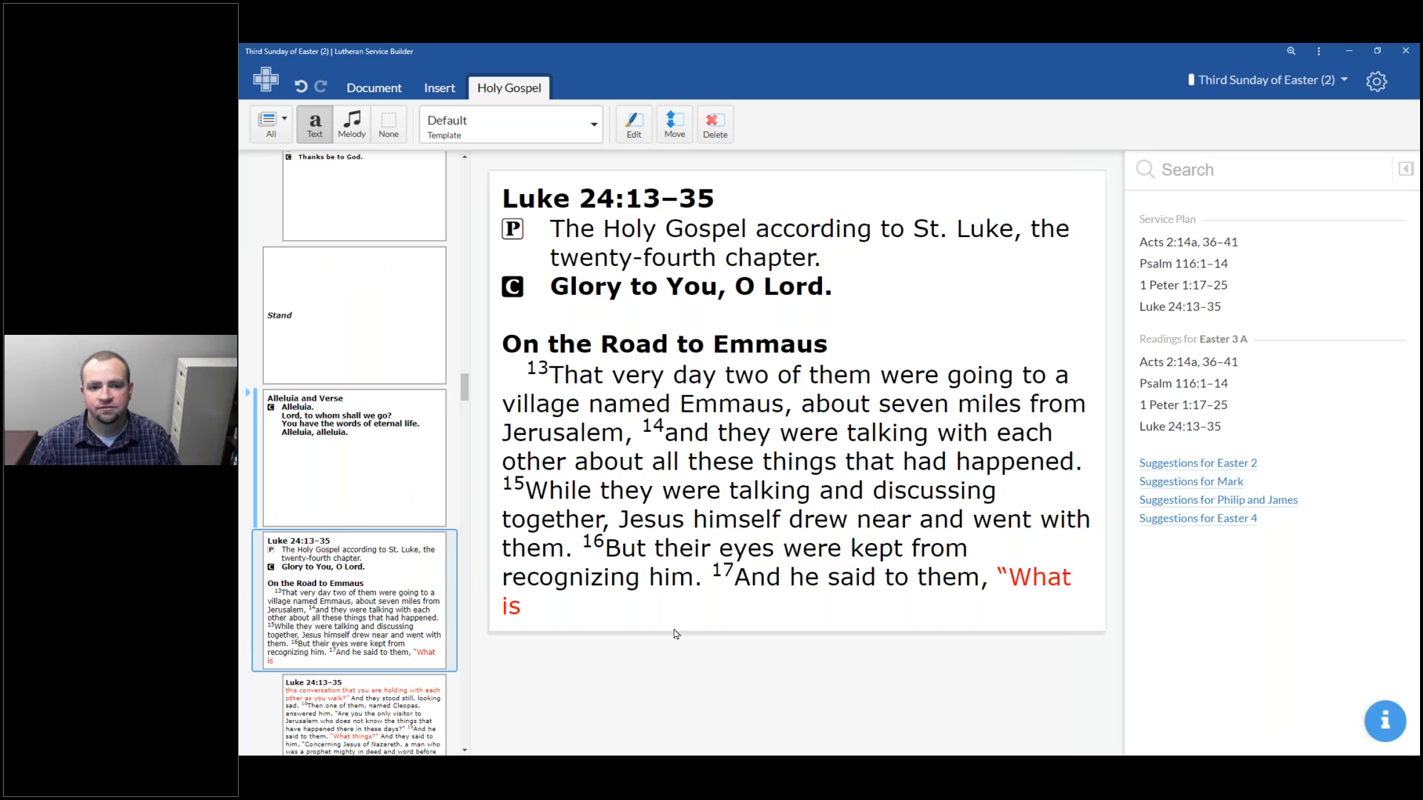
{"action": "left_click", "coordinate": [384, 682]}
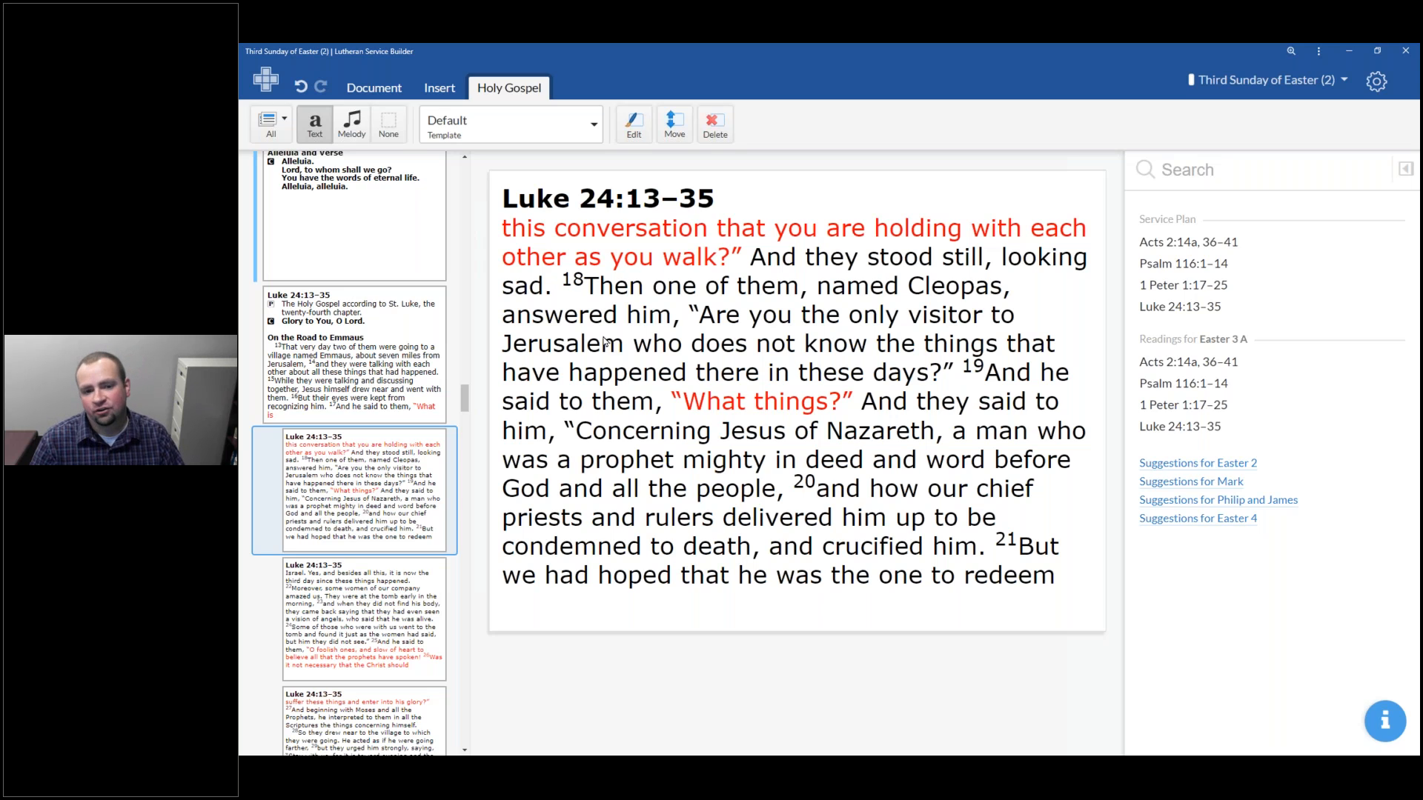
{"action": "scroll", "coordinate": [352, 554], "scroll_direction": "down", "scroll_amount": 5}
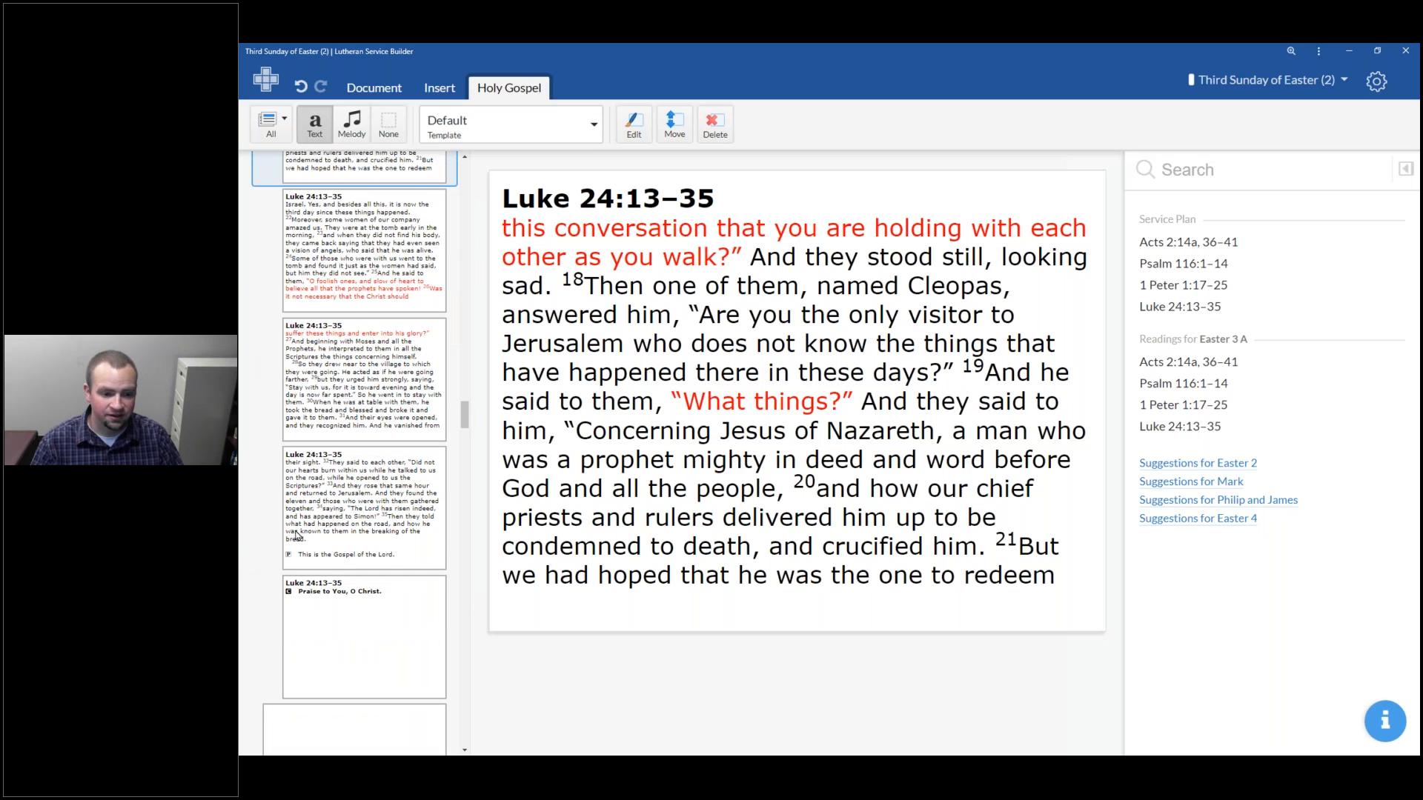
{"action": "scroll", "coordinate": [273, 574], "scroll_direction": "down", "scroll_amount": 3}
{"action": "scroll", "coordinate": [273, 574], "scroll_direction": "down", "scroll_amount": 4}
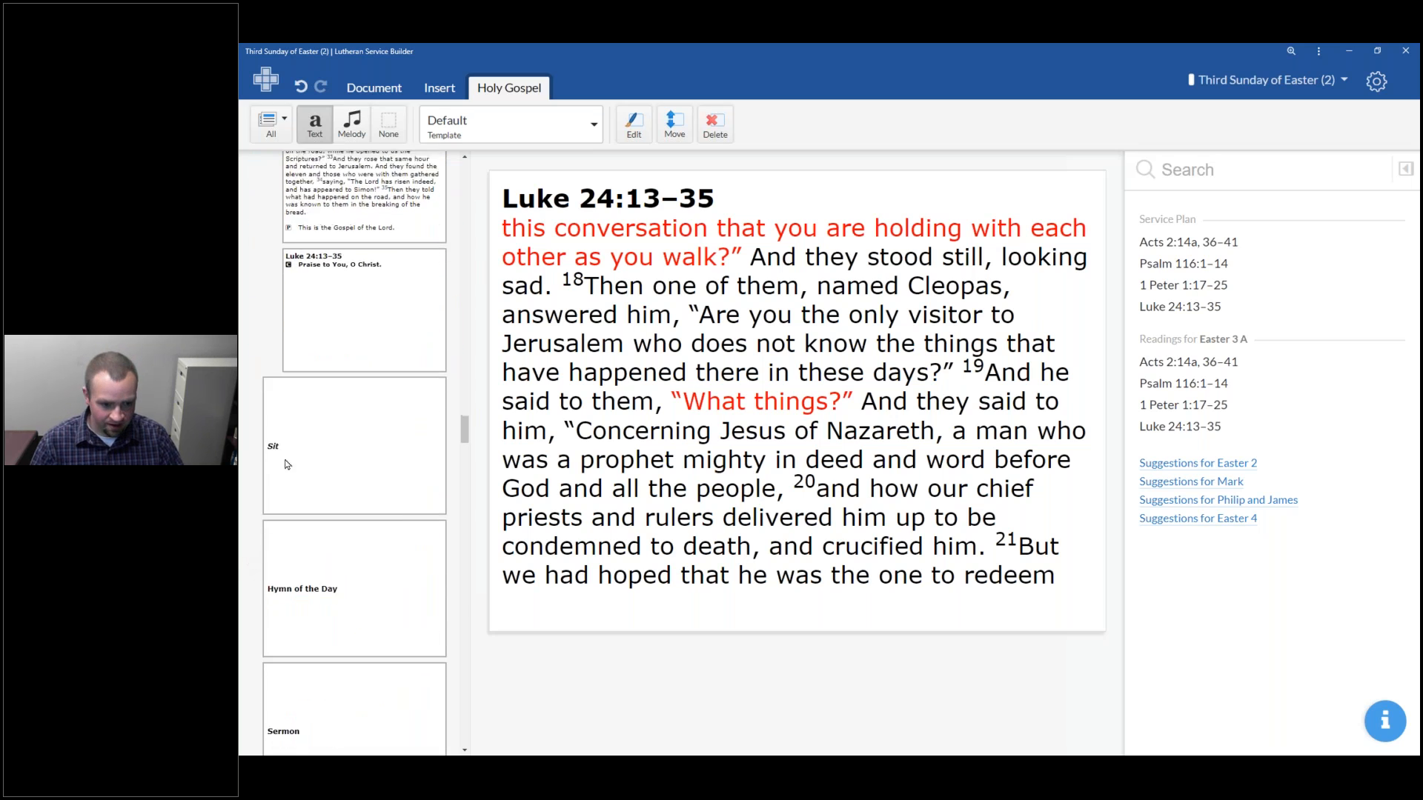
Fill the Hymn of the Day slot with hymn 483 With High Delight Let Us Unite
{"action": "left_click", "coordinate": [310, 428]}
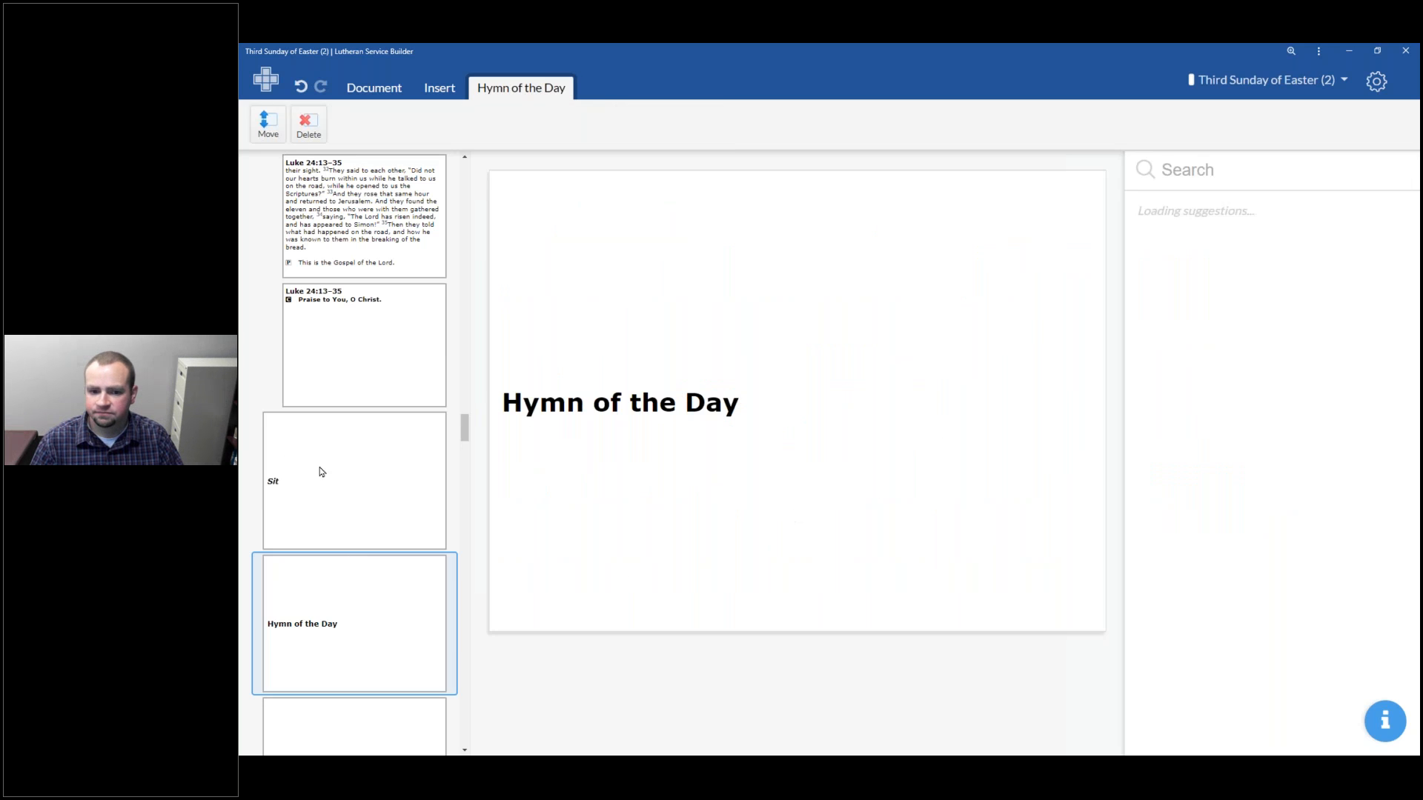
{"action": "scroll", "coordinate": [1181, 424], "scroll_direction": "down", "scroll_amount": 3}
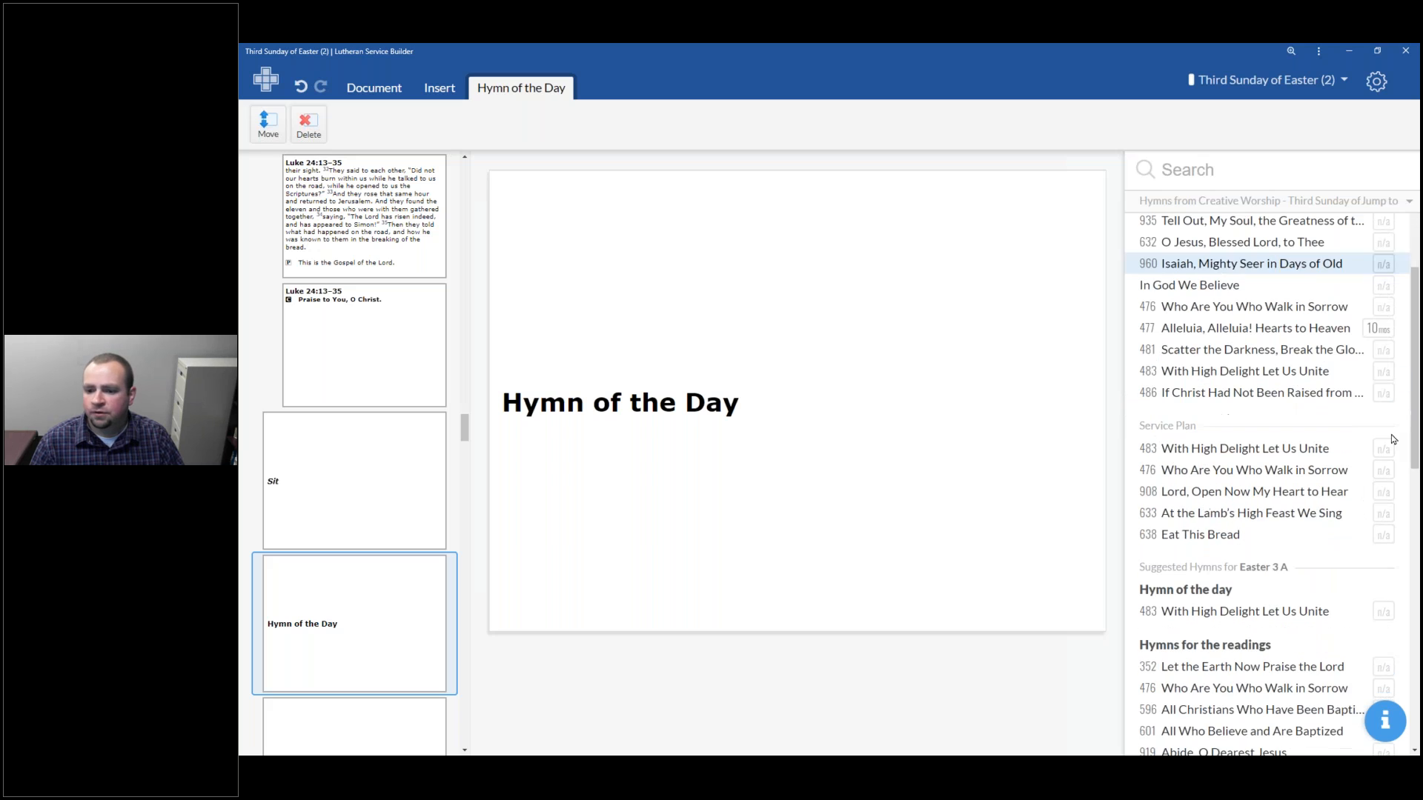
{"action": "left_click", "coordinate": [1216, 613]}
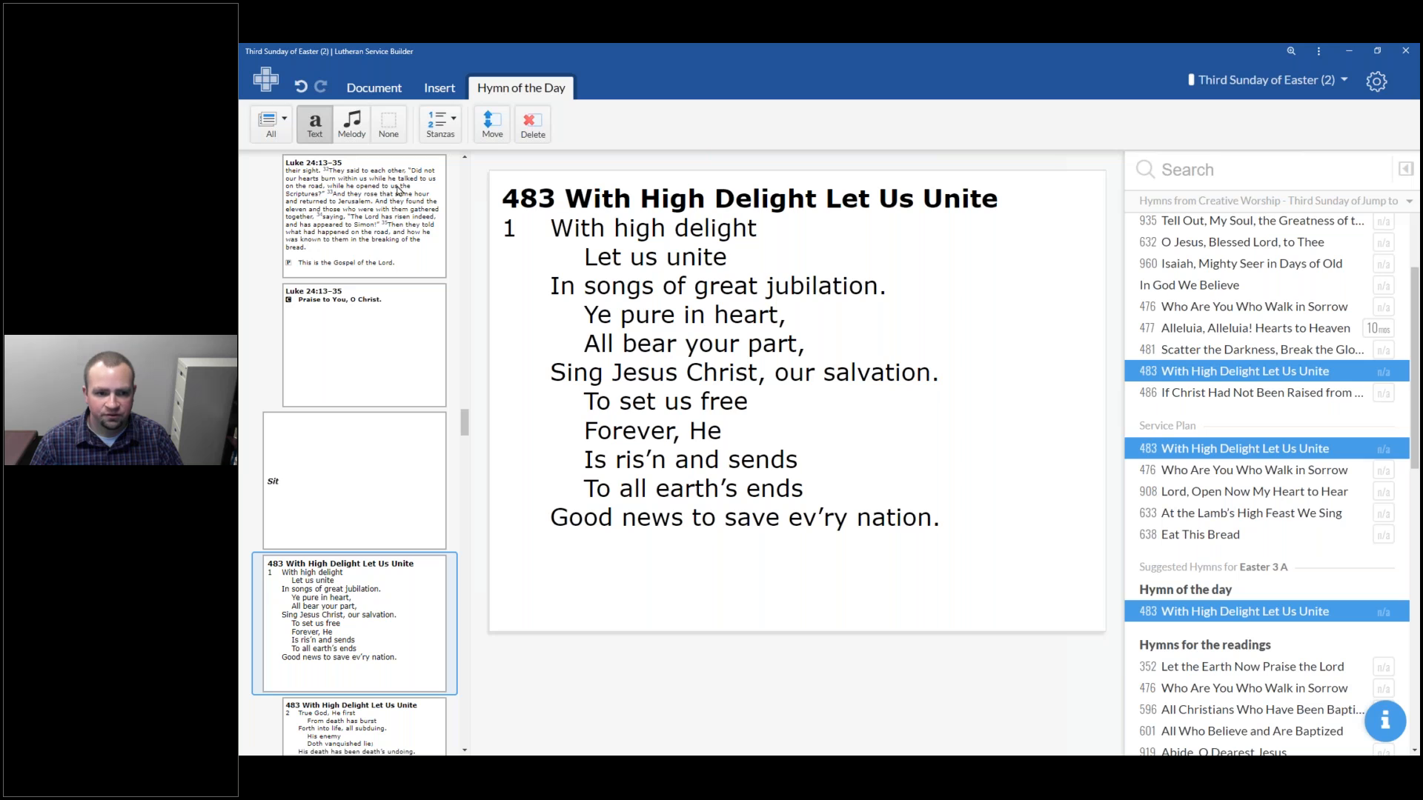
Retitle the Sermon slide as Sermon - "Sermon Title"
{"action": "scroll", "coordinate": [423, 459], "scroll_direction": "down", "scroll_amount": 5}
{"action": "scroll", "coordinate": [422, 458], "scroll_direction": "down", "scroll_amount": 4}
{"action": "left_click", "coordinate": [363, 346]}
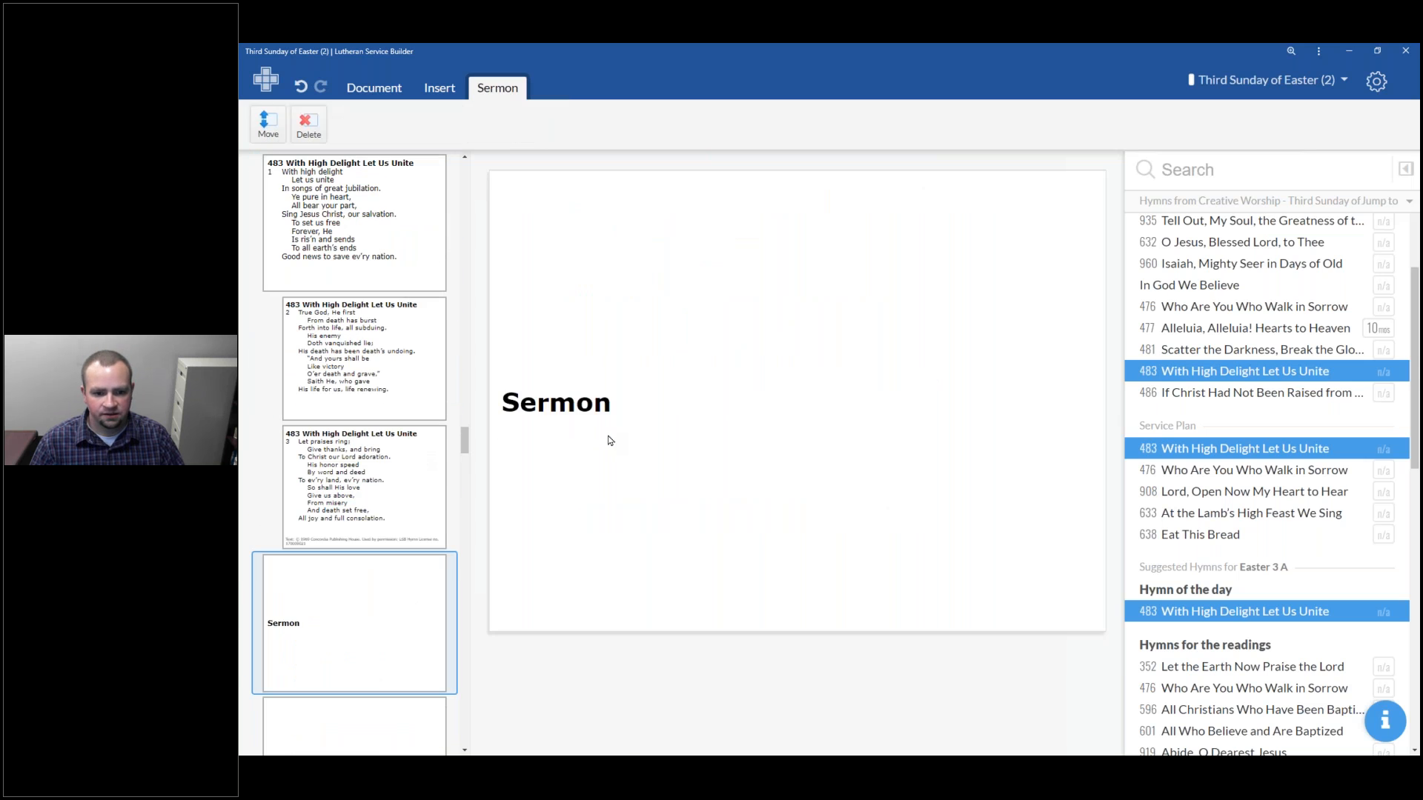
{"action": "double_click", "coordinate": [634, 456]}
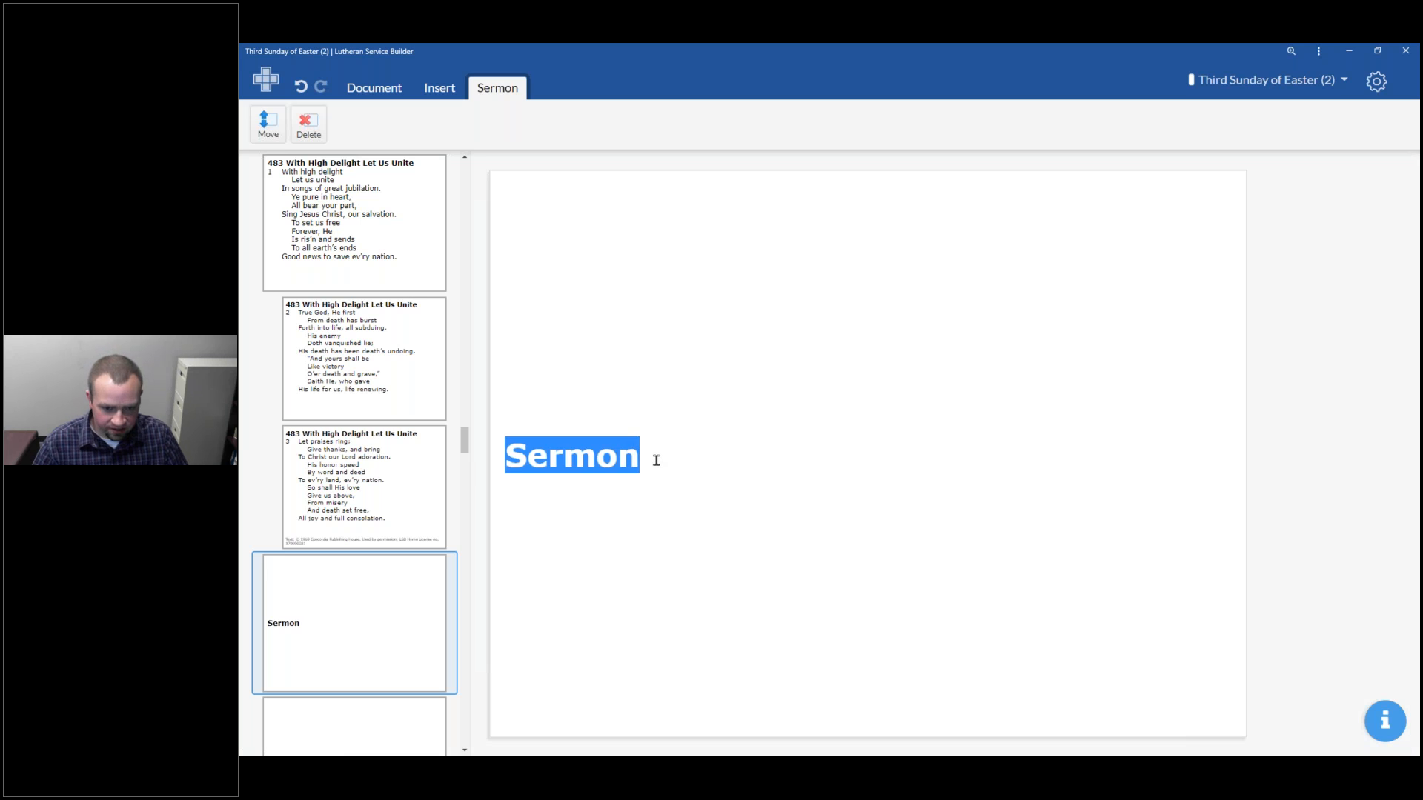
{"action": "left_click", "coordinate": [655, 460]}
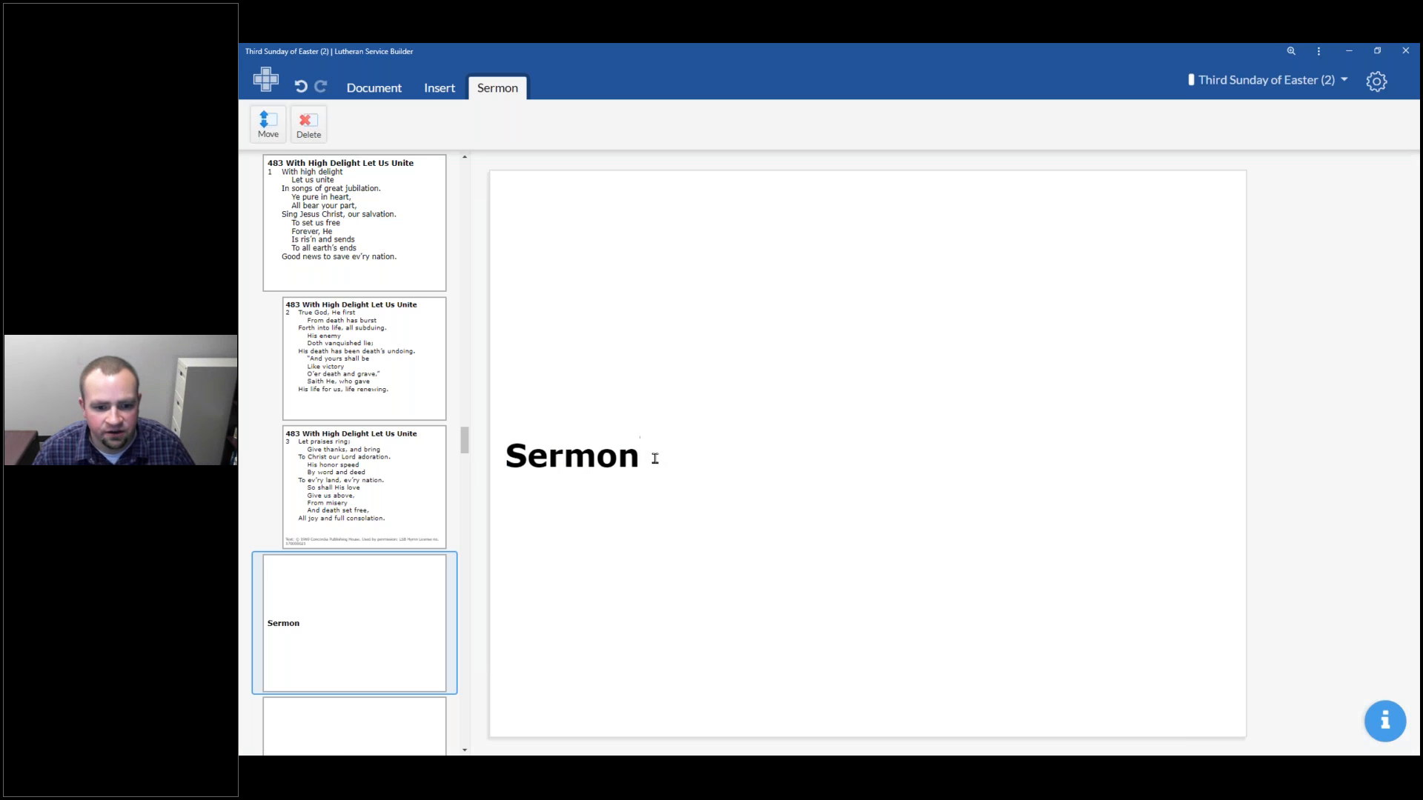
{"action": "type", "text": "- \"Sermon Title\""}
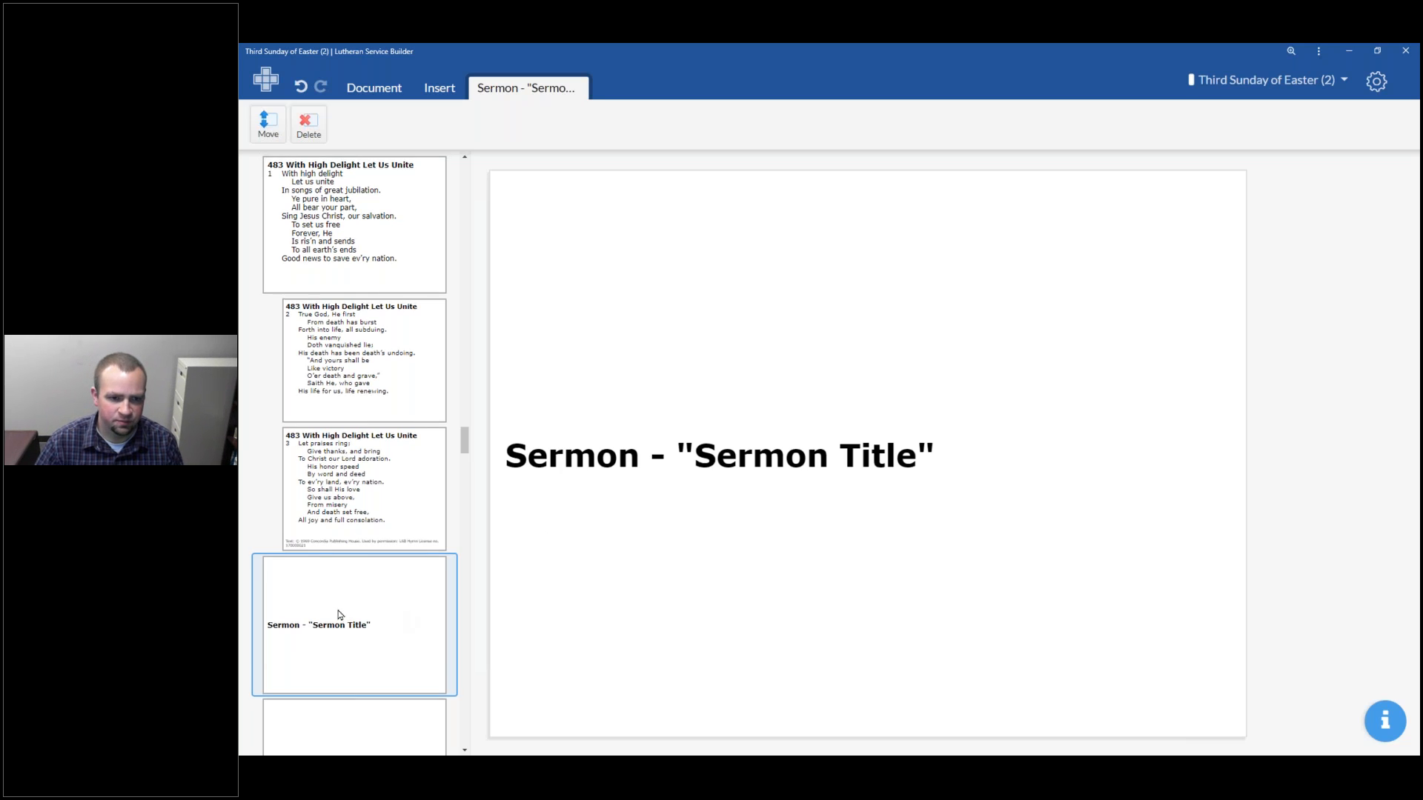
Insert a Caption slide between the Sit slide and the Acts 2 reading
{"action": "scroll", "coordinate": [340, 614], "scroll_direction": "up", "scroll_amount": 5}
{"action": "scroll", "coordinate": [458, 565], "scroll_direction": "down", "scroll_amount": 3}
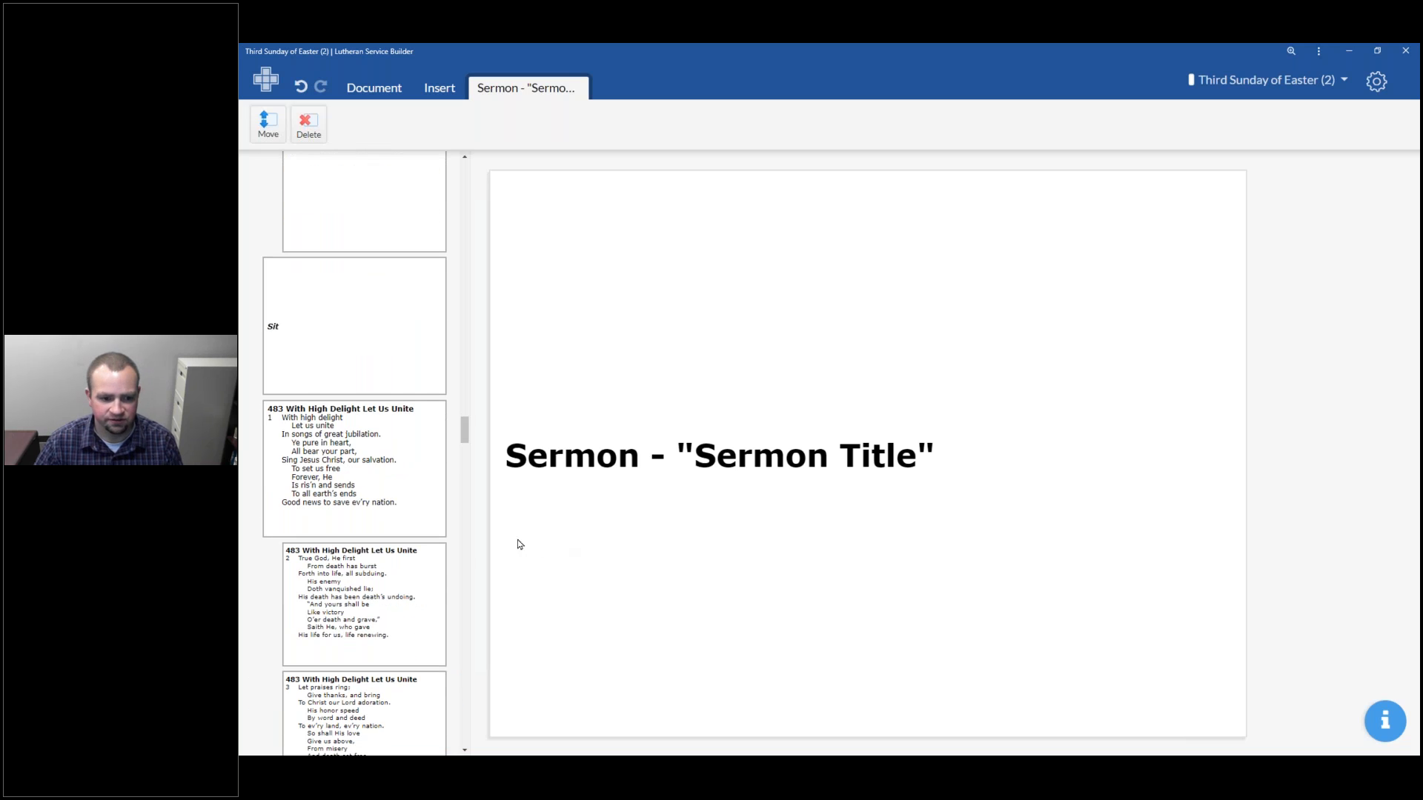
{"action": "scroll", "coordinate": [416, 464], "scroll_direction": "down", "scroll_amount": 2}
{"action": "scroll", "coordinate": [332, 546], "scroll_direction": "up", "scroll_amount": 2}
{"action": "scroll", "coordinate": [332, 545], "scroll_direction": "up", "scroll_amount": 8}
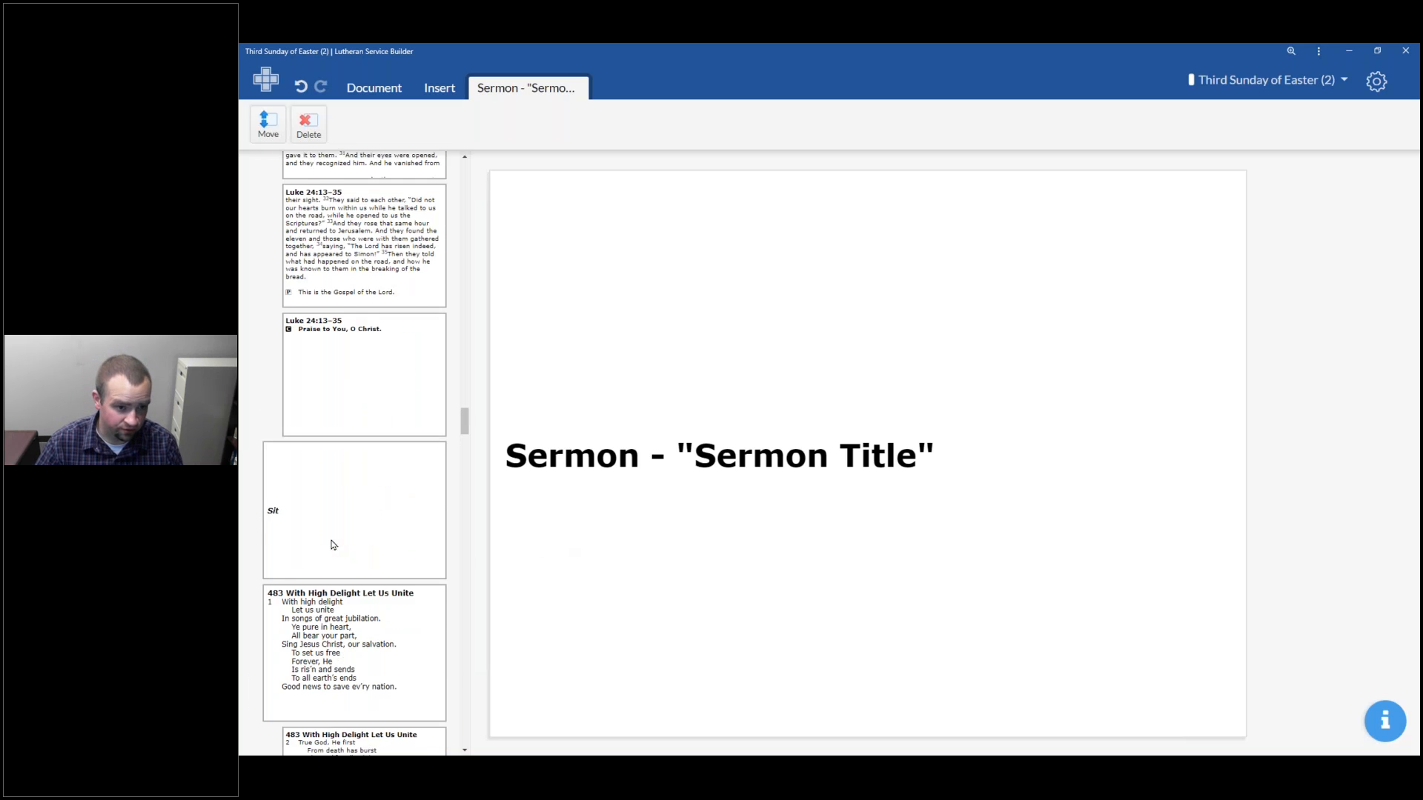
{"action": "scroll", "coordinate": [405, 517], "scroll_direction": "up", "scroll_amount": 8}
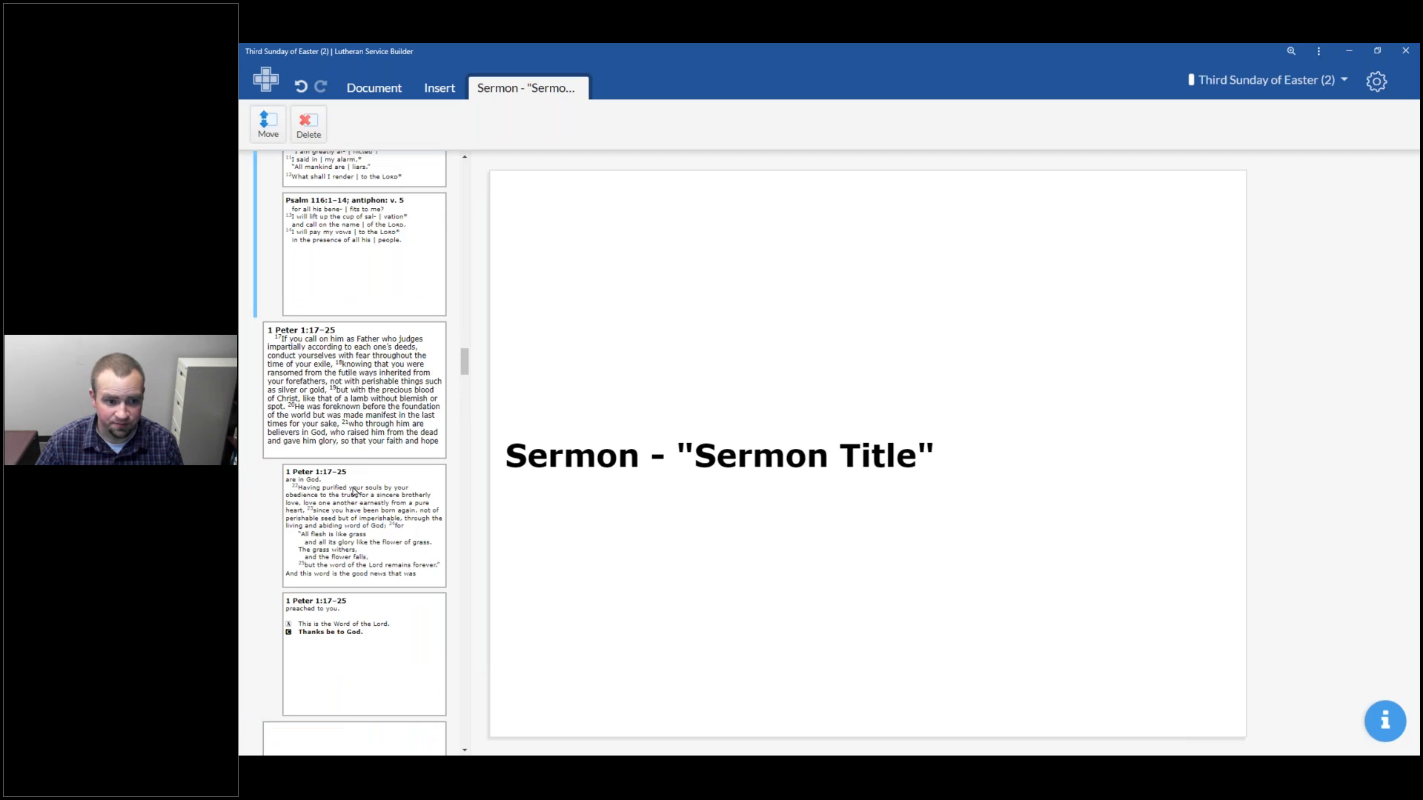
{"action": "scroll", "coordinate": [301, 480], "scroll_direction": "up", "scroll_amount": 8}
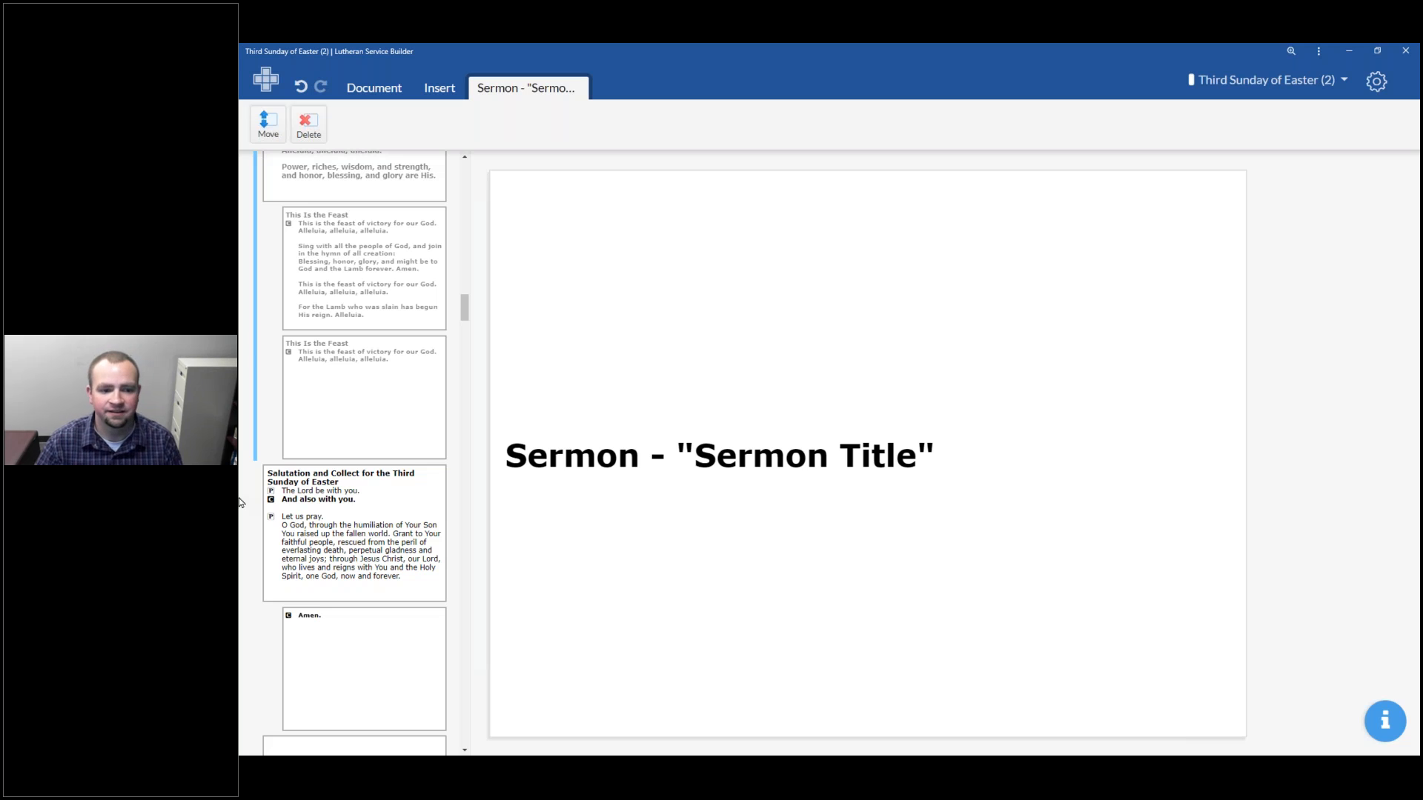
{"action": "scroll", "coordinate": [438, 556], "scroll_direction": "down", "scroll_amount": 4}
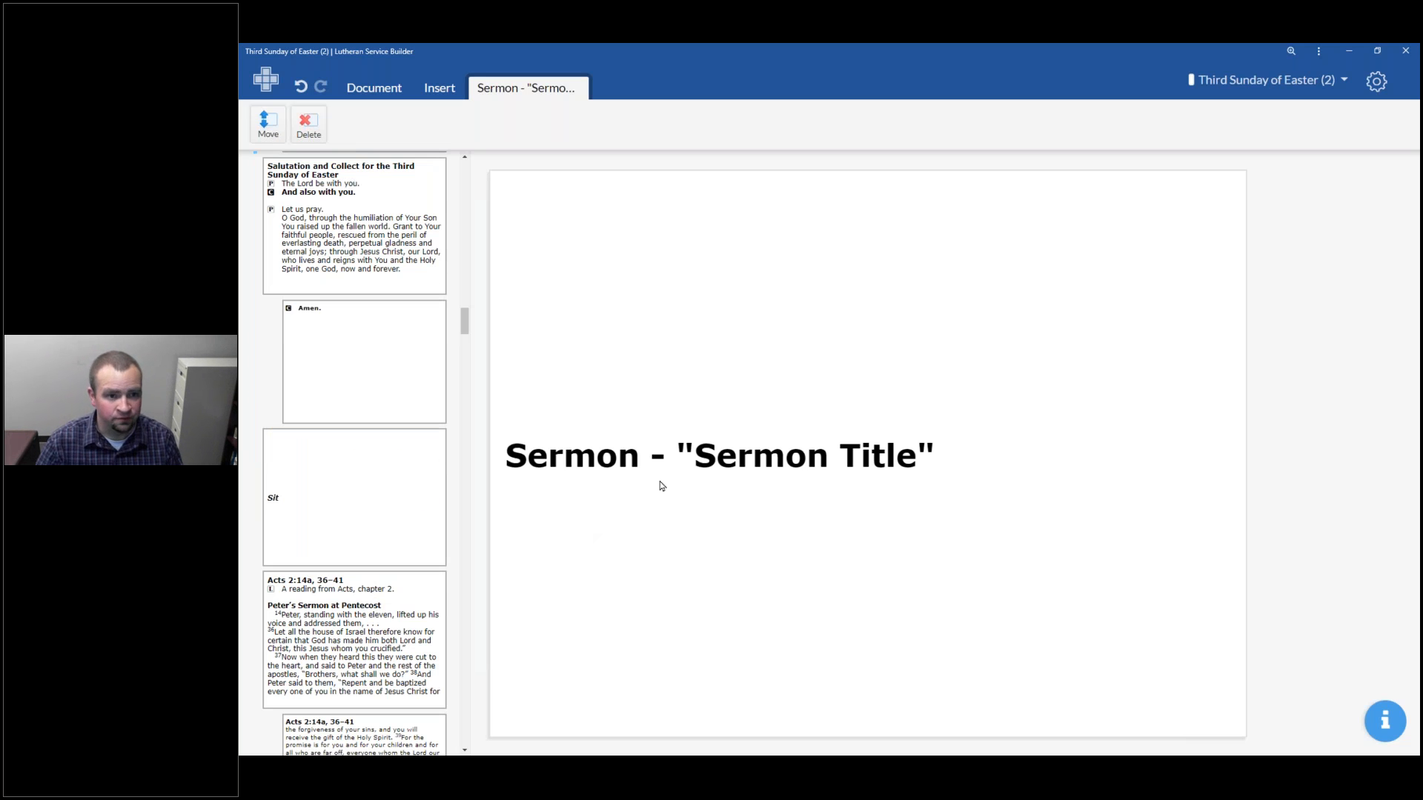
{"action": "left_click", "coordinate": [443, 98]}
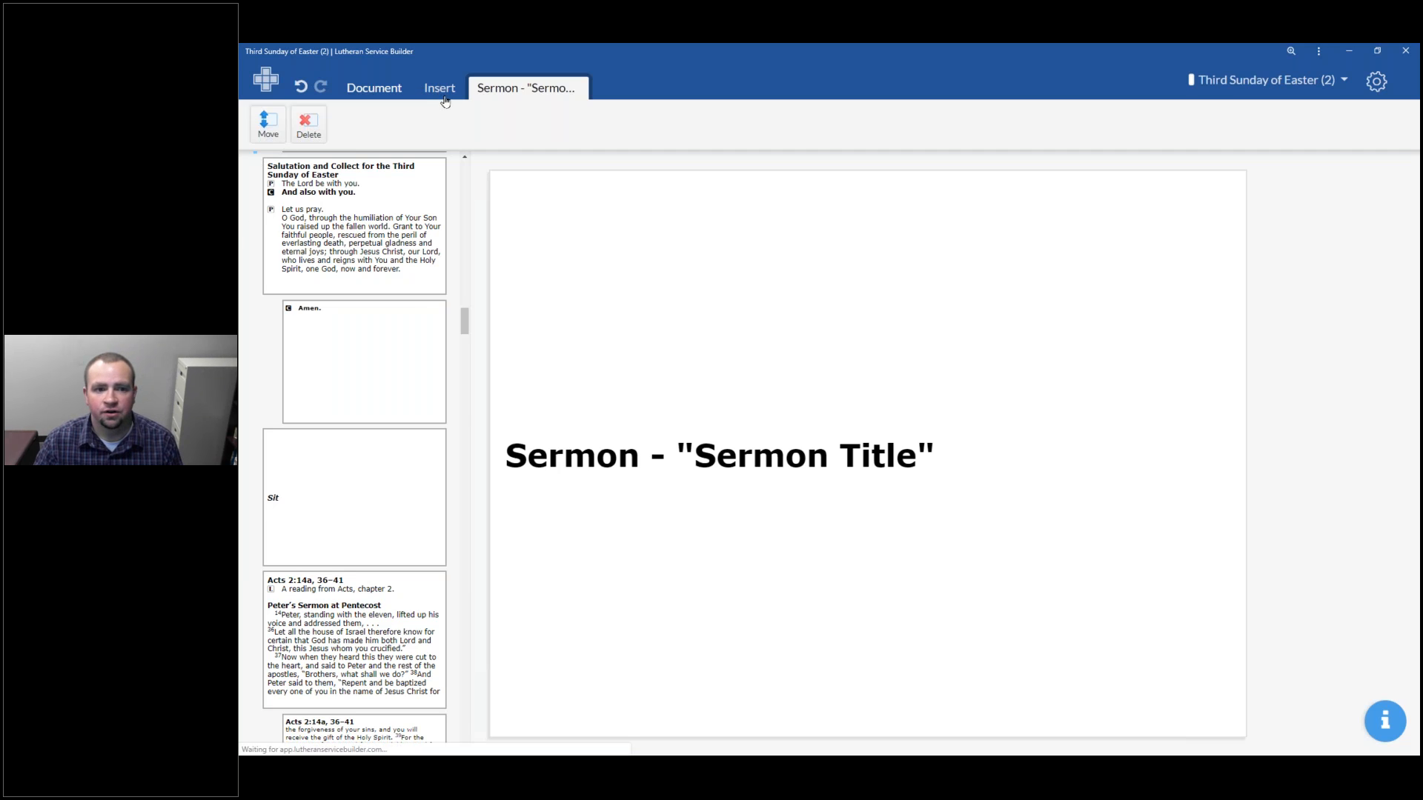
{"action": "left_click", "coordinate": [445, 89]}
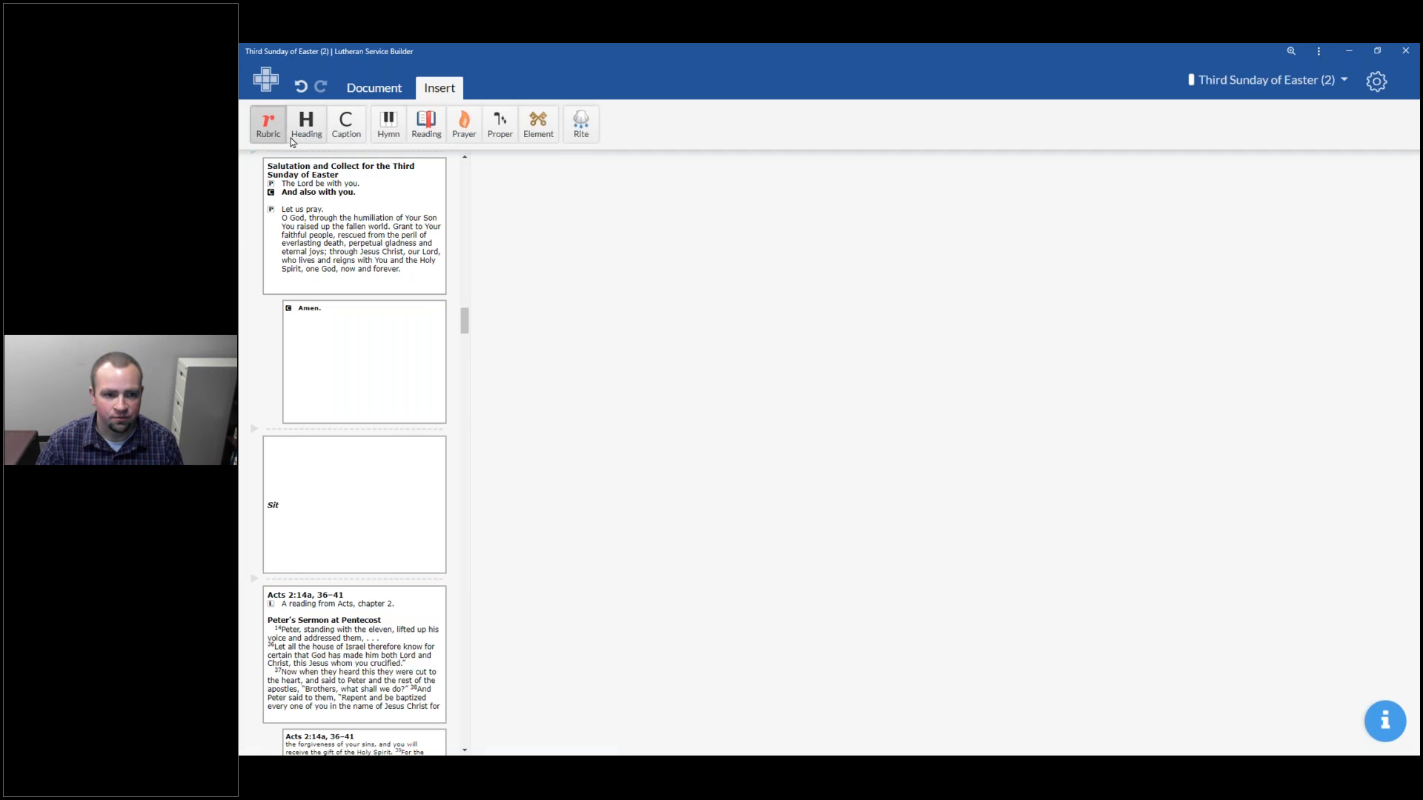
{"action": "left_click", "coordinate": [344, 131]}
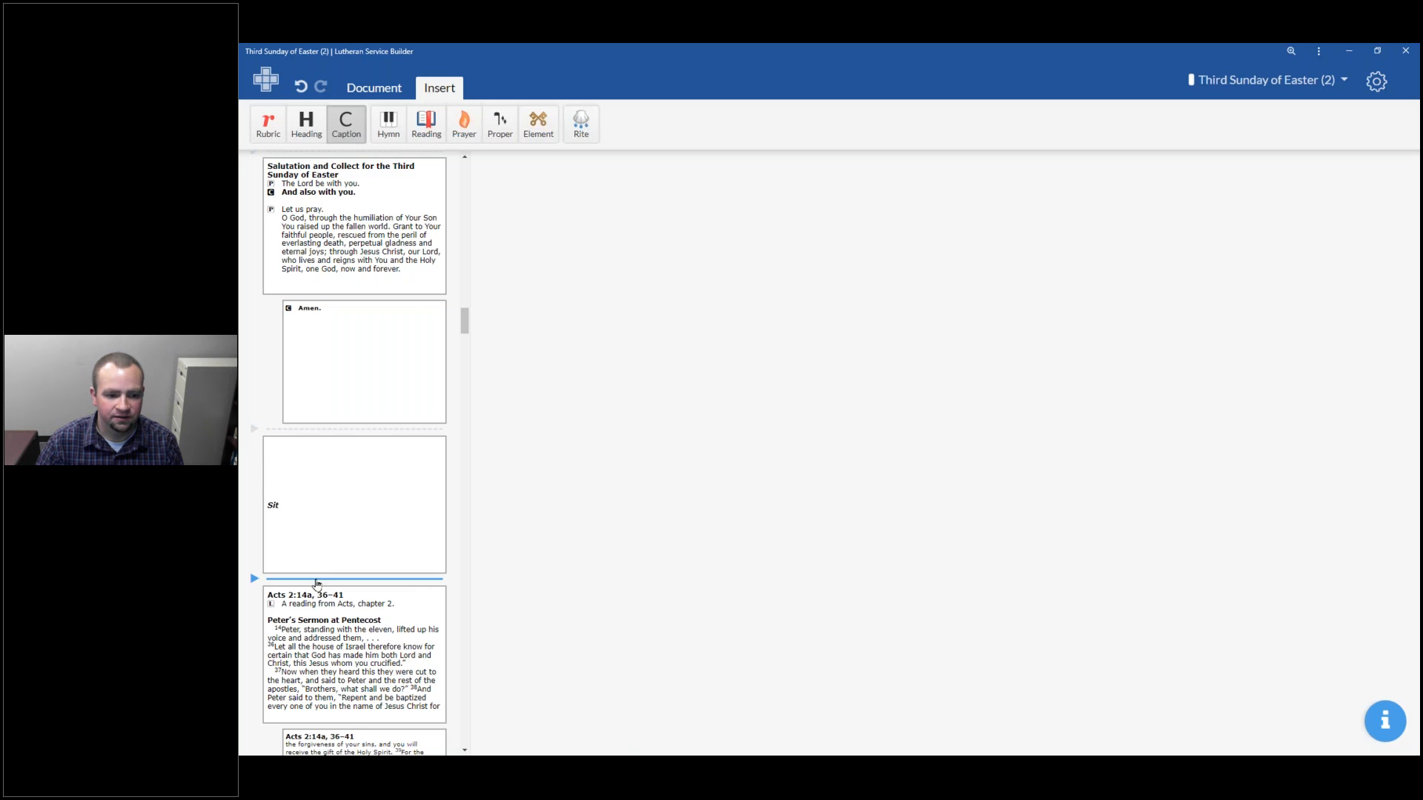
{"action": "left_click", "coordinate": [317, 580]}
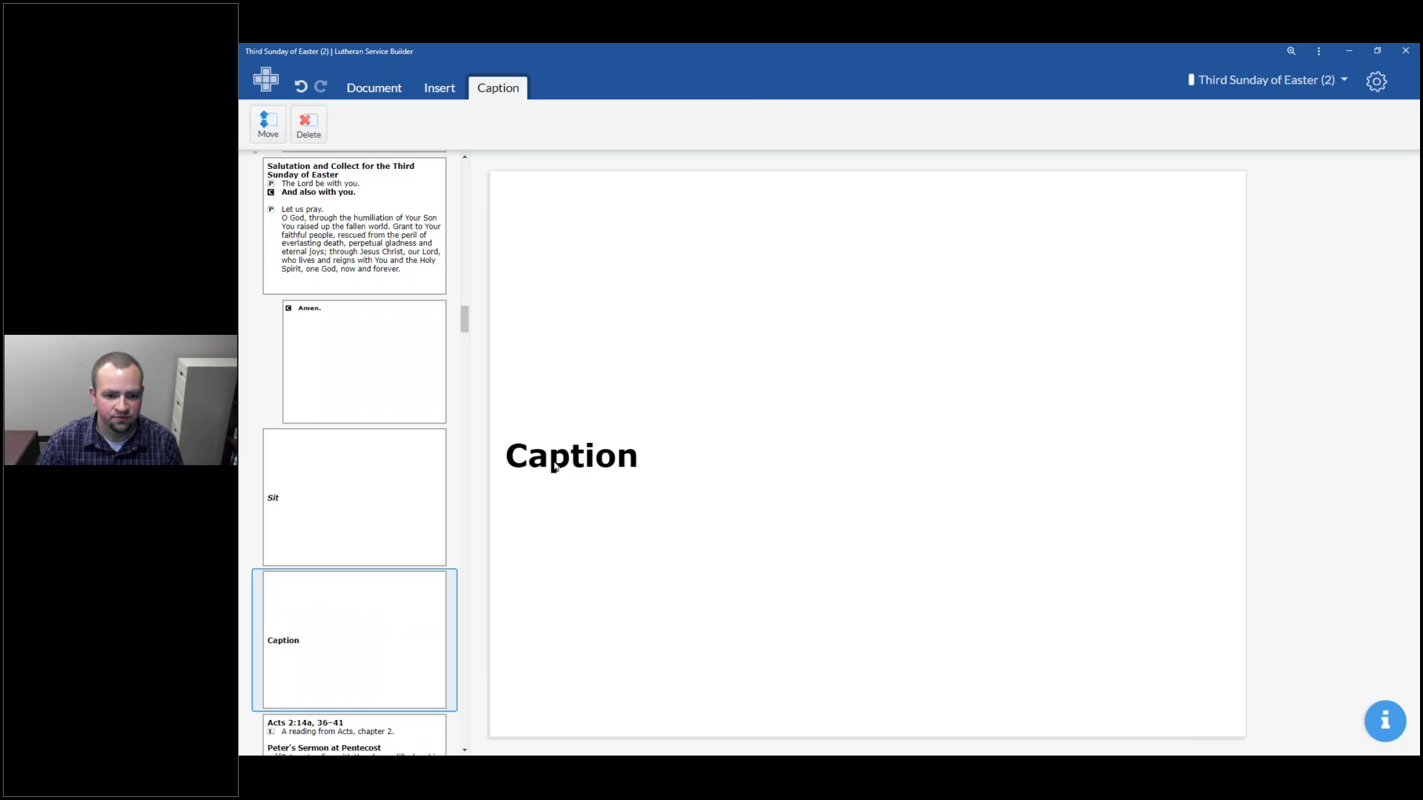
Retitle the new caption slide as Children's Message
{"action": "double_click", "coordinate": [559, 468]}
{"action": "type", "text": "Children"}
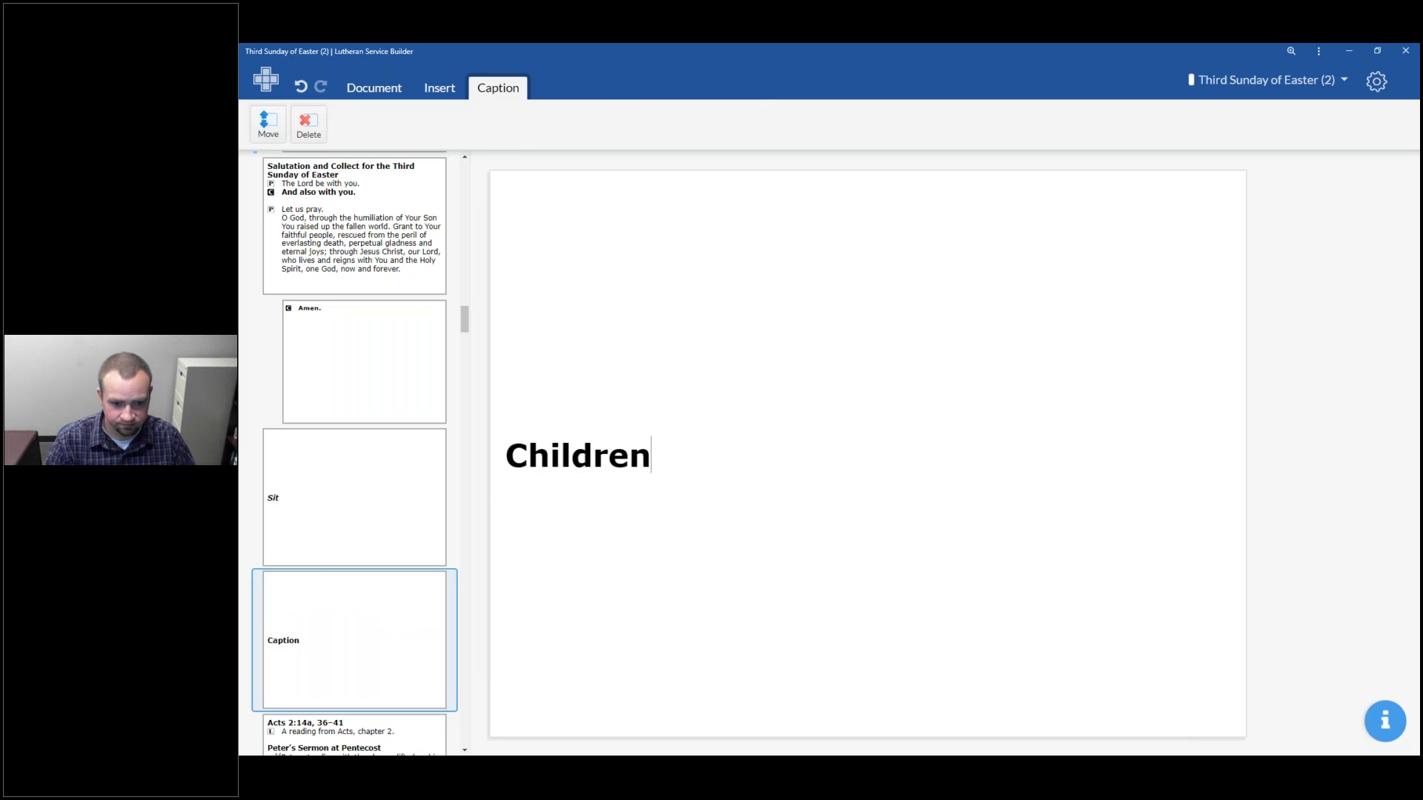
{"action": "type", "text": "'s Message"}
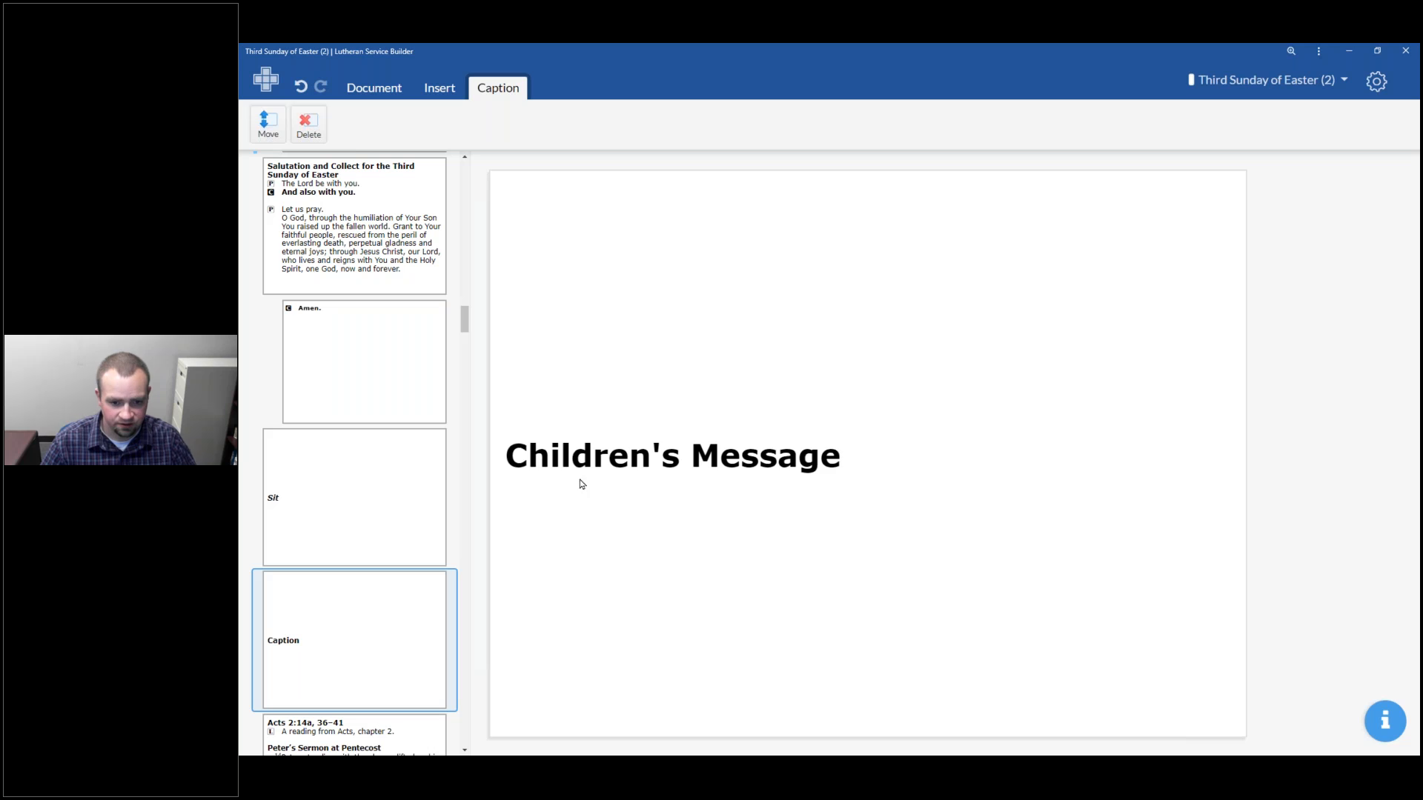
{"action": "left_click", "coordinate": [734, 562]}
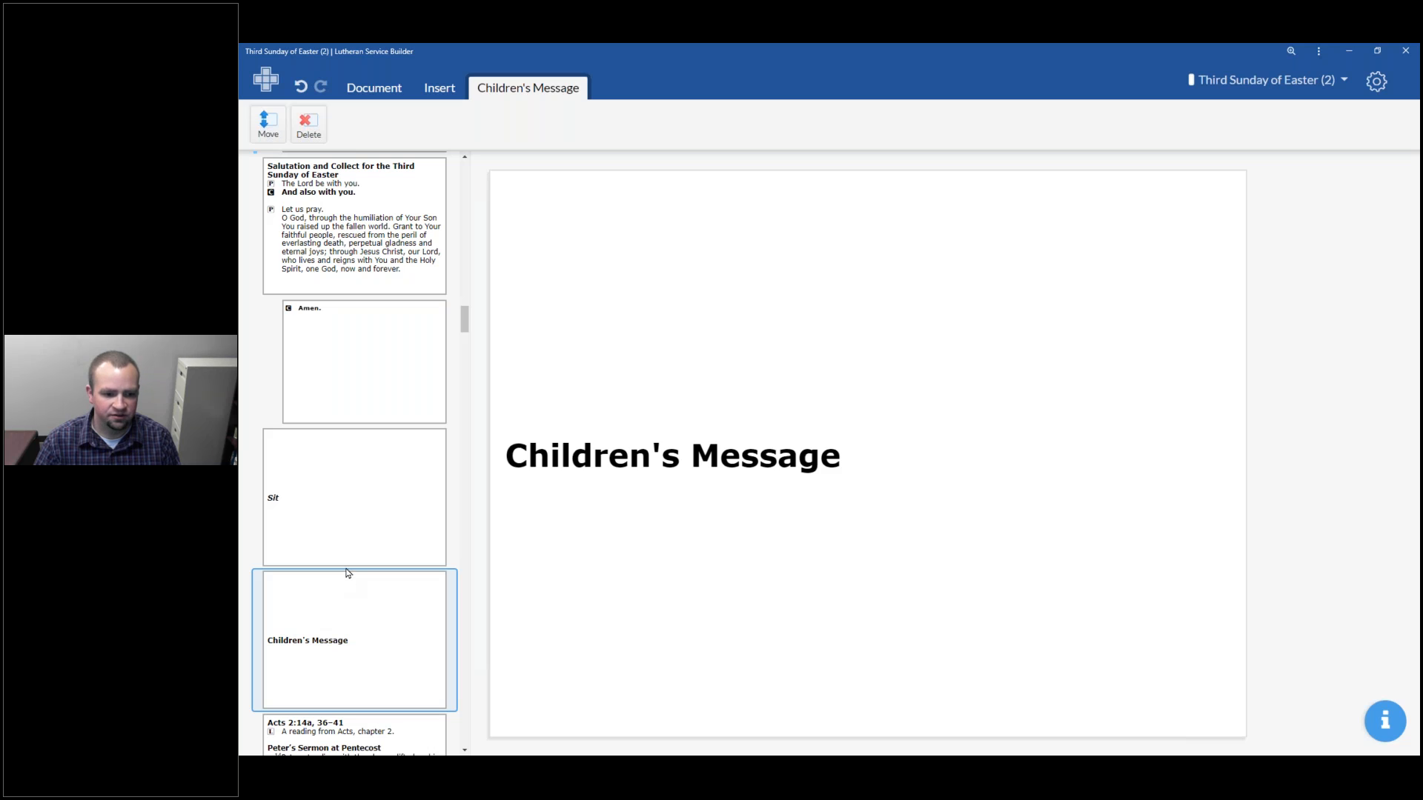
Insert a hymn after the Sit slide and fill it with 588 Jesus Loves Me
{"action": "left_click", "coordinate": [357, 522]}
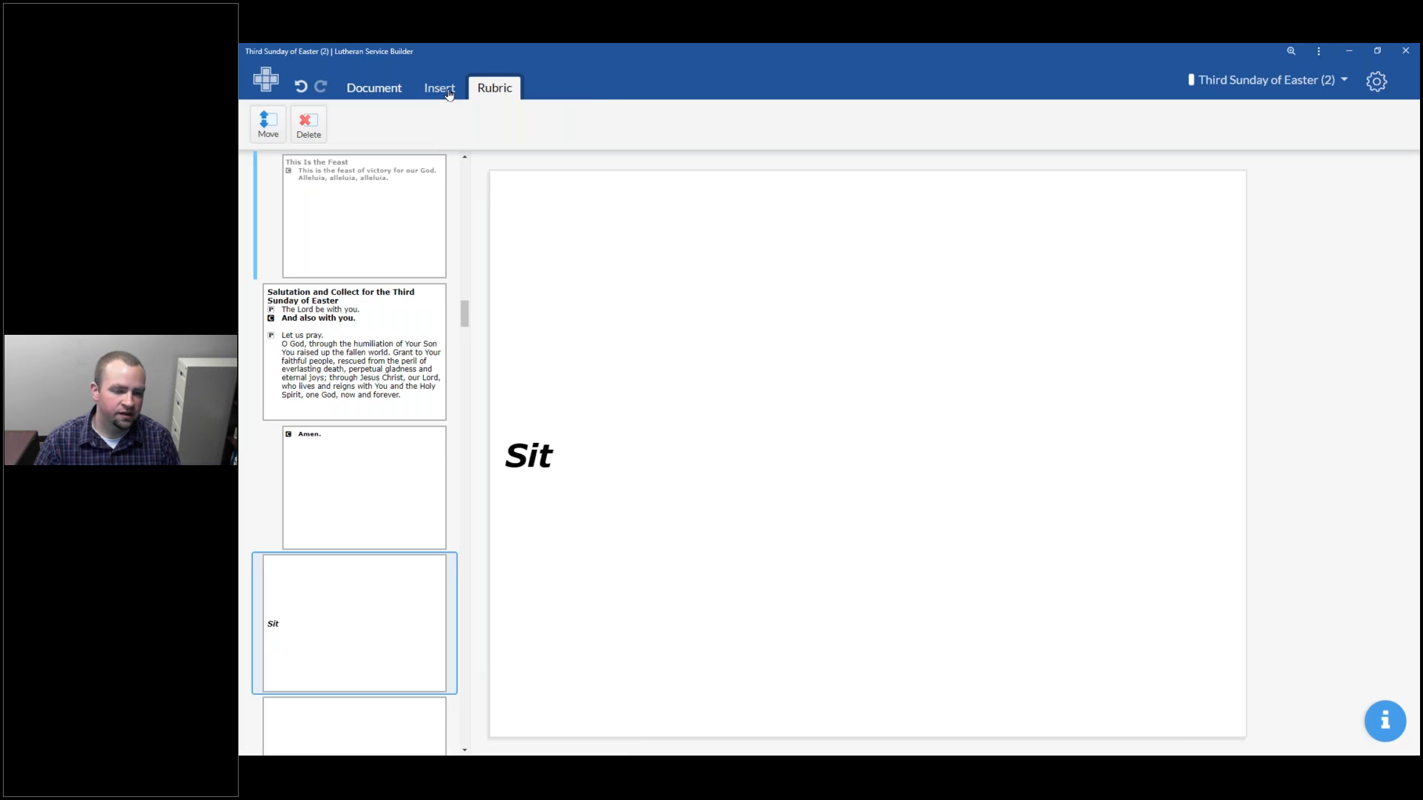
{"action": "left_click", "coordinate": [447, 91]}
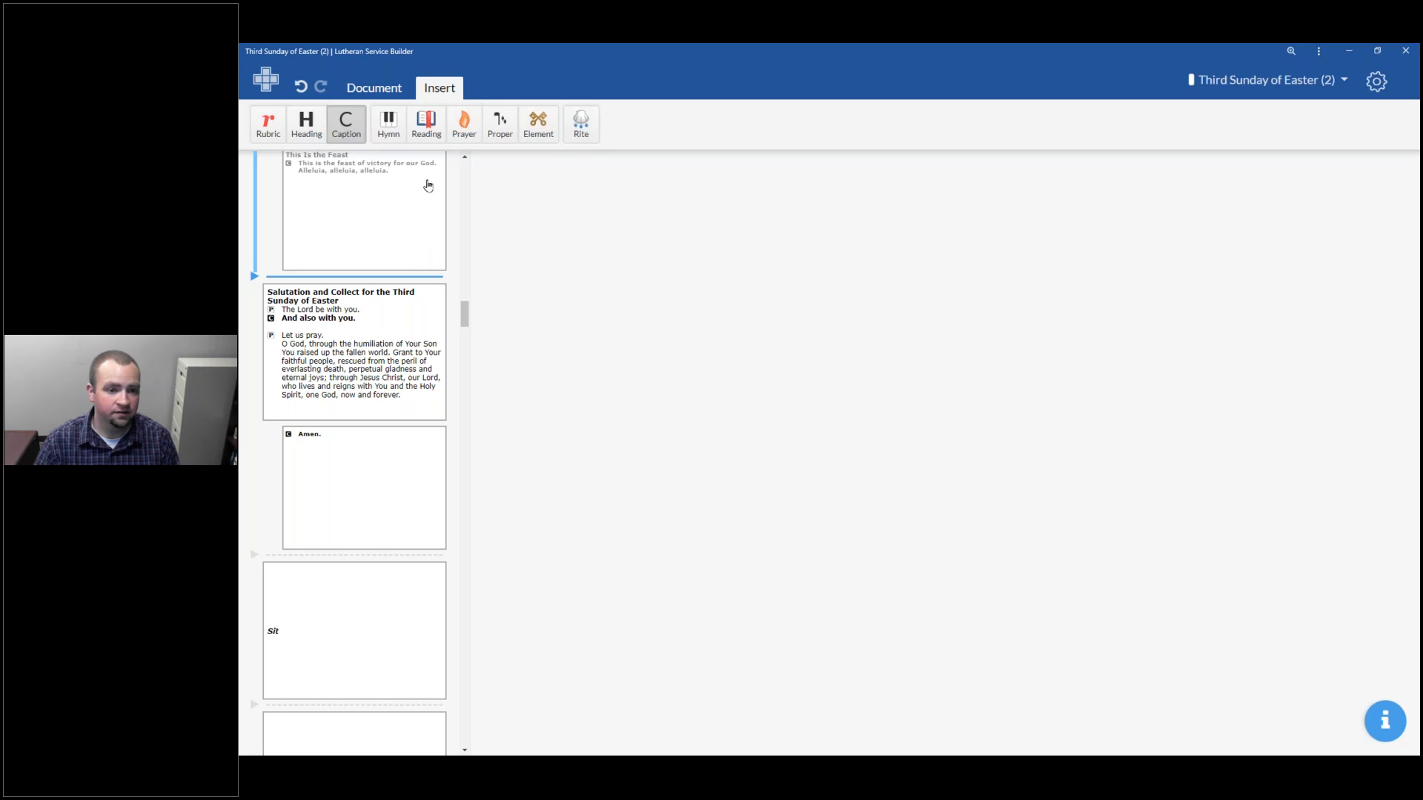
{"action": "left_click", "coordinate": [388, 134]}
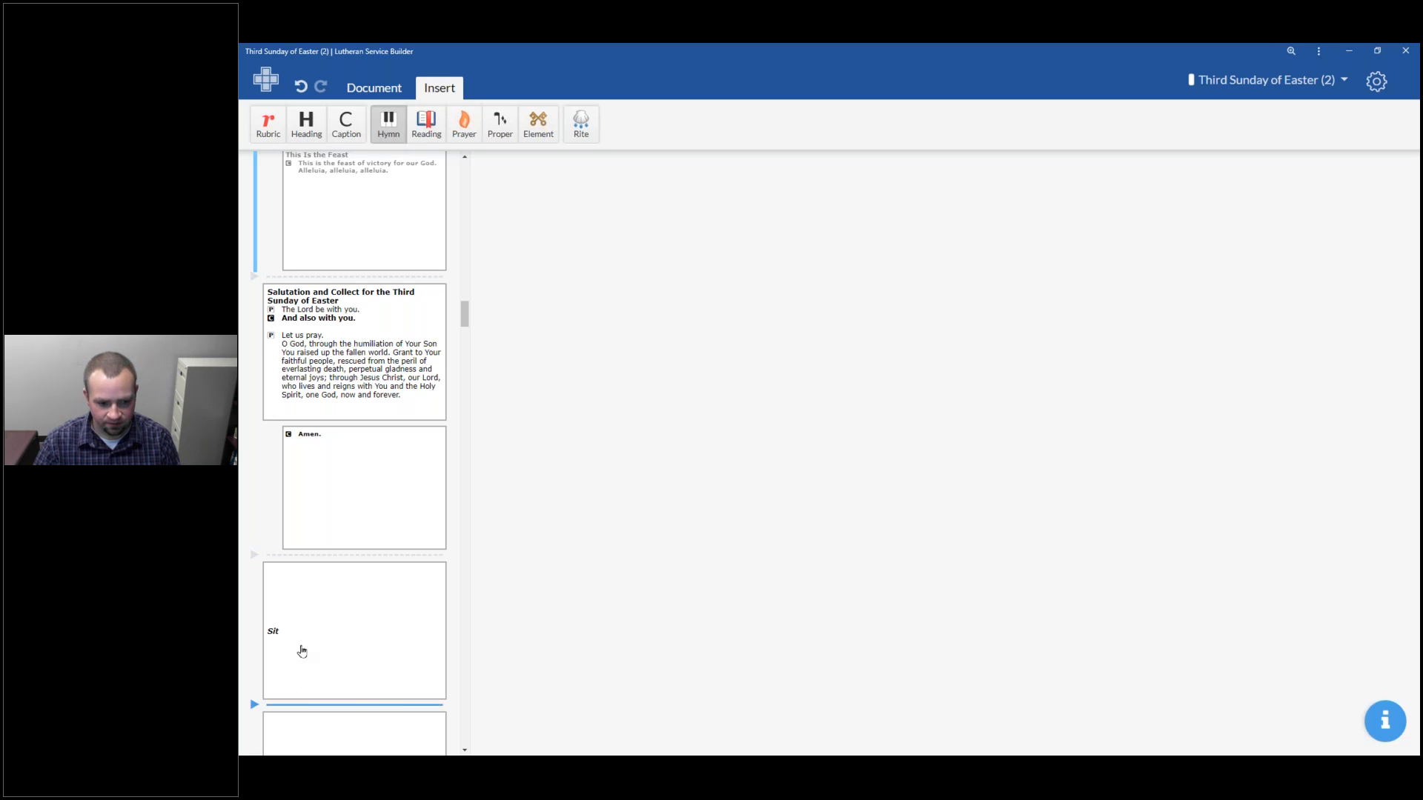
{"action": "left_click", "coordinate": [311, 704]}
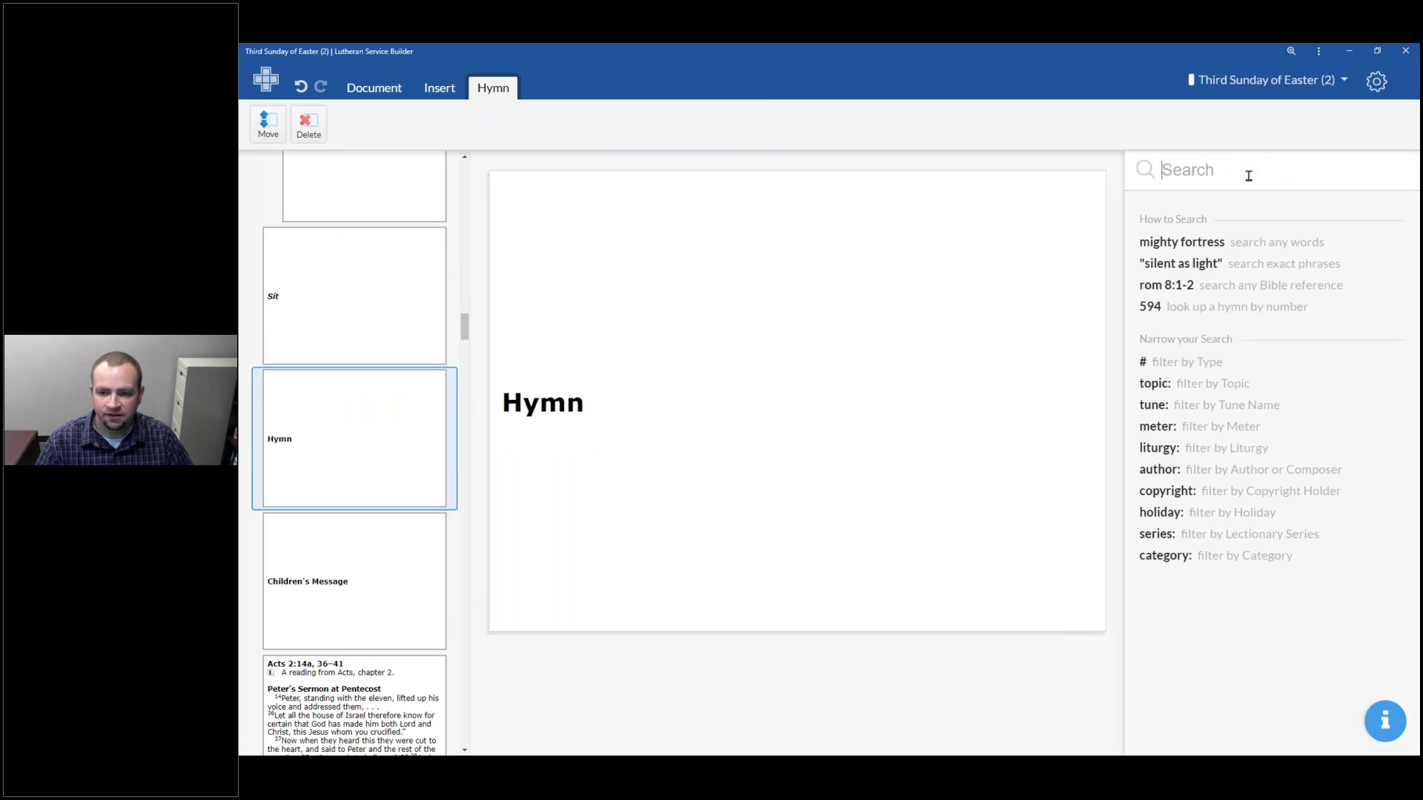
{"action": "type", "text": "J"}
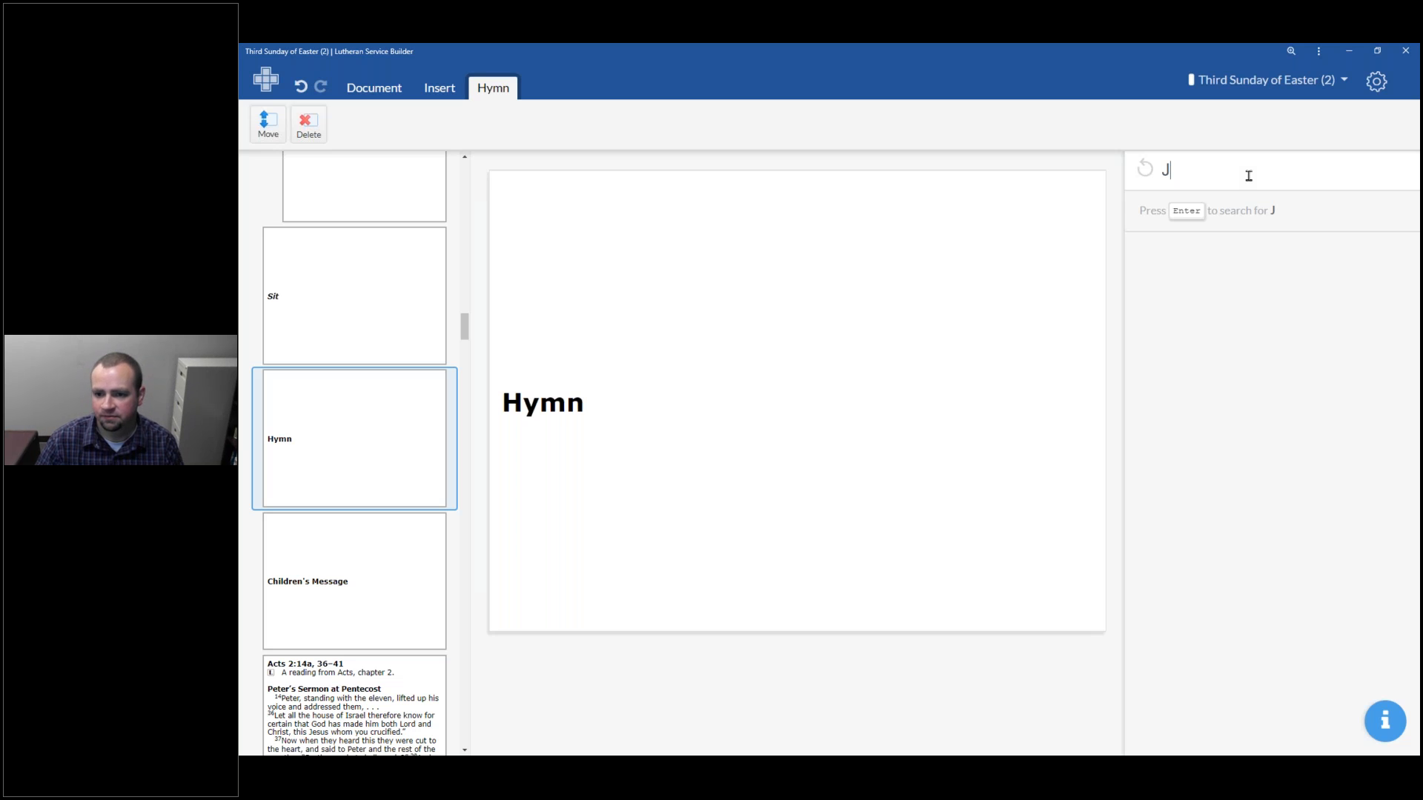
{"action": "type", "text": "esus Loves Me"}
{"action": "key", "text": "Return"}
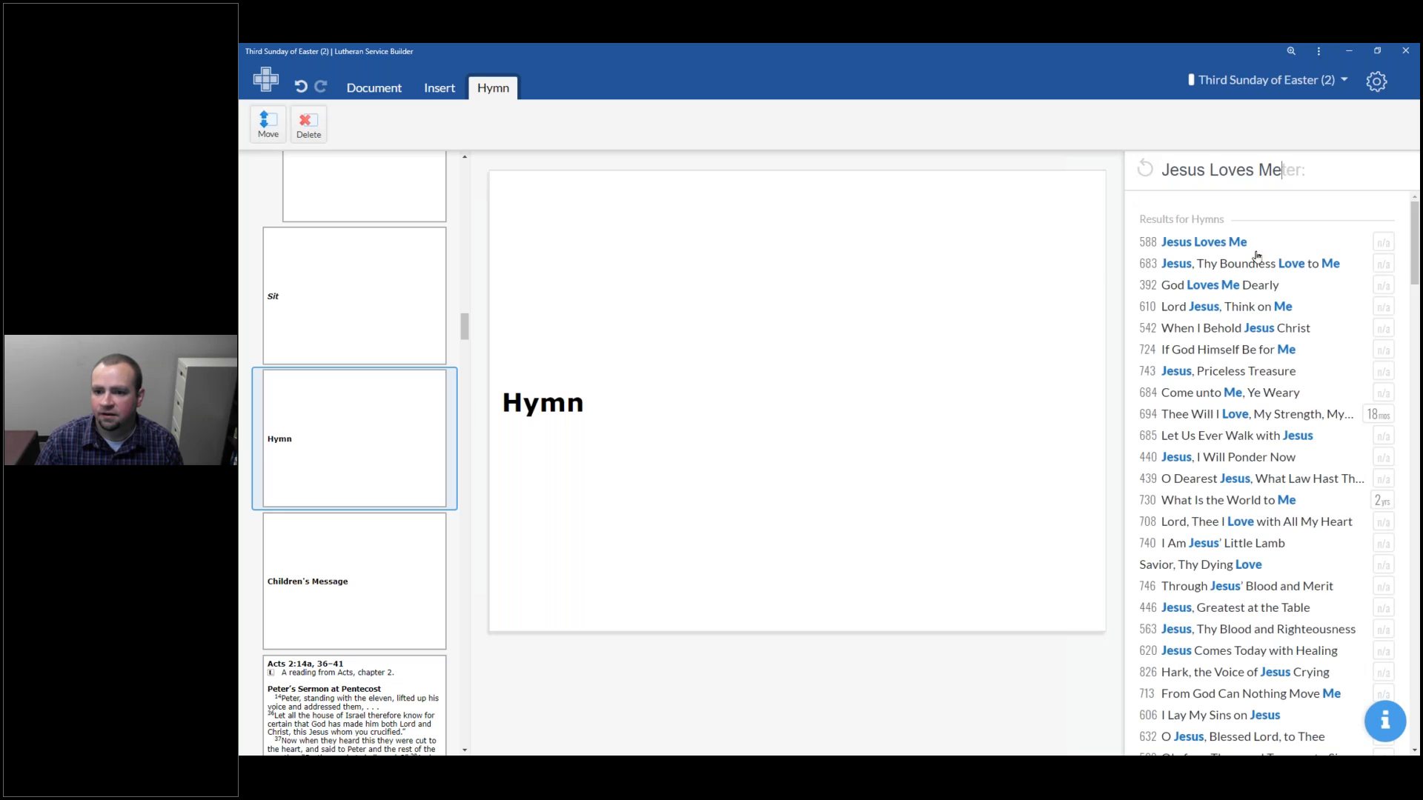
{"action": "left_click", "coordinate": [1194, 242]}
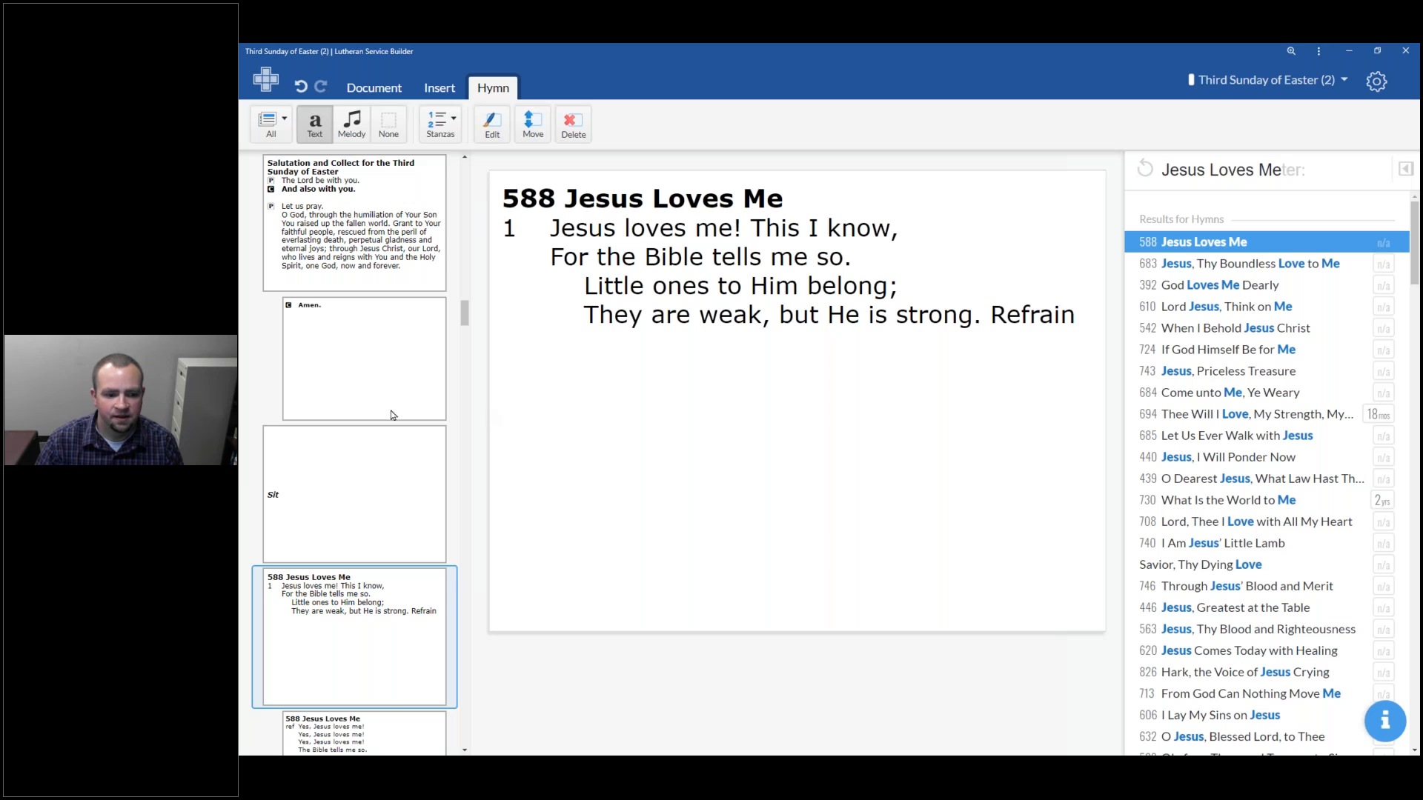
Move the Jesus Loves Me hymn below the Children's Message caption
{"action": "scroll", "coordinate": [353, 412], "scroll_direction": "down", "scroll_amount": 1}
{"action": "scroll", "coordinate": [354, 412], "scroll_direction": "down", "scroll_amount": 5}
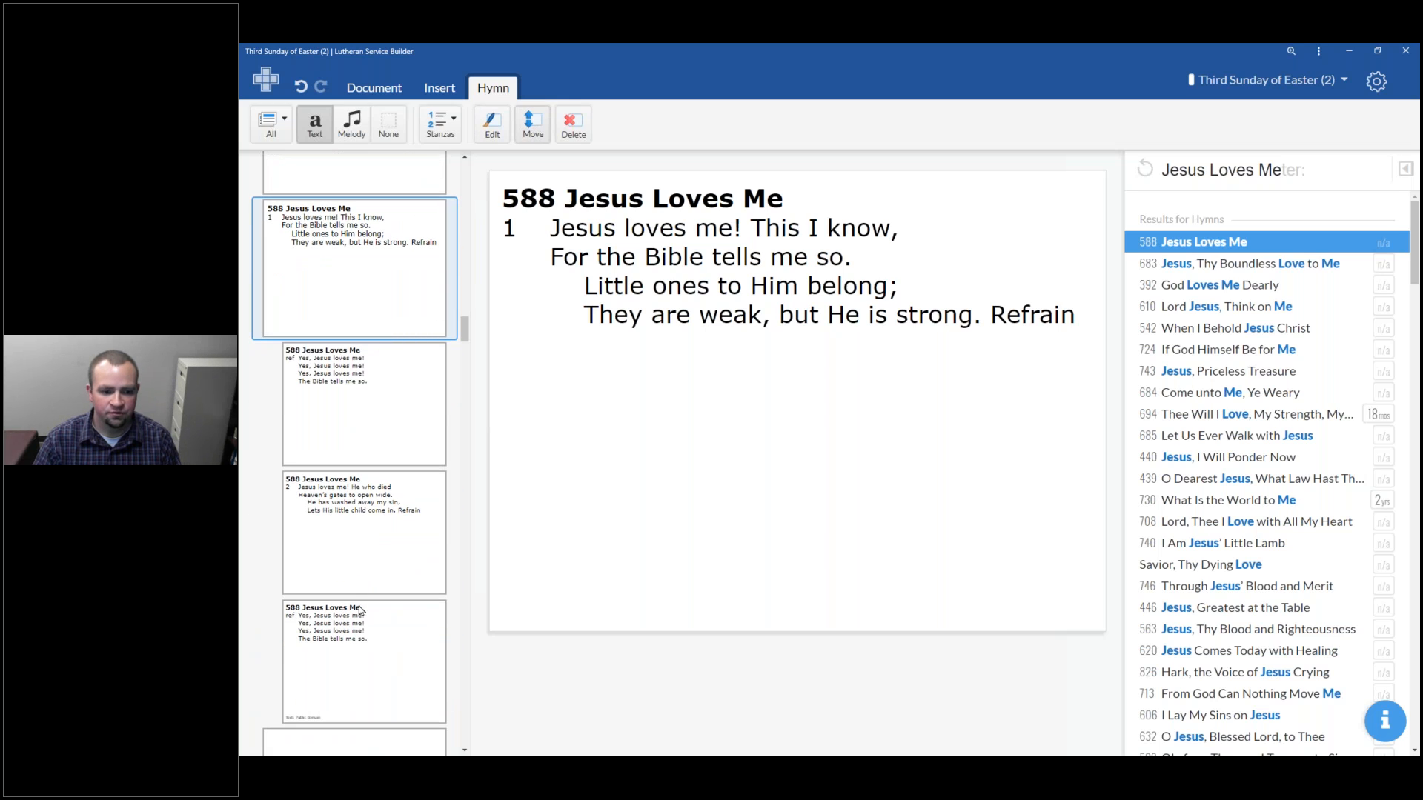
{"action": "scroll", "coordinate": [359, 610], "scroll_direction": "down", "scroll_amount": 5}
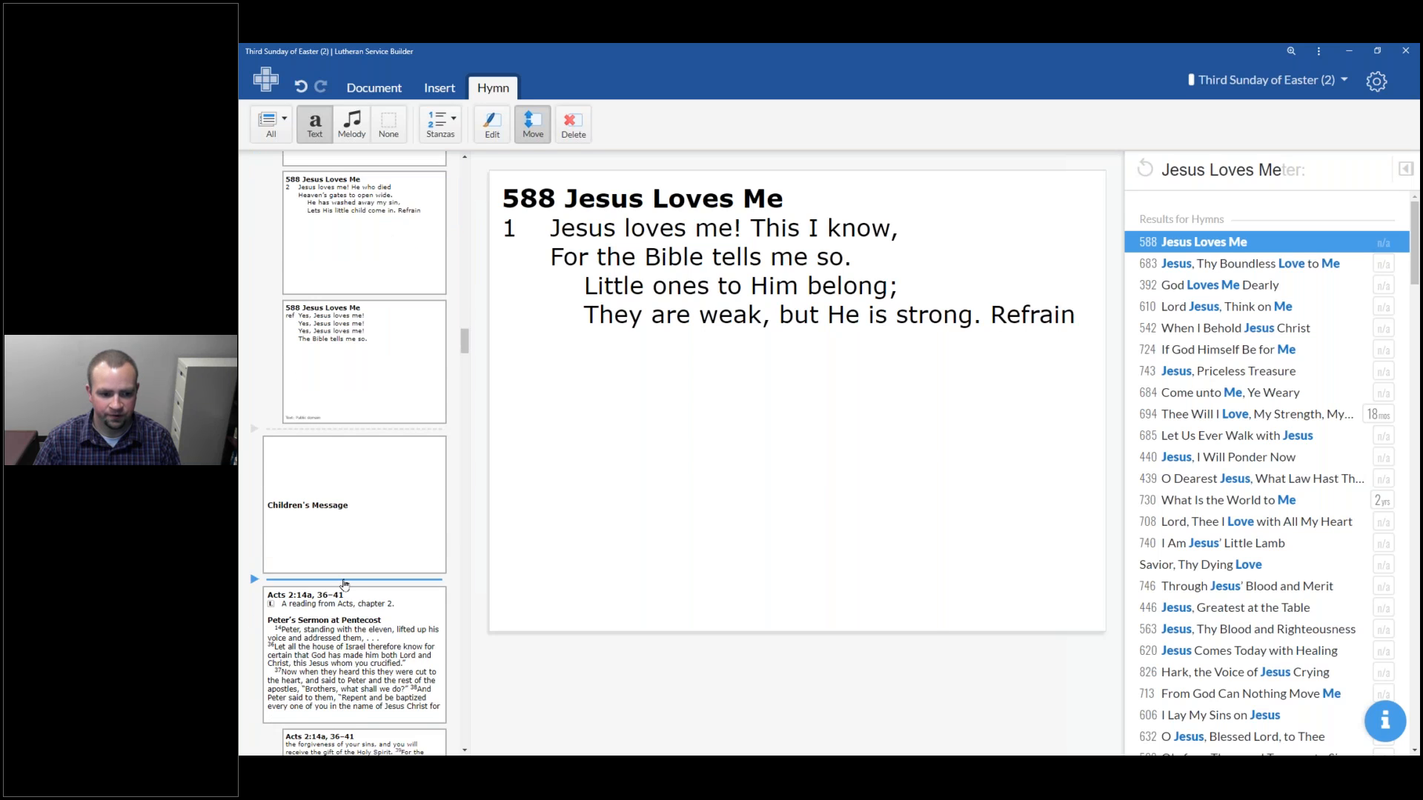
{"action": "left_click", "coordinate": [345, 584]}
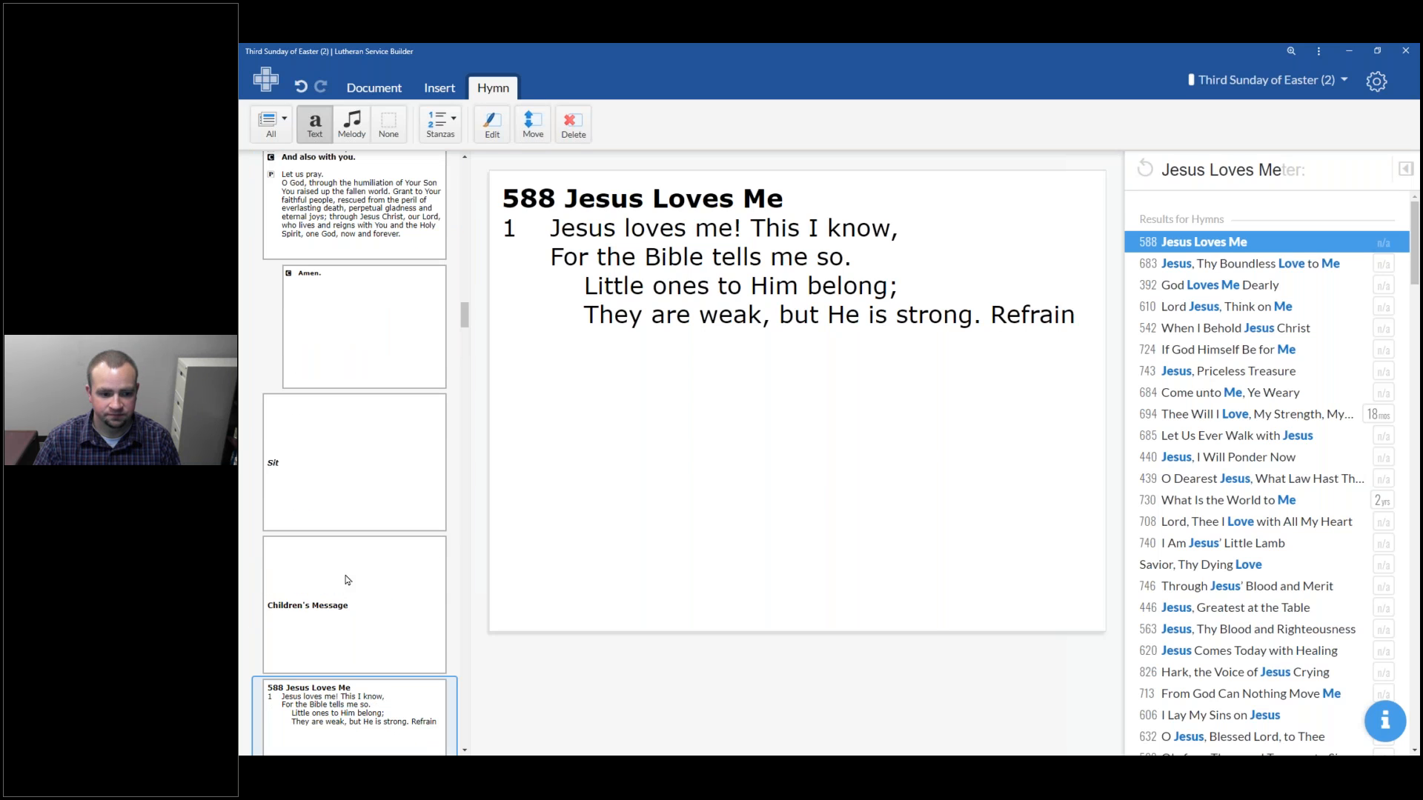
Insert an empty hymn slot between the Stand slide and the Nicene Creed
{"action": "left_click", "coordinate": [428, 88]}
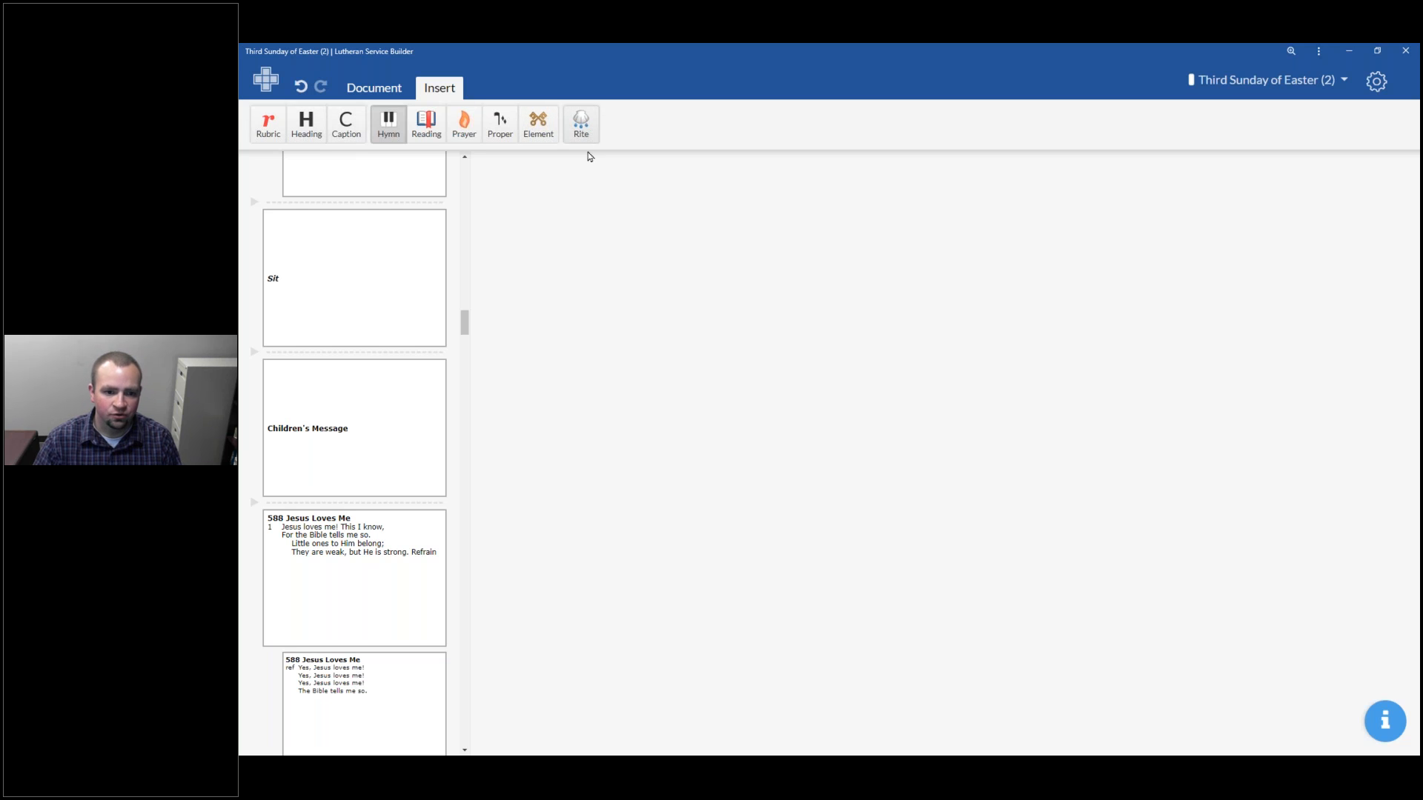
{"action": "scroll", "coordinate": [364, 342], "scroll_direction": "down", "scroll_amount": 2}
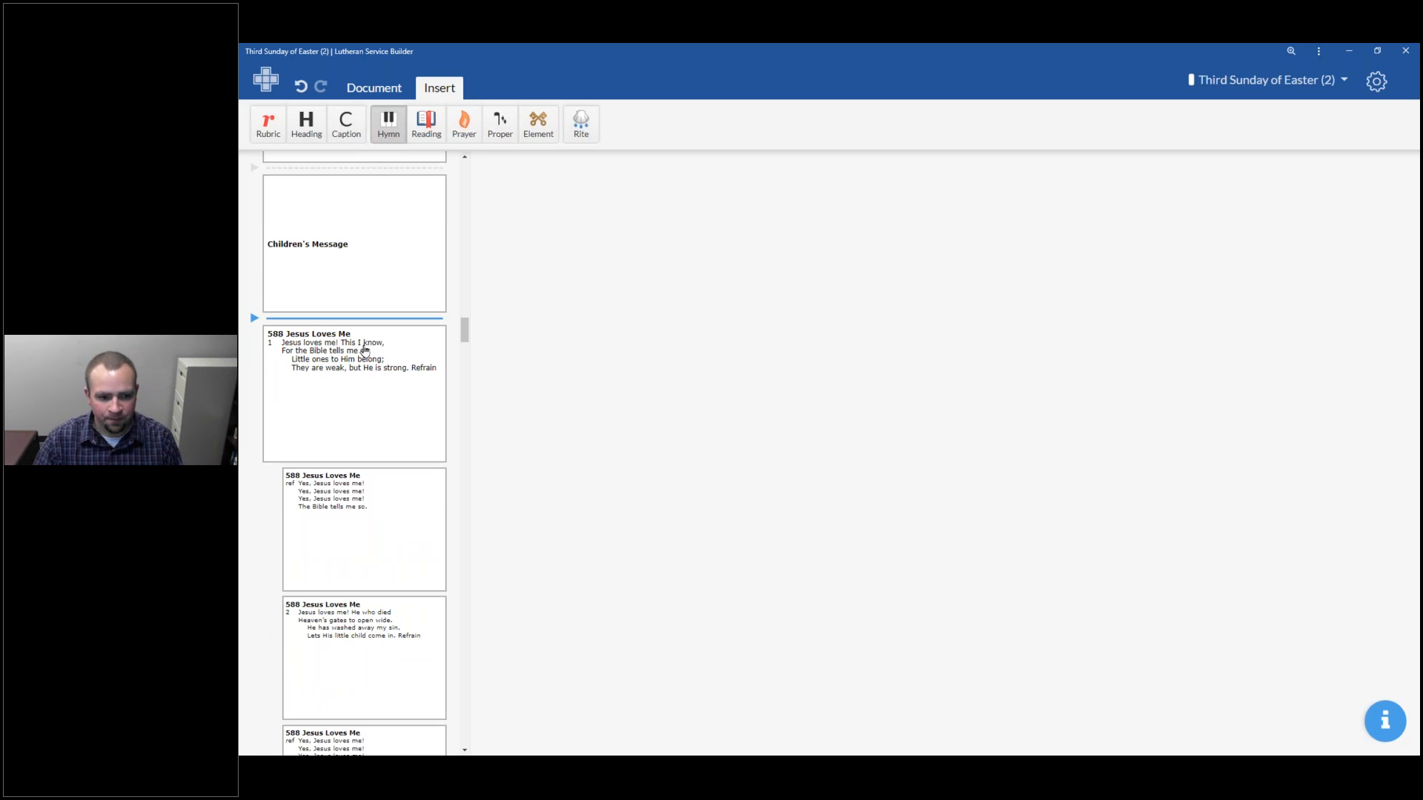
{"action": "scroll", "coordinate": [364, 348], "scroll_direction": "down", "scroll_amount": 4}
{"action": "scroll", "coordinate": [363, 354], "scroll_direction": "up", "scroll_amount": 2}
{"action": "scroll", "coordinate": [363, 355], "scroll_direction": "up", "scroll_amount": 3}
{"action": "scroll", "coordinate": [356, 358], "scroll_direction": "down", "scroll_amount": 6}
{"action": "scroll", "coordinate": [352, 359], "scroll_direction": "down", "scroll_amount": 10}
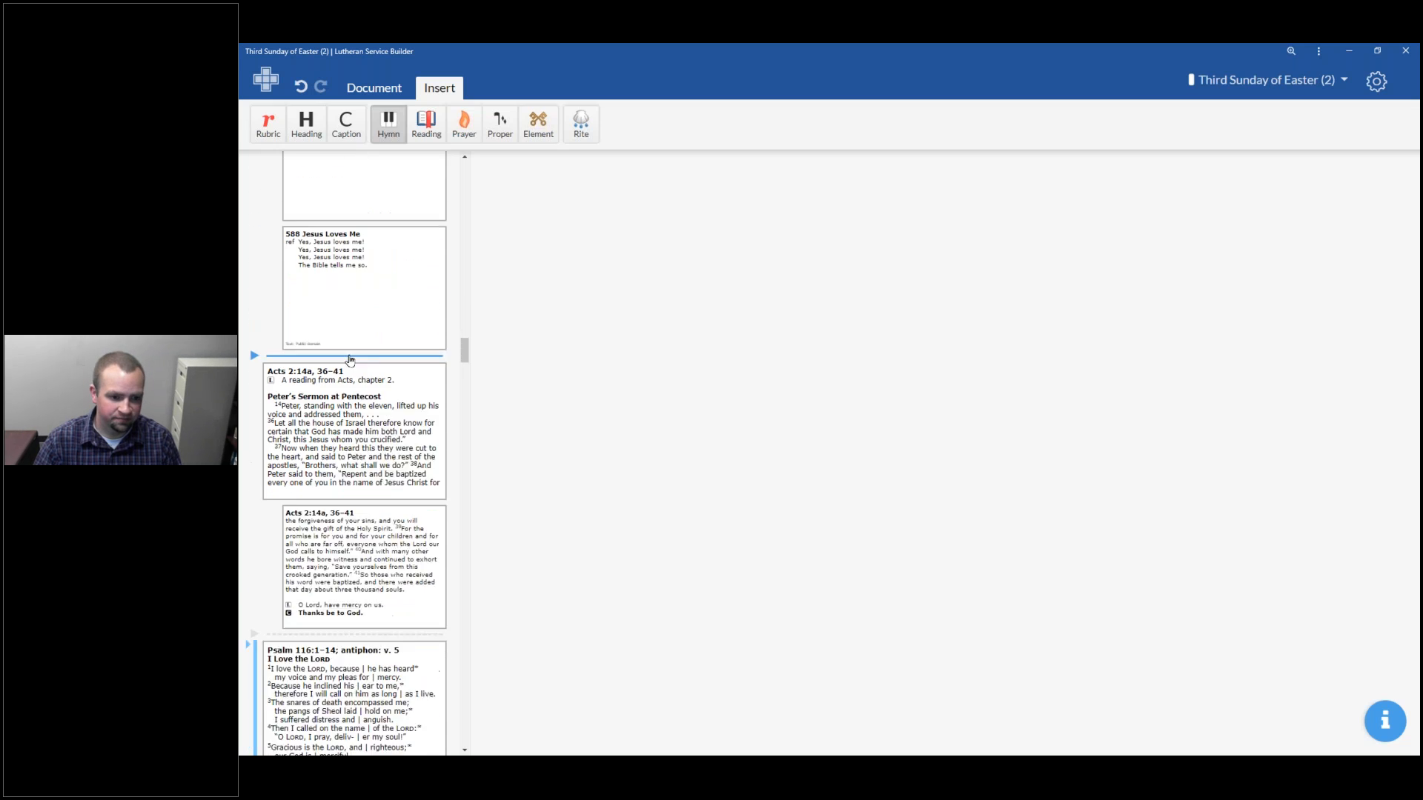
{"action": "scroll", "coordinate": [352, 367], "scroll_direction": "down", "scroll_amount": 10}
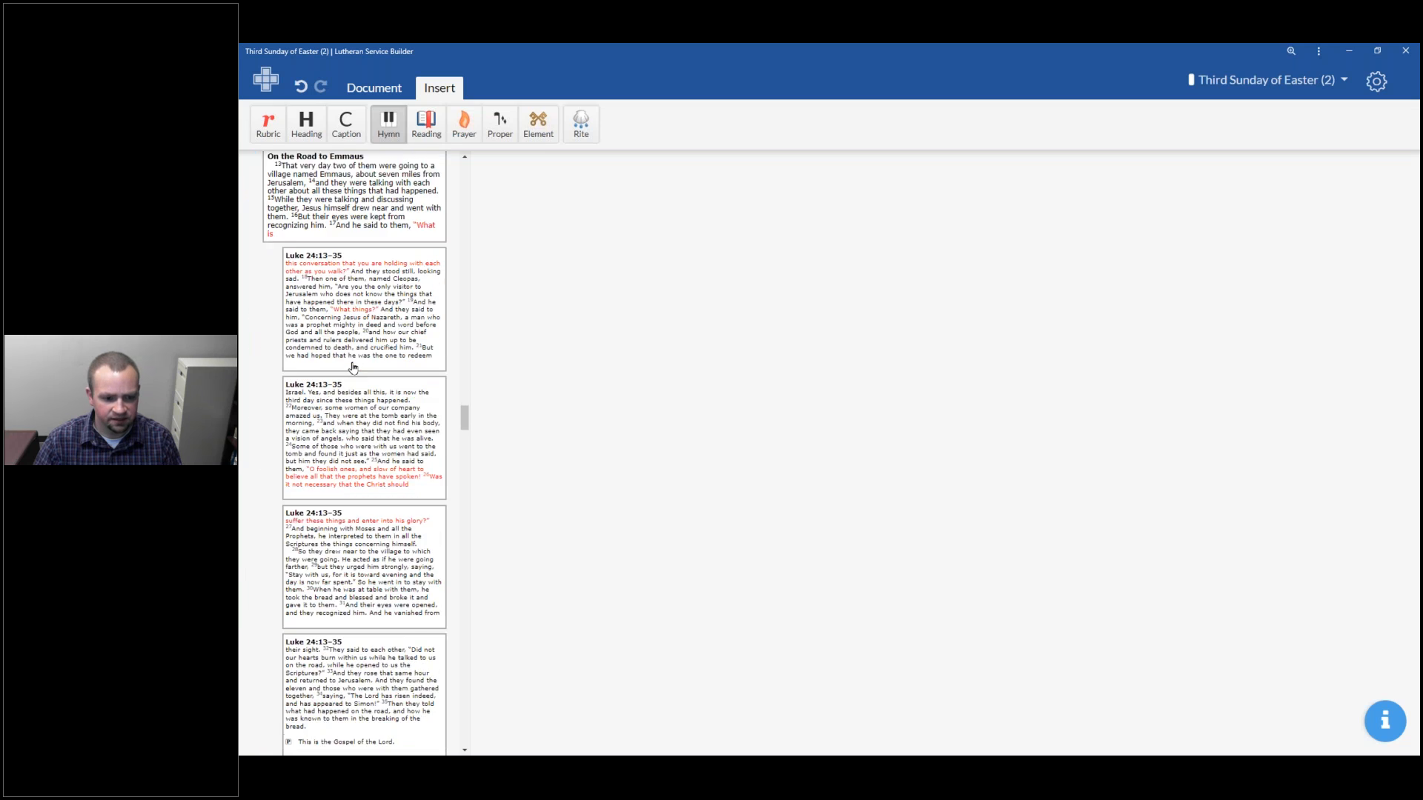
{"action": "scroll", "coordinate": [351, 366], "scroll_direction": "down", "scroll_amount": 6}
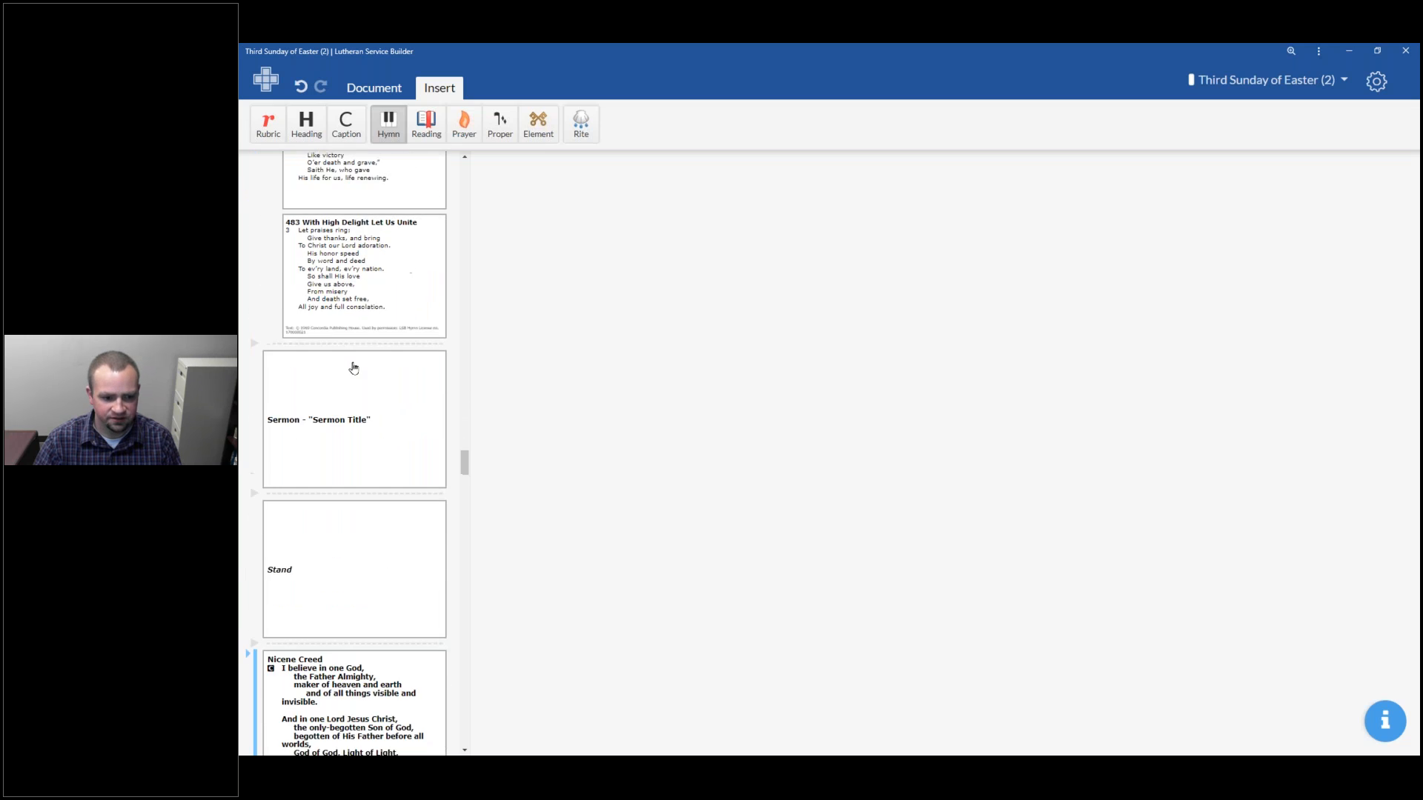
{"action": "scroll", "coordinate": [327, 397], "scroll_direction": "down", "scroll_amount": 3}
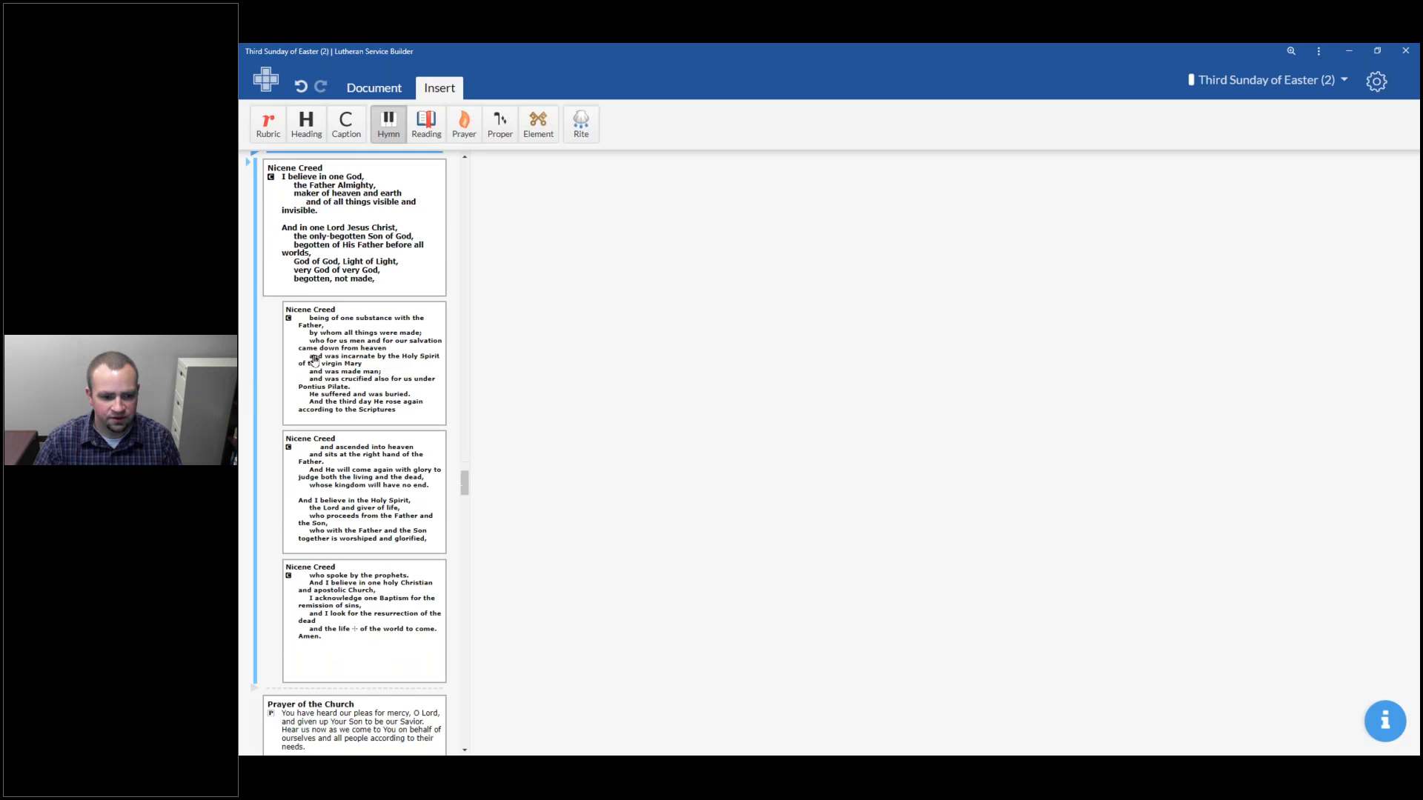
{"action": "left_click", "coordinate": [250, 187]}
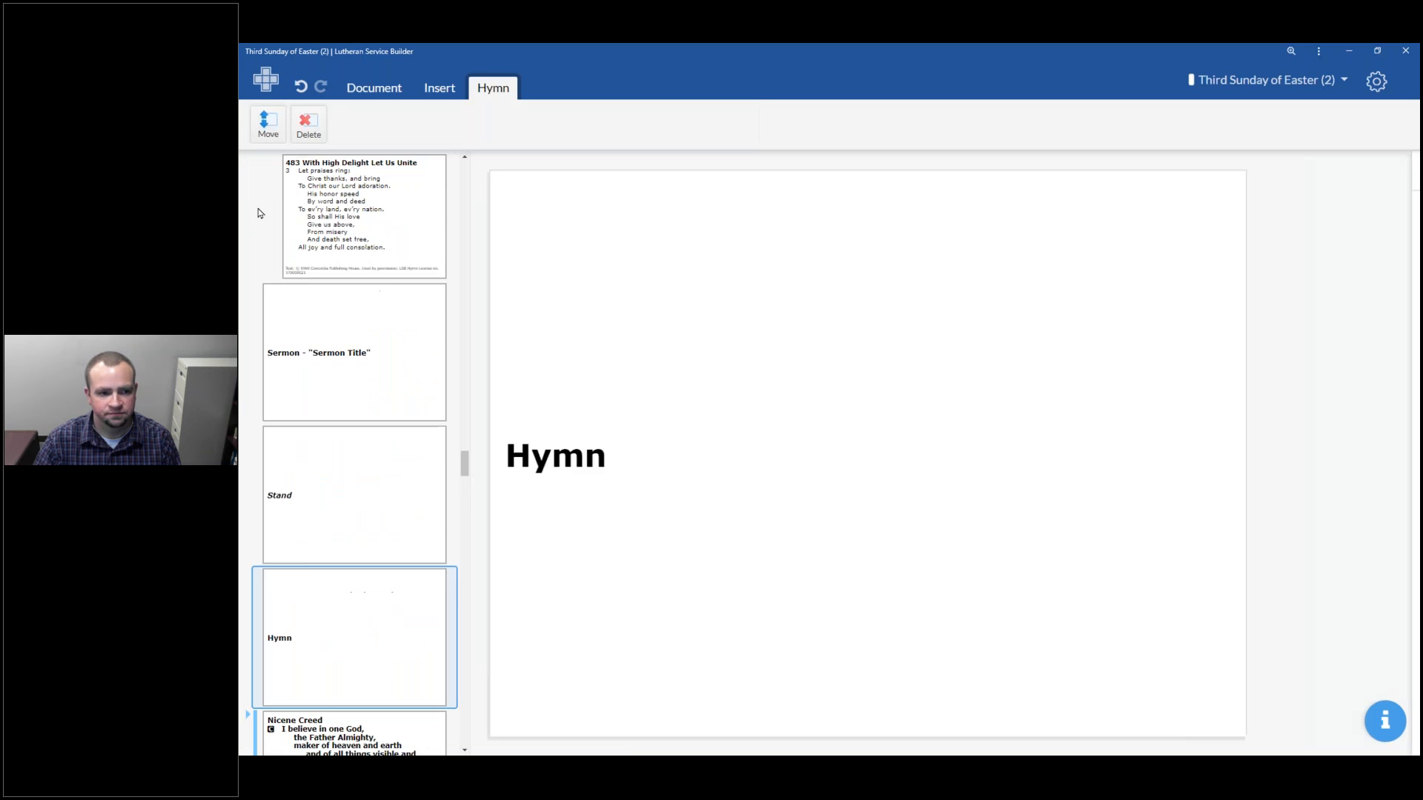
Open the Prayer of the Church and browse the list of available prayer options
{"action": "scroll", "coordinate": [306, 558], "scroll_direction": "down", "scroll_amount": 2}
{"action": "scroll", "coordinate": [307, 558], "scroll_direction": "down", "scroll_amount": 2}
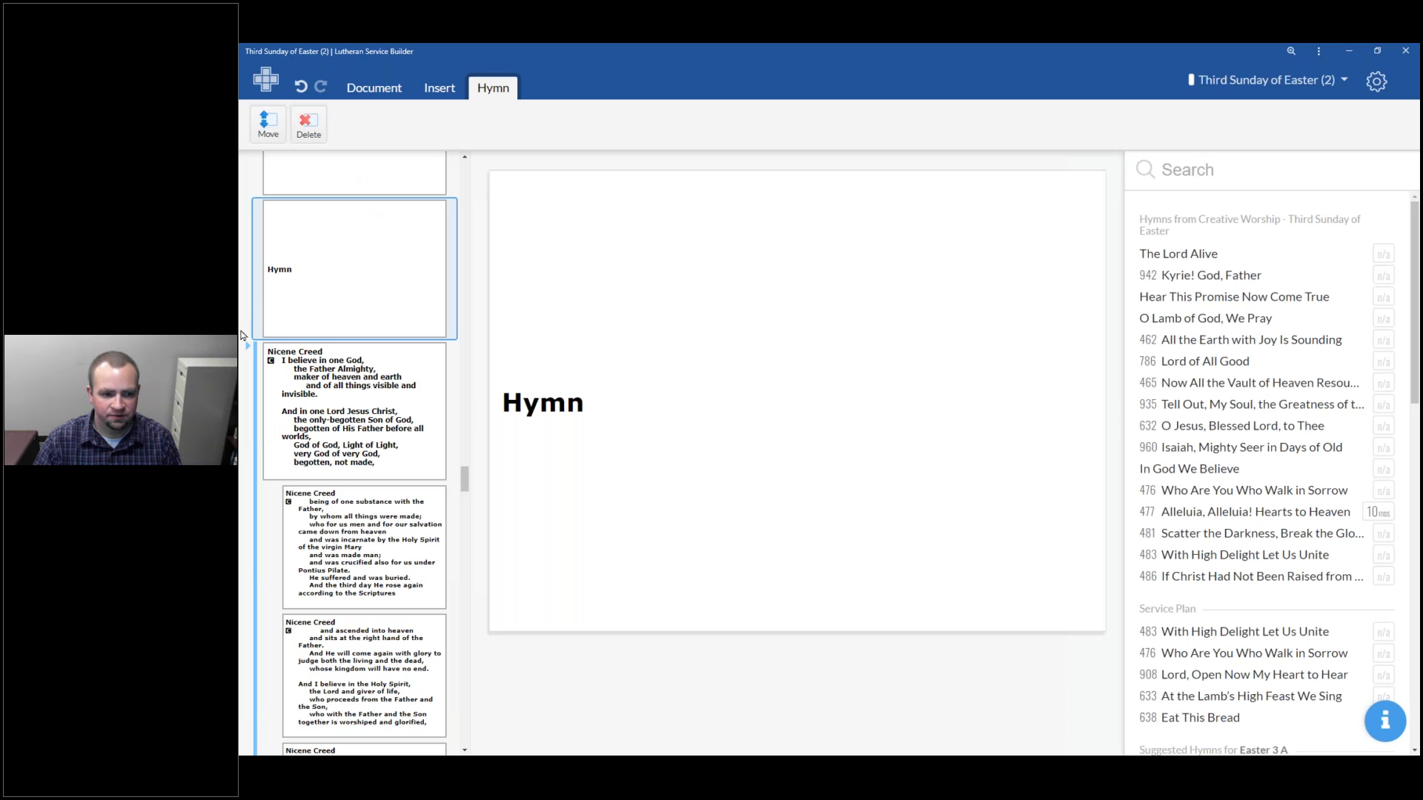
{"action": "scroll", "coordinate": [276, 450], "scroll_direction": "down", "scroll_amount": 5}
{"action": "scroll", "coordinate": [275, 450], "scroll_direction": "down", "scroll_amount": 3}
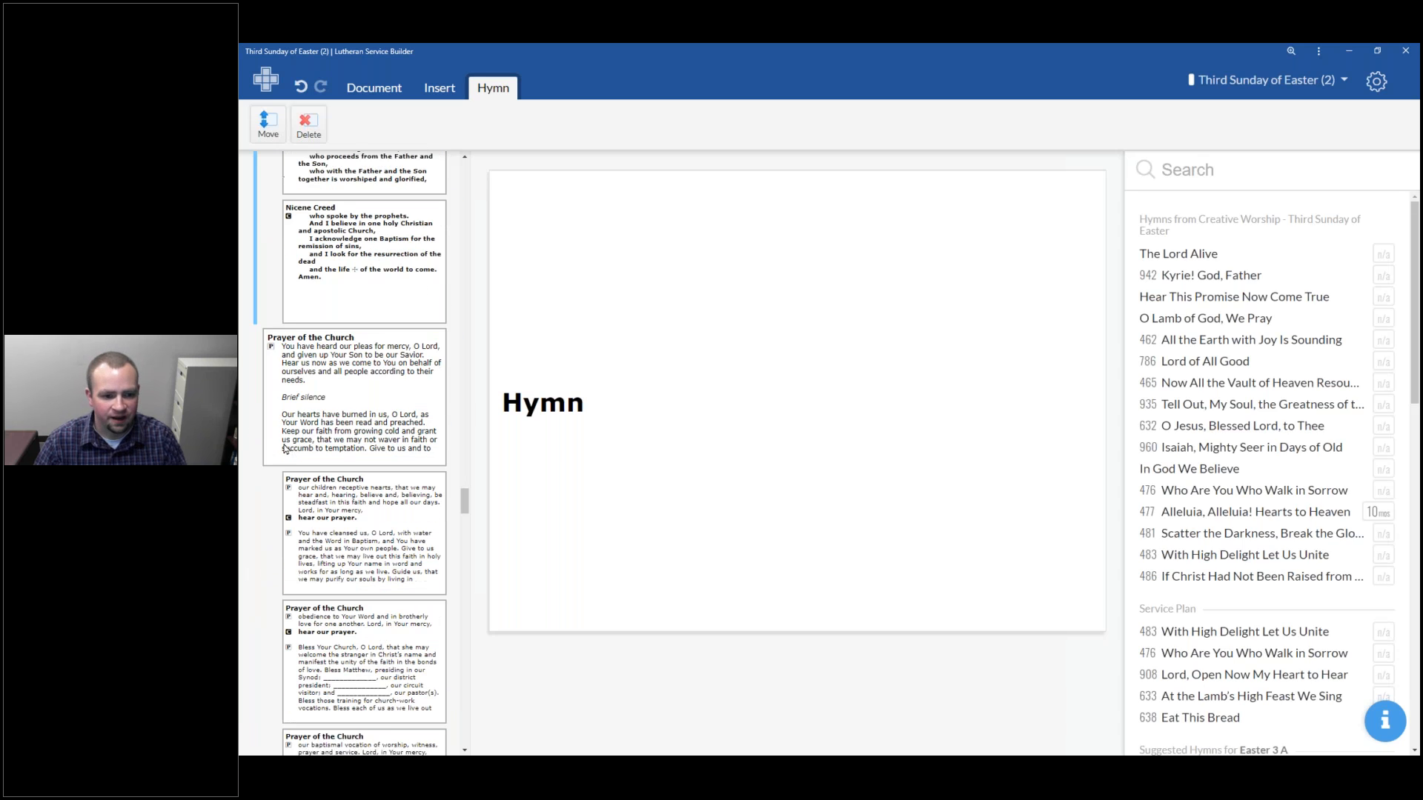
{"action": "left_click", "coordinate": [354, 418]}
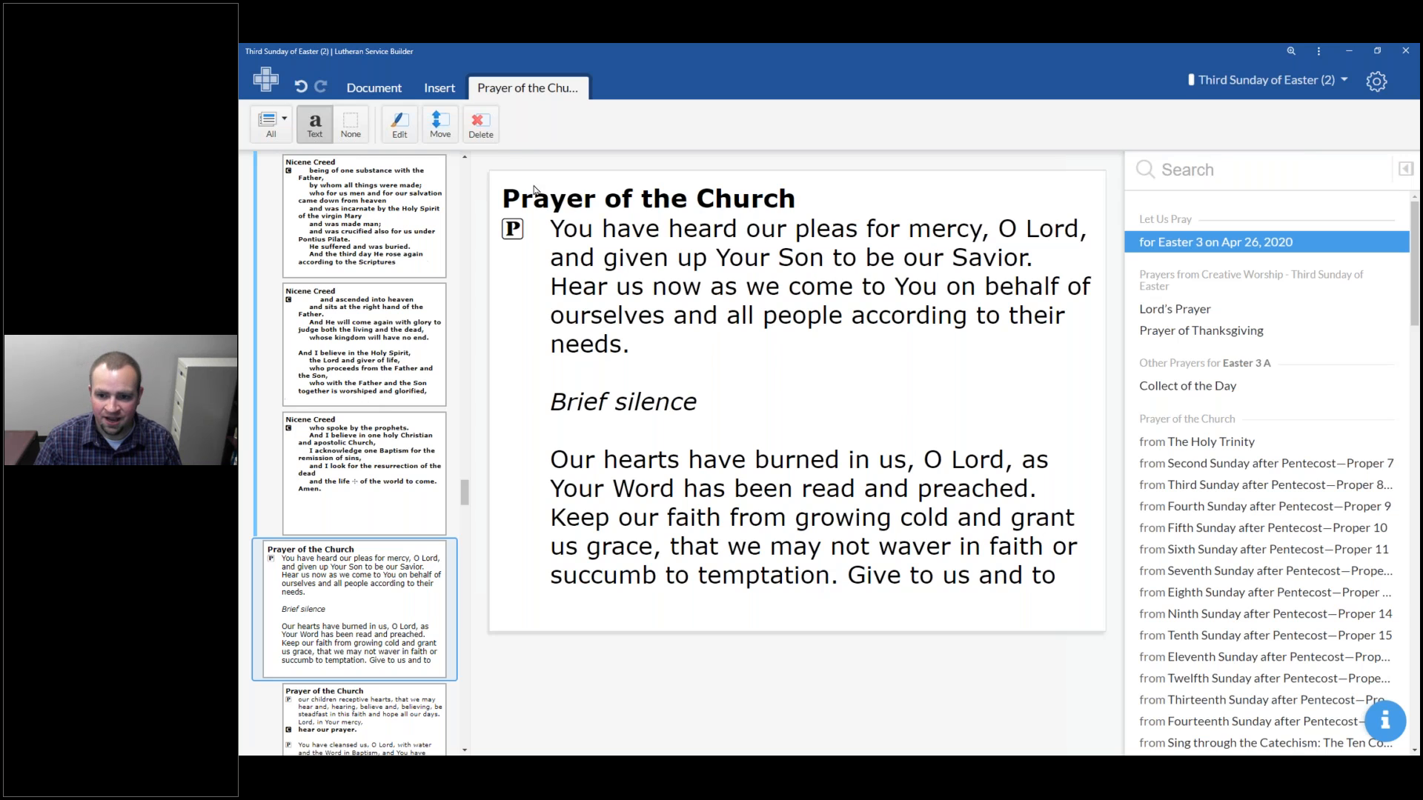
{"action": "scroll", "coordinate": [355, 400], "scroll_direction": "down", "scroll_amount": 3}
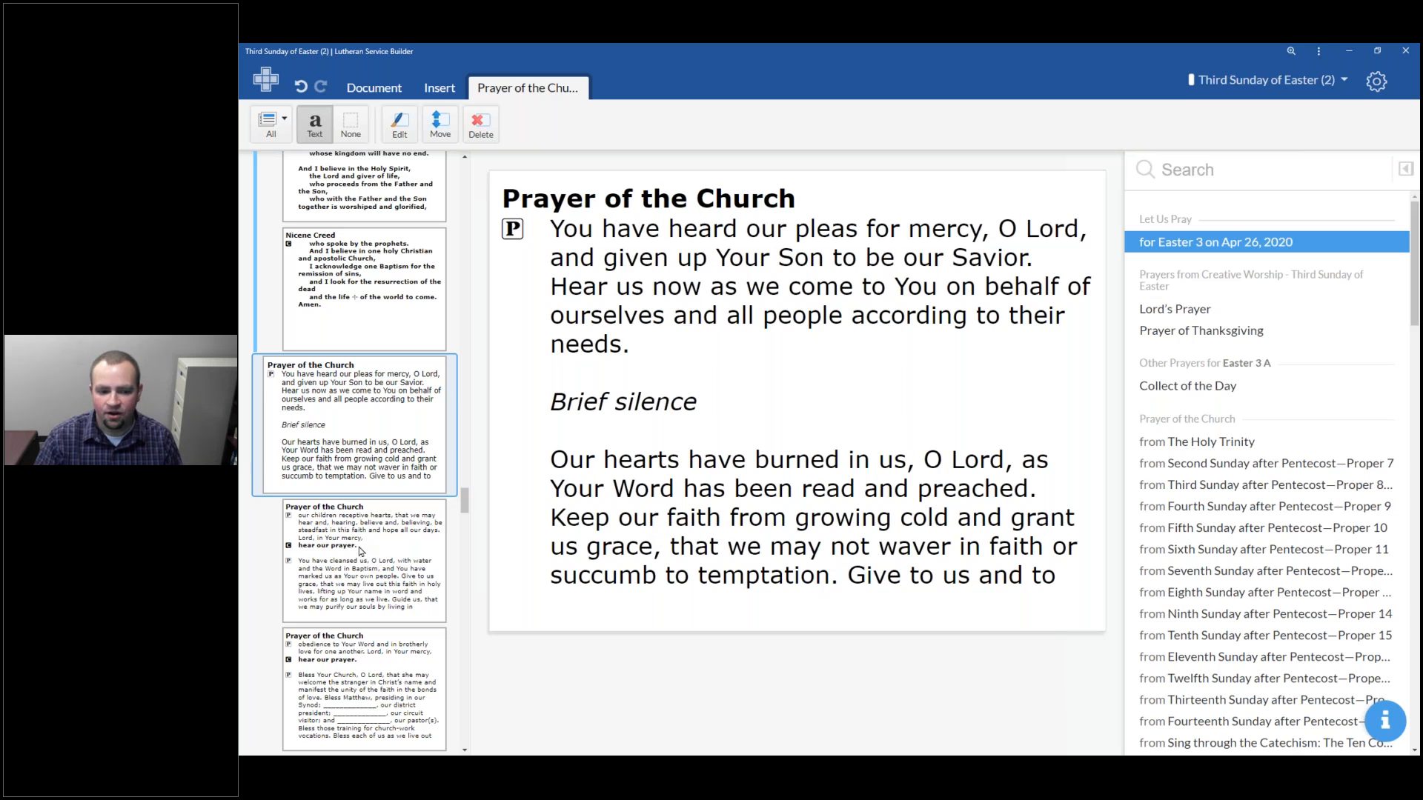
{"action": "scroll", "coordinate": [355, 549], "scroll_direction": "down", "scroll_amount": 2}
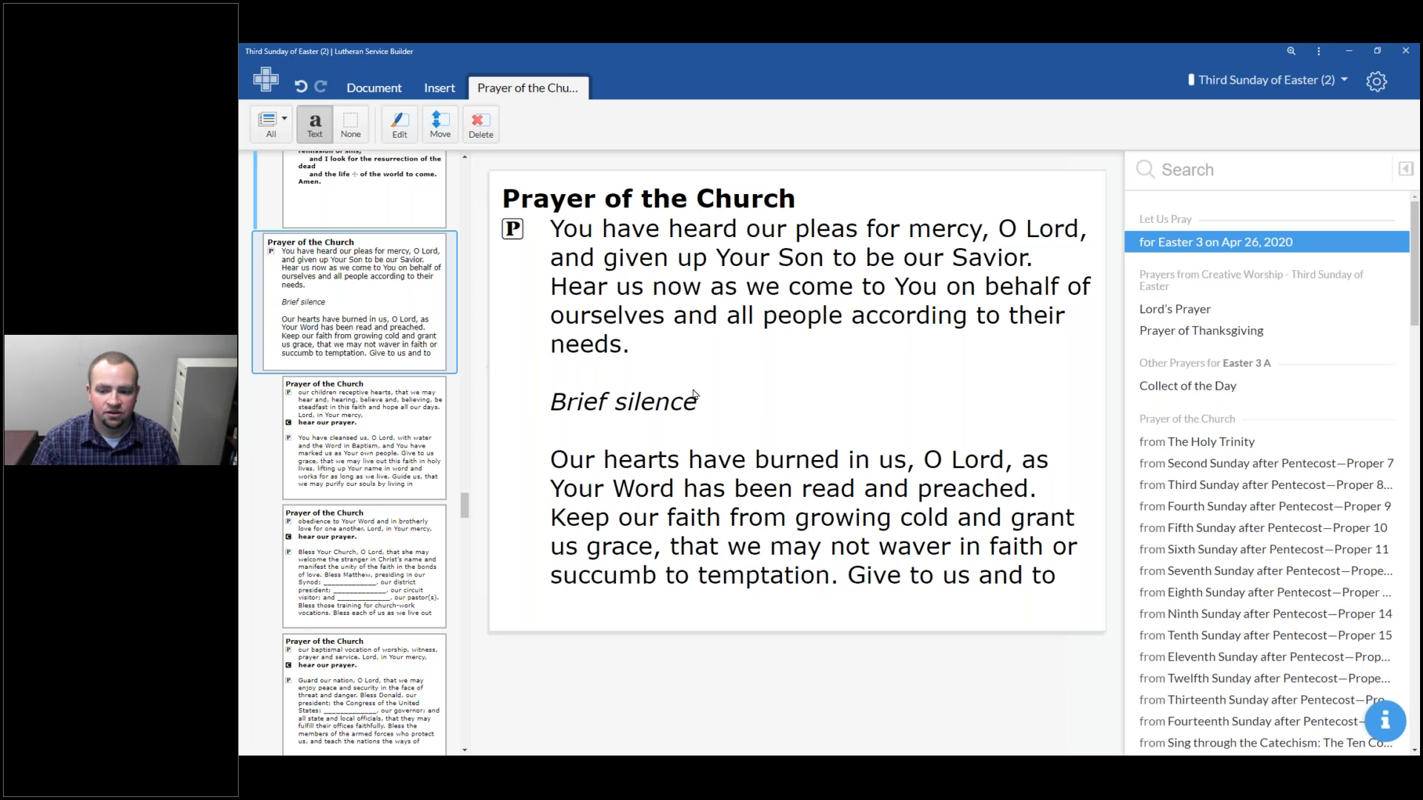
{"action": "scroll", "coordinate": [1331, 504], "scroll_direction": "down", "scroll_amount": 3}
{"action": "scroll", "coordinate": [1332, 505], "scroll_direction": "up", "scroll_amount": 10}
{"action": "scroll", "coordinate": [1327, 519], "scroll_direction": "down", "scroll_amount": 5}
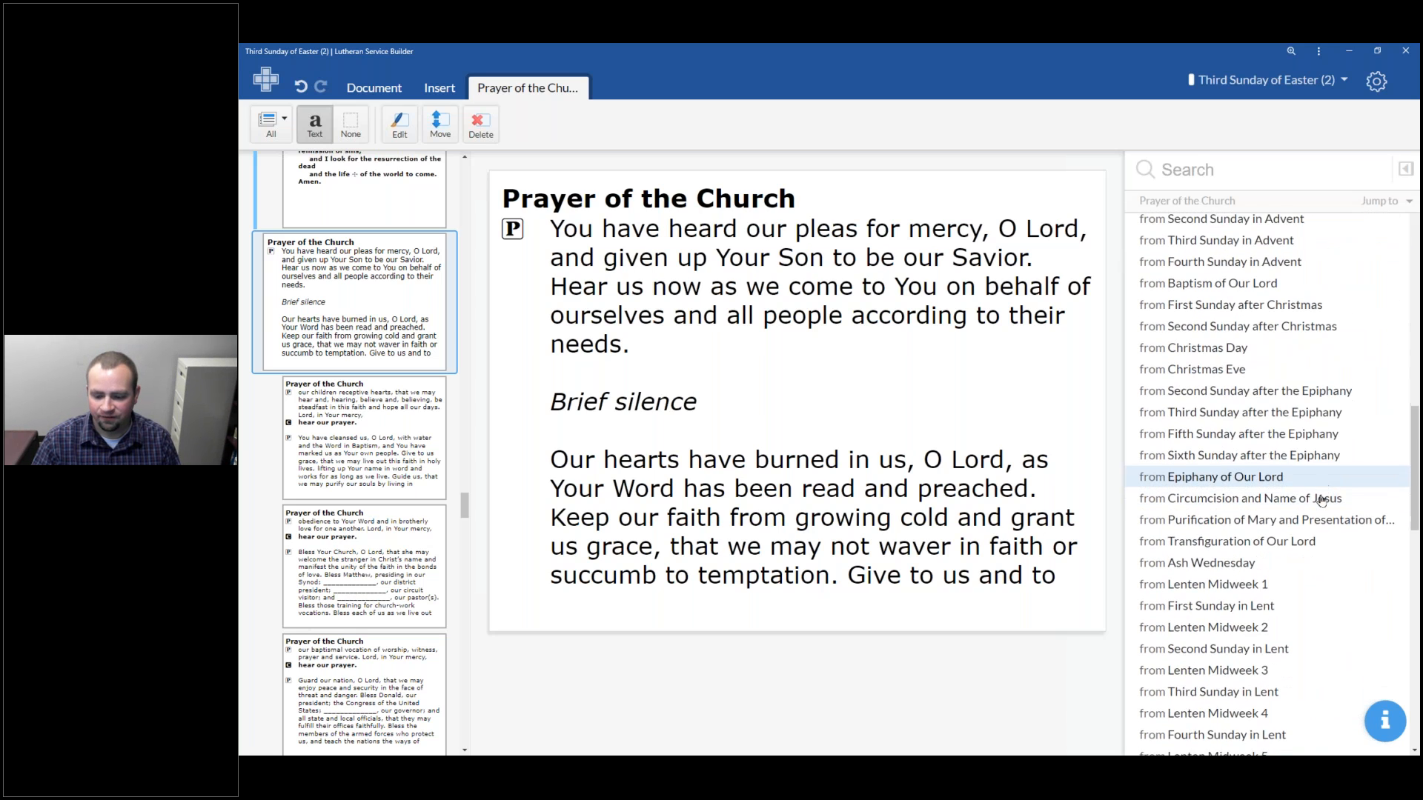
{"action": "scroll", "coordinate": [1309, 580], "scroll_direction": "down", "scroll_amount": 5}
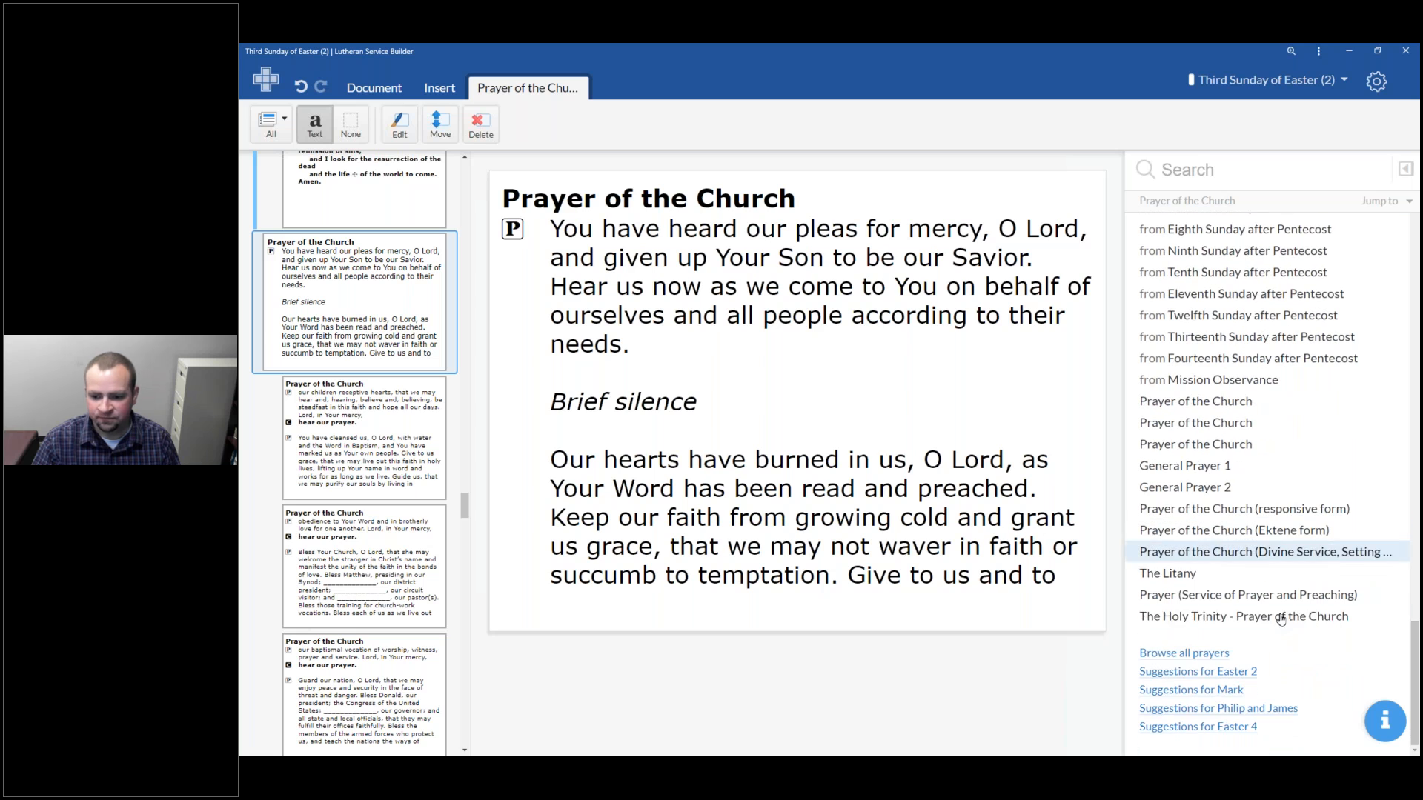
{"action": "scroll", "coordinate": [1331, 527], "scroll_direction": "up", "scroll_amount": 15}
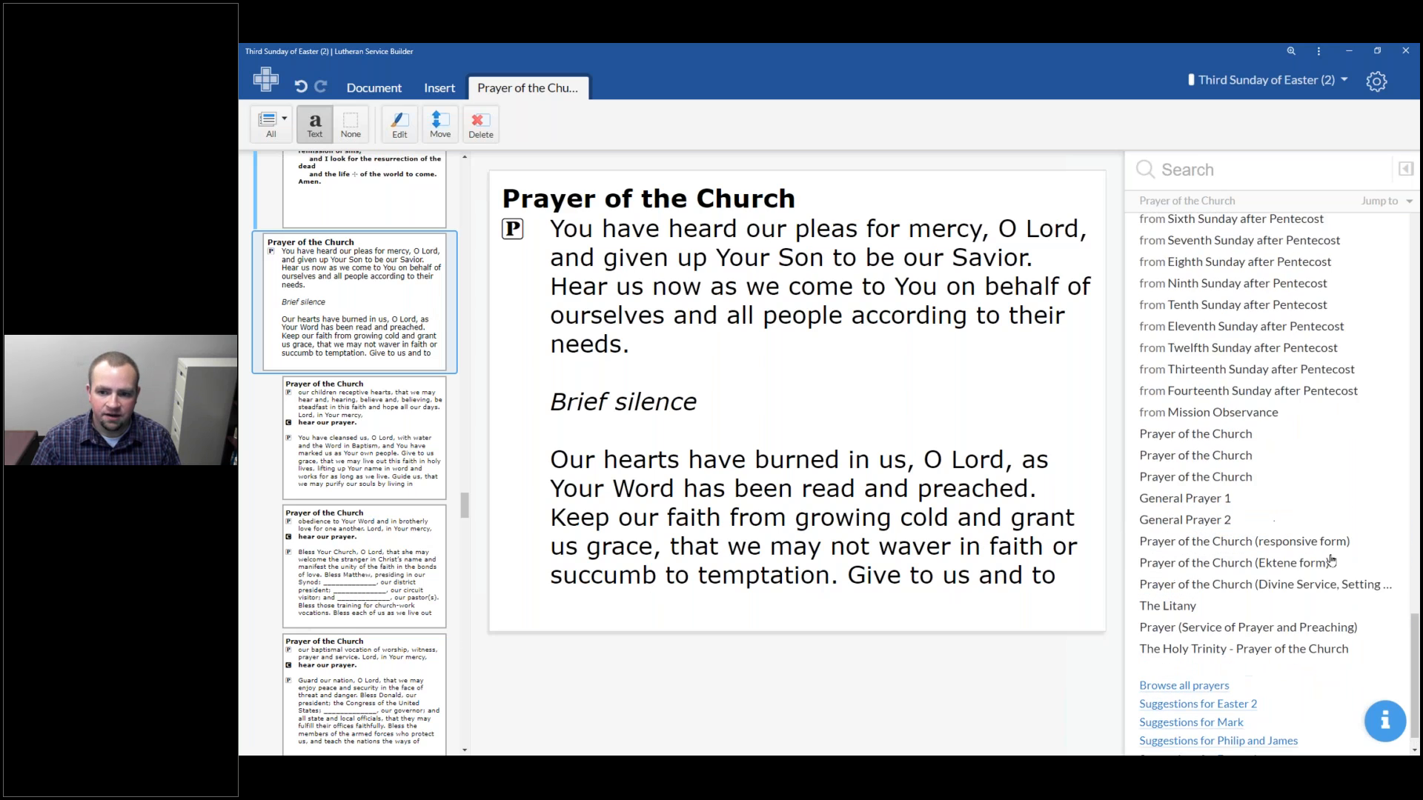
{"action": "scroll", "coordinate": [1332, 526], "scroll_direction": "up", "scroll_amount": 7}
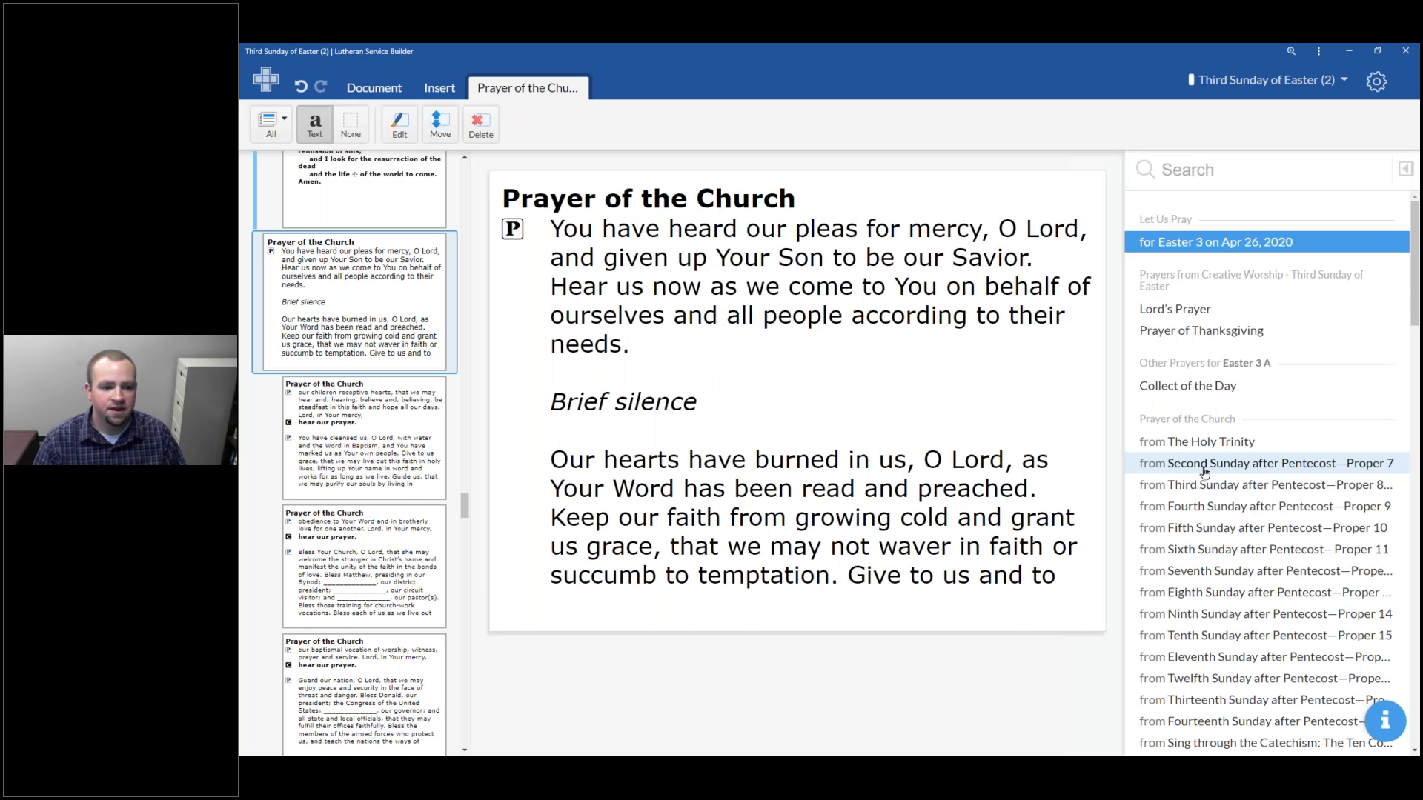
Read through the remaining Prayer of the Church slides, the peace rubric and the Offering caption
{"action": "left_click", "coordinate": [337, 552]}
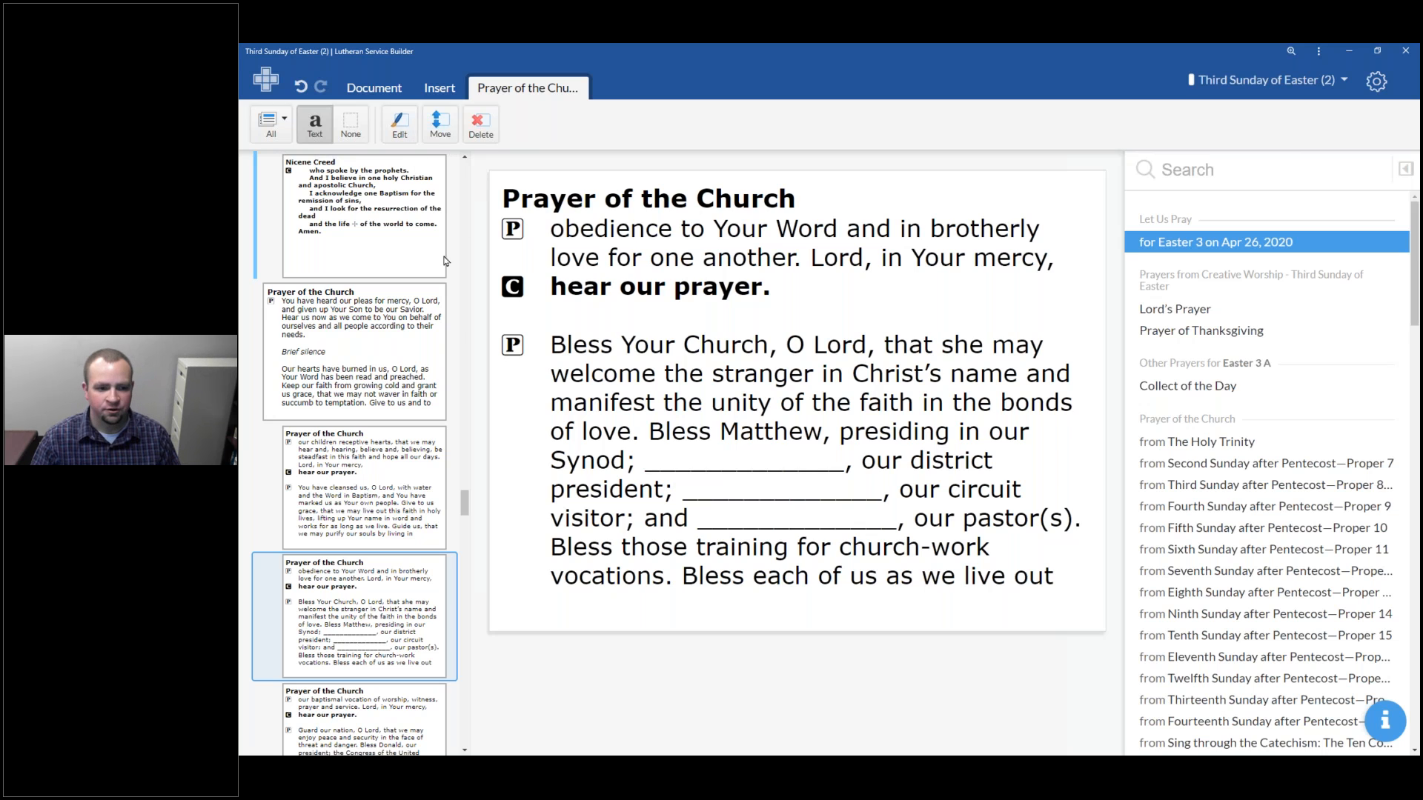
{"action": "scroll", "coordinate": [326, 526], "scroll_direction": "down", "scroll_amount": 5}
{"action": "scroll", "coordinate": [320, 548], "scroll_direction": "down", "scroll_amount": 5}
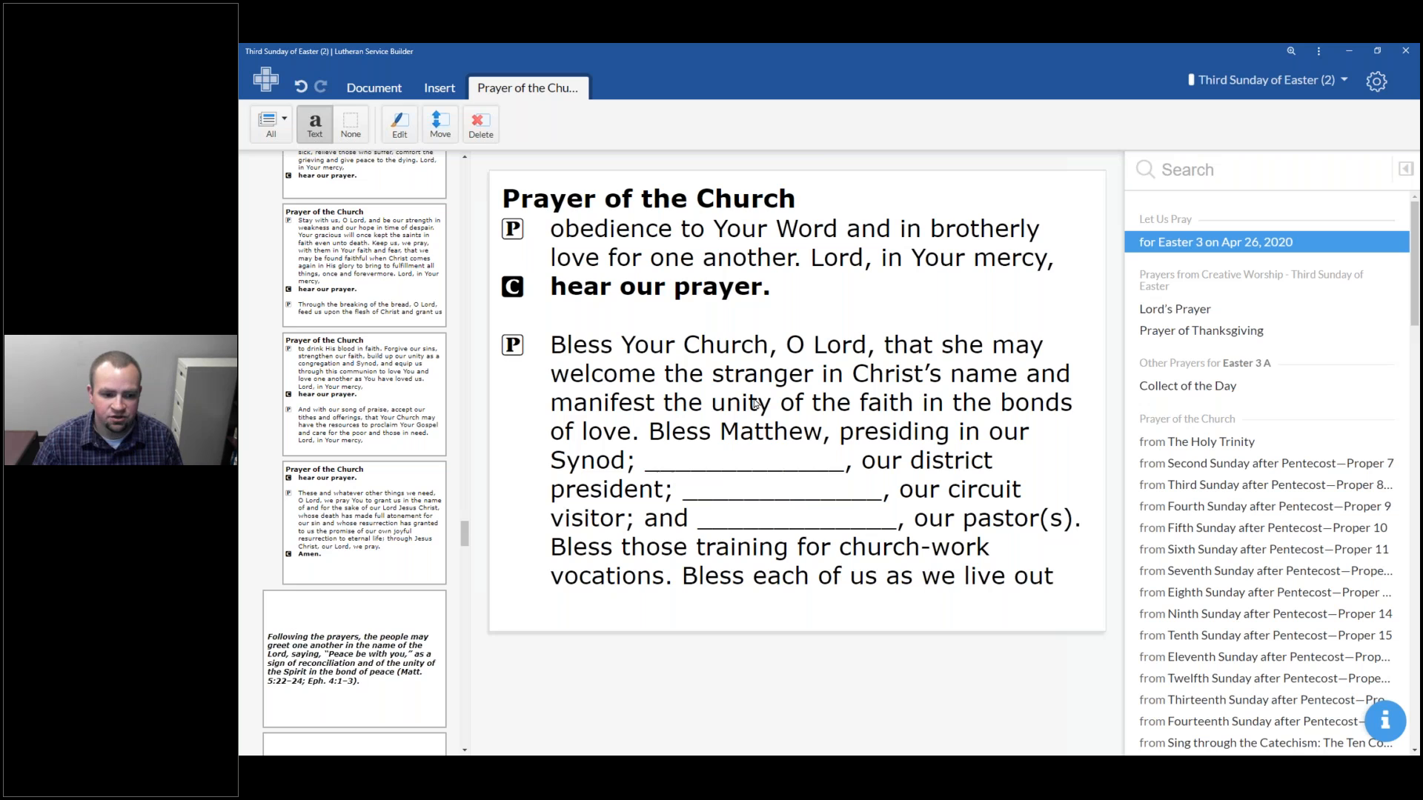
{"action": "scroll", "coordinate": [465, 527], "scroll_direction": "down", "scroll_amount": 1}
{"action": "scroll", "coordinate": [463, 524], "scroll_direction": "down", "scroll_amount": 3}
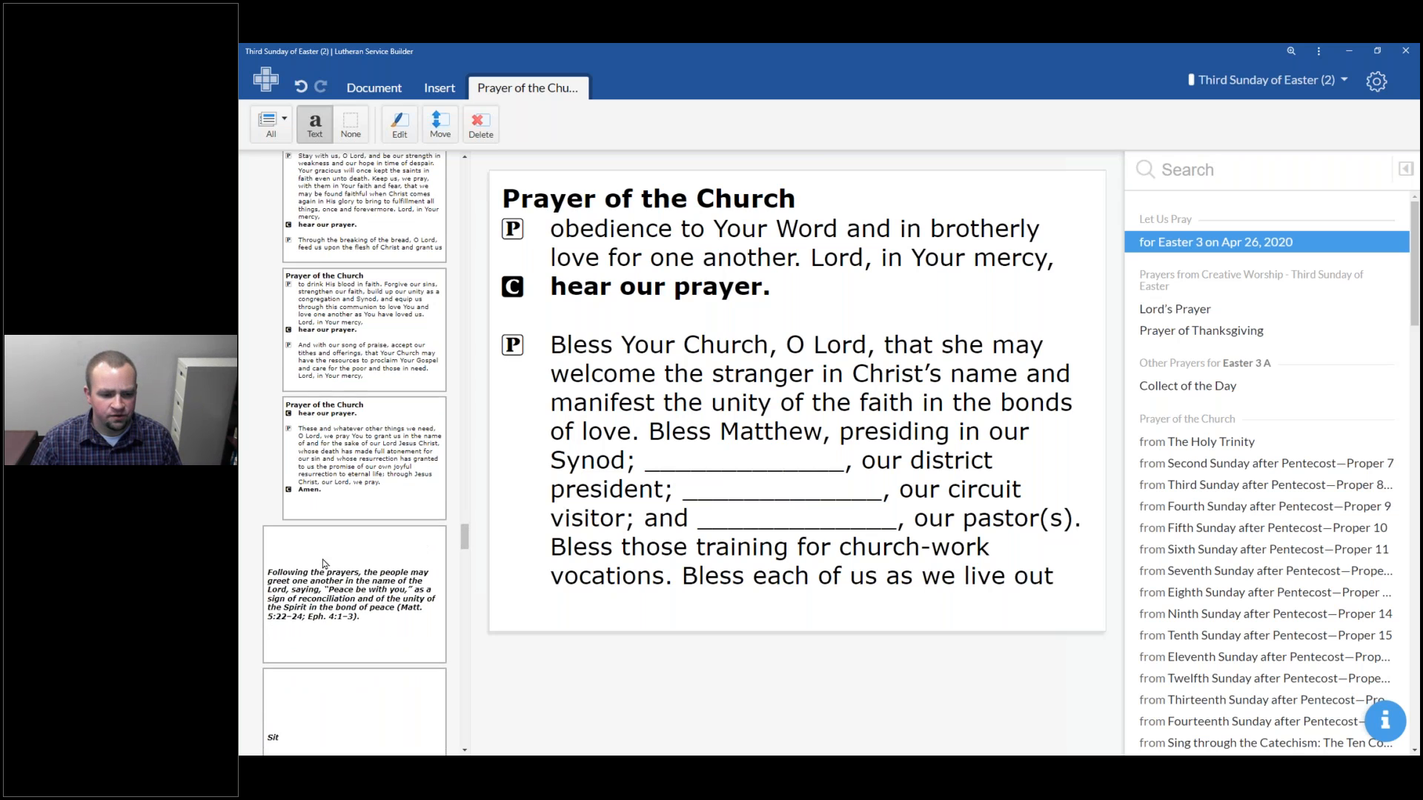
{"action": "left_click", "coordinate": [380, 529]}
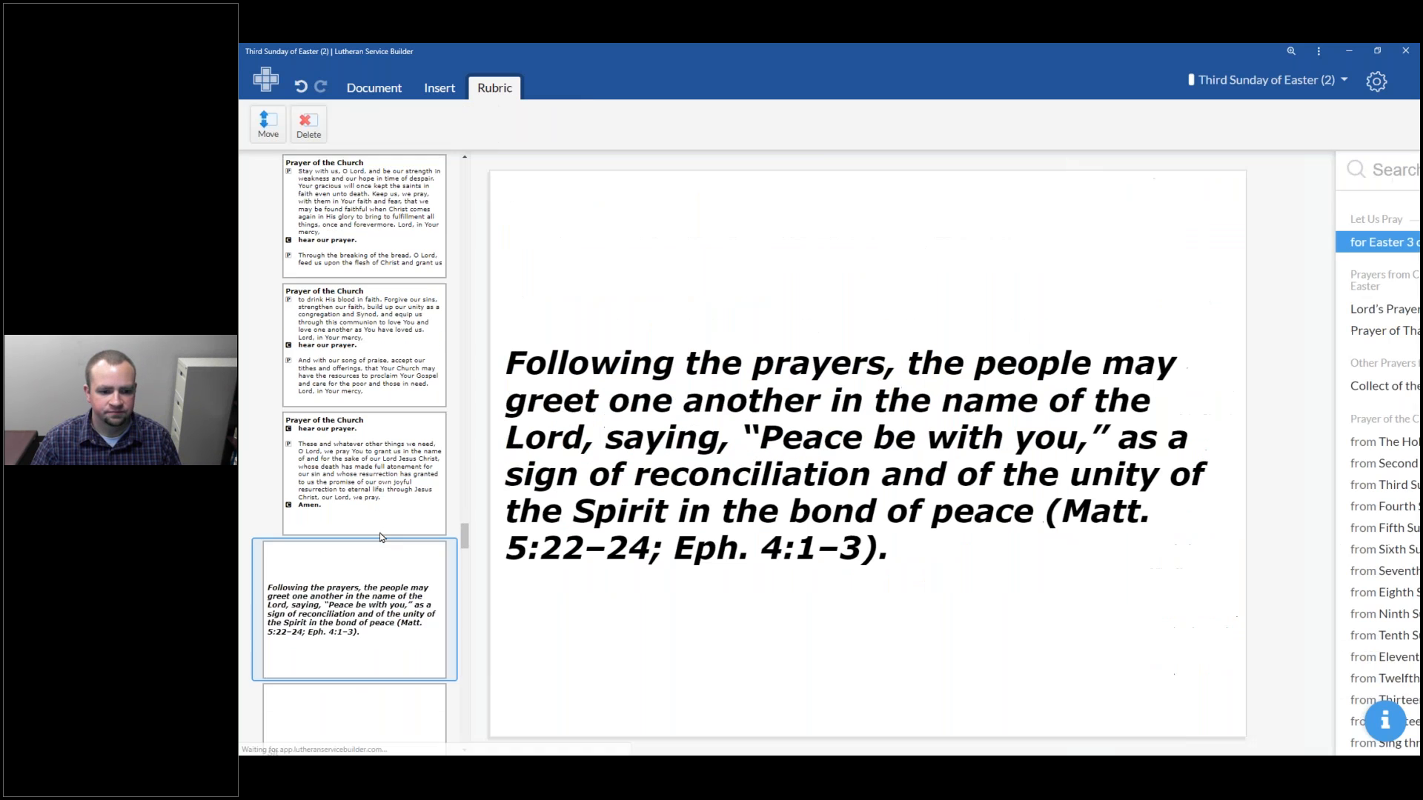
{"action": "scroll", "coordinate": [380, 534], "scroll_direction": "down", "scroll_amount": 7}
{"action": "left_click", "coordinate": [394, 271]}
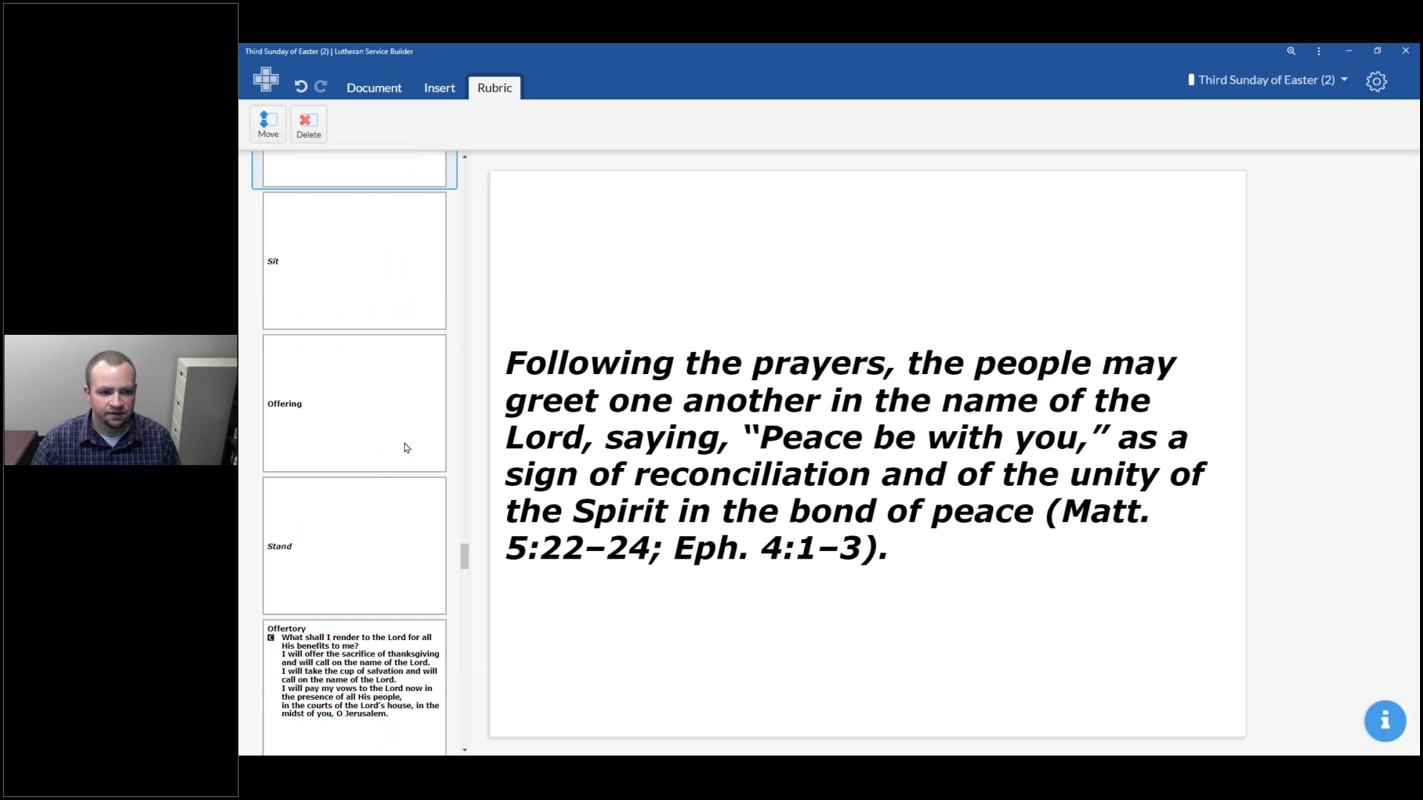
{"action": "left_click", "coordinate": [361, 732]}
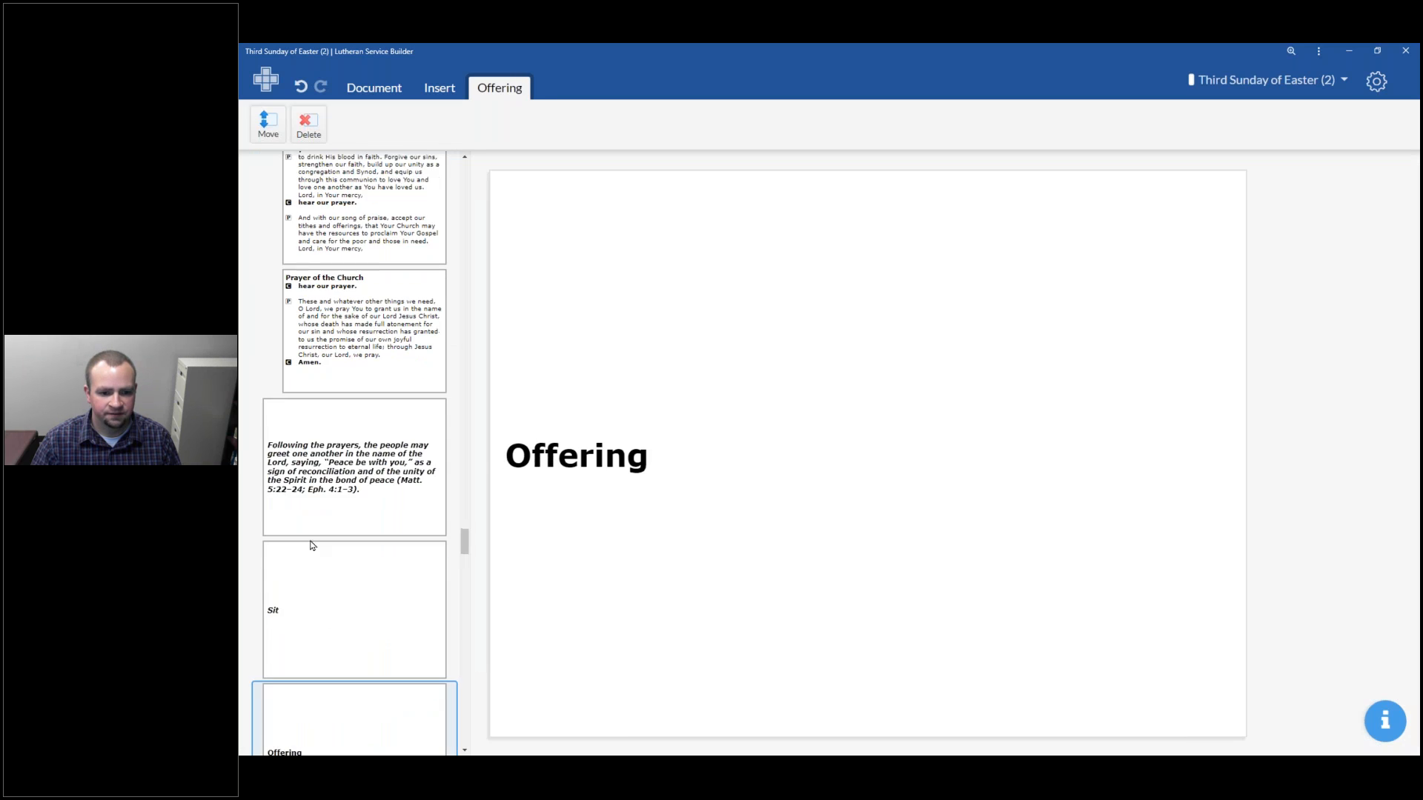
Browse the slides from the Offertory through the Service of the Sacrament down to the Lord's Prayer
{"action": "left_click", "coordinate": [312, 591]}
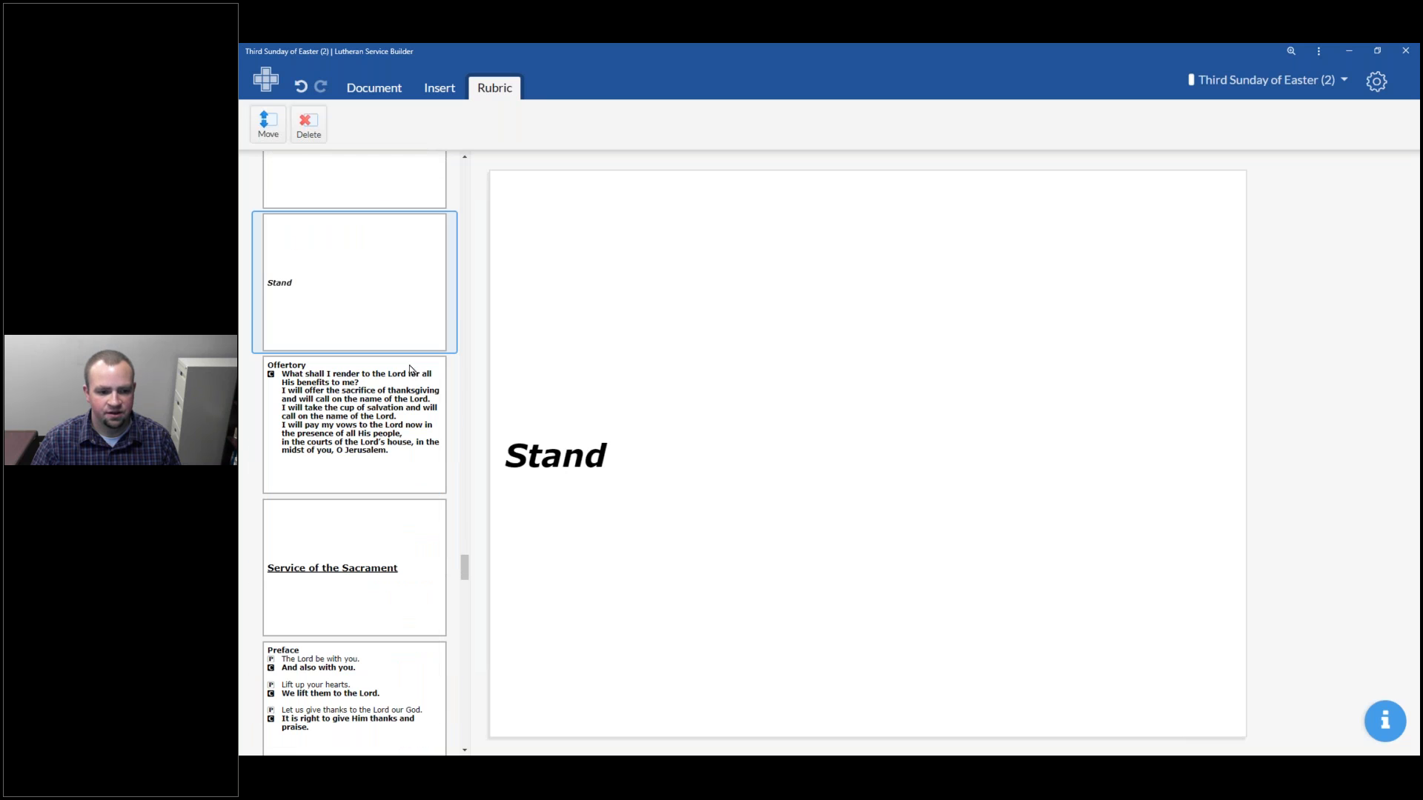
{"action": "left_click", "coordinate": [362, 563]}
{"action": "scroll", "coordinate": [366, 518], "scroll_direction": "down", "scroll_amount": 5}
{"action": "scroll", "coordinate": [366, 485], "scroll_direction": "up", "scroll_amount": 5}
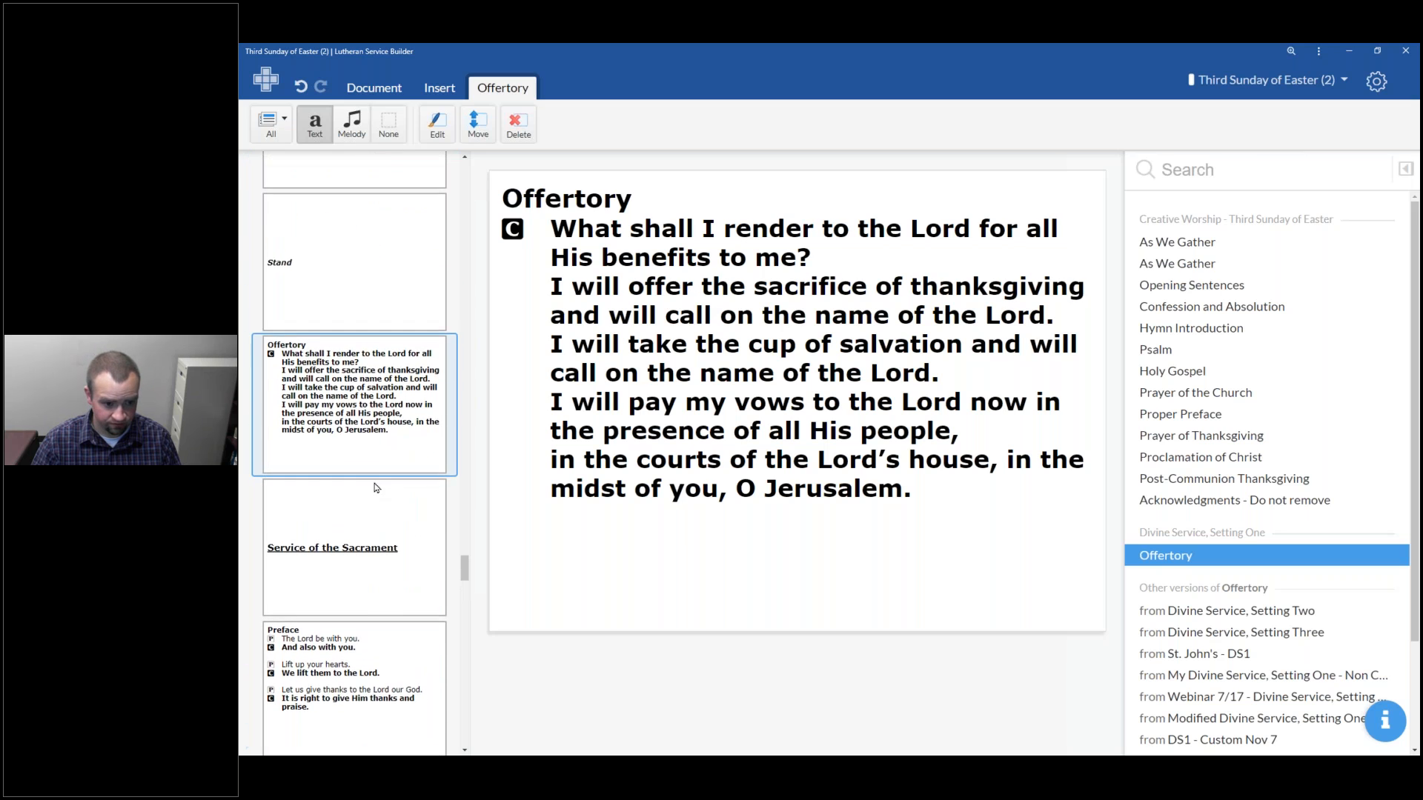
{"action": "scroll", "coordinate": [373, 400], "scroll_direction": "down", "scroll_amount": 3}
{"action": "scroll", "coordinate": [366, 519], "scroll_direction": "down", "scroll_amount": 4}
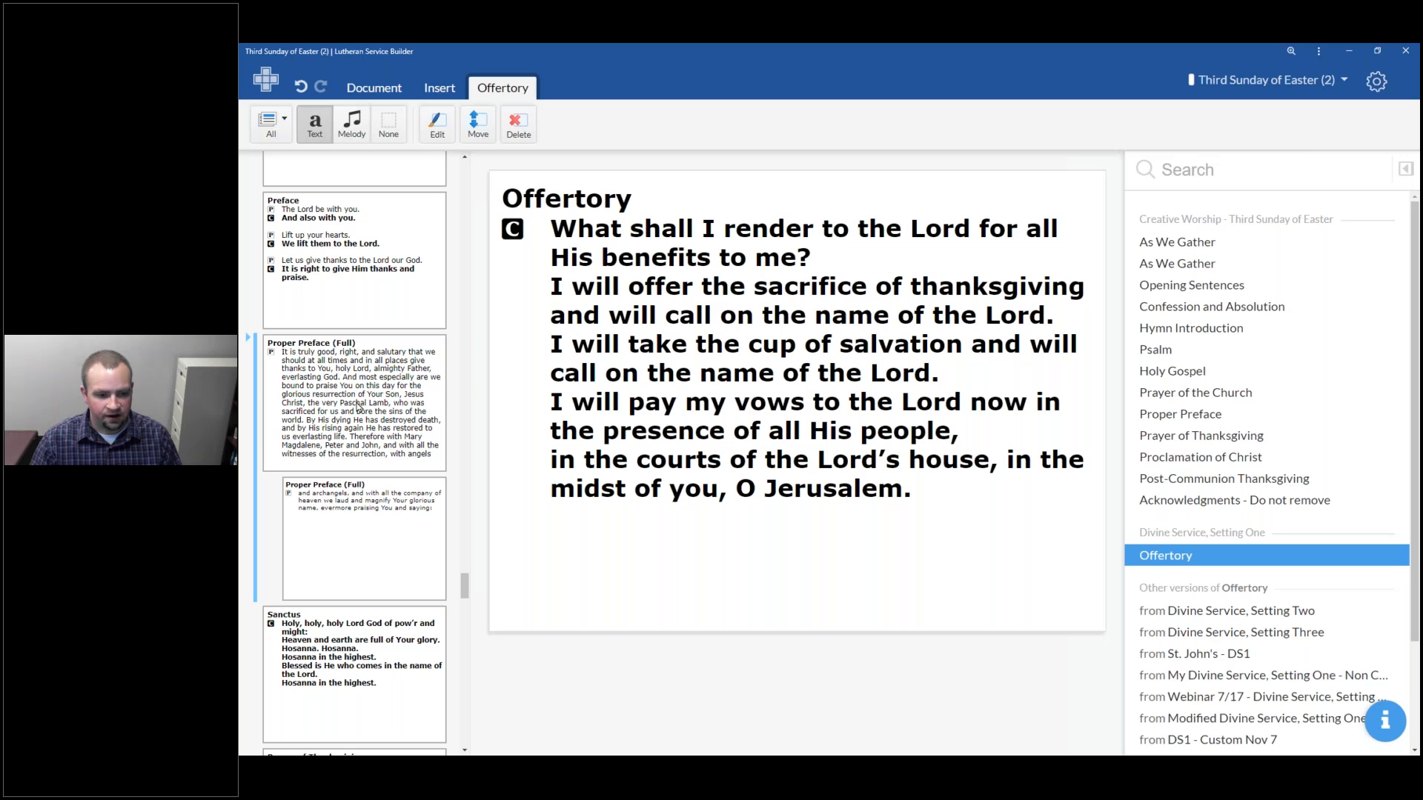
{"action": "scroll", "coordinate": [356, 465], "scroll_direction": "down", "scroll_amount": 5}
{"action": "scroll", "coordinate": [355, 465], "scroll_direction": "down", "scroll_amount": 5}
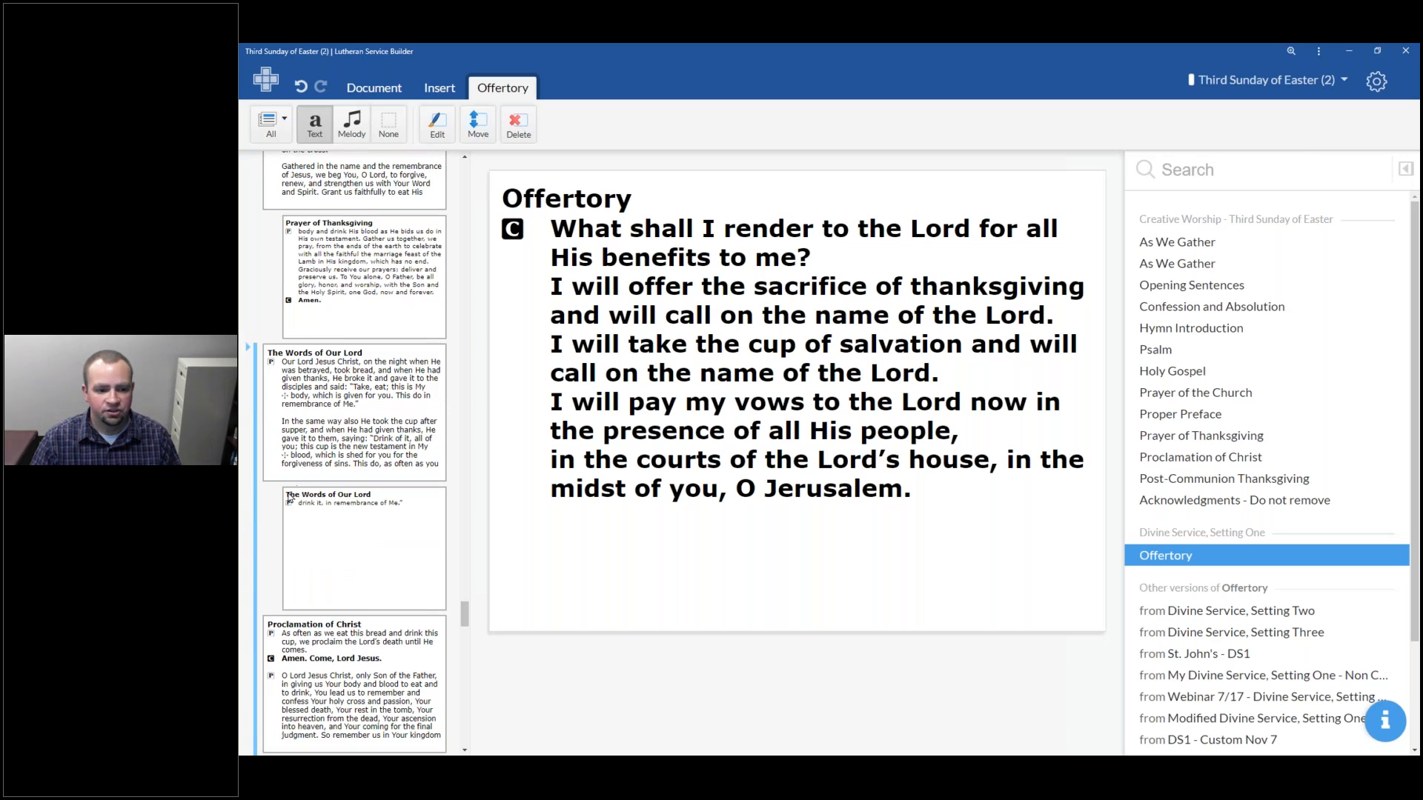
{"action": "scroll", "coordinate": [290, 499], "scroll_direction": "down", "scroll_amount": 3}
{"action": "scroll", "coordinate": [304, 511], "scroll_direction": "down", "scroll_amount": 2}
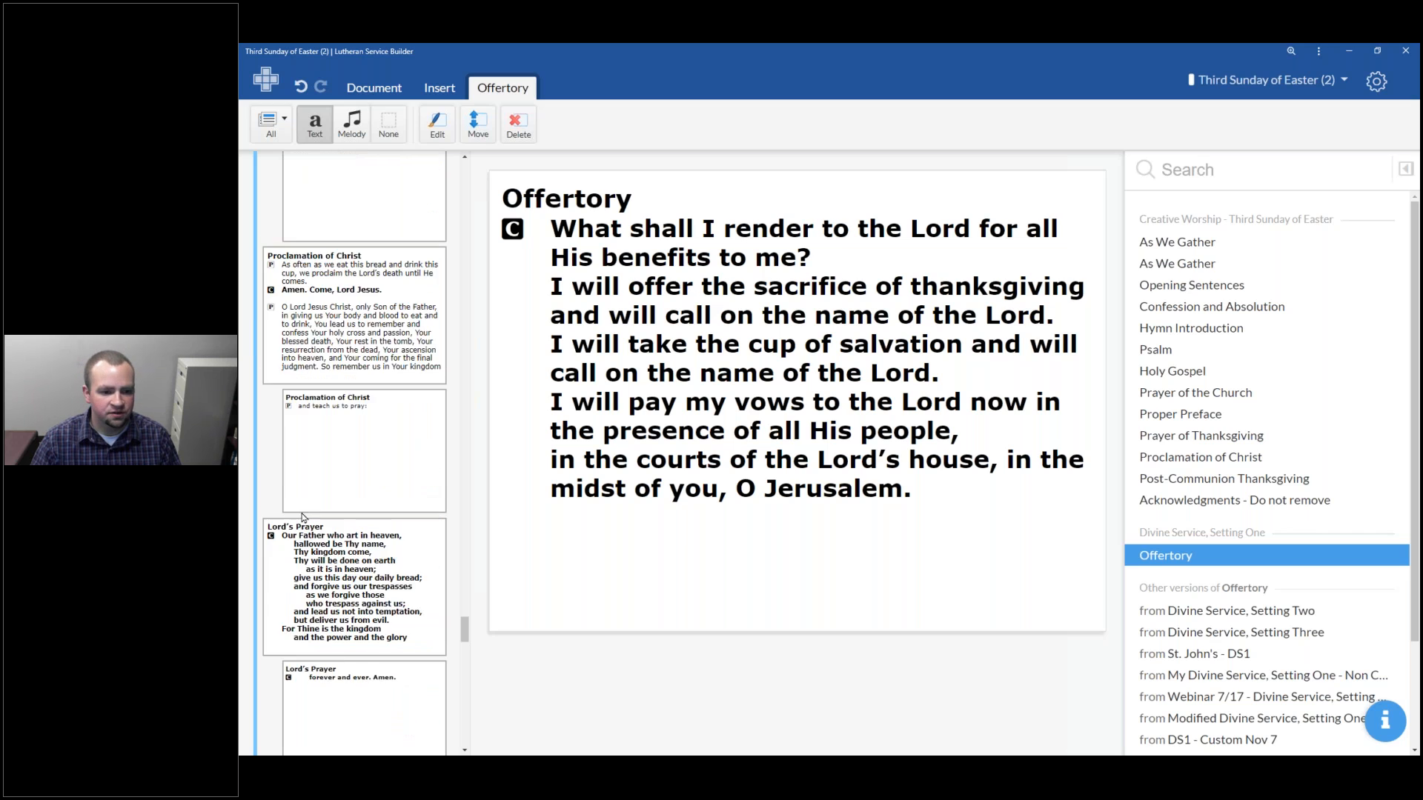
{"action": "scroll", "coordinate": [311, 504], "scroll_direction": "down", "scroll_amount": 2}
{"action": "left_click", "coordinate": [323, 490]}
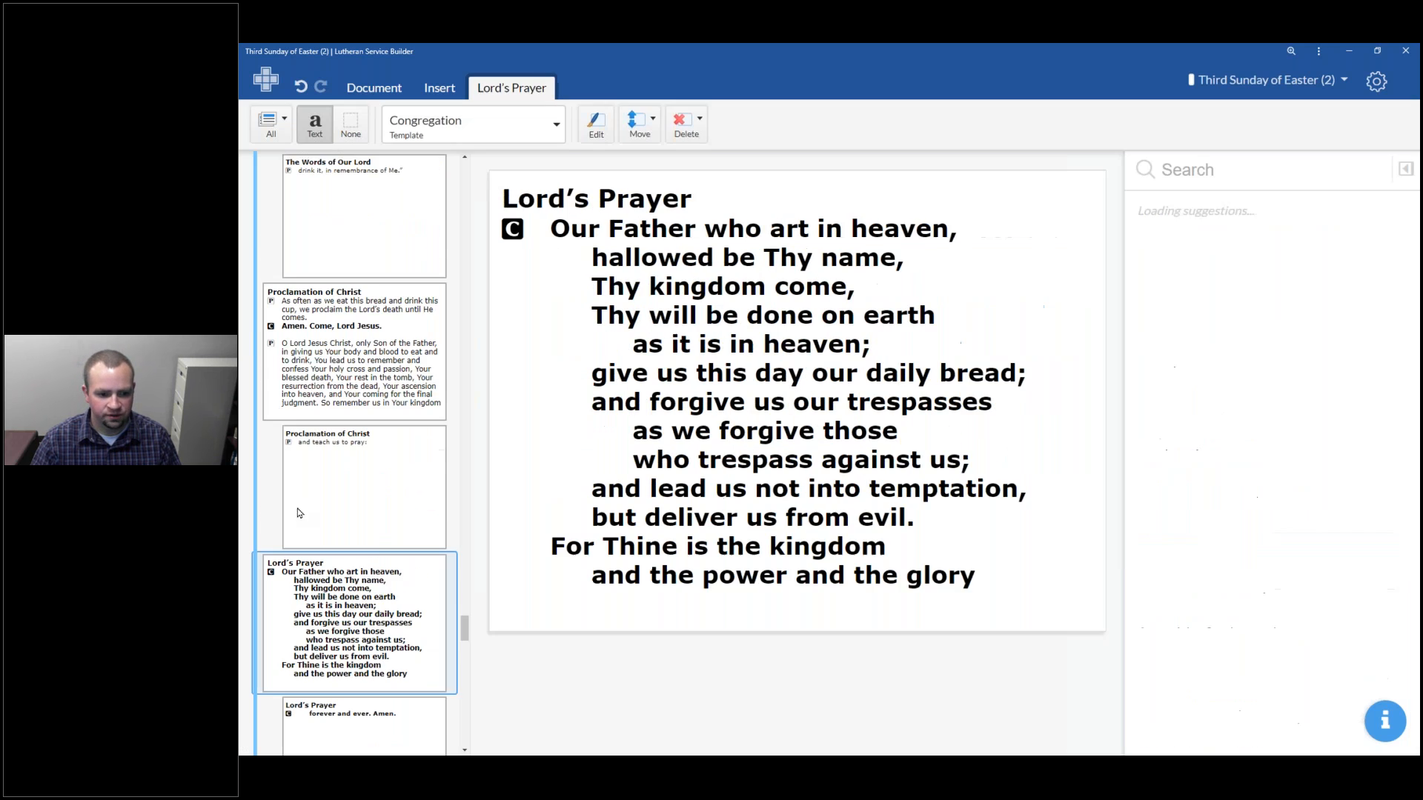
{"action": "scroll", "coordinate": [314, 503], "scroll_direction": "down", "scroll_amount": 2}
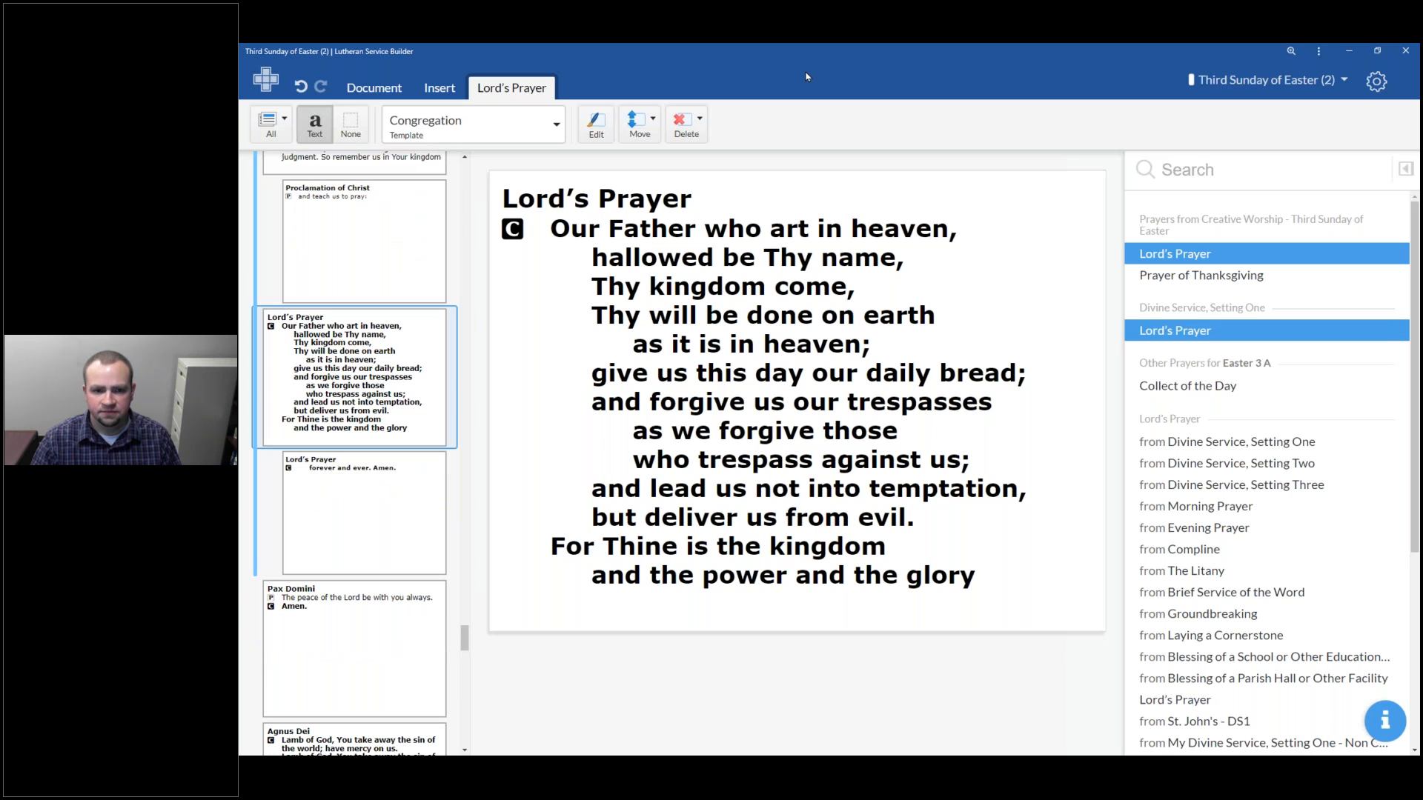
Insert a hymn slot after the Lord's Prayer and search the hymns for The Lord's Prayer
{"action": "left_click", "coordinate": [439, 87]}
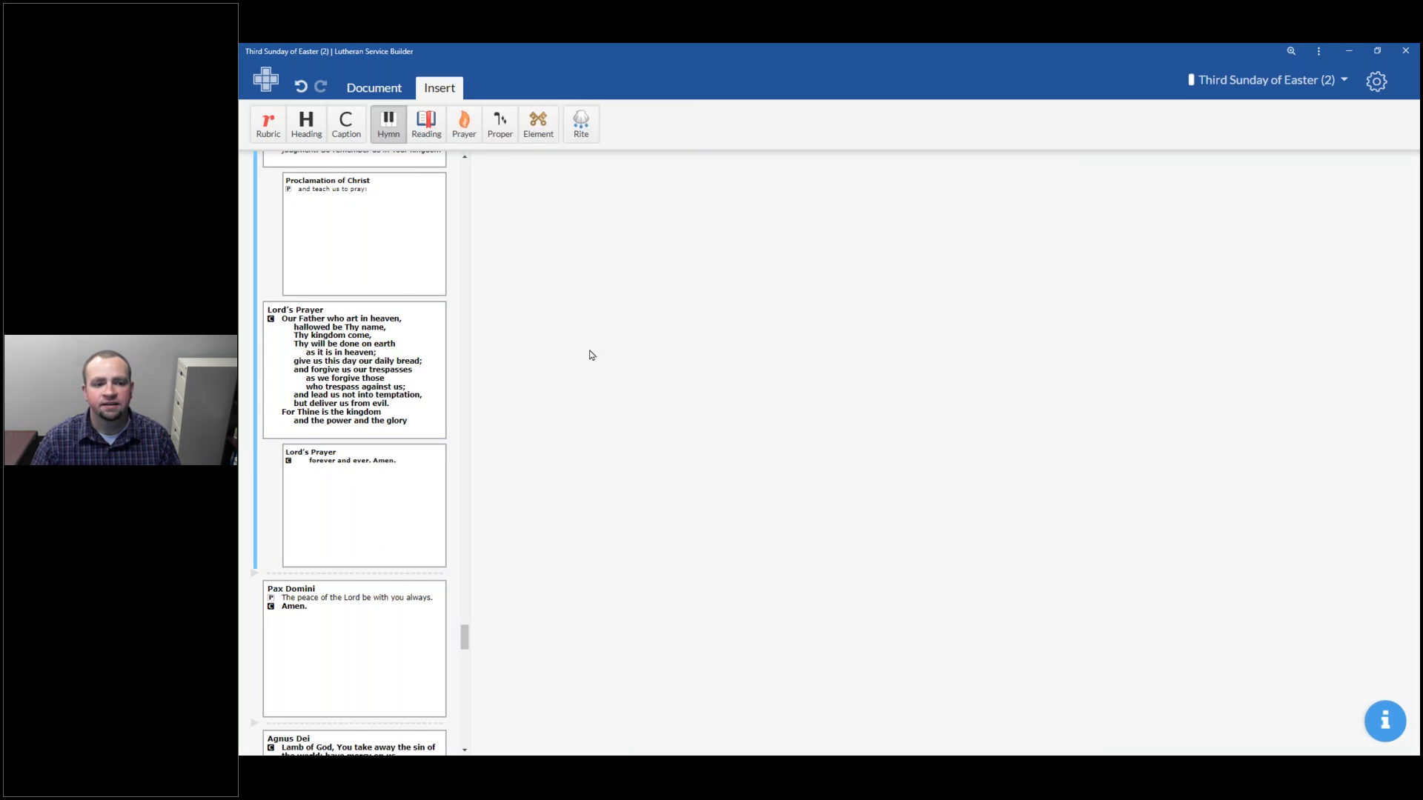
{"action": "left_click", "coordinate": [336, 575]}
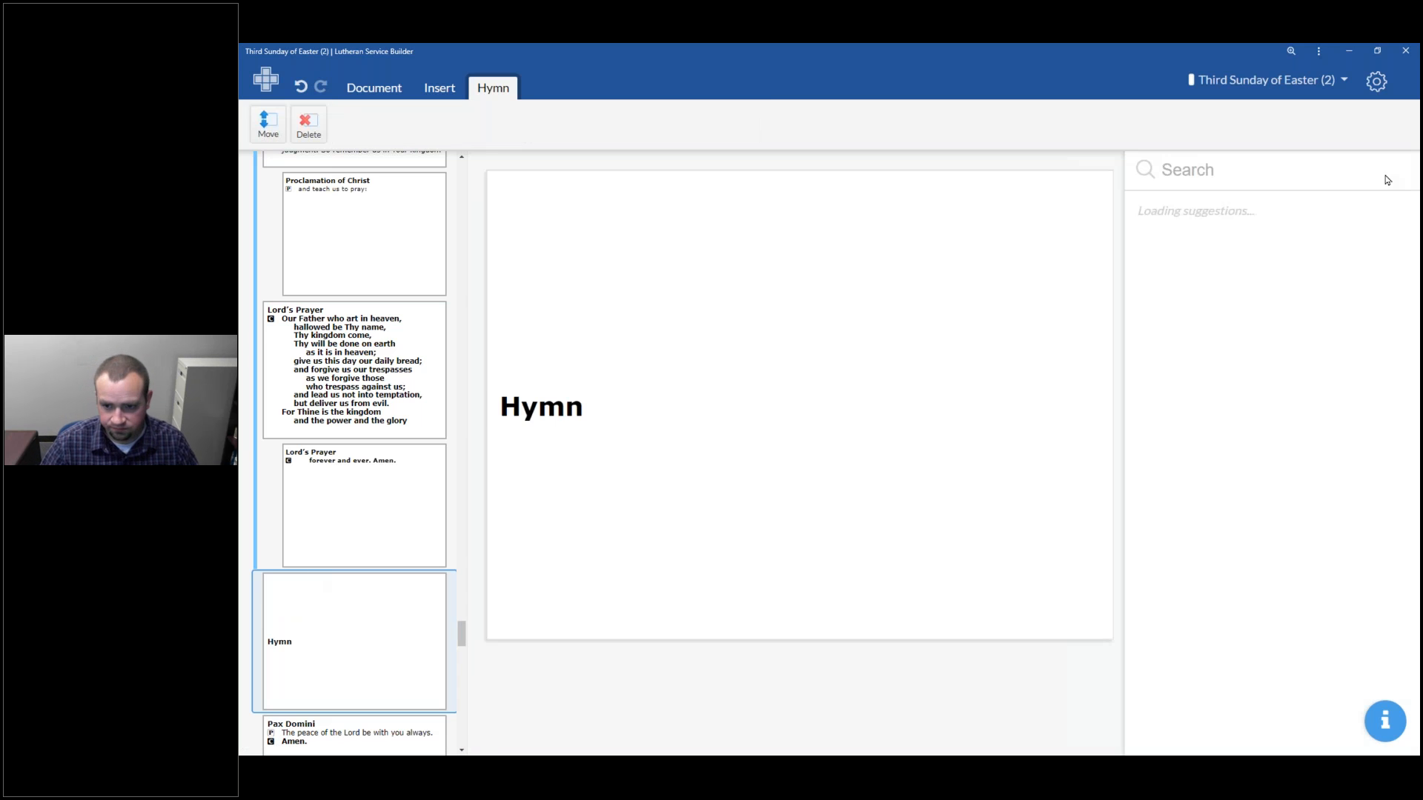
{"action": "type", "text": "The L"}
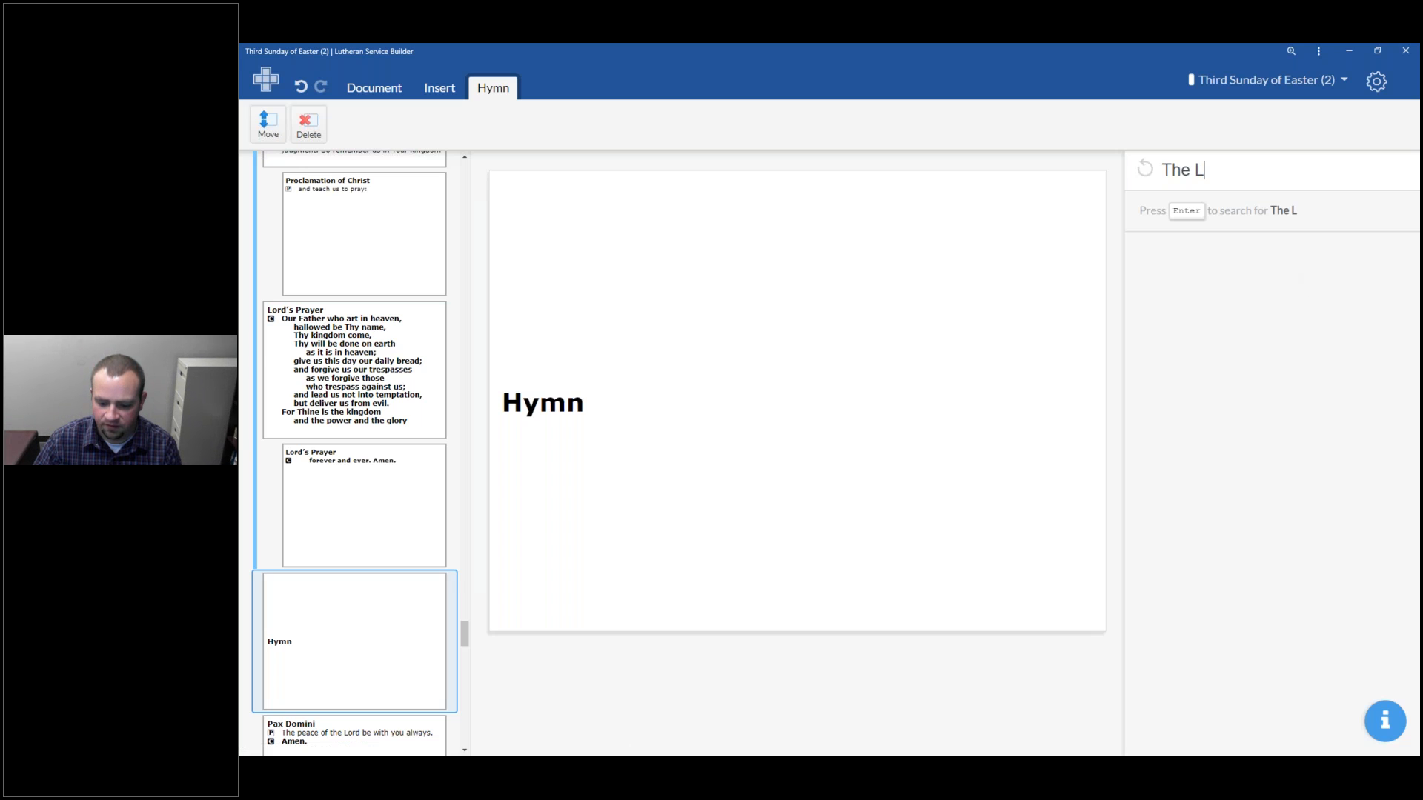
{"action": "type", "text": "ord's SPrayer"}
{"action": "key", "text": "Return"}
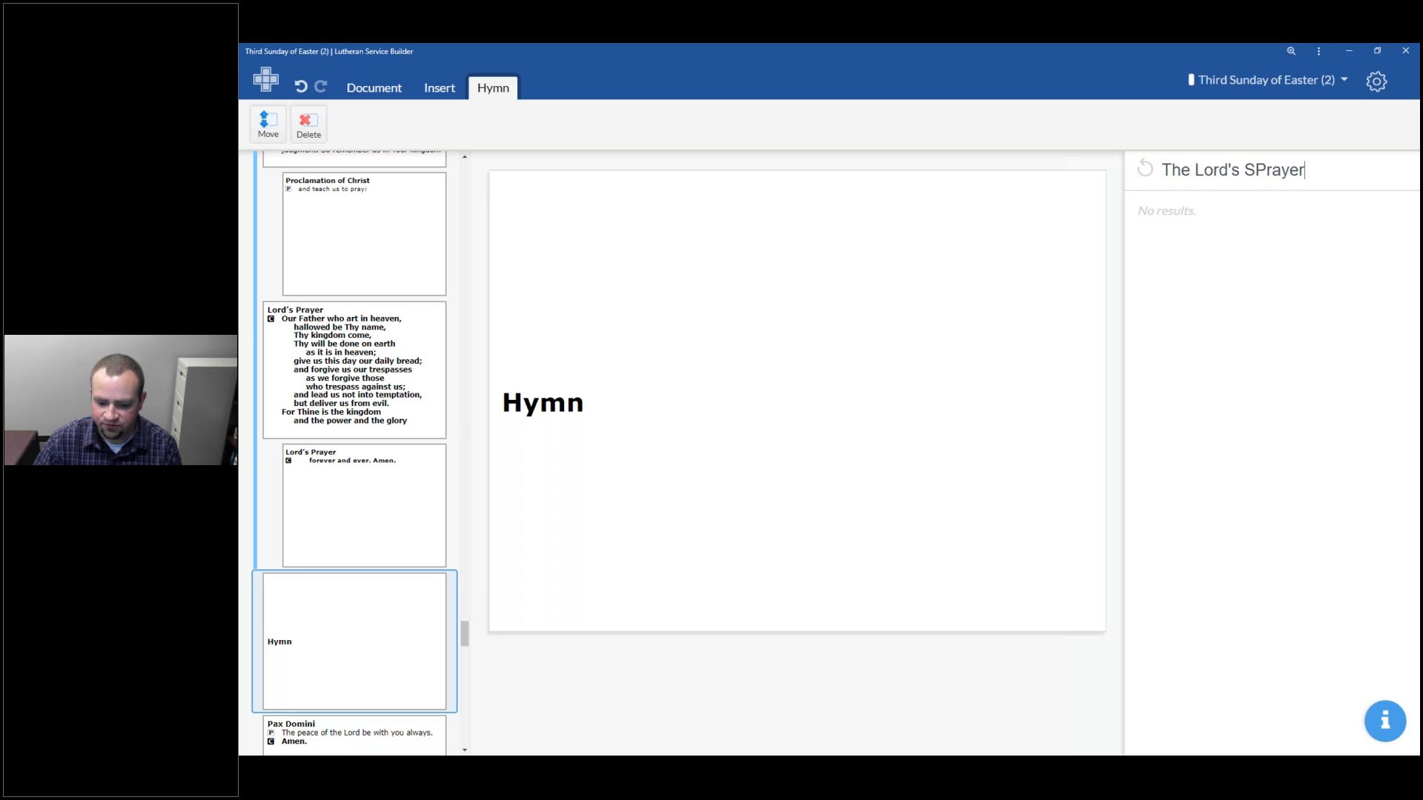
{"action": "left_click", "coordinate": [1254, 170]}
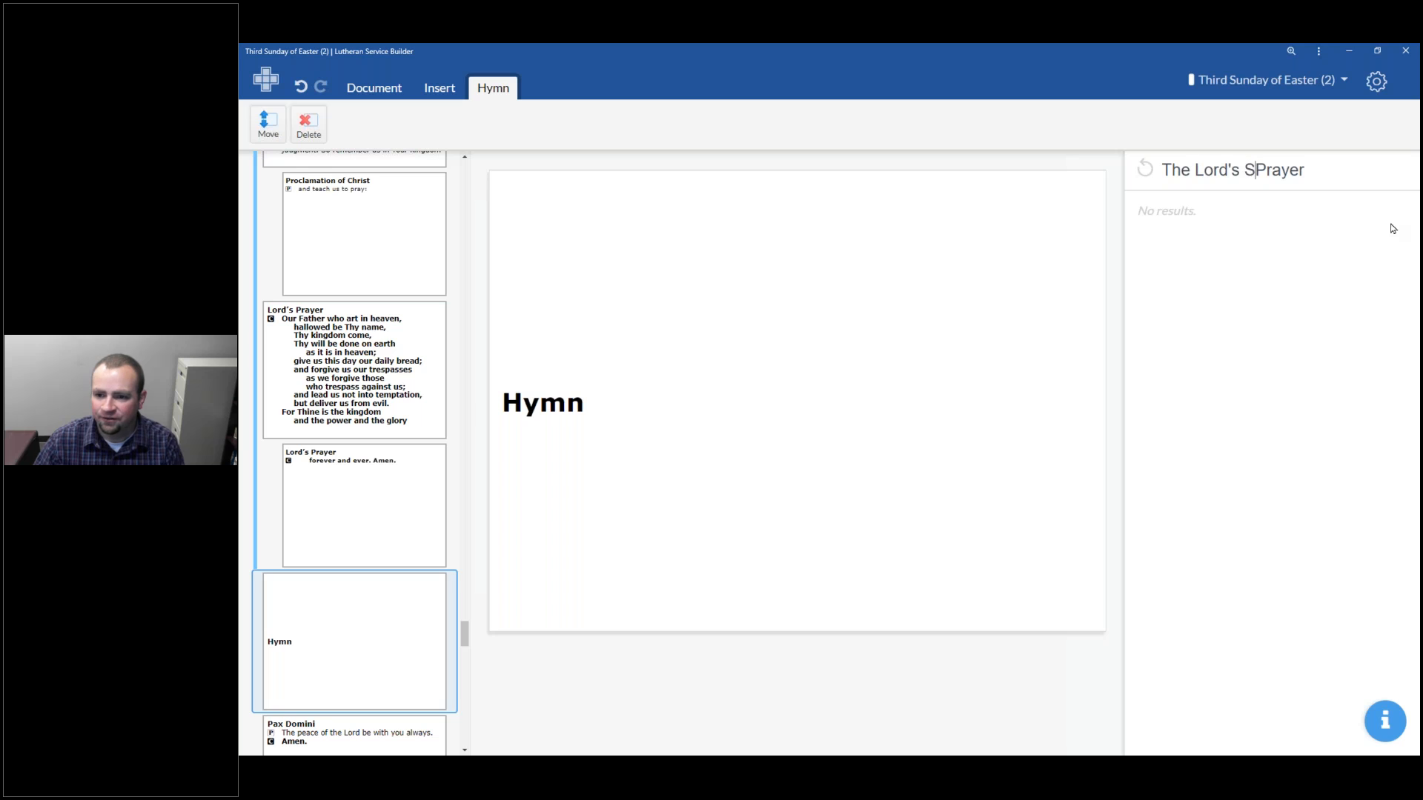
{"action": "key", "text": "BackSpace"}
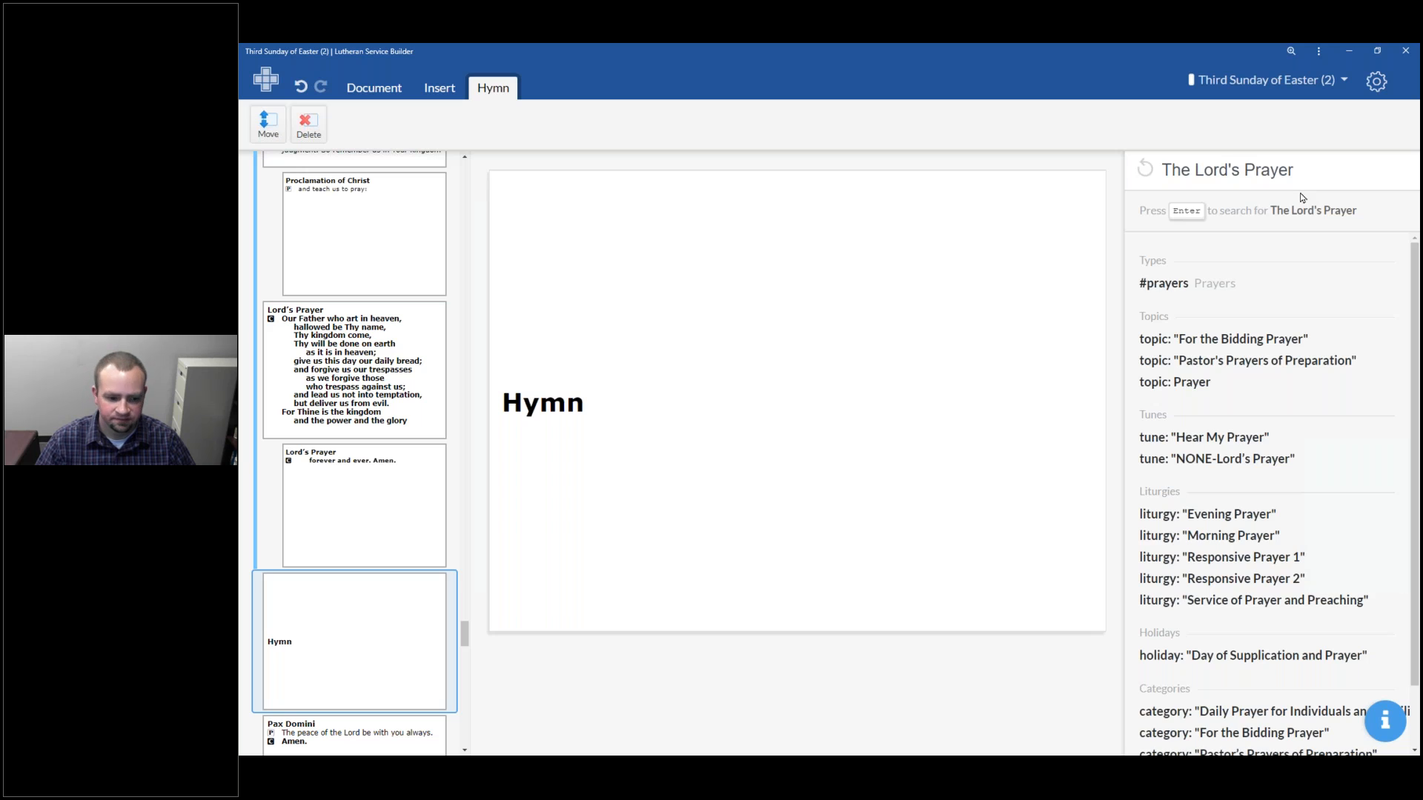
Search the hymns for Our Father, then delete the inserted hymn slot
{"action": "key", "text": "ctrl+a"}
{"action": "type", "text": "Our"}
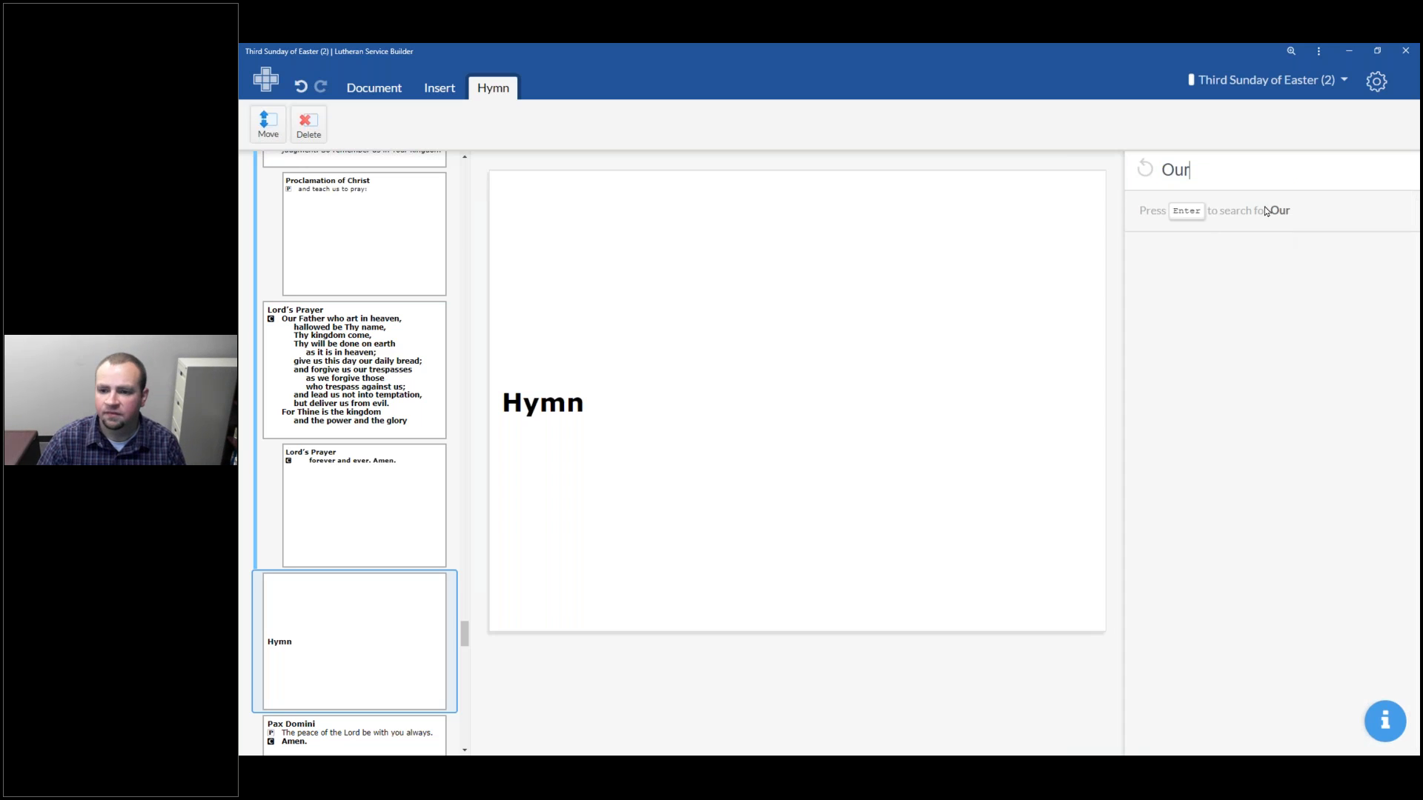
{"action": "type", "text": " Father"}
{"action": "key", "text": "Return"}
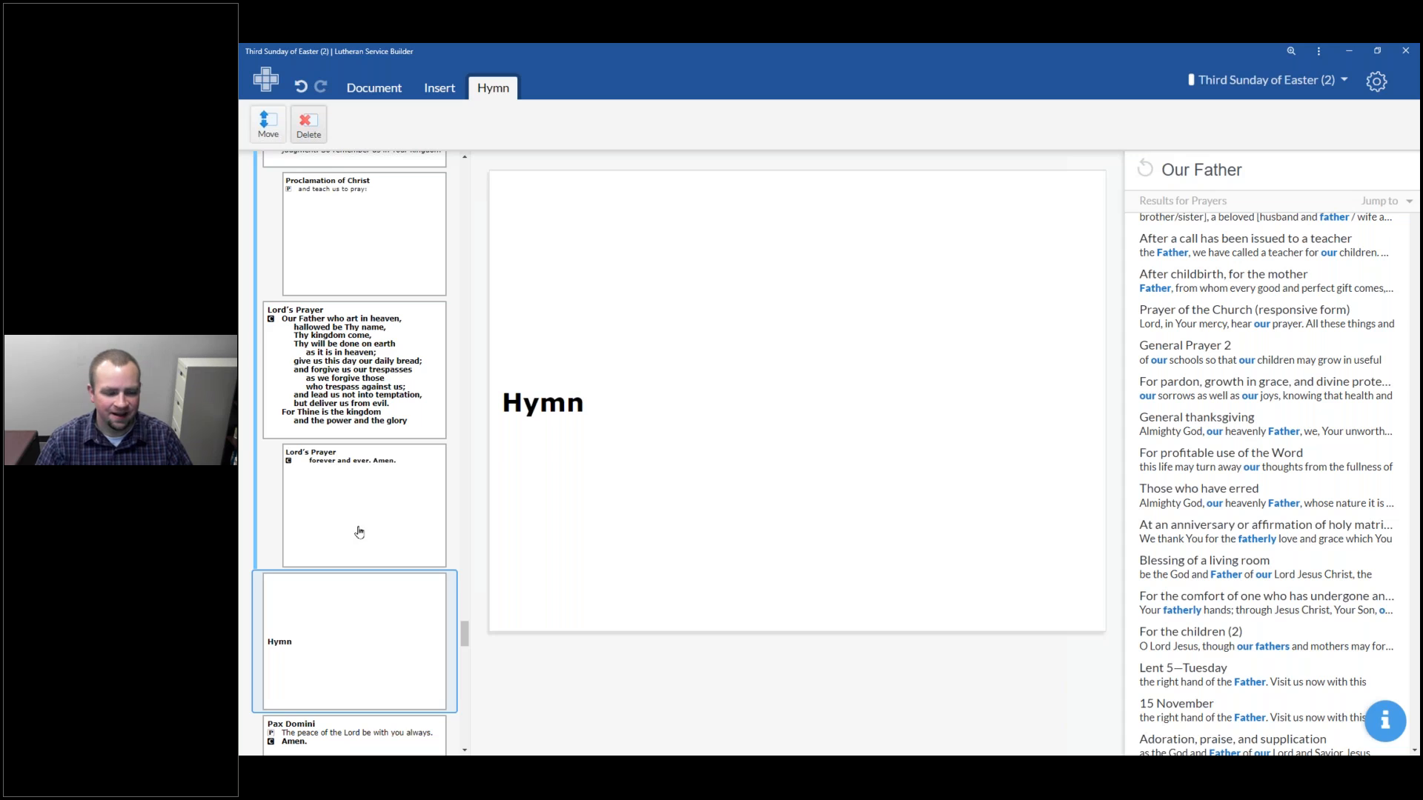
{"action": "key", "text": "Delete"}
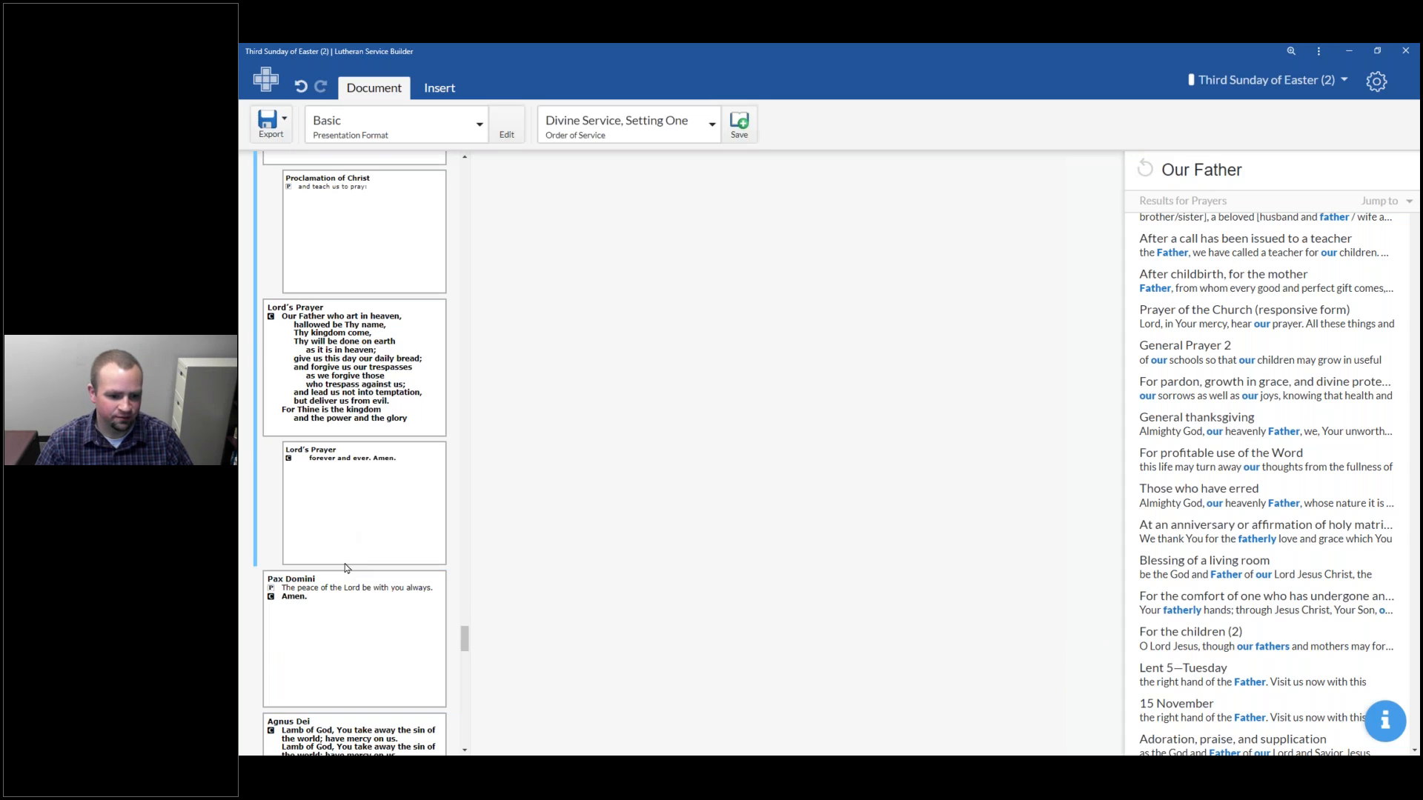
Scroll through the Agnus Dei, Sit and Distribution slides
{"action": "scroll", "coordinate": [345, 568], "scroll_direction": "down", "scroll_amount": 5}
{"action": "scroll", "coordinate": [393, 367], "scroll_direction": "down", "scroll_amount": 1}
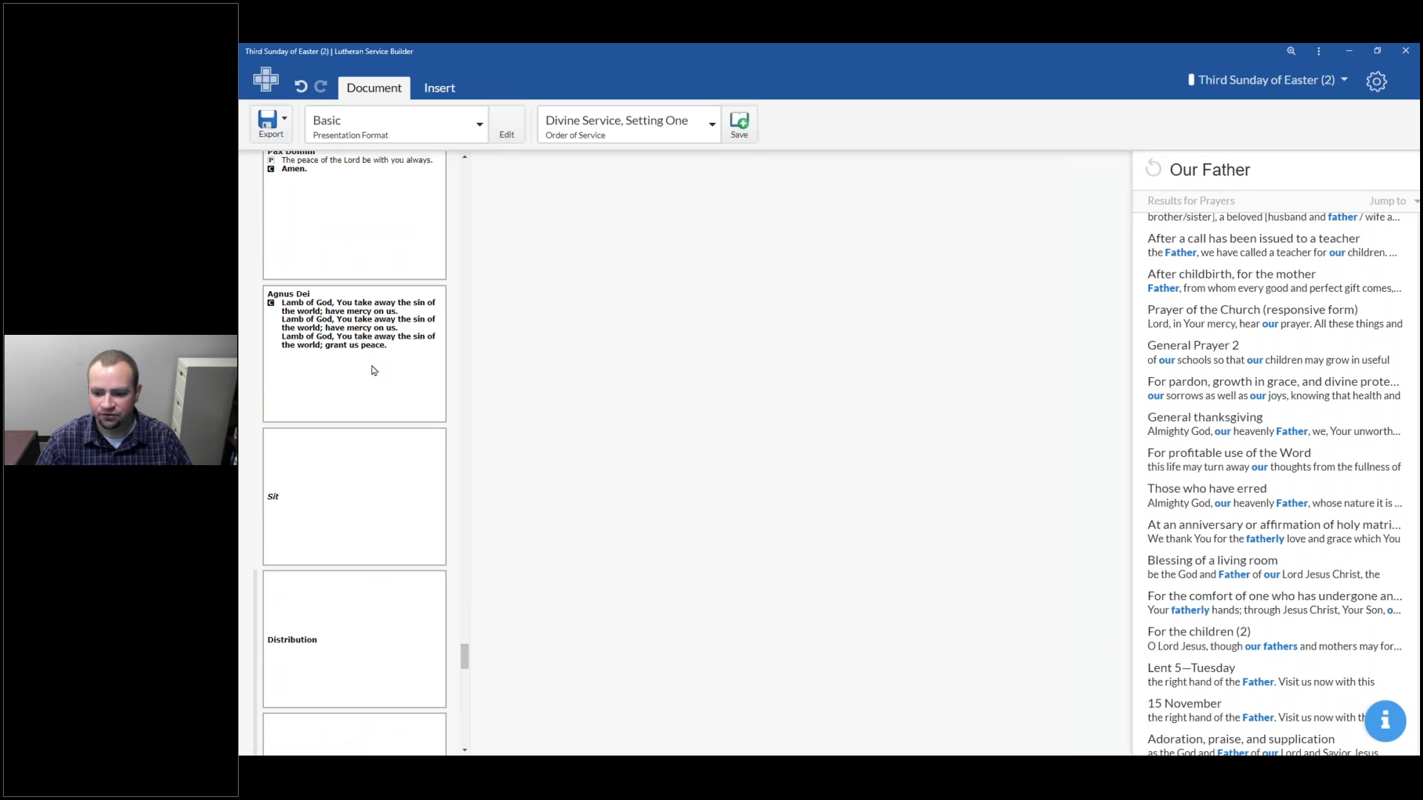
{"action": "scroll", "coordinate": [375, 379], "scroll_direction": "down", "scroll_amount": 2}
{"action": "scroll", "coordinate": [377, 491], "scroll_direction": "down", "scroll_amount": 2}
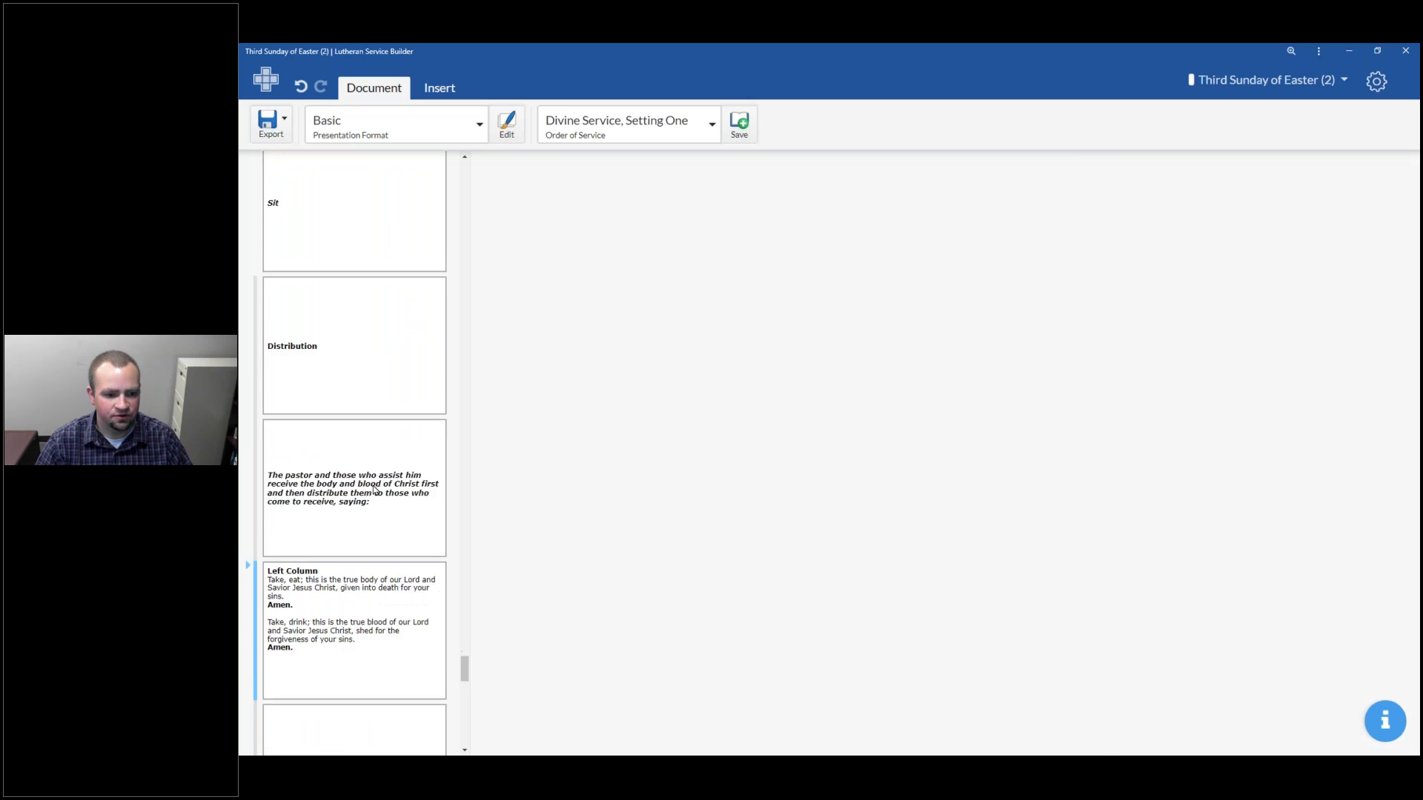
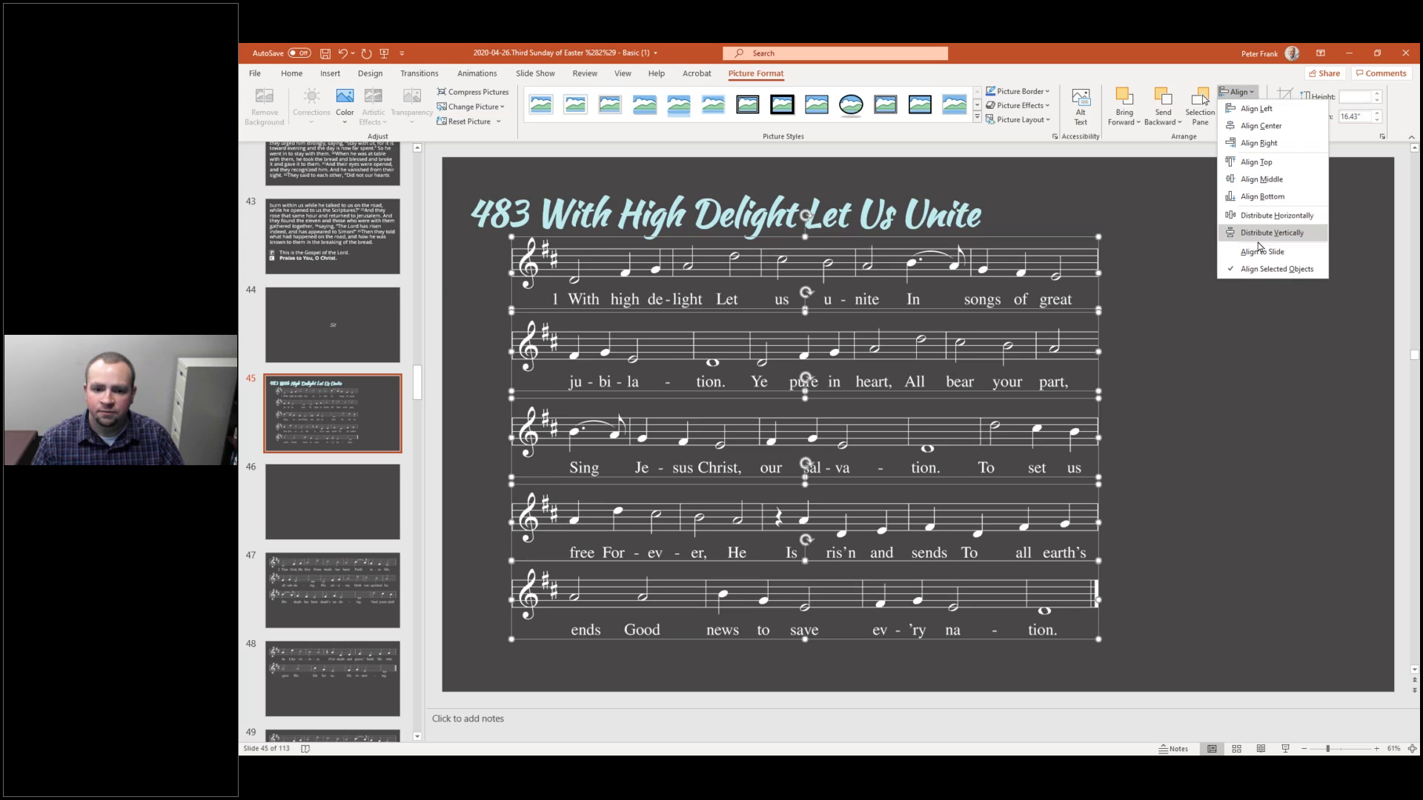
Distribute the five music staff images vertically on the 483 With High Delight Let Us Unite slide
{"action": "left_click", "coordinate": [1261, 242]}
{"action": "left_click_drag", "start_coordinate": [932, 287], "coordinate": [891, 302]}
{"action": "left_click", "coordinate": [1167, 413]}
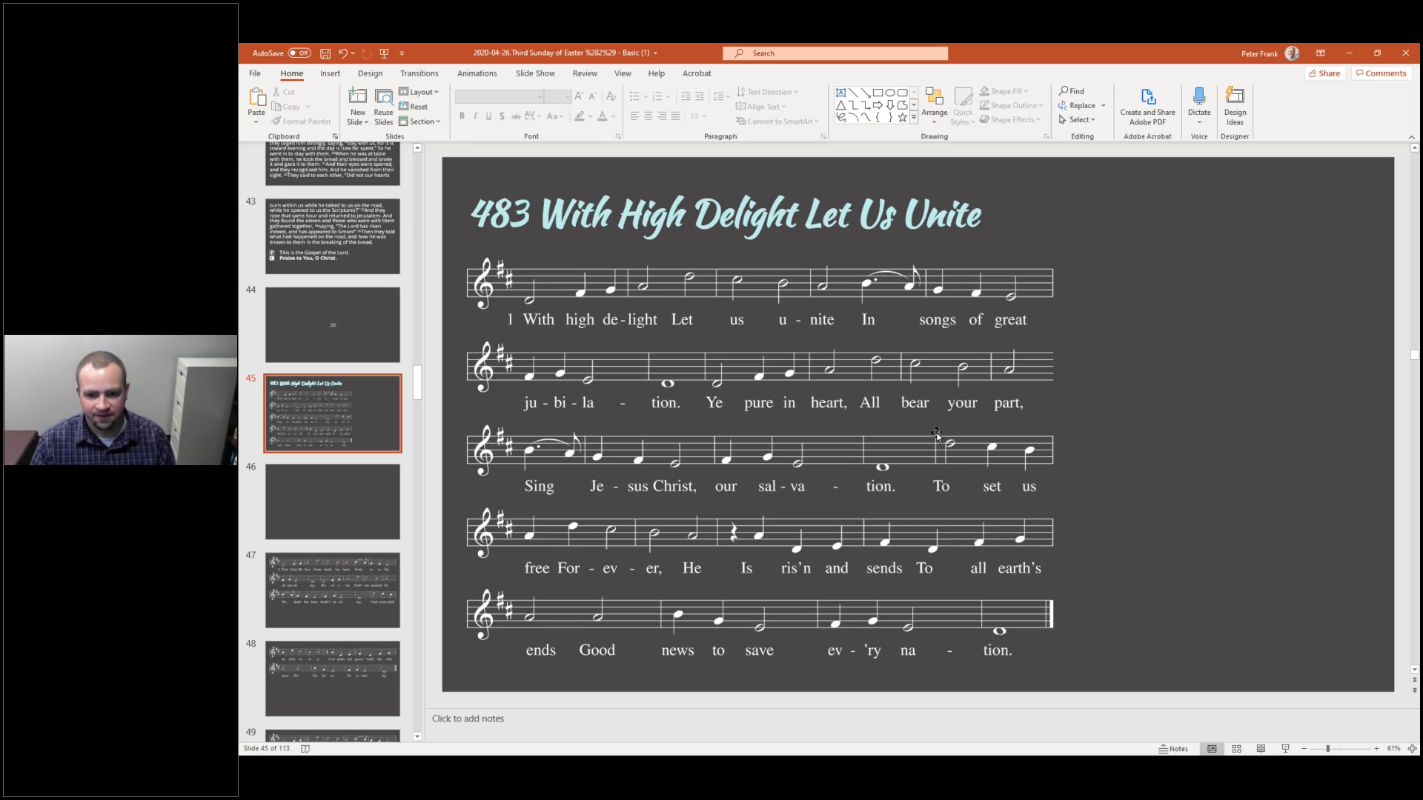
Select all five staff images and enlarge them together so the music fills more of the slide
{"action": "left_click", "coordinate": [1016, 297]}
{"action": "left_click", "coordinate": [999, 407], "text": "shift"}
{"action": "left_click", "coordinate": [997, 474], "text": "shift"}
{"action": "left_click", "coordinate": [994, 548], "text": "shift"}
{"action": "left_click", "coordinate": [968, 636], "text": "shift"}
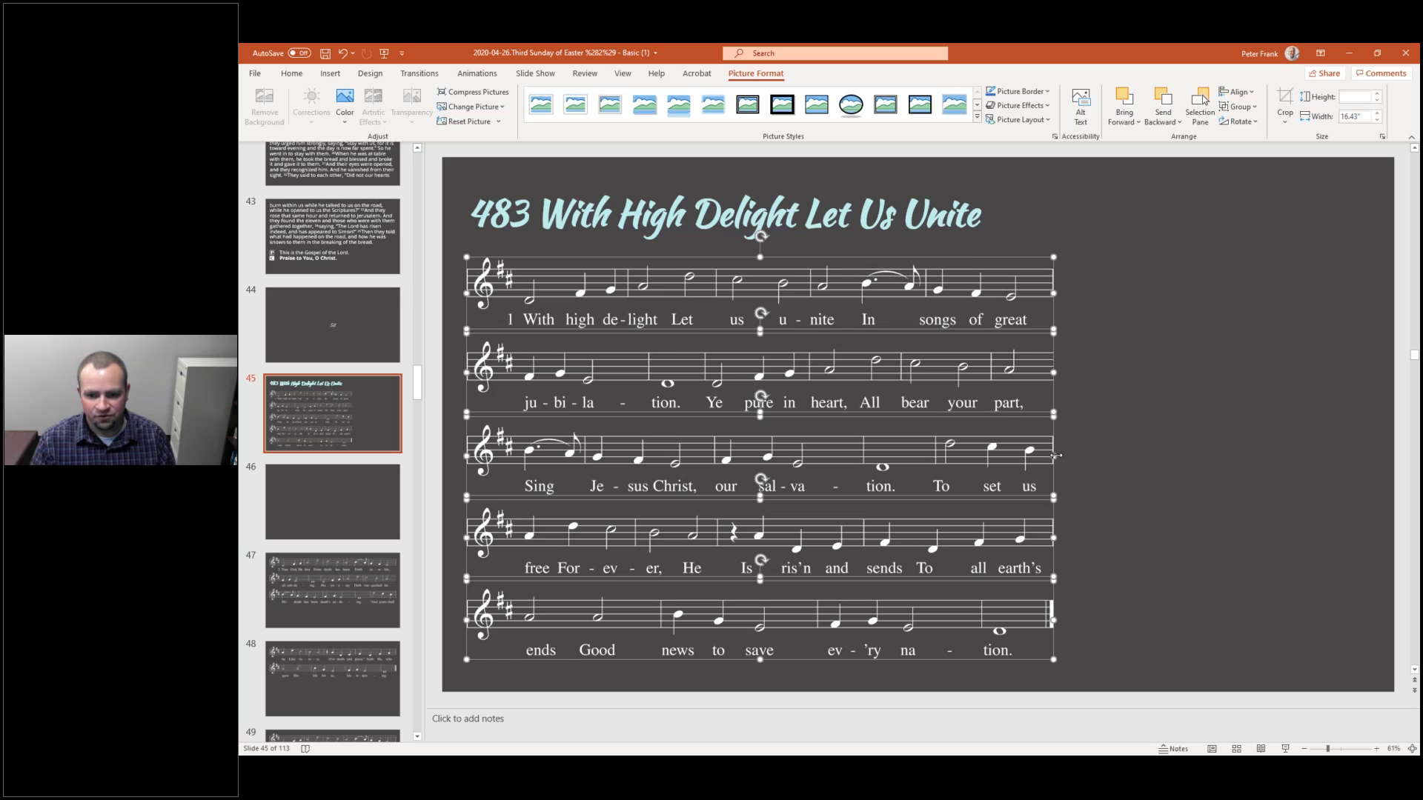
{"action": "left_click_drag", "start_coordinate": [1065, 454], "coordinate": [1320, 461]}
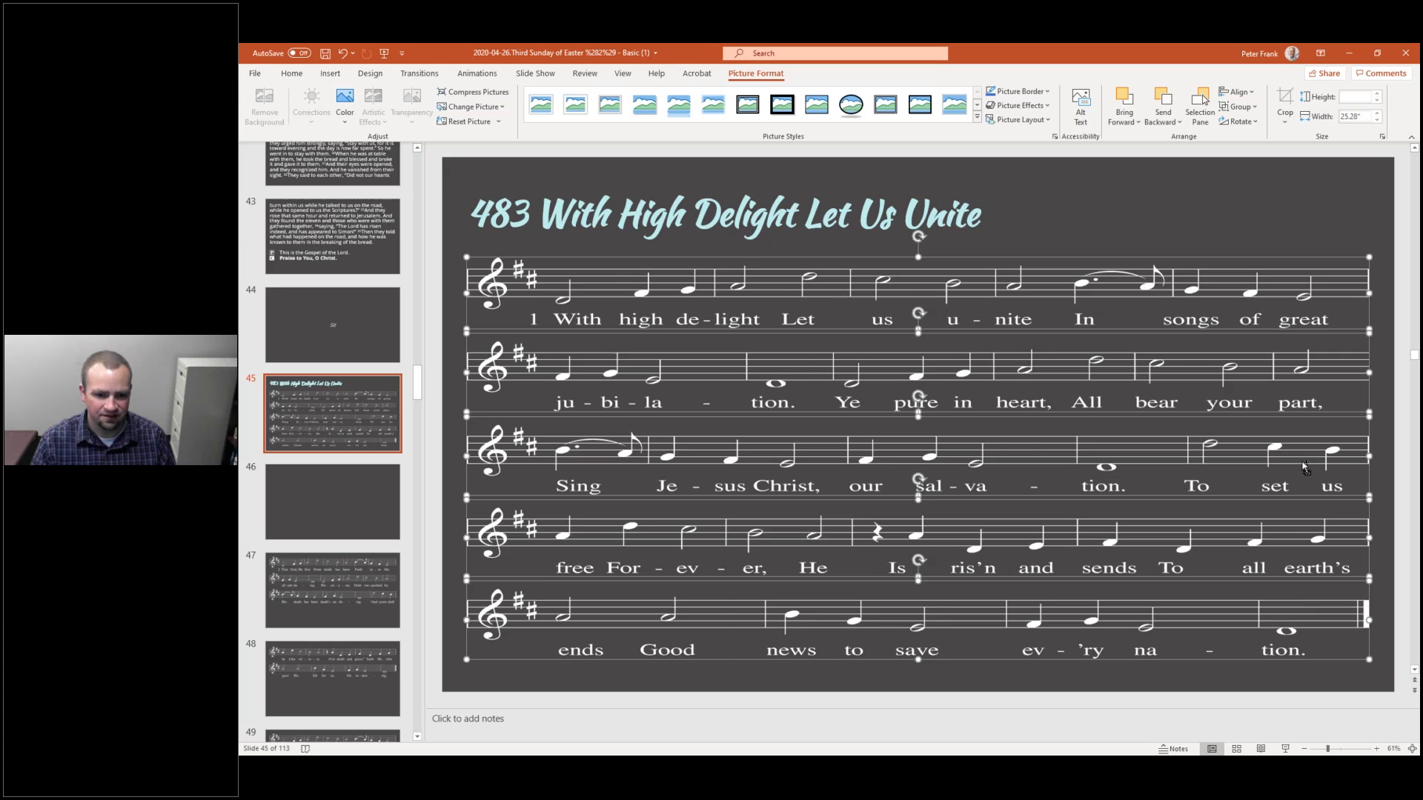
{"action": "key", "text": "ctrl+z"}
{"action": "left_click_drag", "start_coordinate": [1052, 659], "coordinate": [1145, 671]}
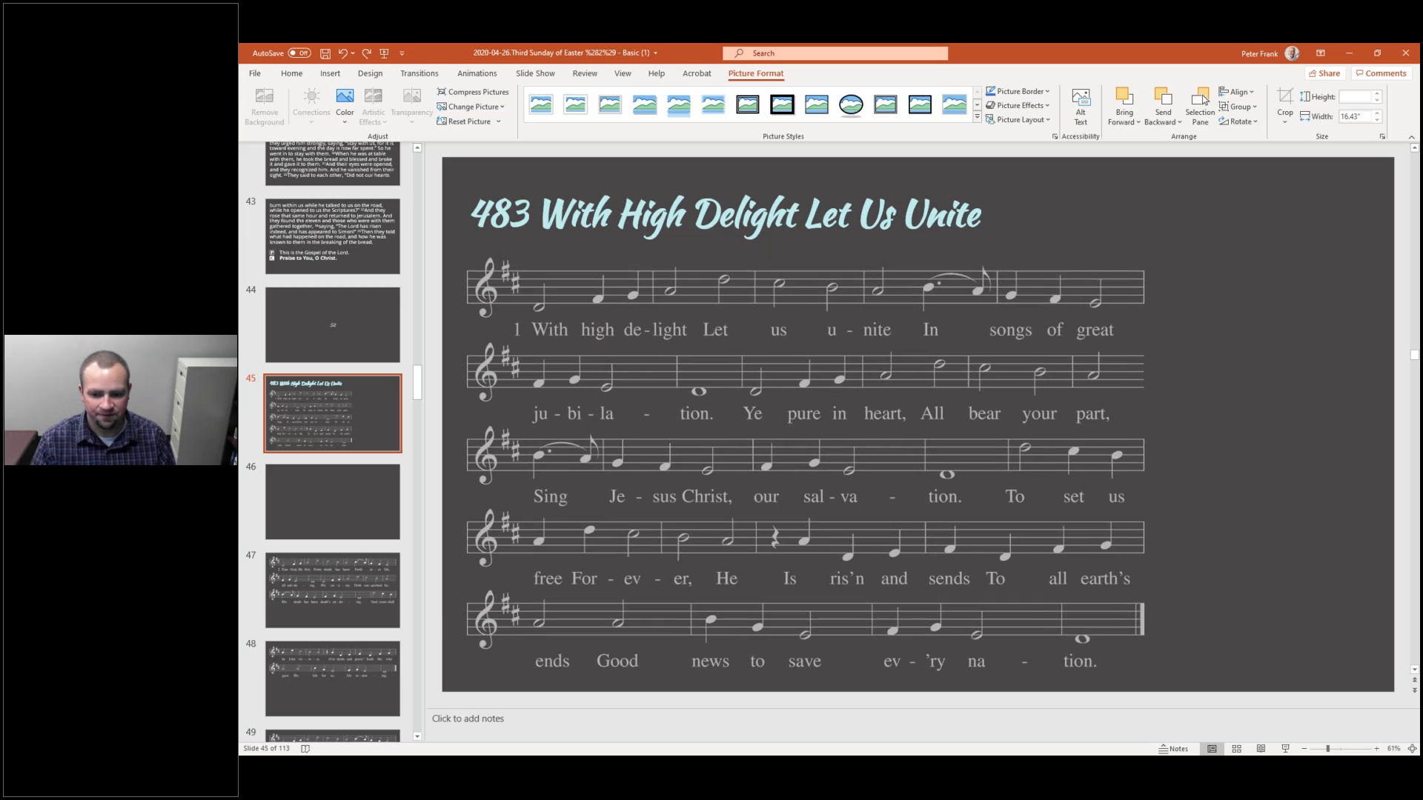
{"action": "left_click", "coordinate": [1255, 523]}
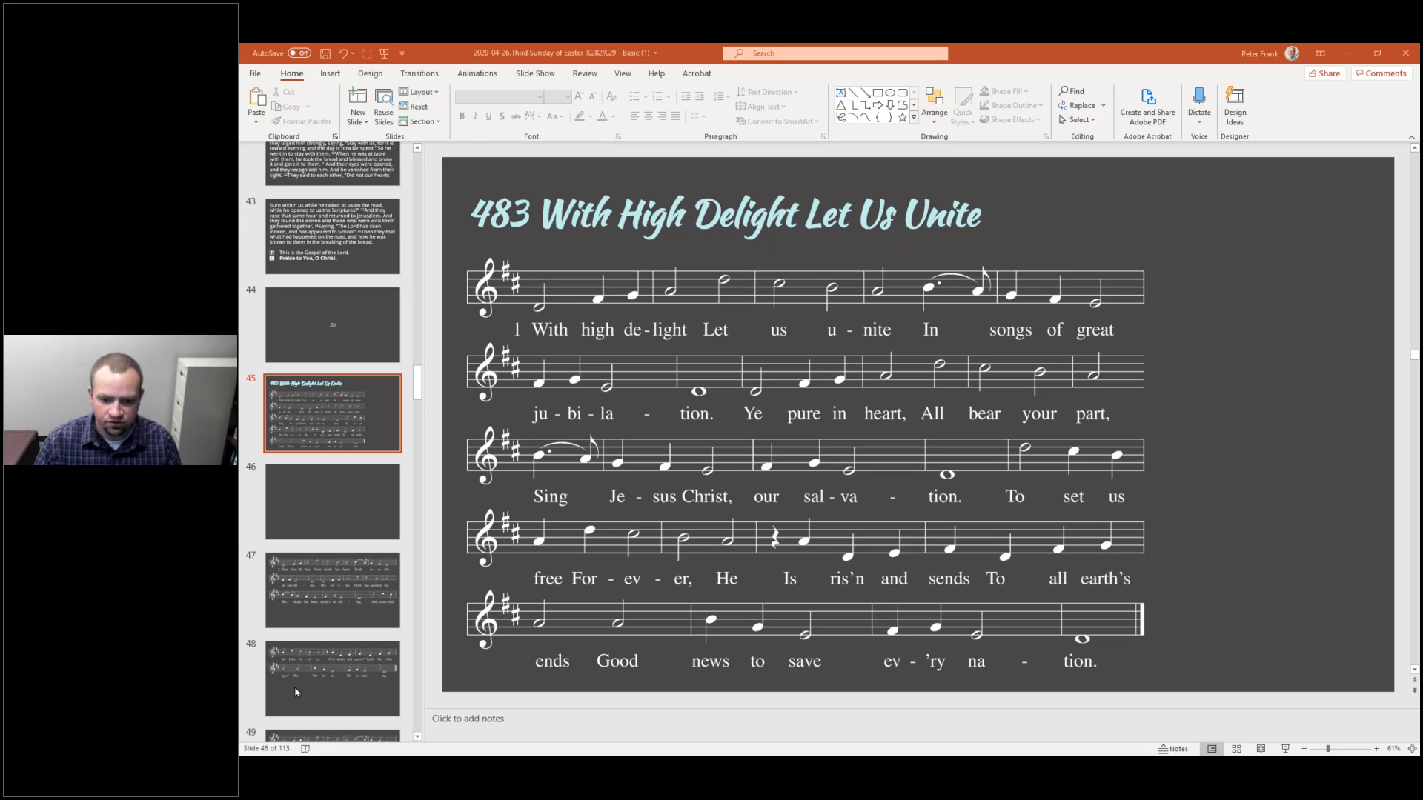
Switch back to Lutheran Service Builder, select The Words of Our Lord element and view its delete options
{"action": "left_click", "coordinate": [720, 754]}
{"action": "scroll", "coordinate": [308, 385], "scroll_direction": "down", "scroll_amount": 18}
{"action": "left_click_drag", "start_coordinate": [467, 486], "coordinate": [473, 565]}
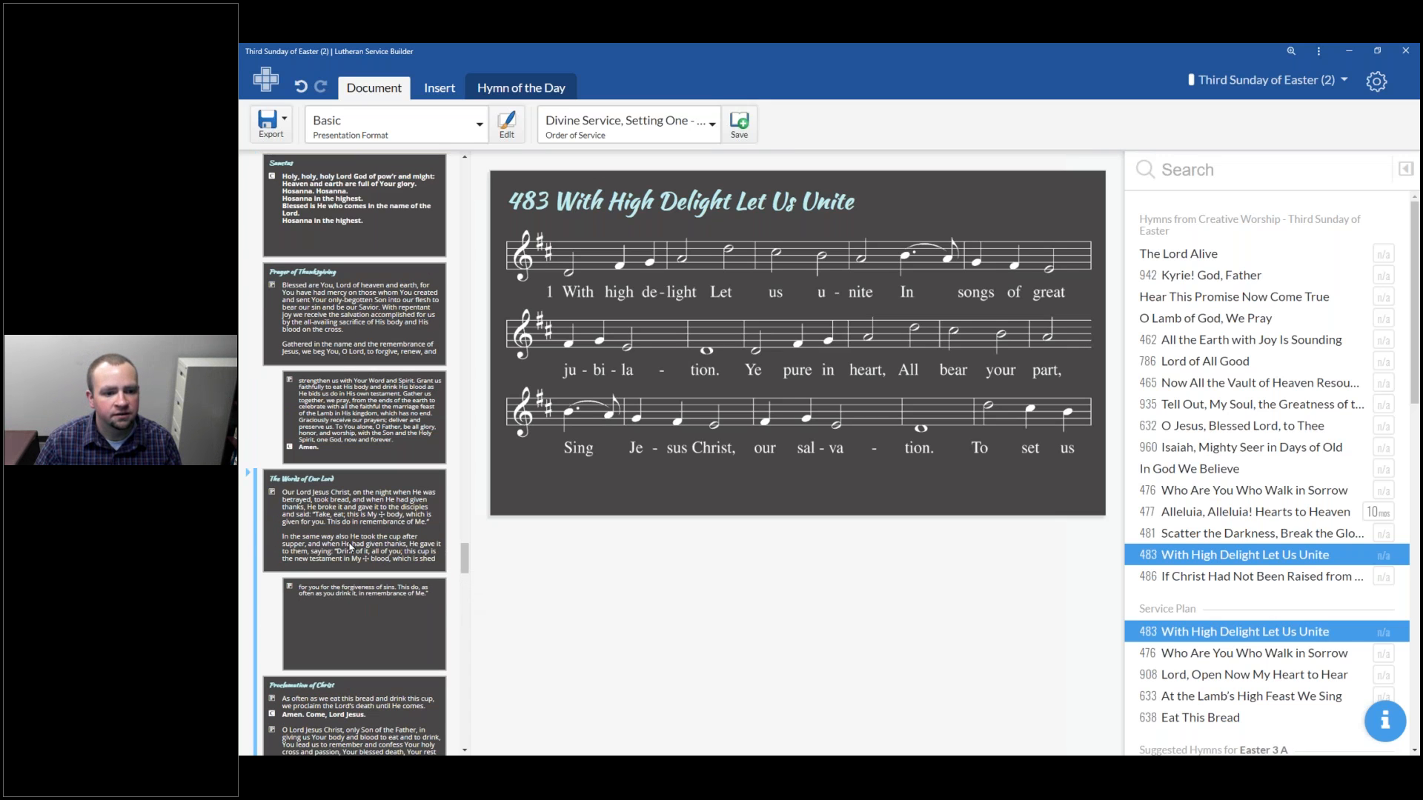
{"action": "left_click", "coordinate": [278, 491]}
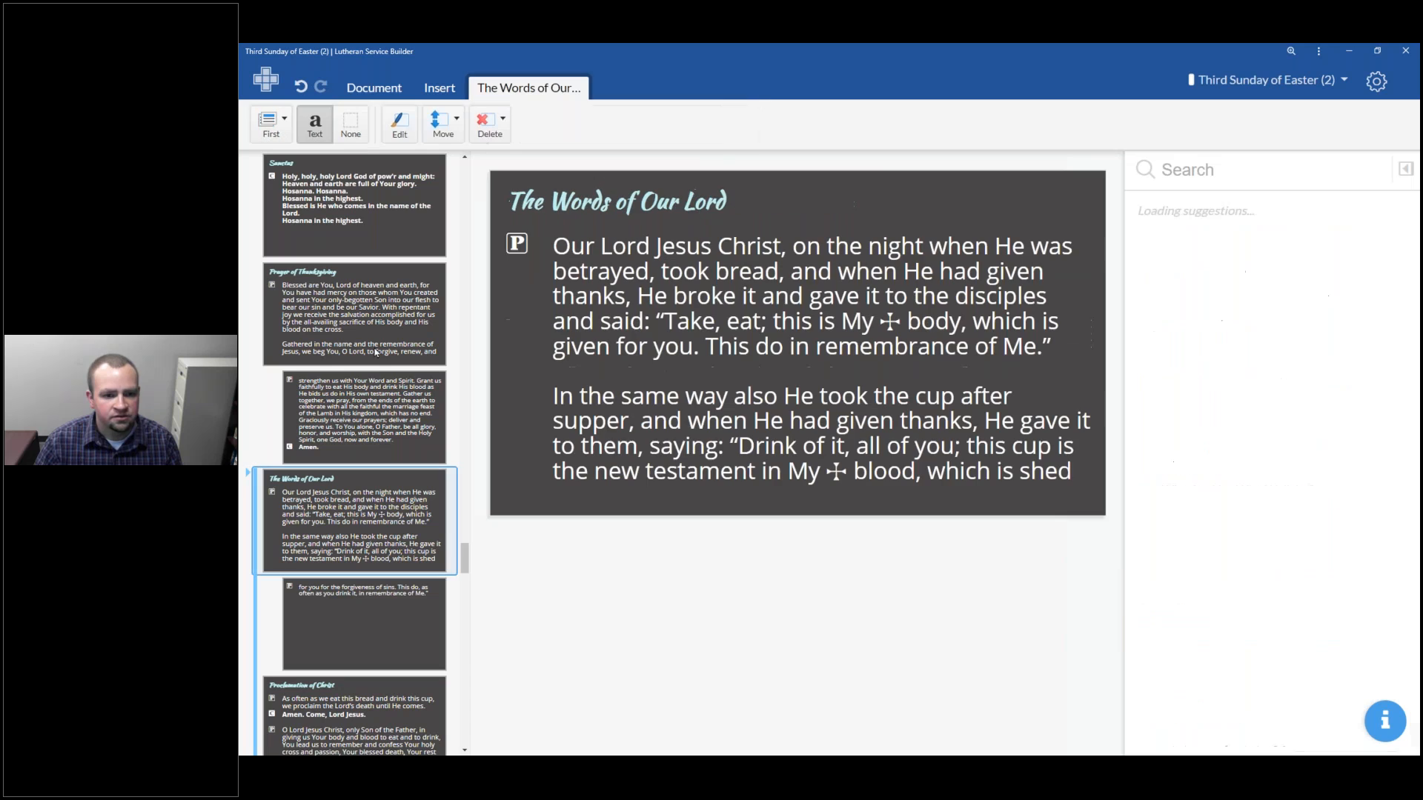
{"action": "scroll", "coordinate": [393, 423], "scroll_direction": "down", "scroll_amount": 3}
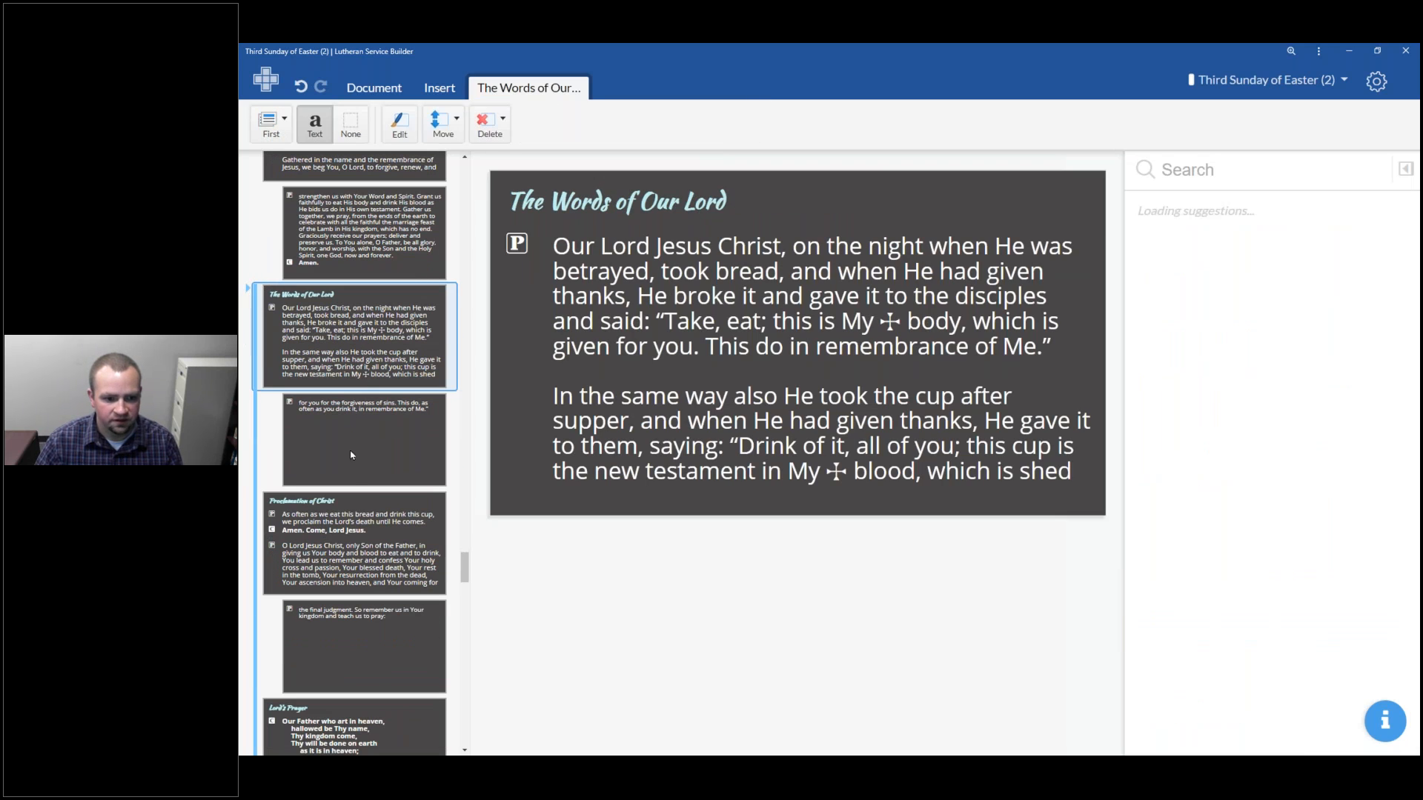
{"action": "scroll", "coordinate": [350, 492], "scroll_direction": "down", "scroll_amount": 5}
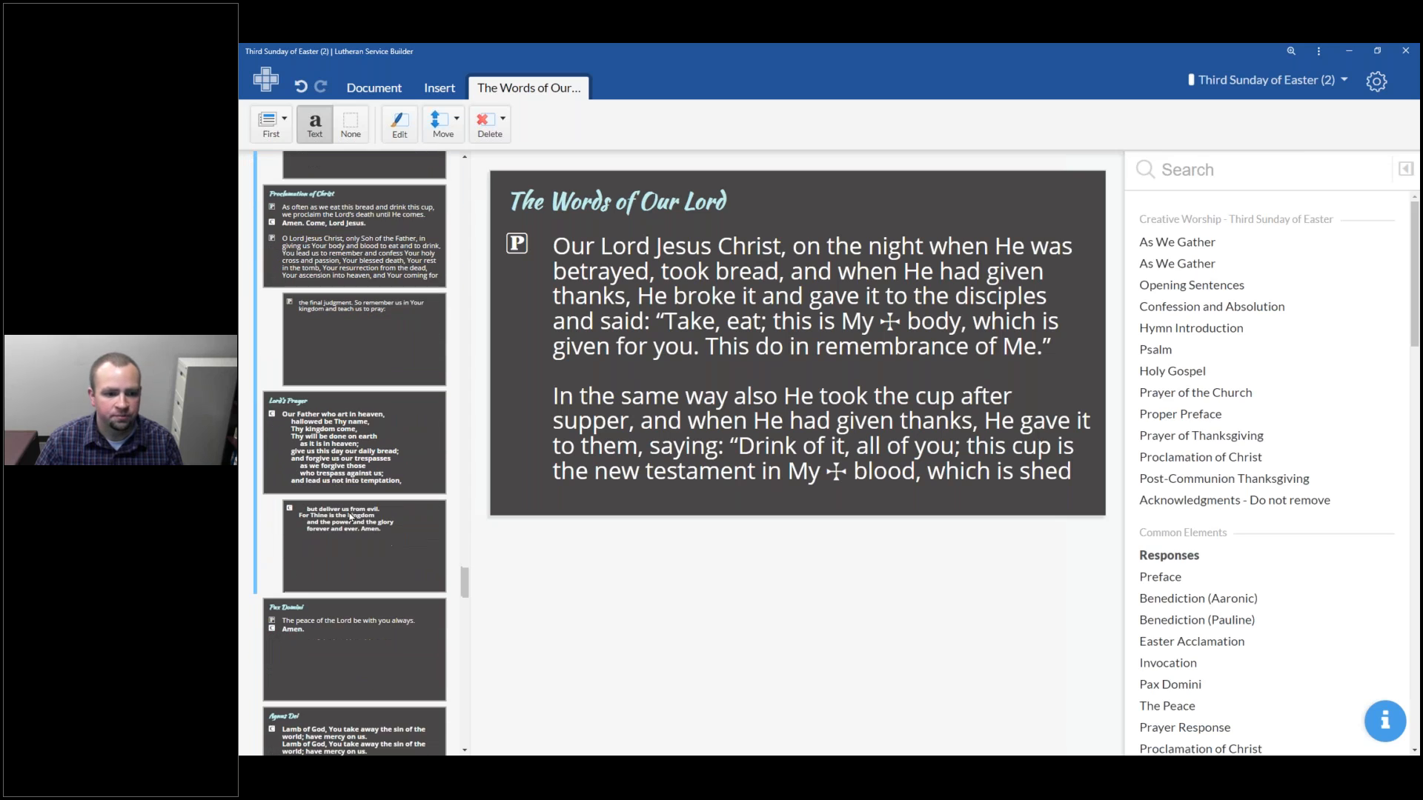
{"action": "scroll", "coordinate": [360, 523], "scroll_direction": "up", "scroll_amount": 5}
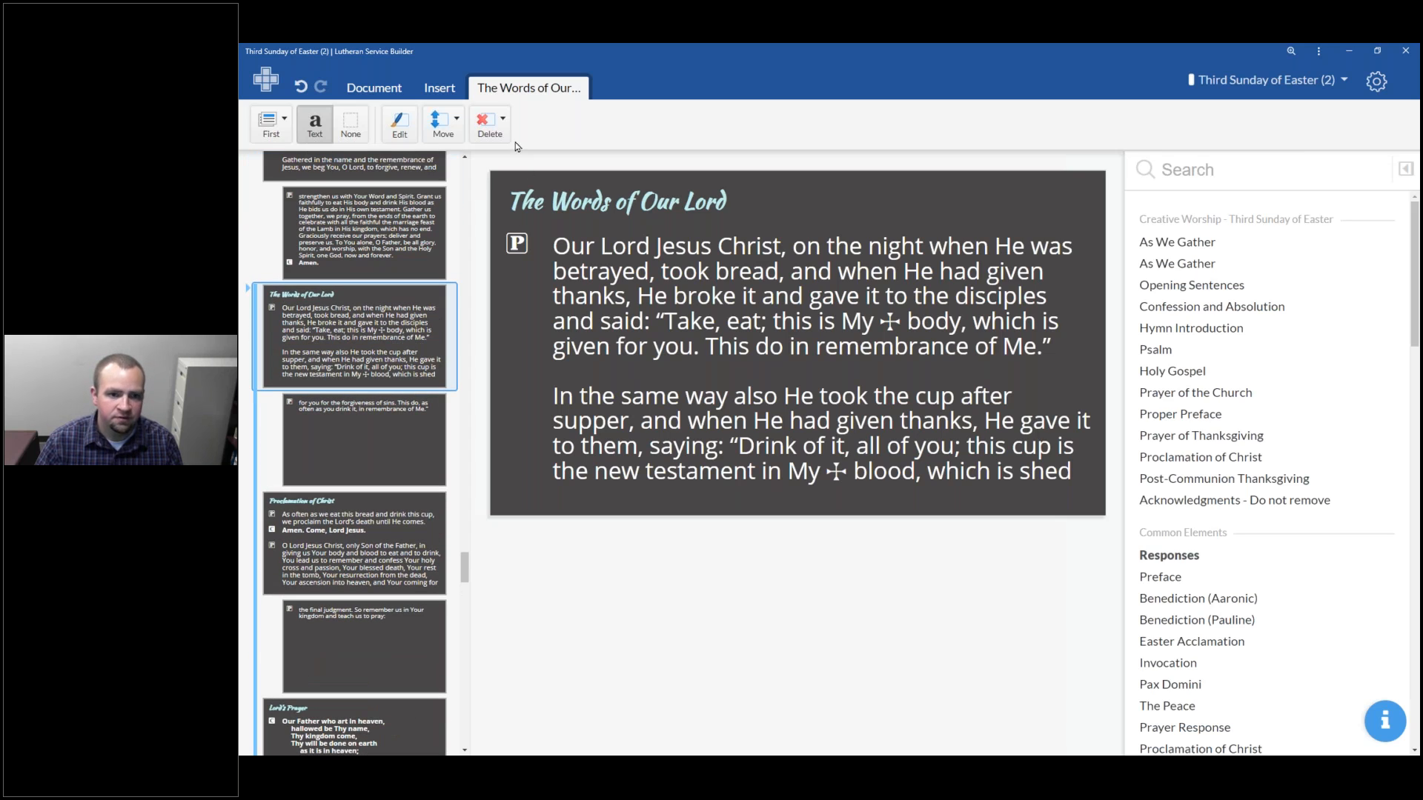
{"action": "left_click", "coordinate": [504, 125]}
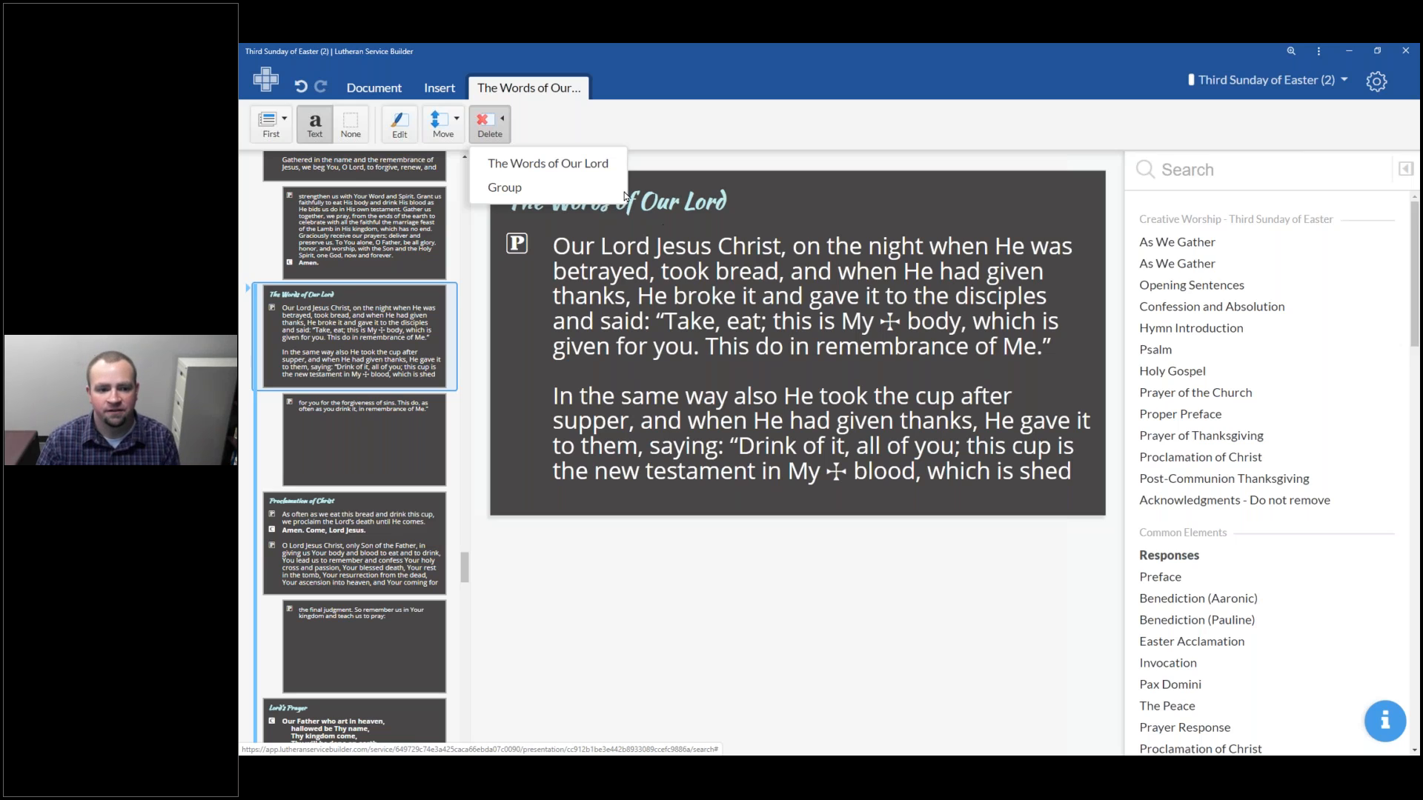
{"action": "left_click", "coordinate": [830, 664]}
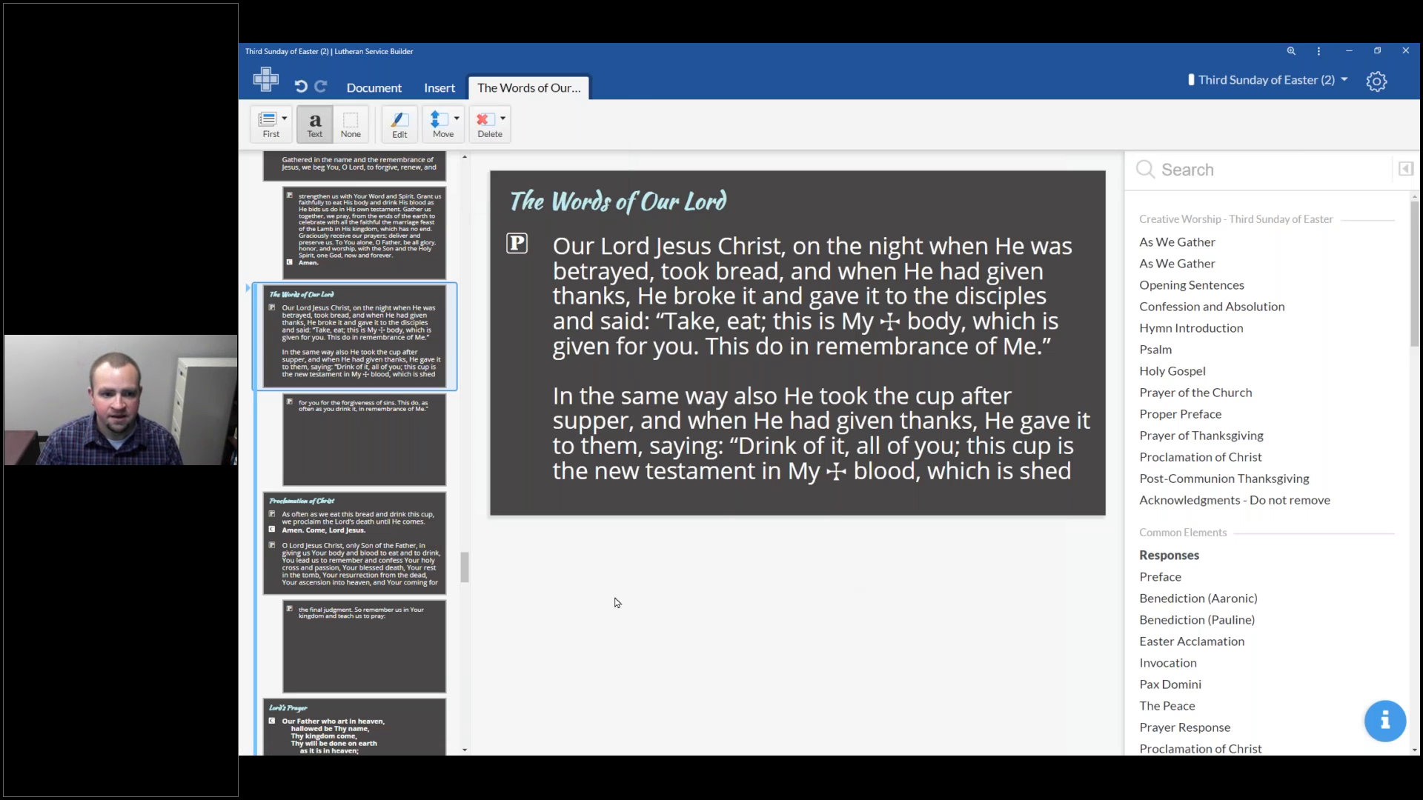
{"action": "scroll", "coordinate": [367, 362], "scroll_direction": "up", "scroll_amount": 6}
{"action": "scroll", "coordinate": [367, 362], "scroll_direction": "up", "scroll_amount": 2}
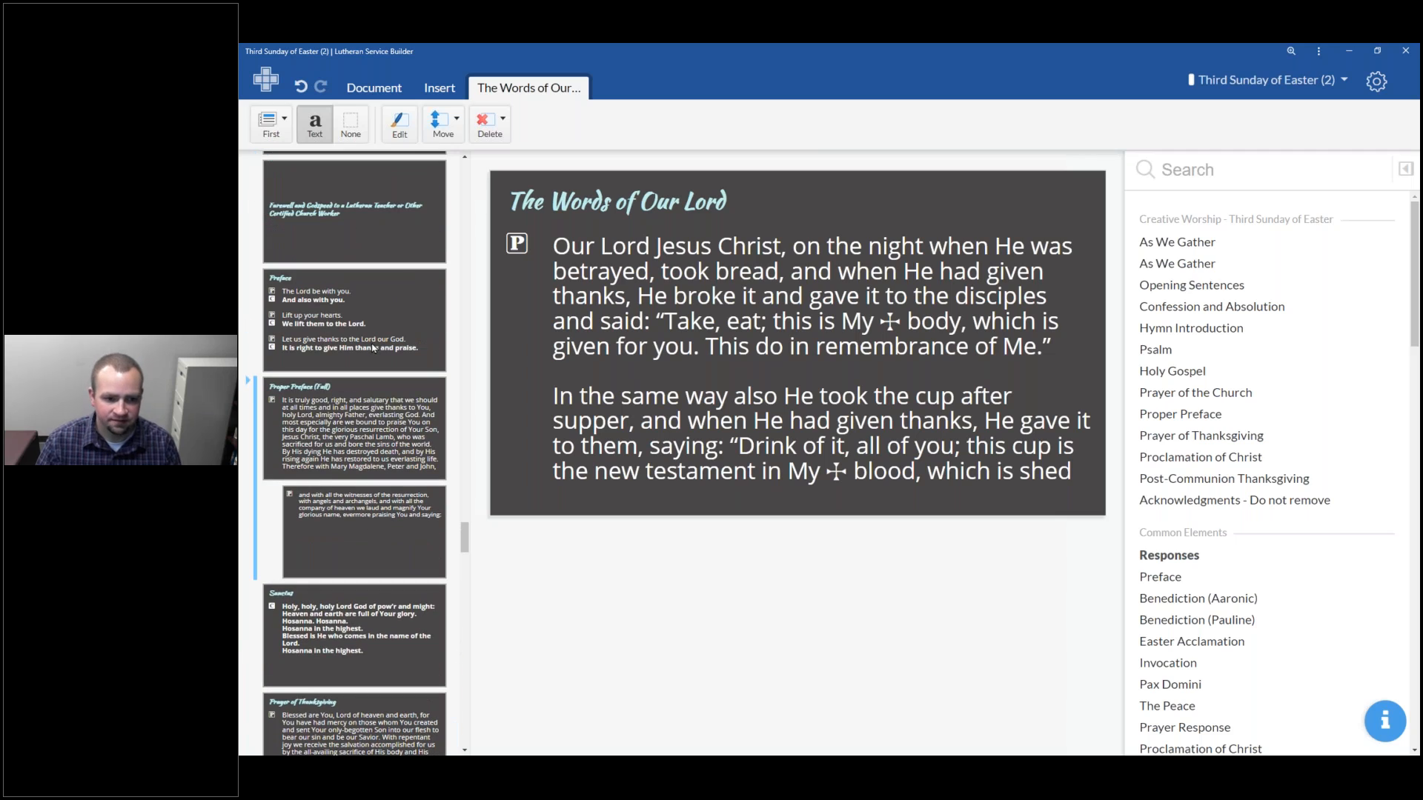
{"action": "scroll", "coordinate": [374, 348], "scroll_direction": "down", "scroll_amount": 1}
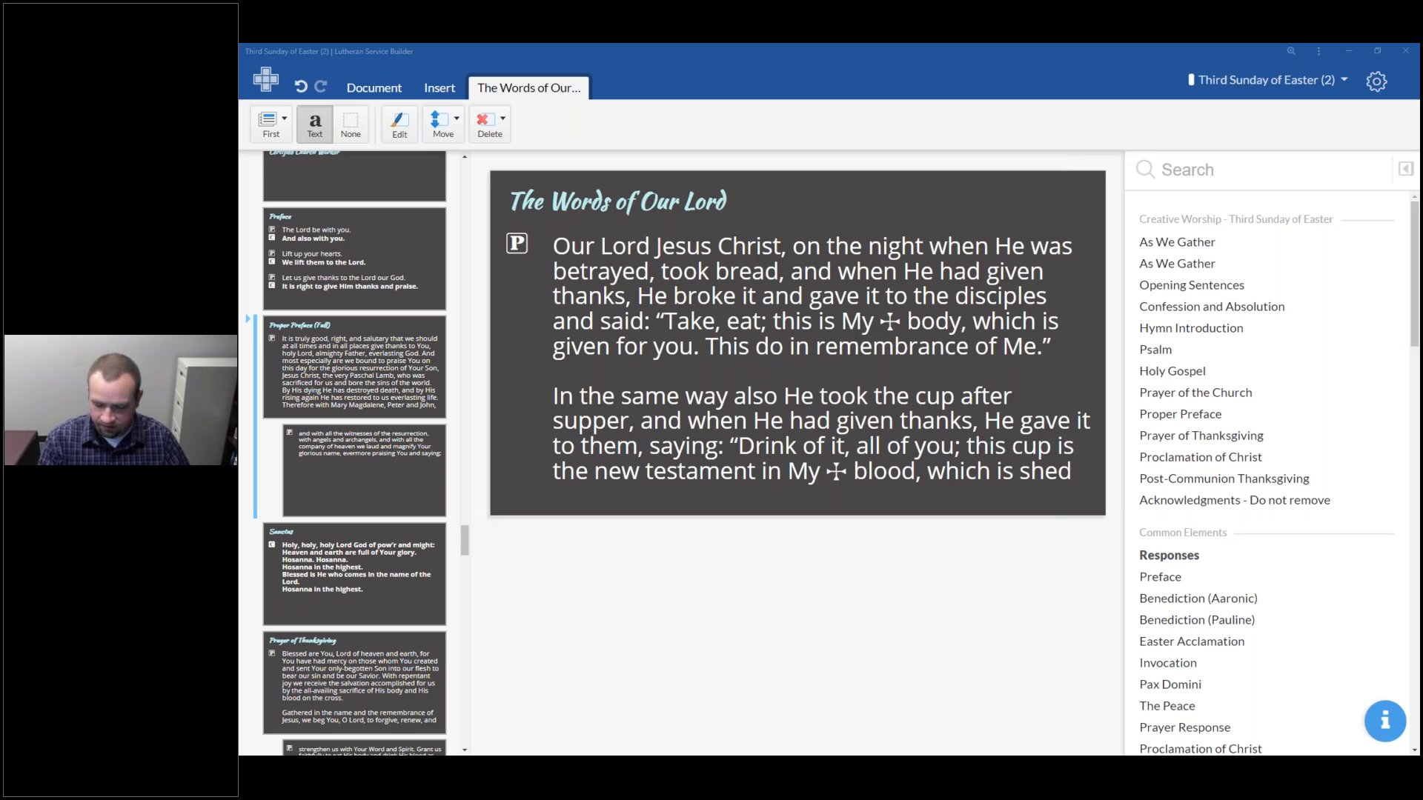
{"action": "left_click_drag", "start_coordinate": [1382, 573], "coordinate": [763, 45]}
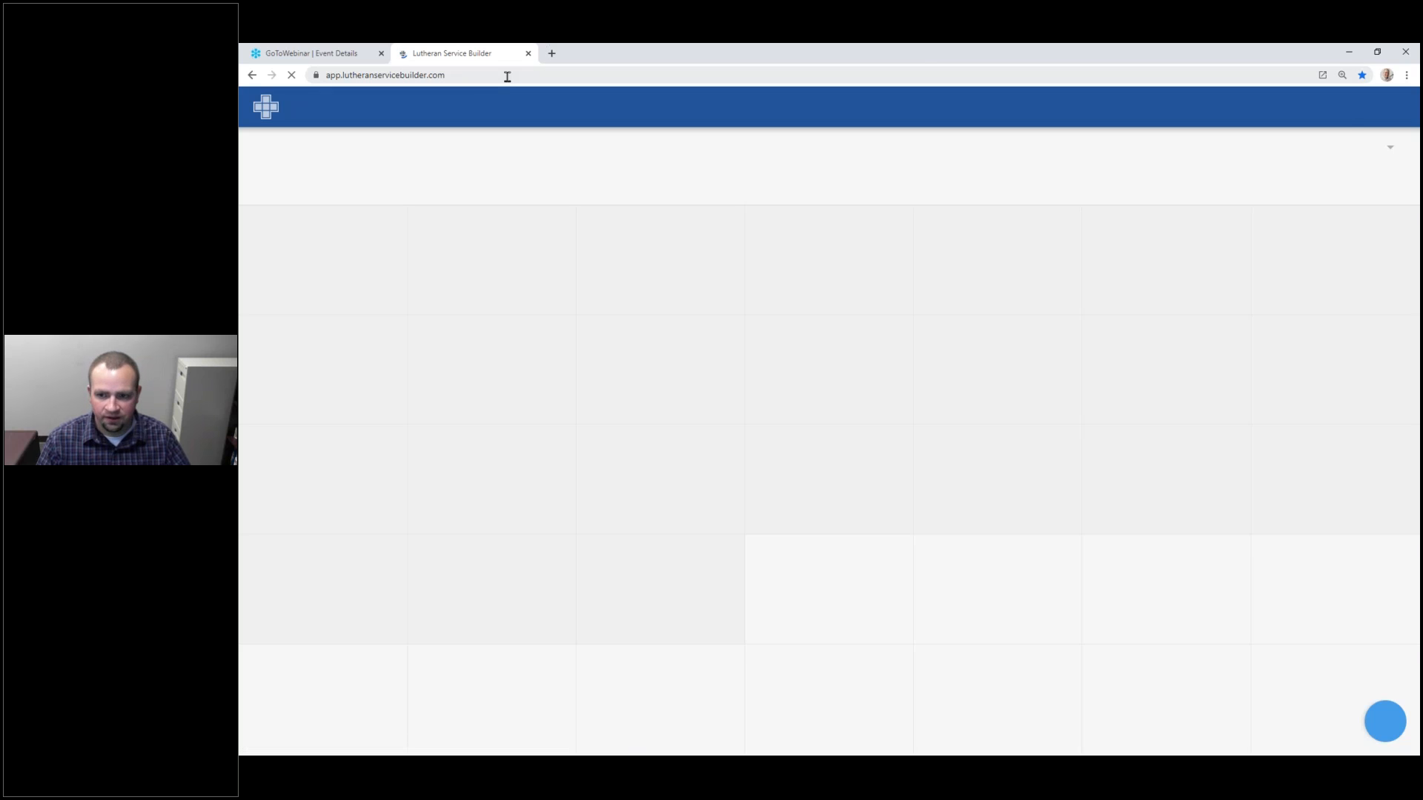
{"action": "left_click", "coordinate": [1406, 75]}
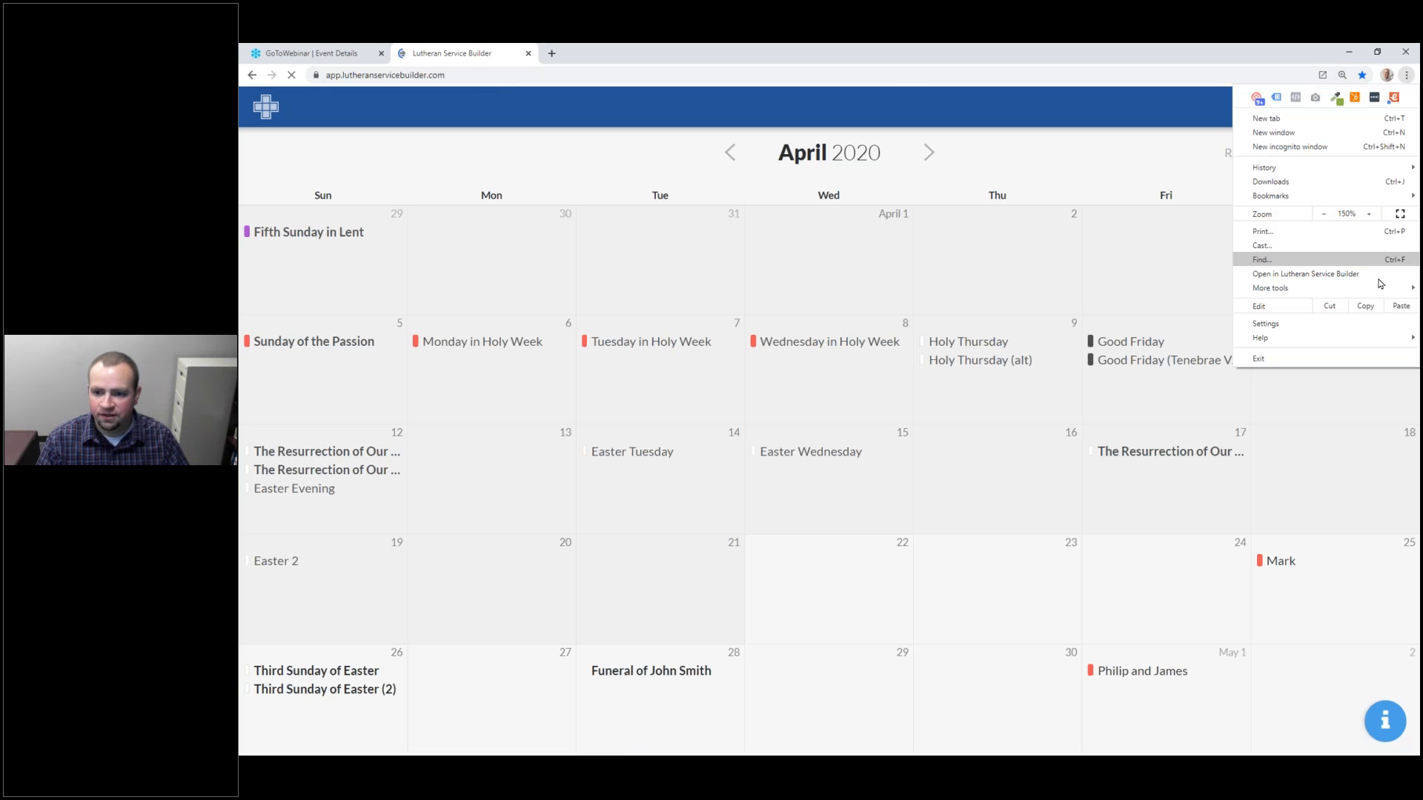
{"action": "mouse_move", "coordinate": [1378, 289]}
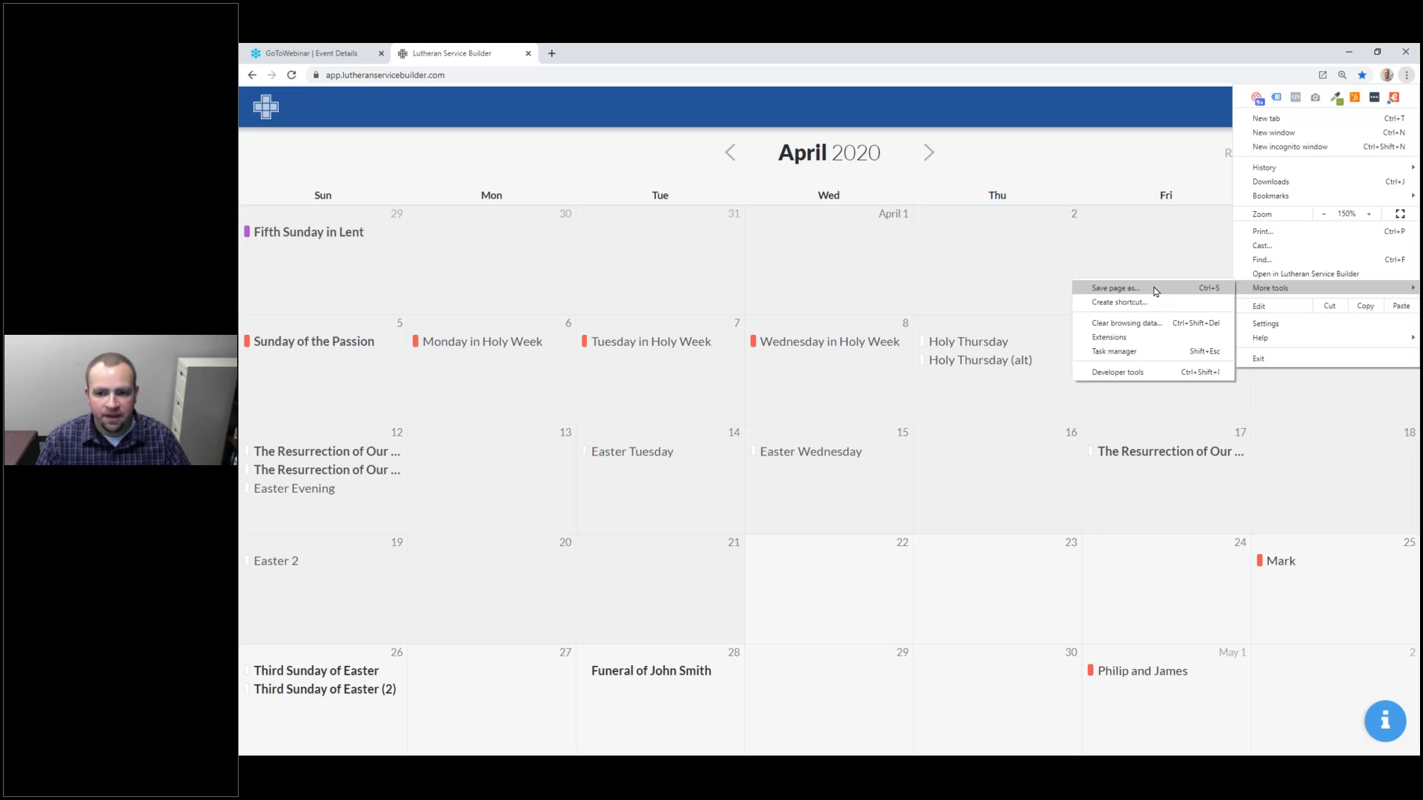
{"action": "left_click", "coordinate": [1407, 75]}
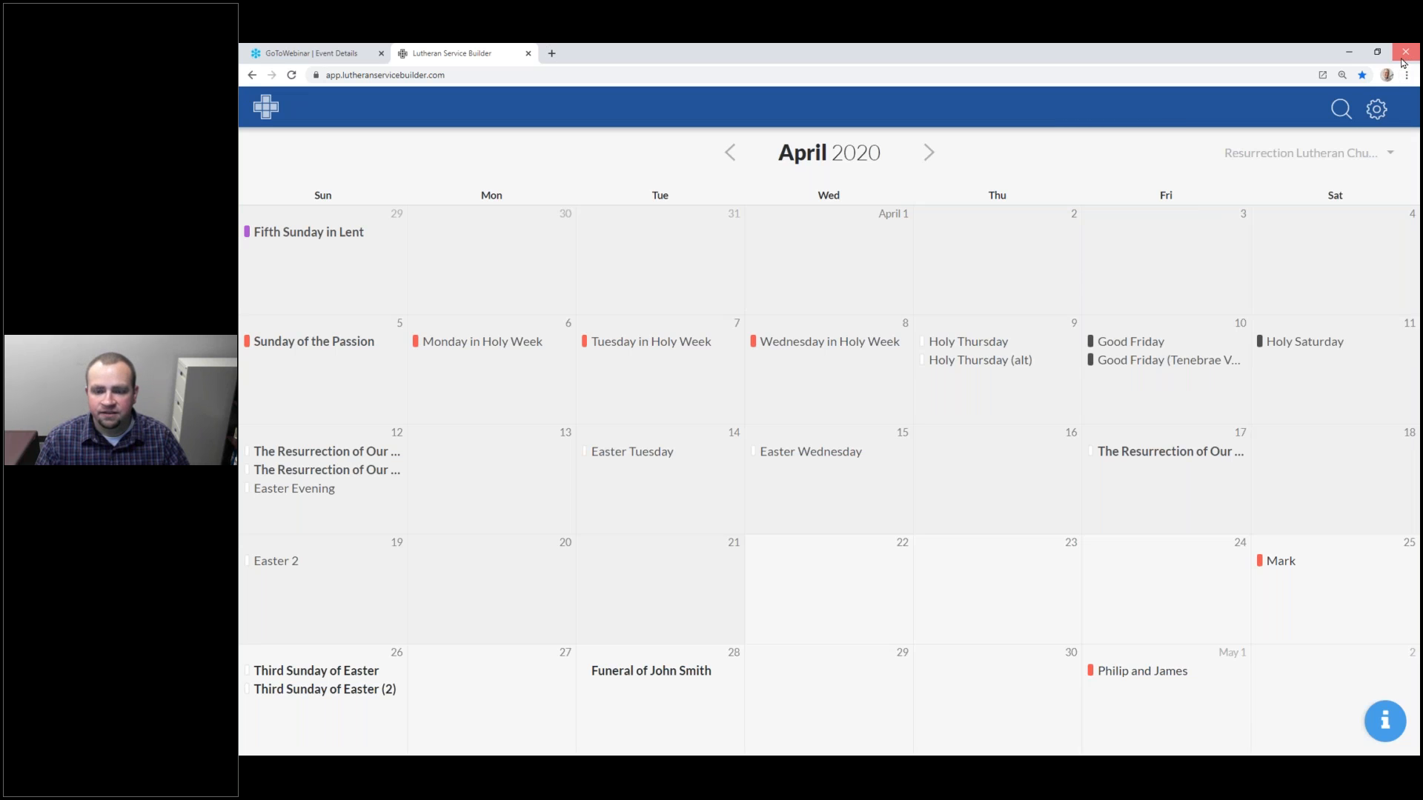
{"action": "left_click", "coordinate": [1403, 53]}
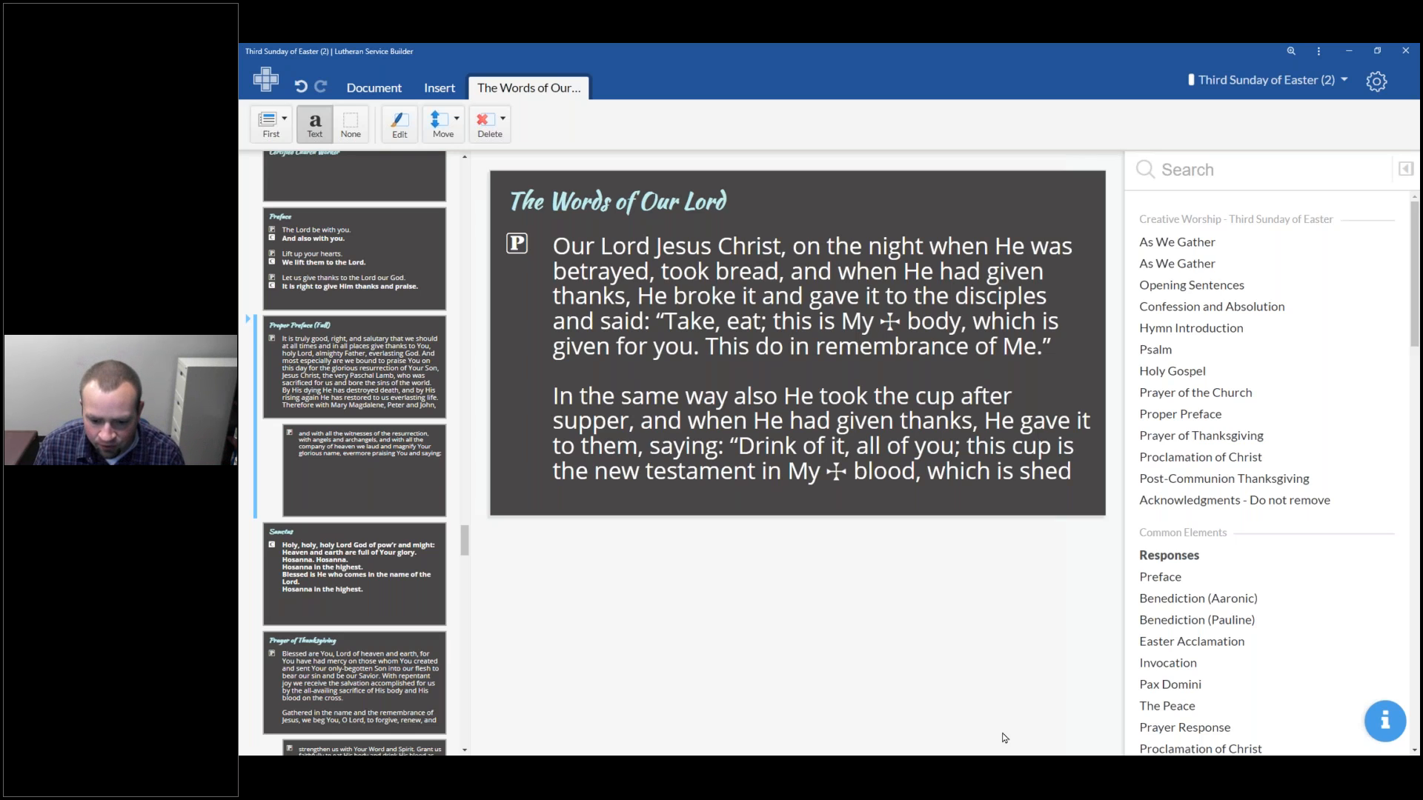
{"action": "left_click", "coordinate": [1006, 768]}
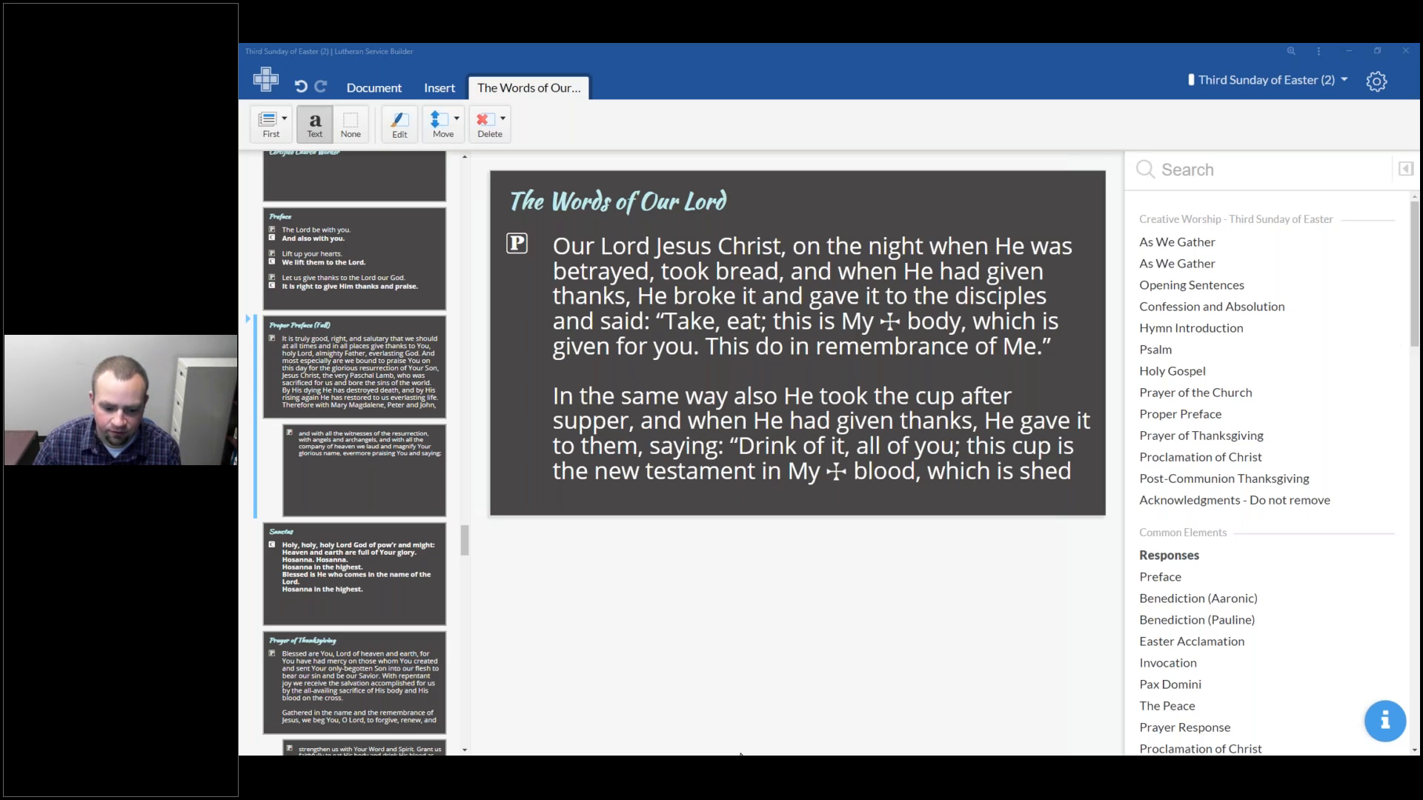
Open Presentation Formats and select the Basic format for editing
{"action": "left_click", "coordinate": [1378, 81]}
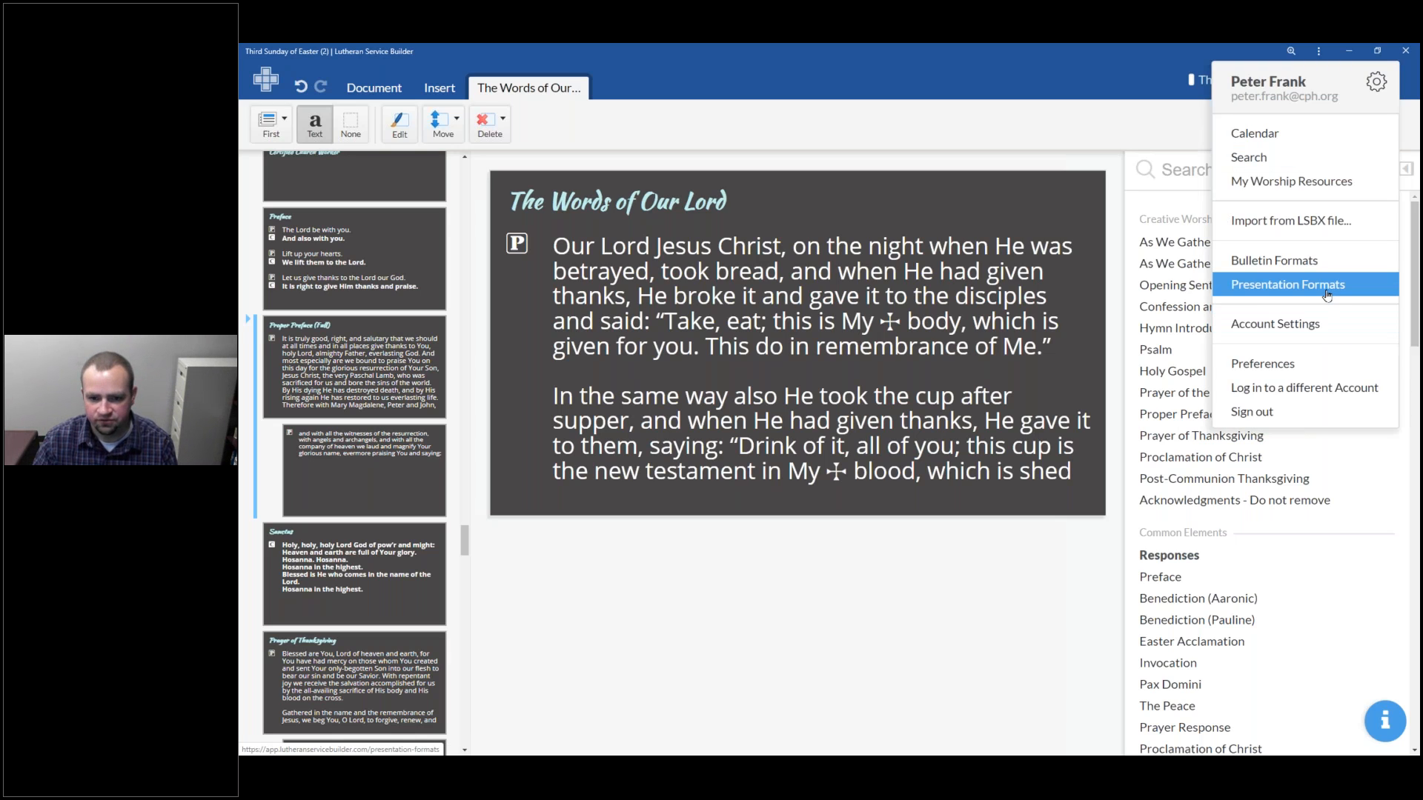
{"action": "left_click", "coordinate": [1326, 294]}
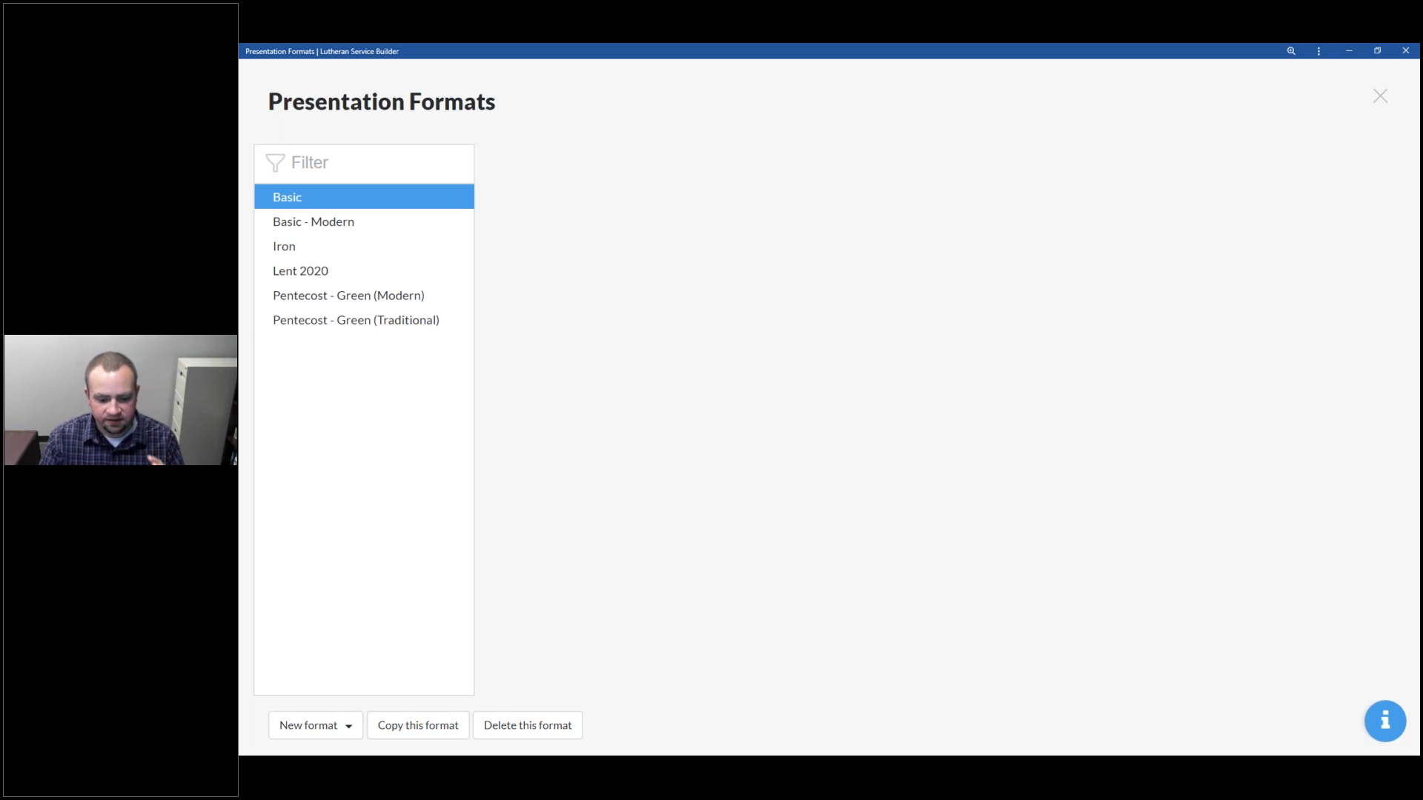
{"action": "double_click", "coordinate": [355, 199]}
{"action": "key", "text": "Escape"}
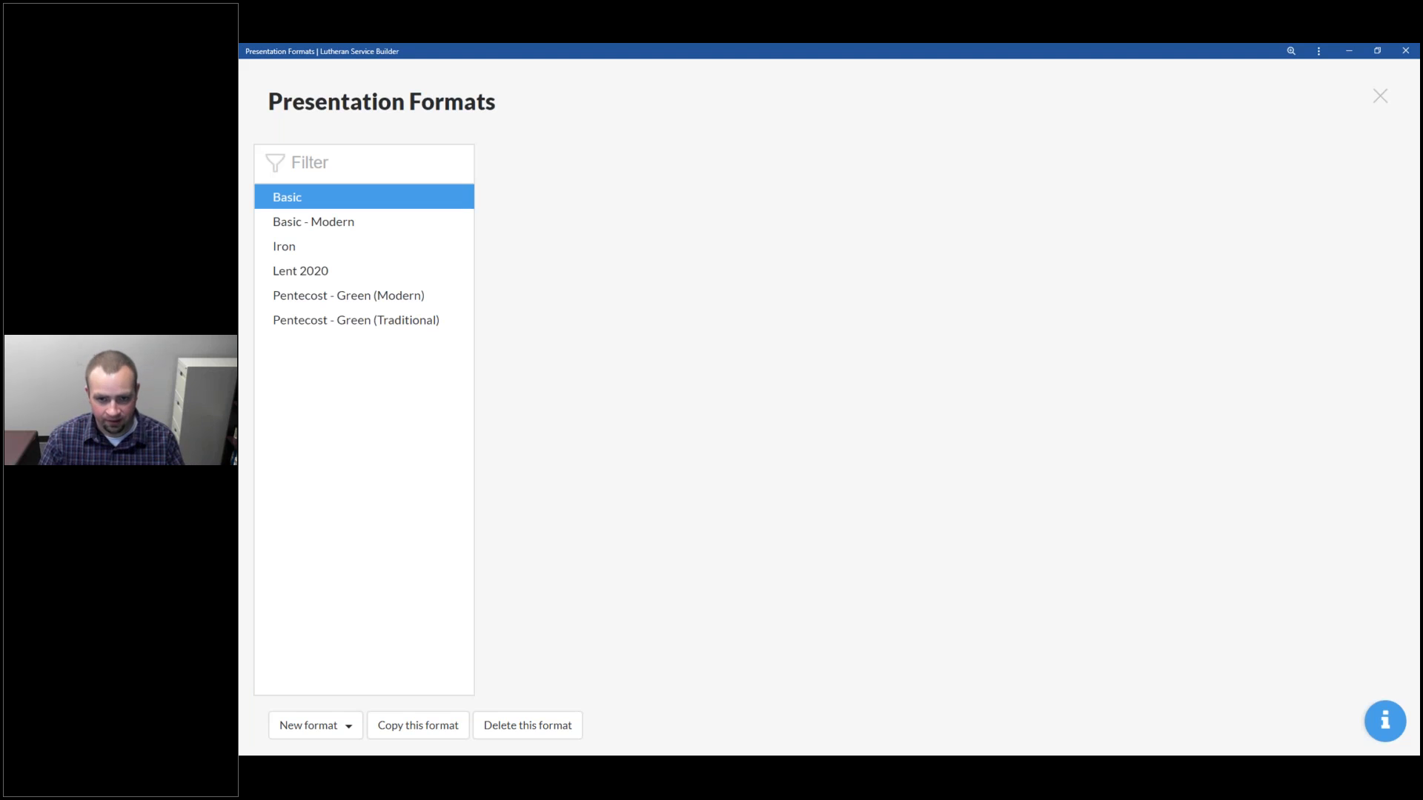
{"action": "left_click", "coordinate": [344, 213]}
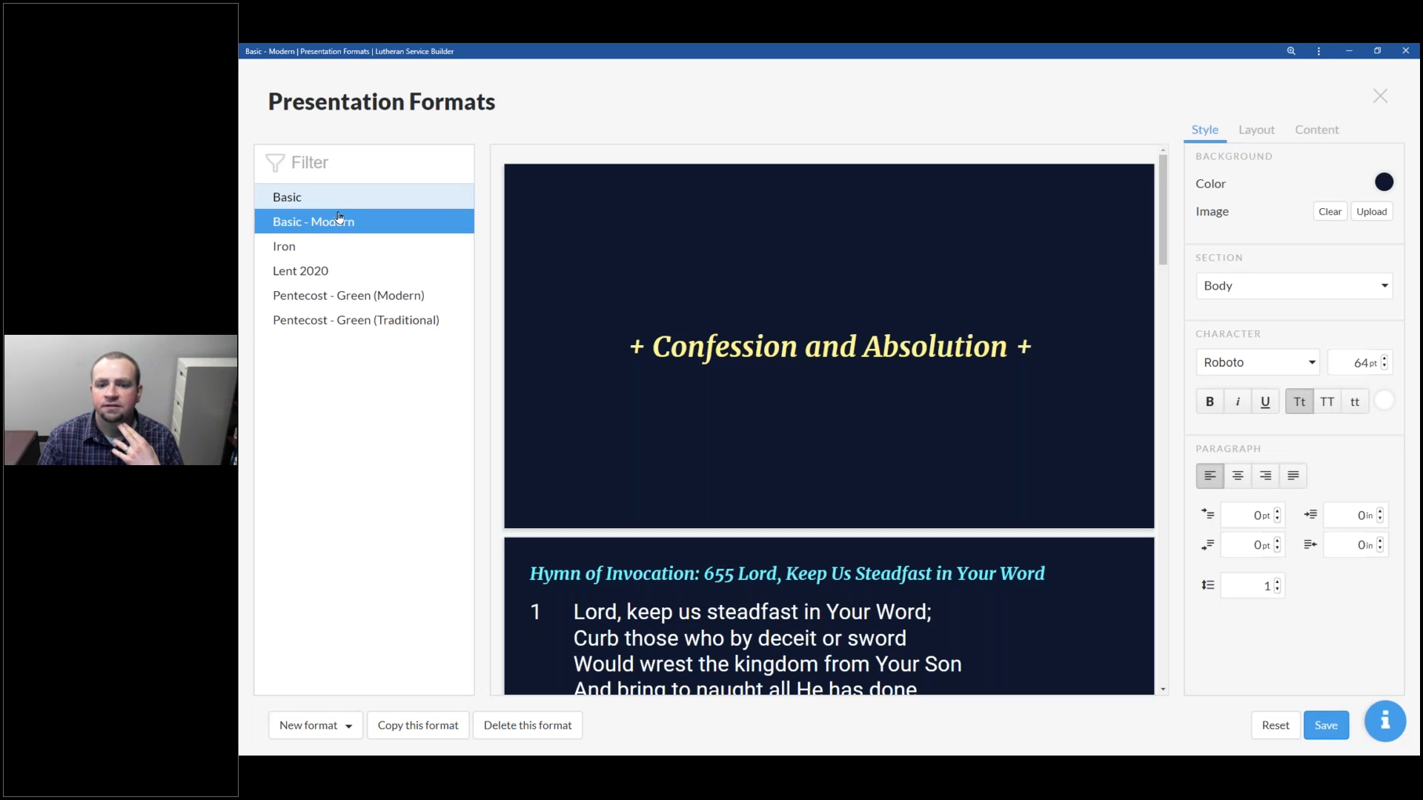
{"action": "left_click", "coordinate": [339, 205]}
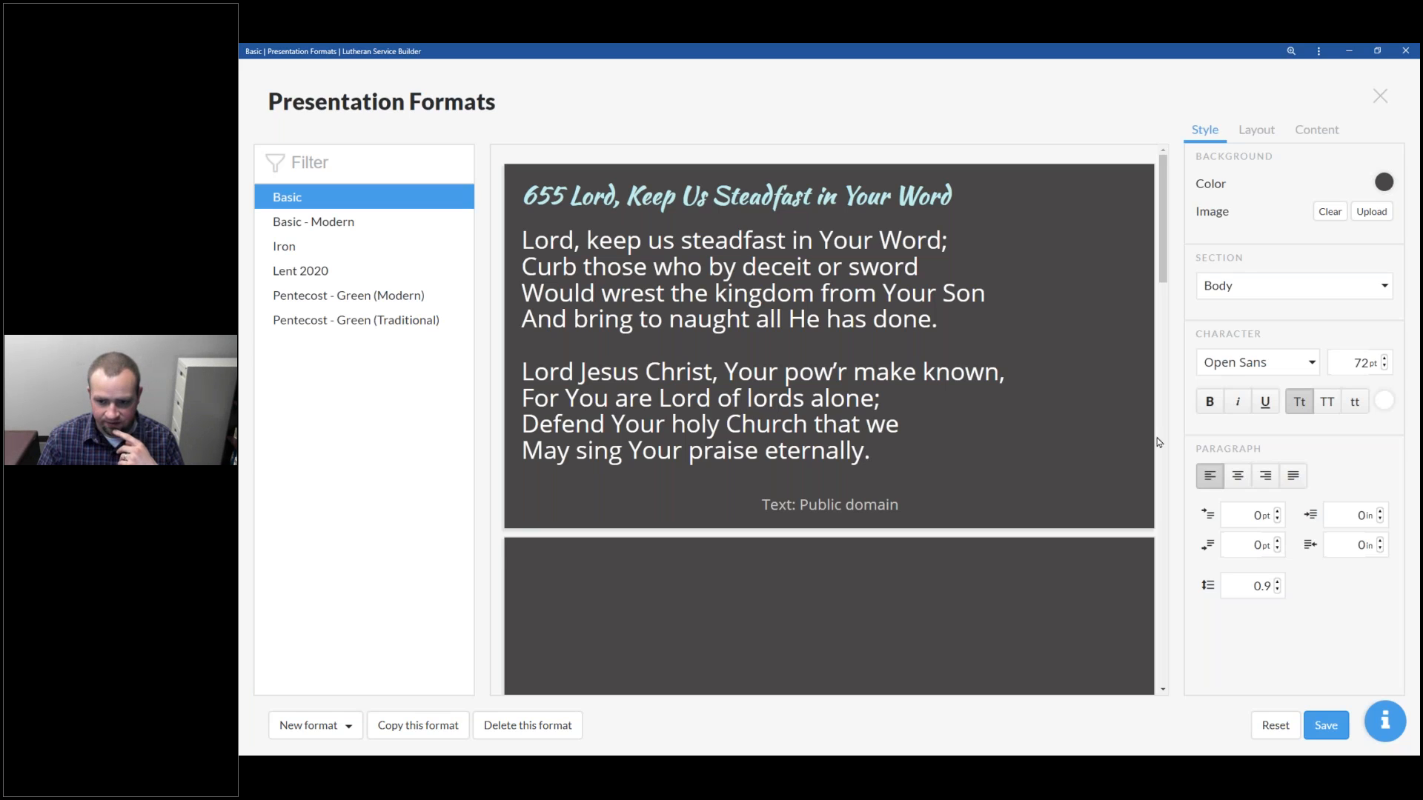
Set the Copyright section's line spacing to 1.4, then open the format's Layout settings
{"action": "left_click", "coordinate": [1218, 286]}
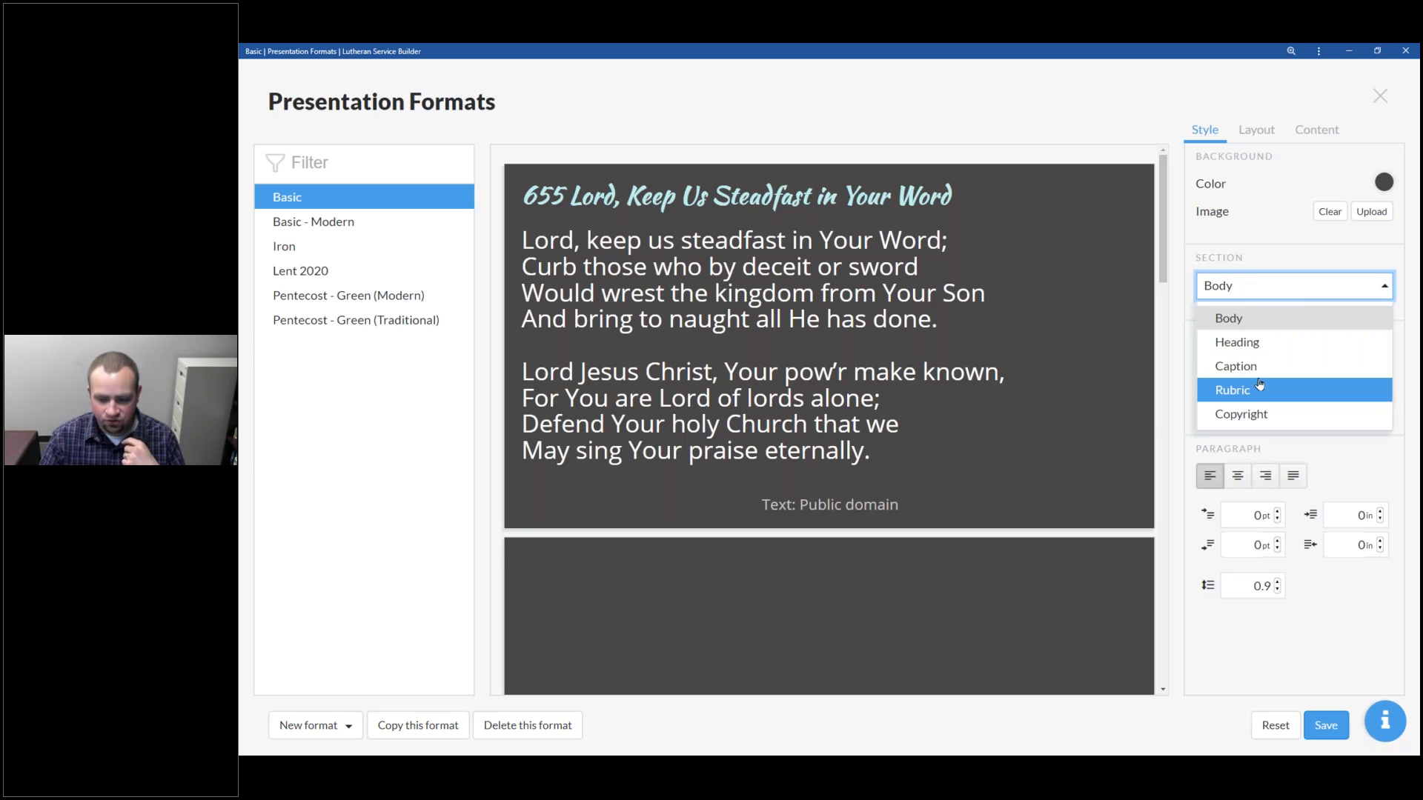
{"action": "left_click", "coordinate": [1253, 413]}
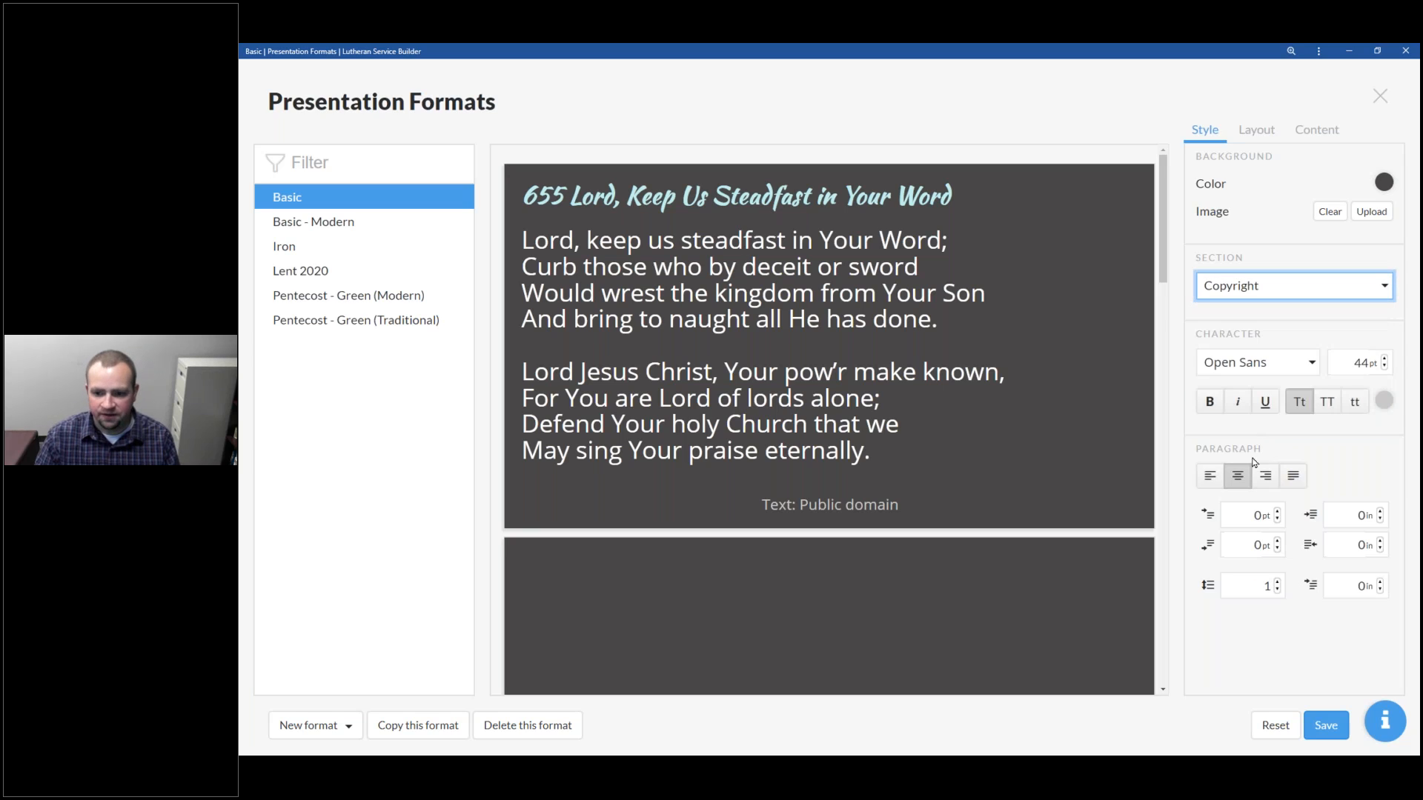
{"action": "left_click", "coordinate": [1277, 513]}
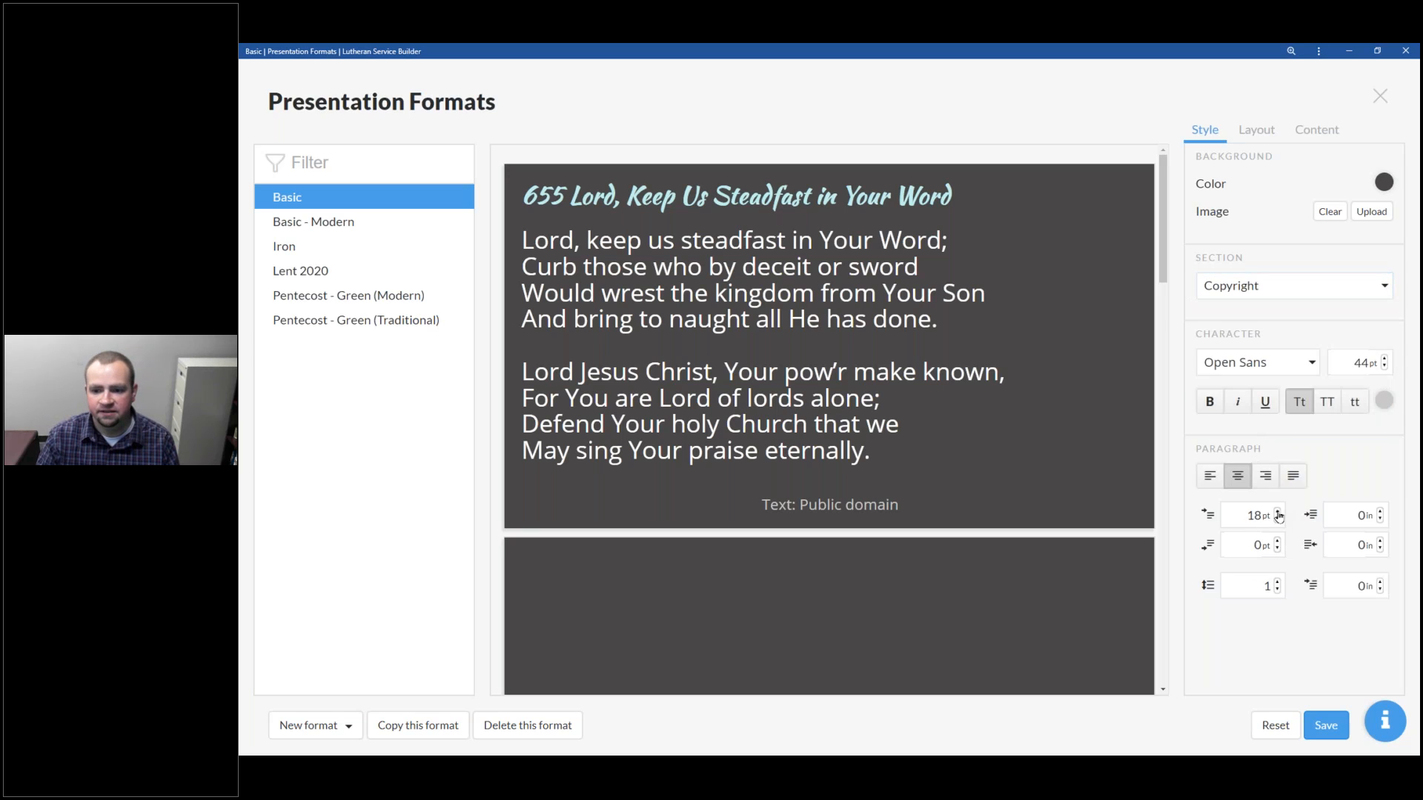
{"action": "left_click", "coordinate": [1278, 521]}
{"action": "left_click", "coordinate": [1277, 583]}
{"action": "left_click", "coordinate": [1278, 582]}
{"action": "left_click", "coordinate": [1277, 582]}
{"action": "left_click", "coordinate": [1278, 582]}
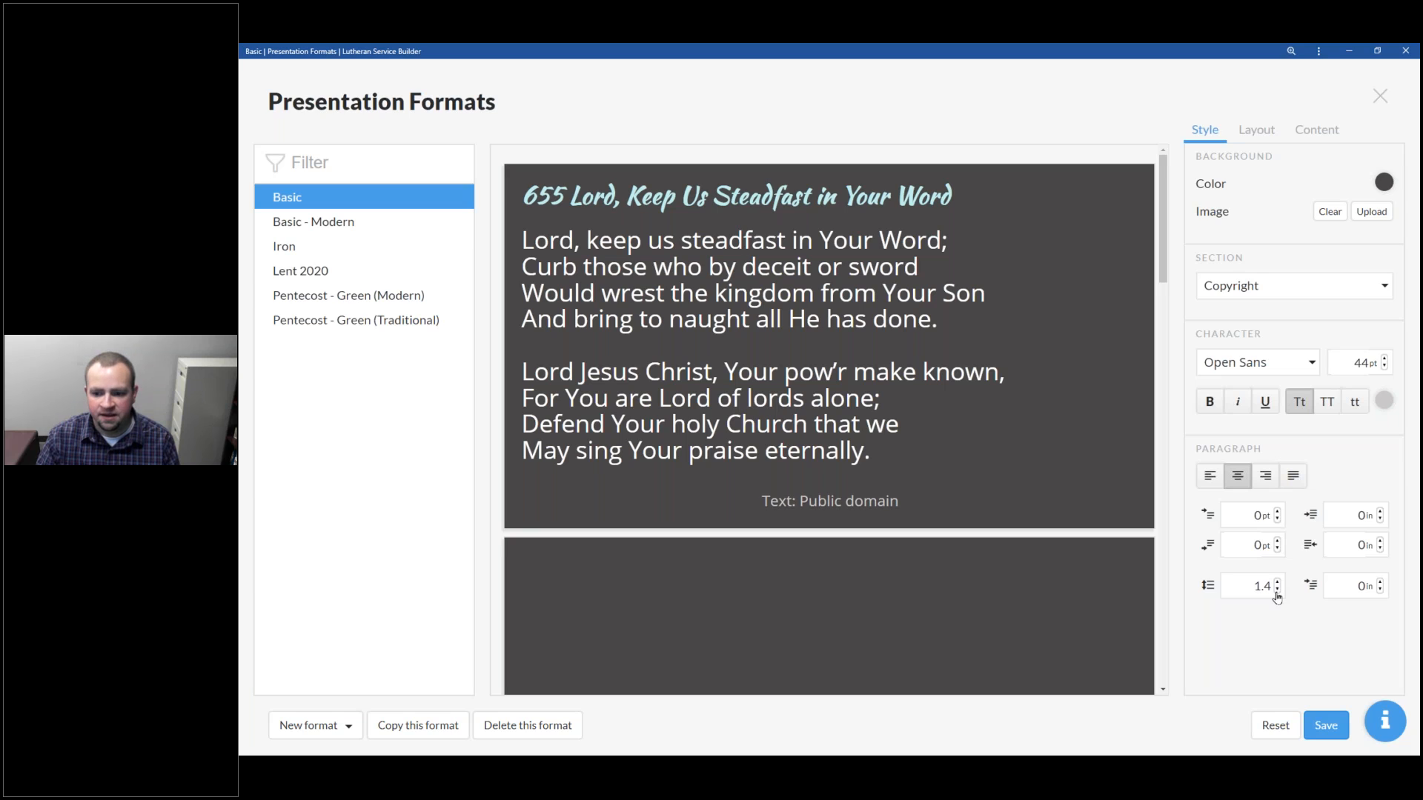
{"action": "left_click", "coordinate": [1257, 132]}
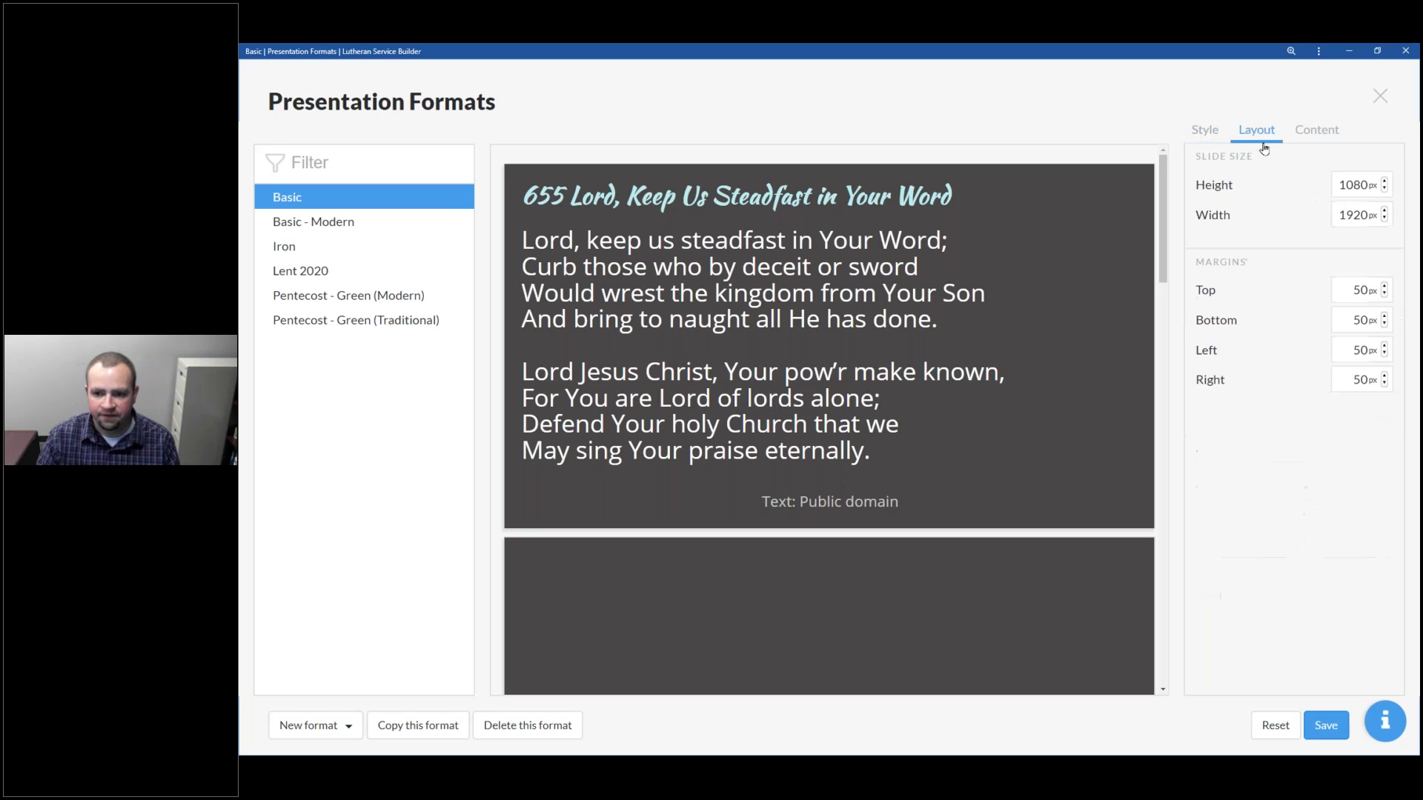